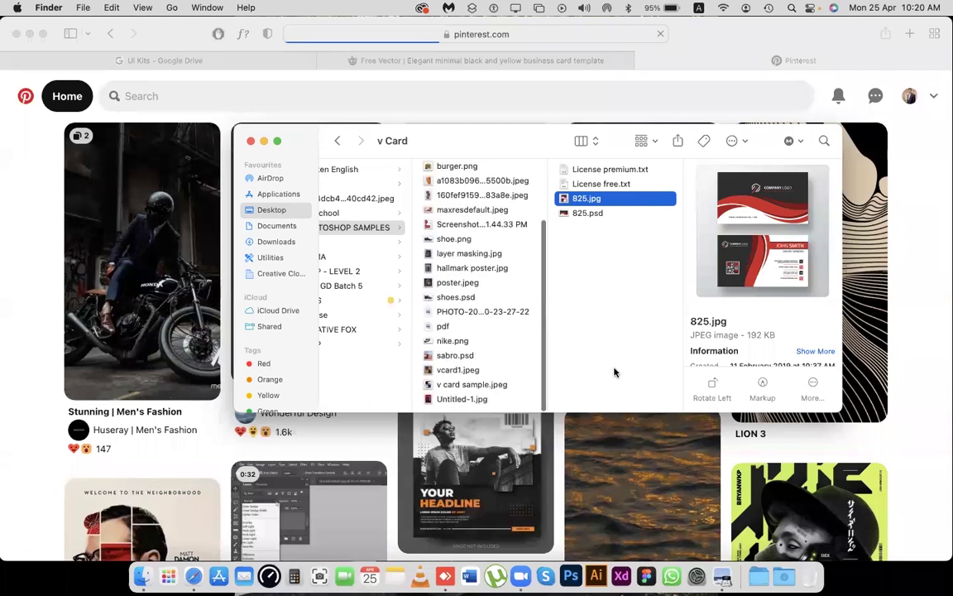
Preview the vcard1, v card and red screenshot sample cards, then return to the Freepik template page.
{"action": "left_click", "coordinate": [484, 370]}
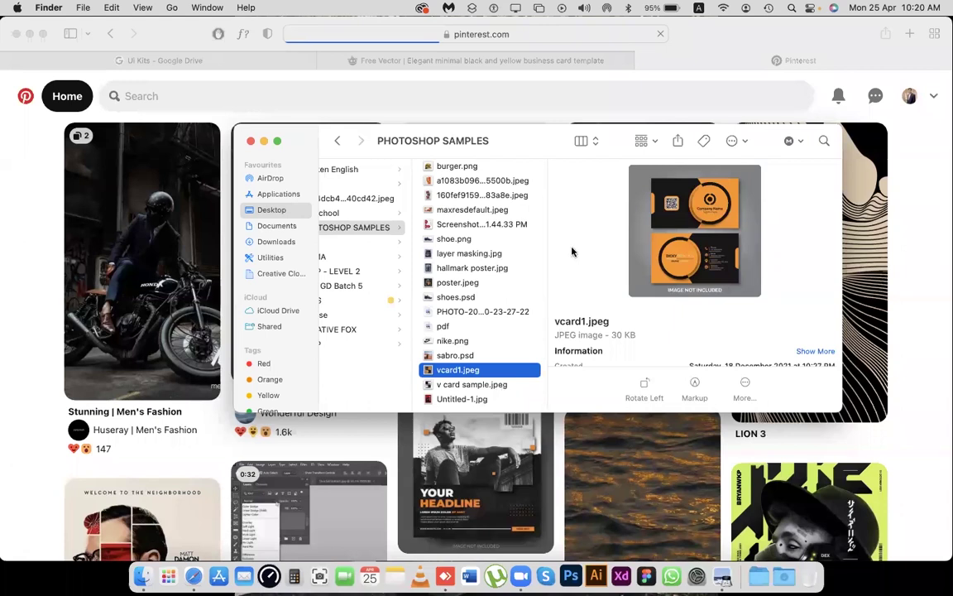
{"action": "key", "text": "Down"}
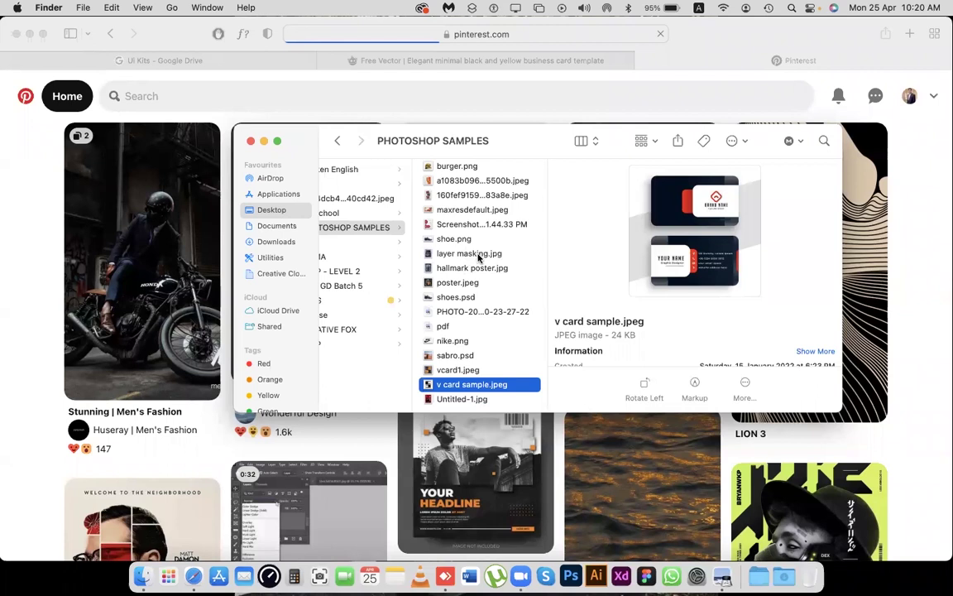
{"action": "scroll", "coordinate": [478, 259], "scroll_direction": "up", "scroll_amount": 1}
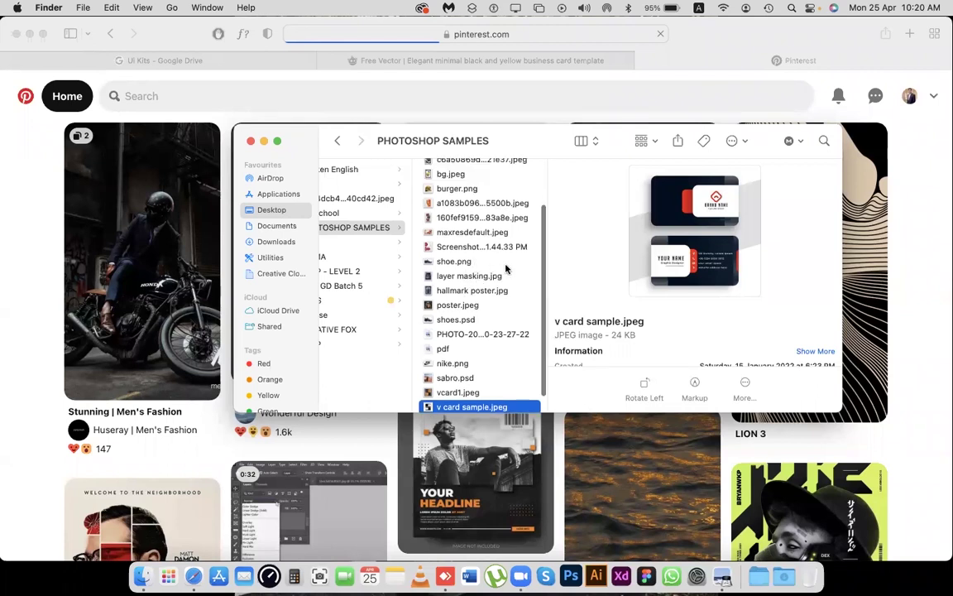
{"action": "scroll", "coordinate": [506, 269], "scroll_direction": "up", "scroll_amount": 1}
{"action": "left_click", "coordinate": [488, 247]}
{"action": "left_click", "coordinate": [490, 262]}
{"action": "scroll", "coordinate": [517, 217], "scroll_direction": "up", "scroll_amount": 2}
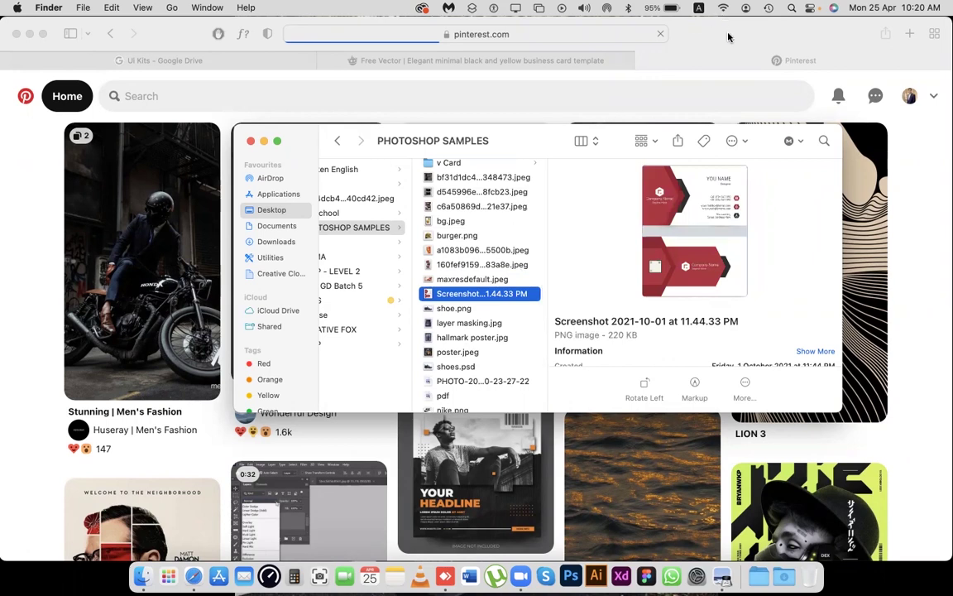
{"action": "left_click", "coordinate": [447, 66]}
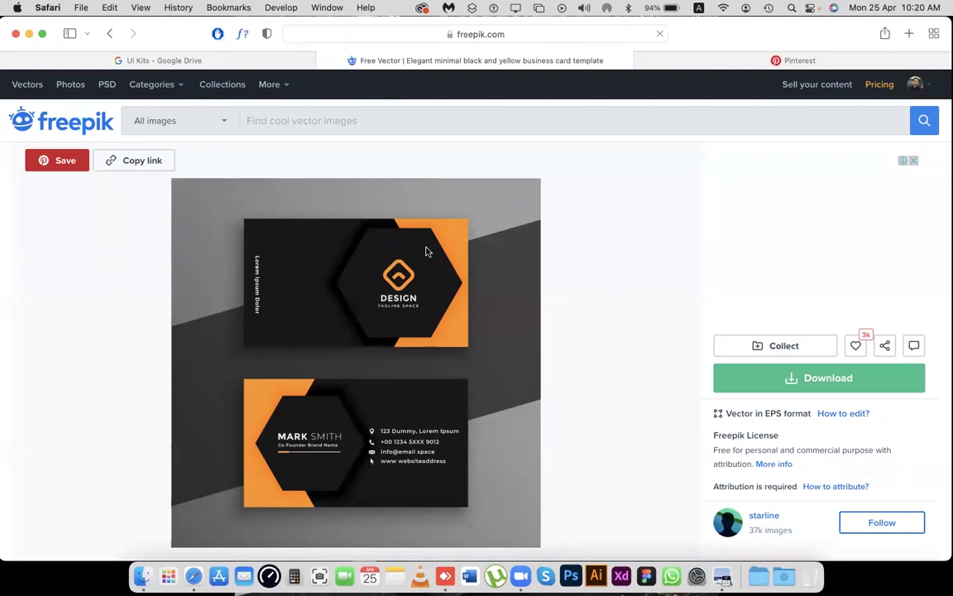
Save the black-and-orange card image to the Desktop as 'visi card', then minimise Safari.
{"action": "scroll", "coordinate": [430, 248], "scroll_direction": "down", "scroll_amount": 2}
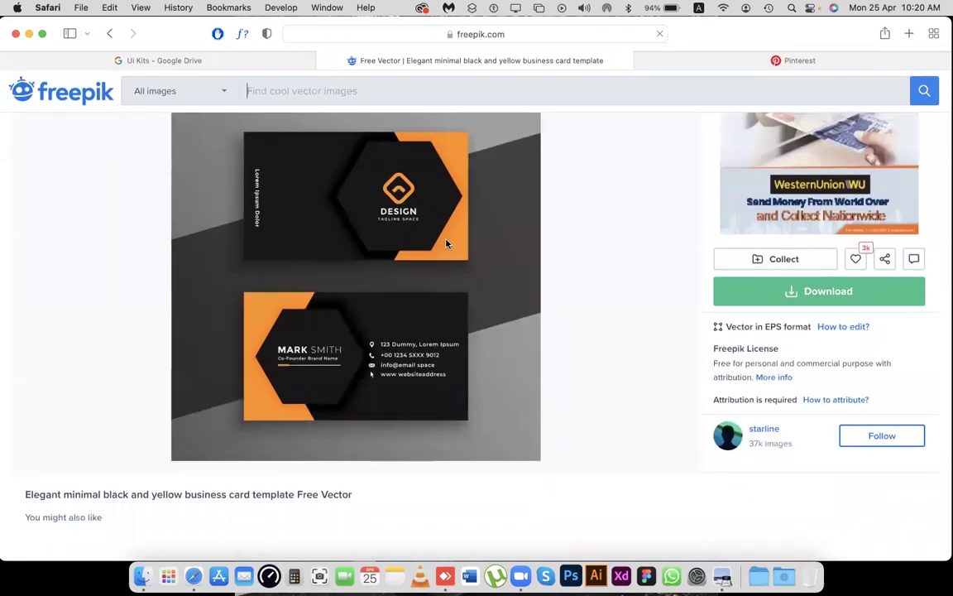
{"action": "right_click", "coordinate": [447, 242]}
{"action": "left_click", "coordinate": [584, 308]}
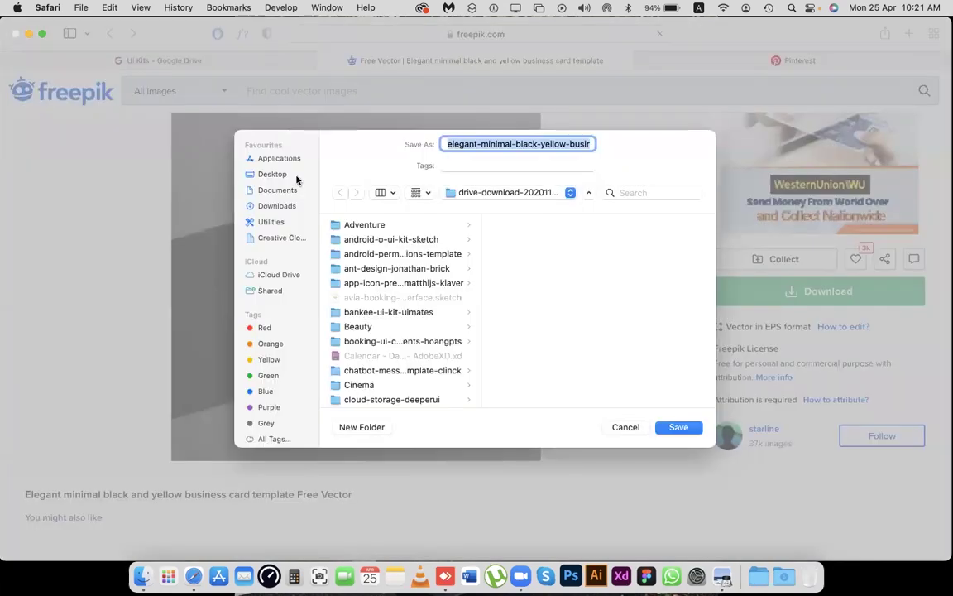
{"action": "left_click", "coordinate": [282, 174]}
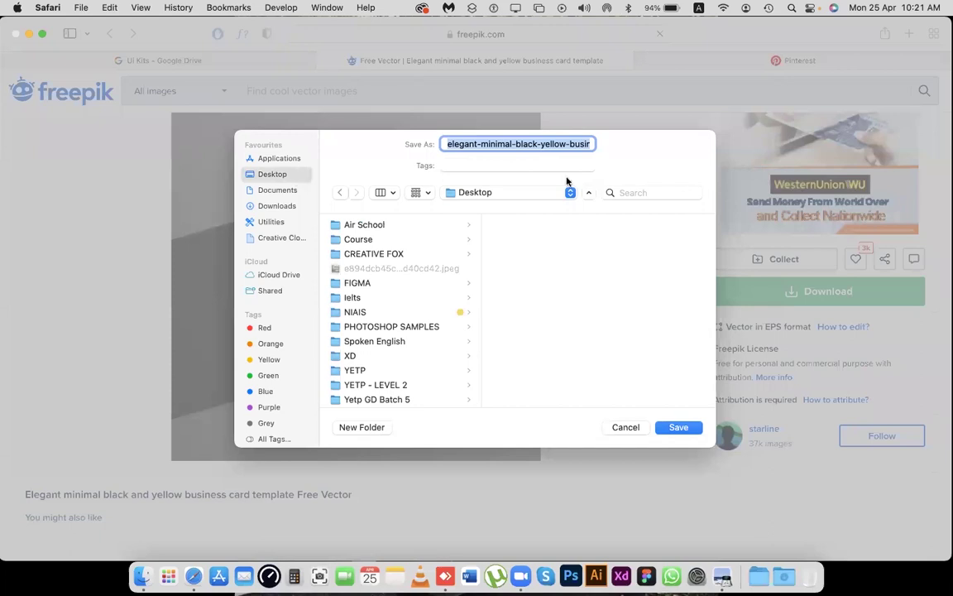
{"action": "type", "text": "v"}
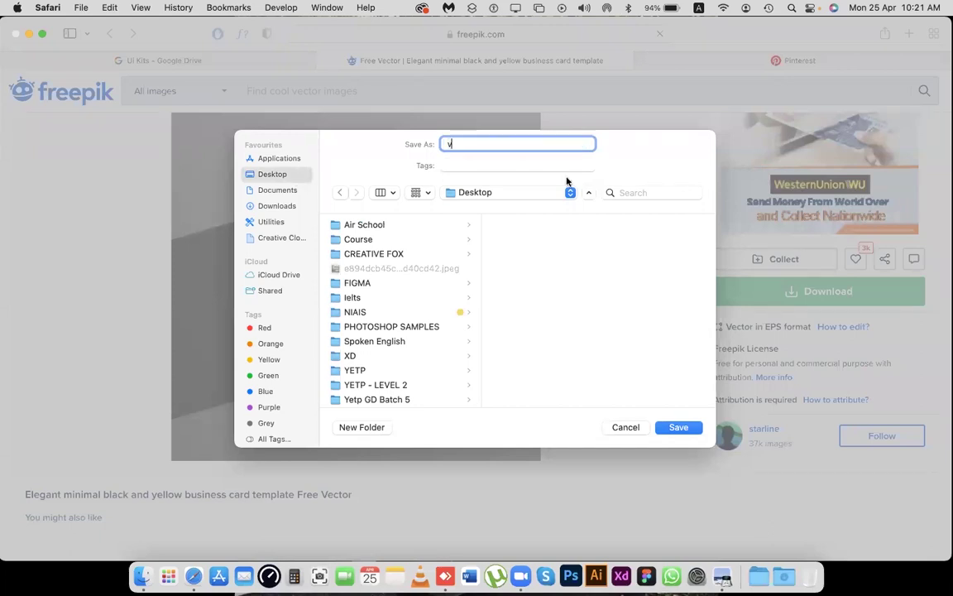
{"action": "type", "text": "isi card"}
{"action": "key", "text": "Return"}
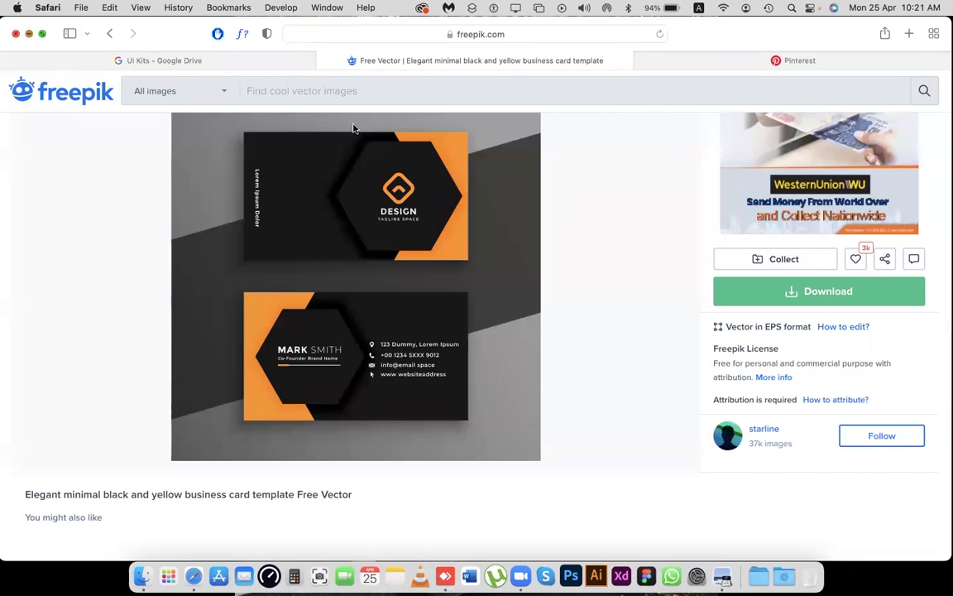
{"action": "key", "text": "super+m"}
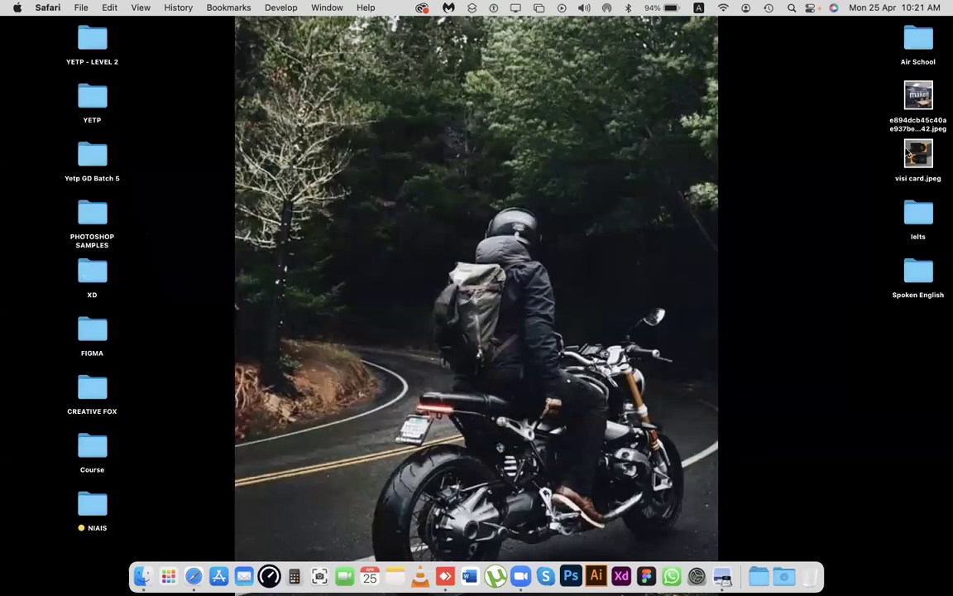
Open visi card.jpeg from the Desktop in Adobe Photoshop 2021 using Open With.
{"action": "right_click", "coordinate": [916, 154]}
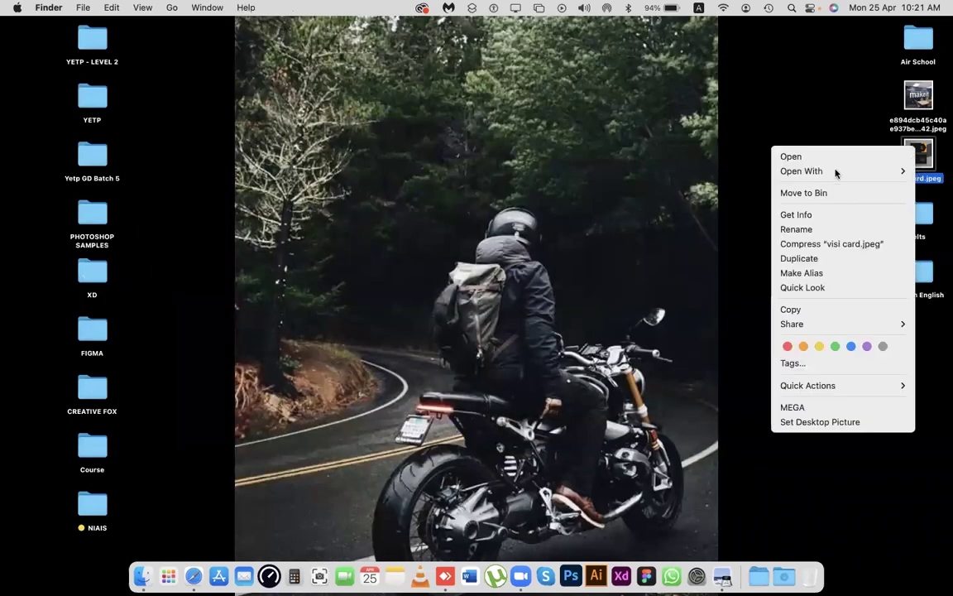
{"action": "key", "text": "Down"}
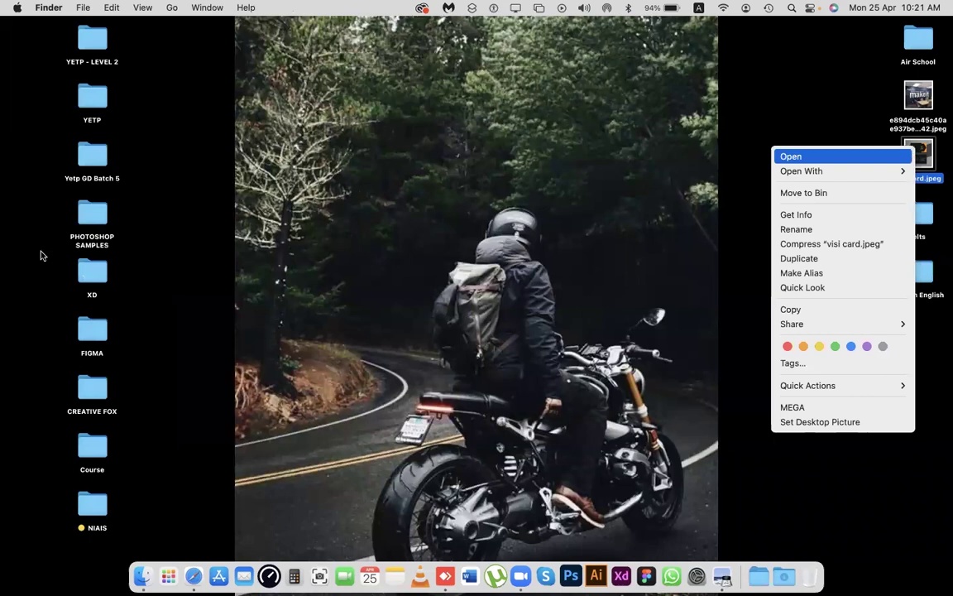
{"action": "key", "text": "Down"}
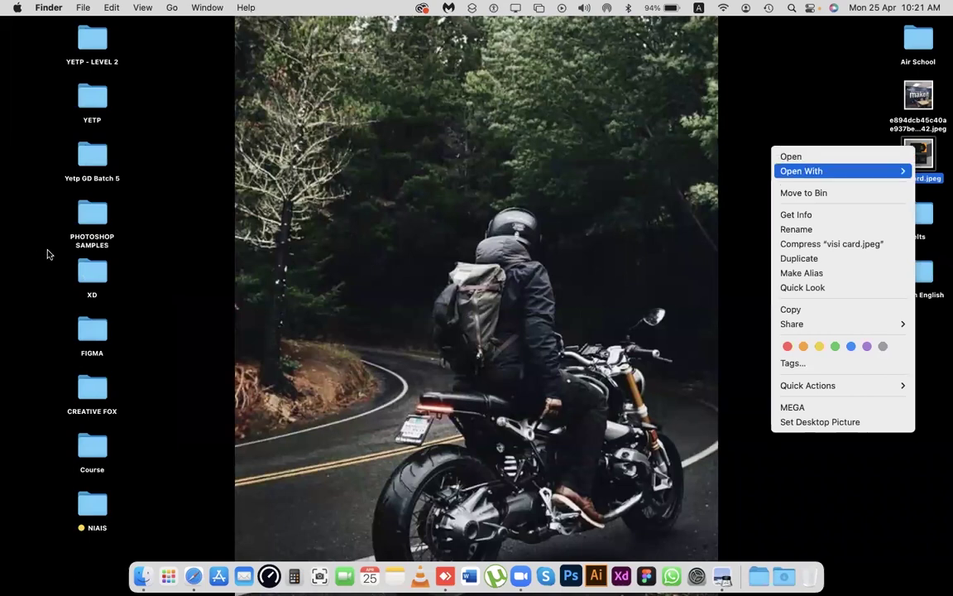
{"action": "key", "text": "Return"}
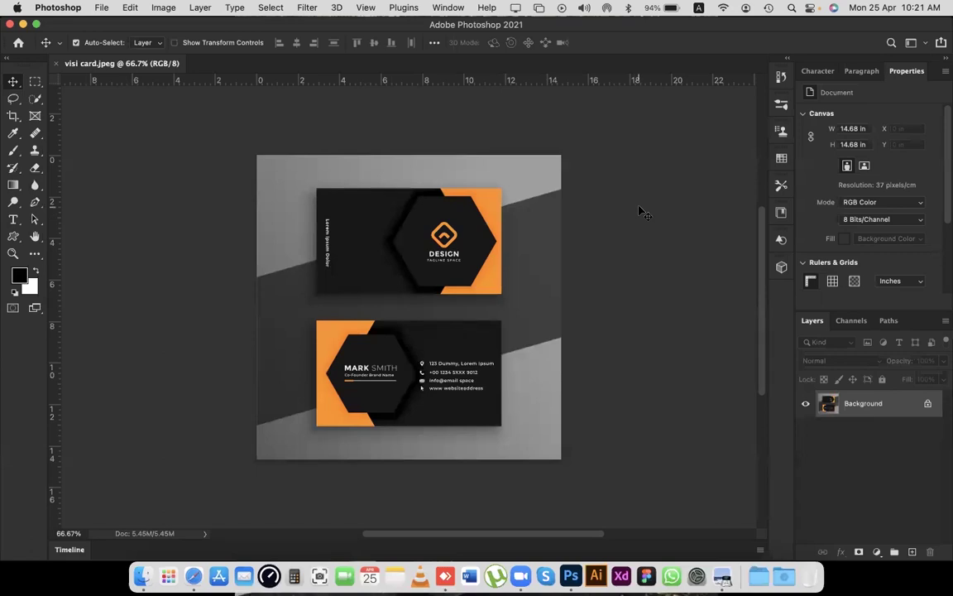
Resample visi card to 300 pixels/inch in Image Size and fit it on screen.
{"action": "key", "text": "super+alt+i"}
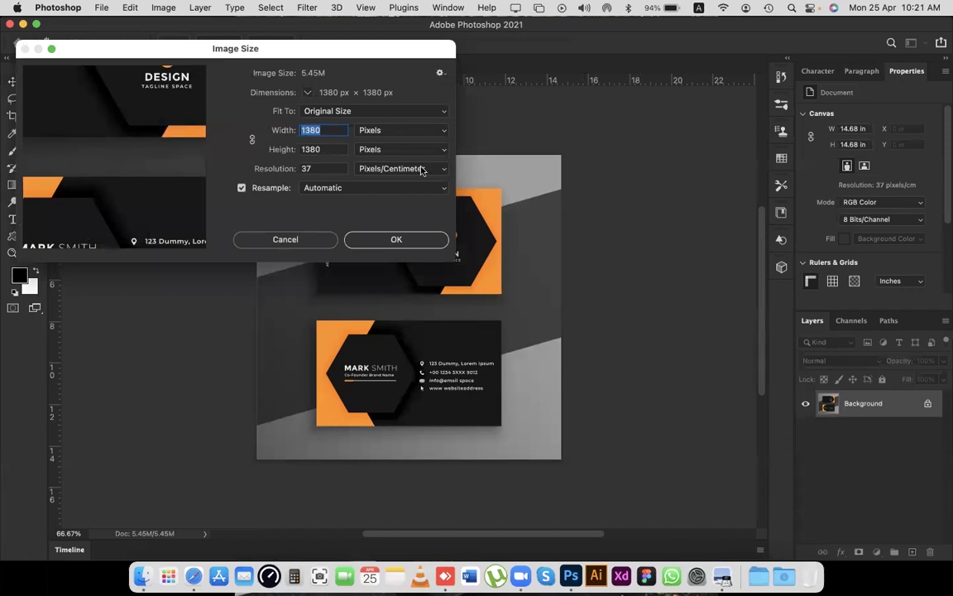
{"action": "key", "text": "Tab"}
{"action": "key", "text": "Tab"}
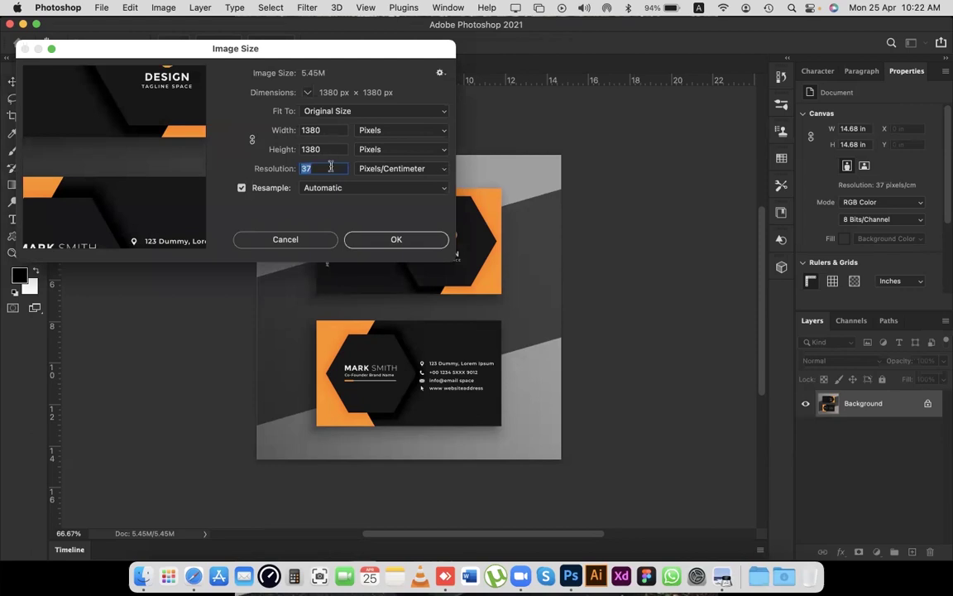
{"action": "left_click", "coordinate": [397, 168]}
{"action": "left_click", "coordinate": [385, 153]}
{"action": "left_click", "coordinate": [325, 170]}
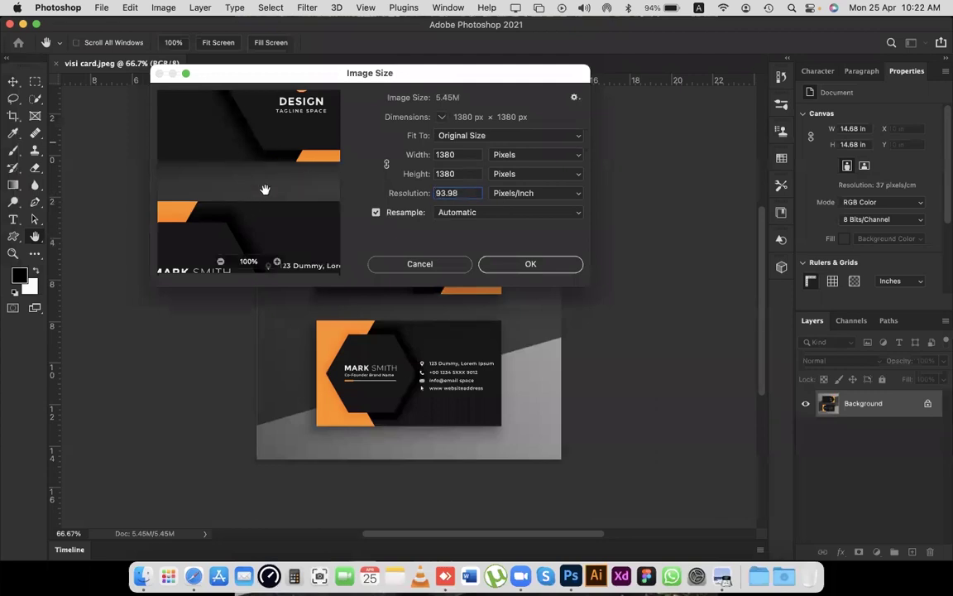
{"action": "left_click_drag", "start_coordinate": [238, 110], "coordinate": [314, 145]}
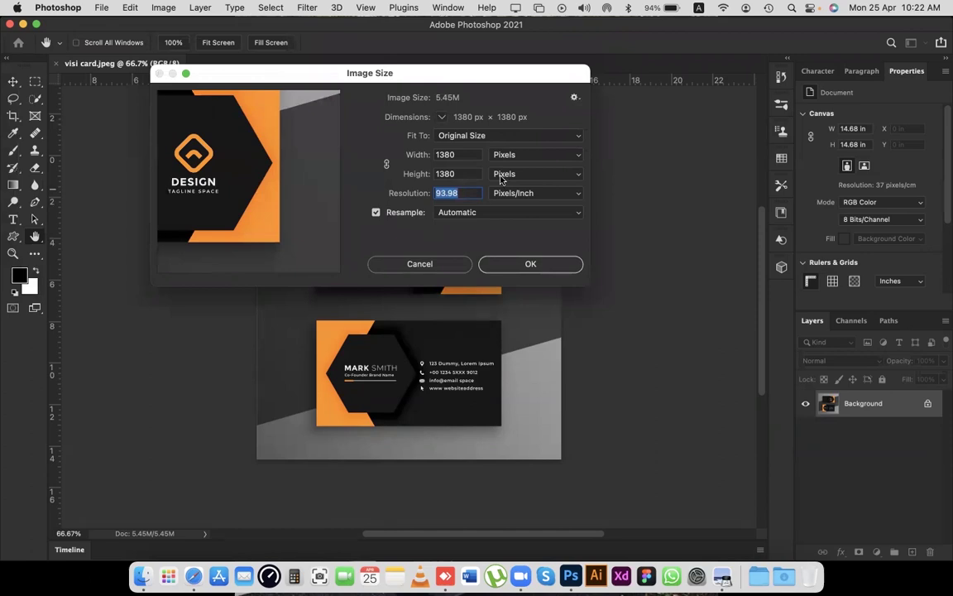
{"action": "type", "text": "300"}
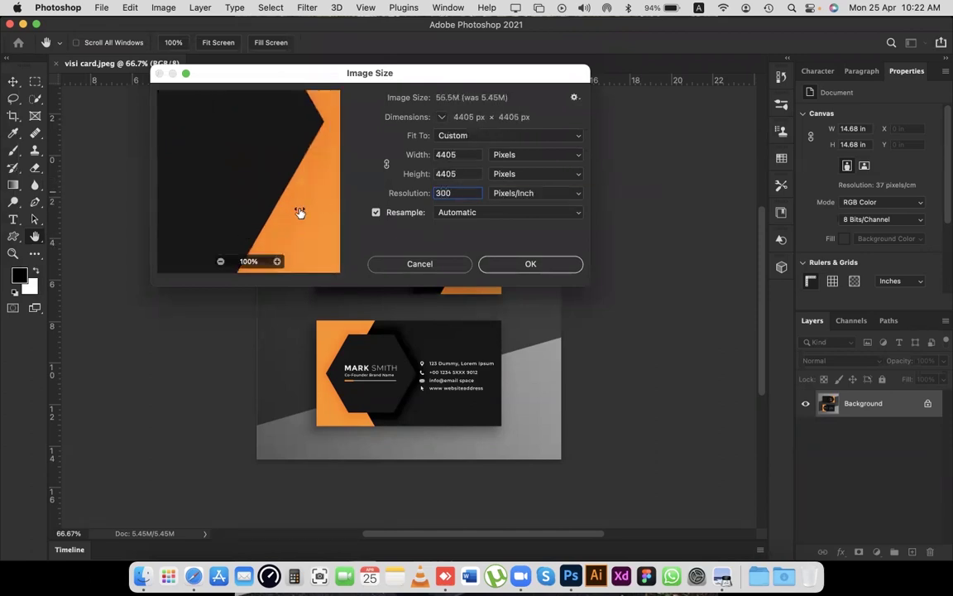
{"action": "left_click", "coordinate": [569, 263]}
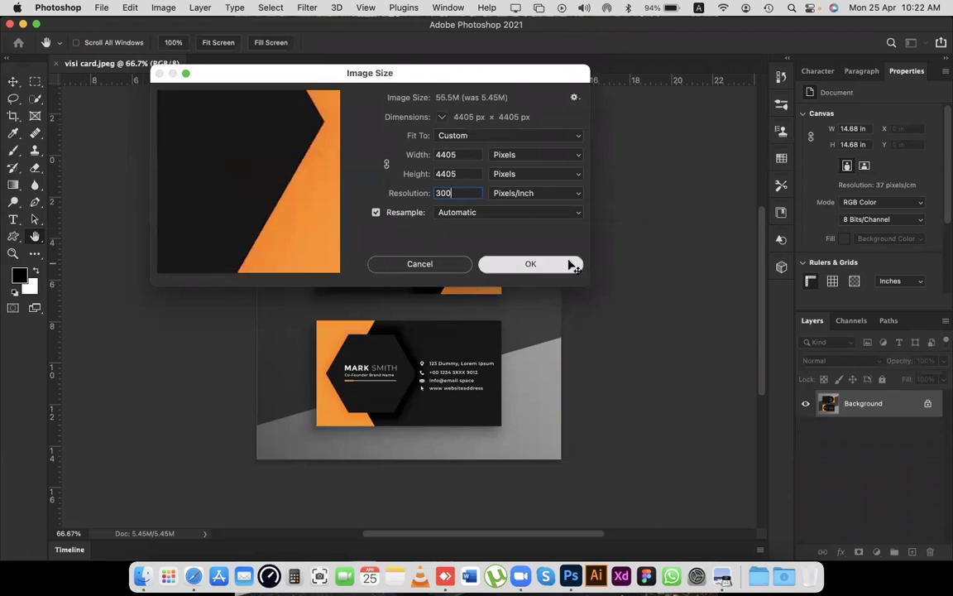
{"action": "left_click", "coordinate": [569, 263]}
{"action": "key", "text": "super+0"}
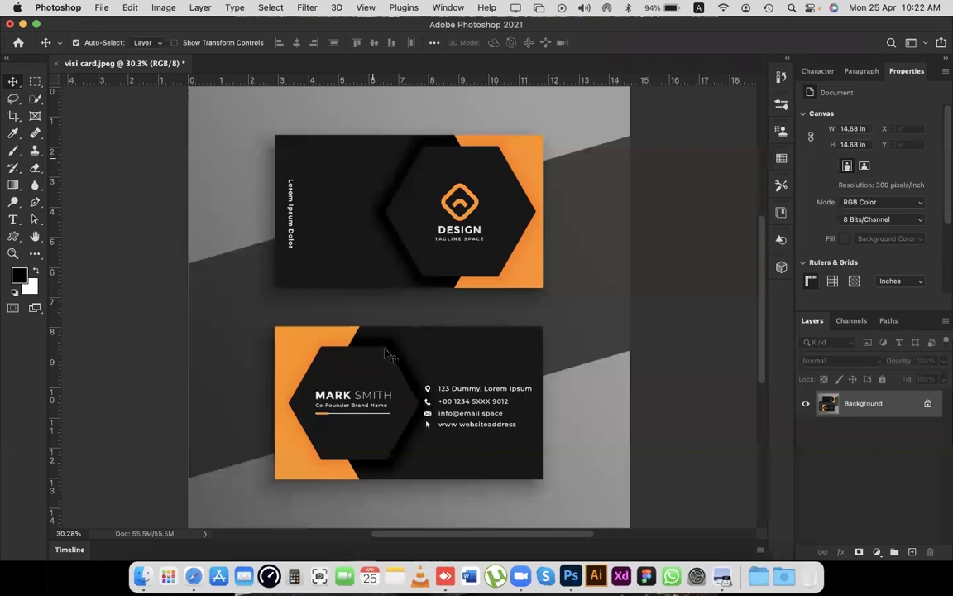
Create a new 3.25 × 1.75 in, 300 ppi document in CMYK Color mode.
{"action": "left_click", "coordinate": [101, 8]}
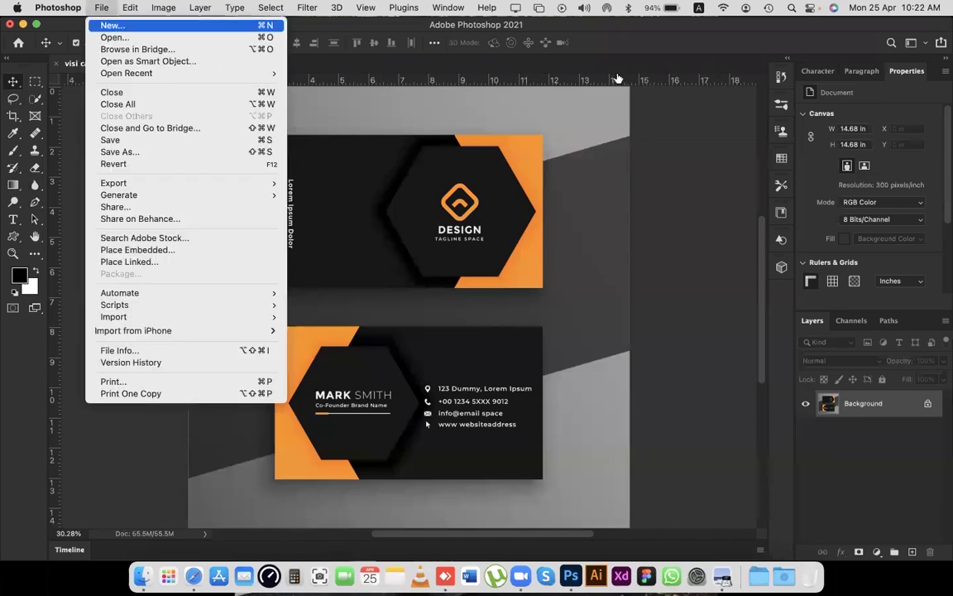
{"action": "left_click", "coordinate": [112, 25]}
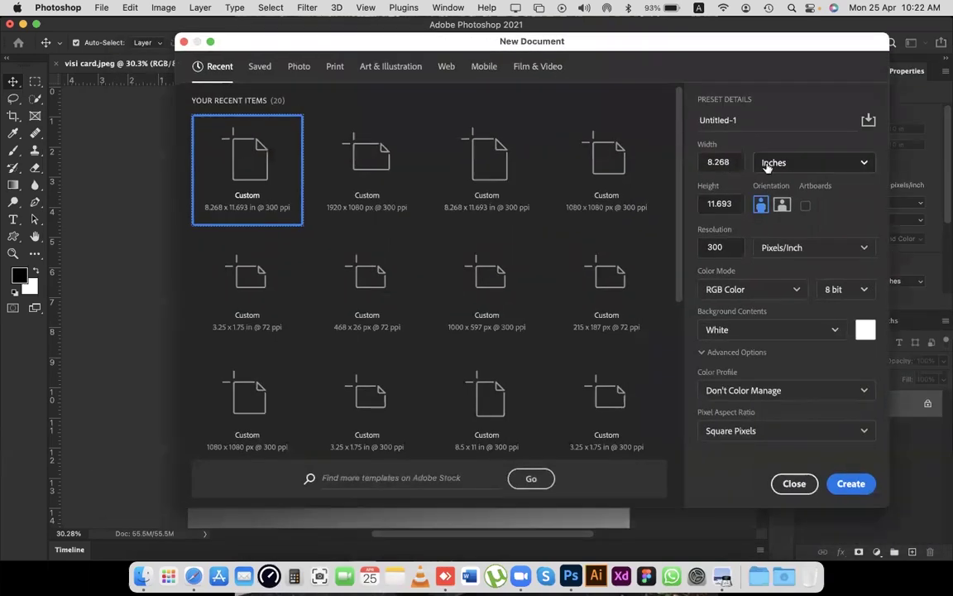
{"action": "left_click", "coordinate": [703, 159]}
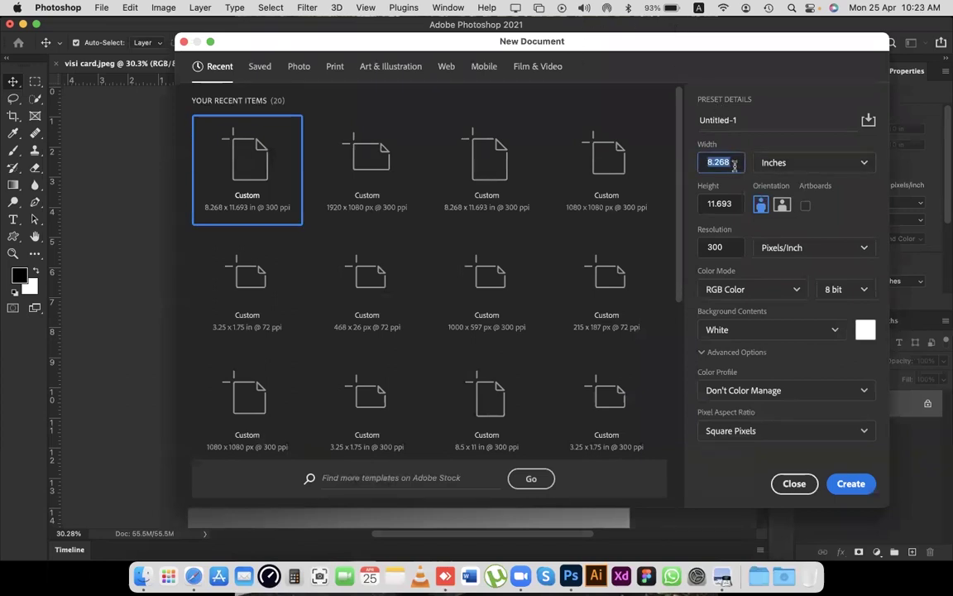
{"action": "type", "text": "3.25"}
{"action": "key", "text": "Tab"}
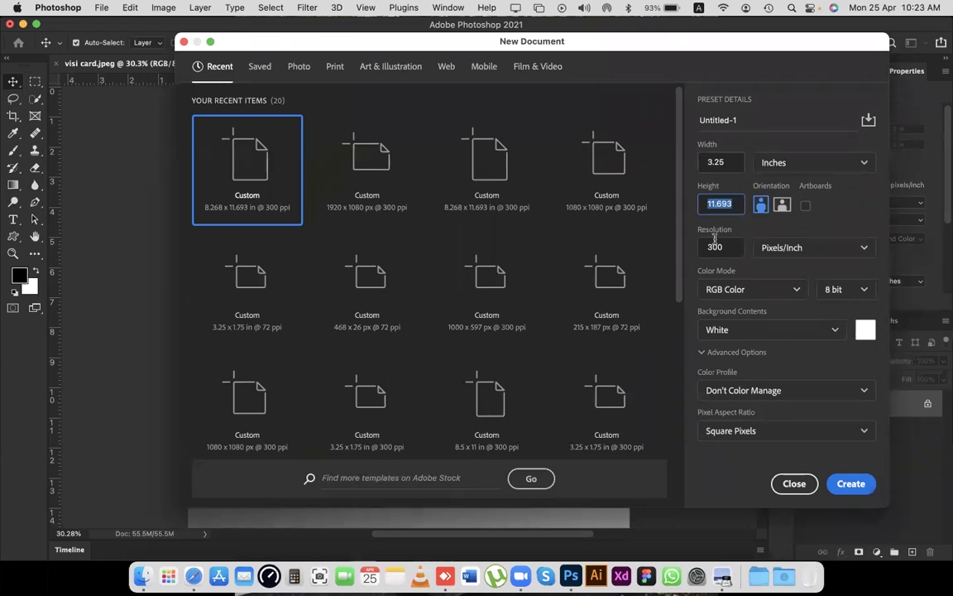
{"action": "type", "text": "1.75"}
{"action": "left_click", "coordinate": [782, 290]}
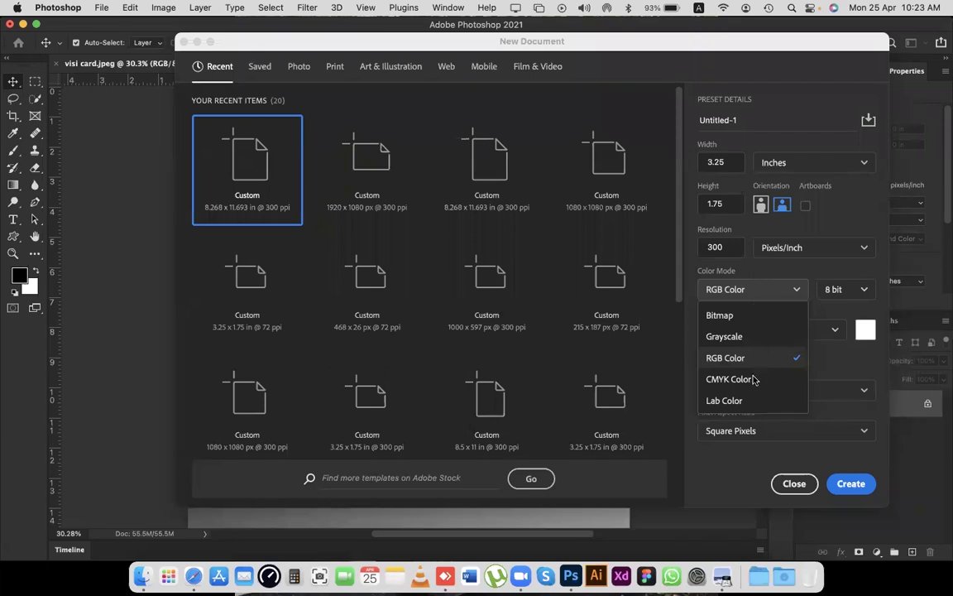
{"action": "key", "text": "Return"}
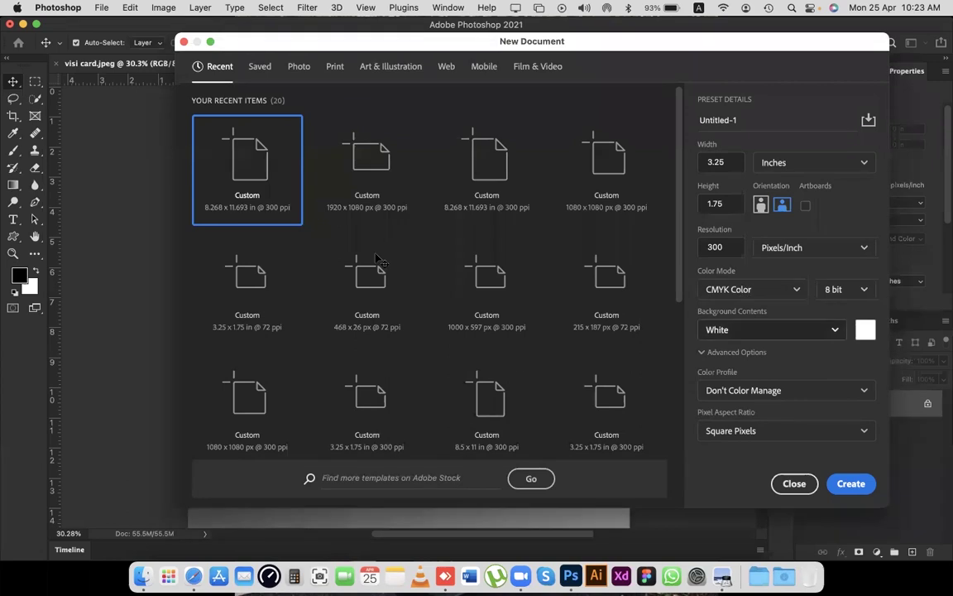
{"action": "key", "text": "Return"}
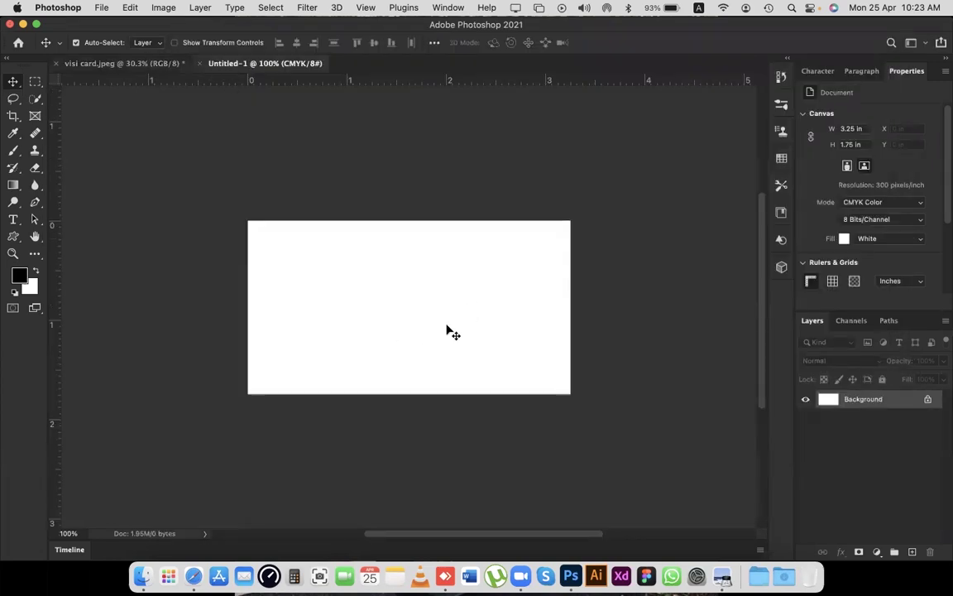
{"action": "key", "text": "ctrl+Tab"}
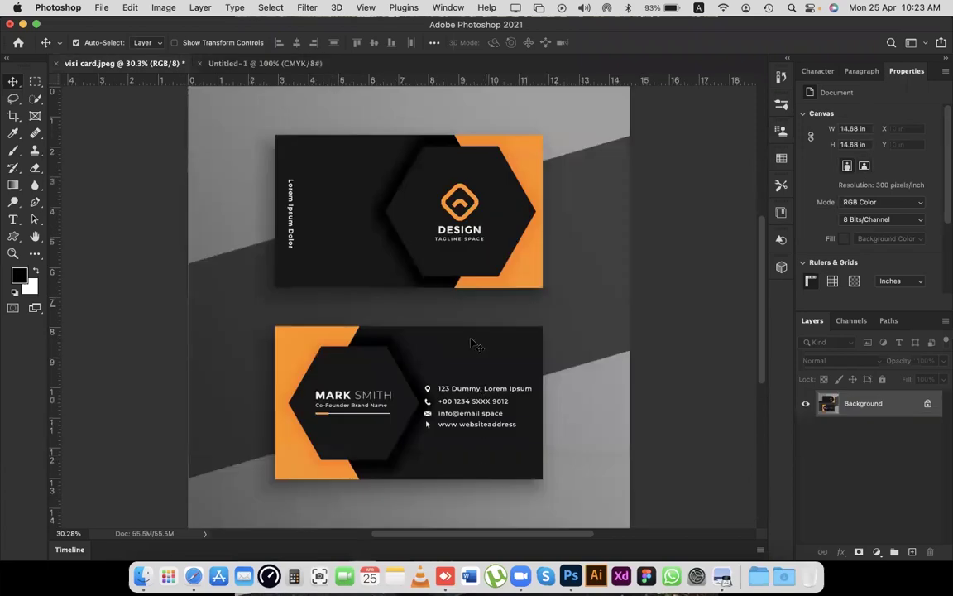
{"action": "key", "text": "ctrl+Tab"}
{"action": "scroll", "coordinate": [473, 335], "scroll_direction": "left", "scroll_amount": 2}
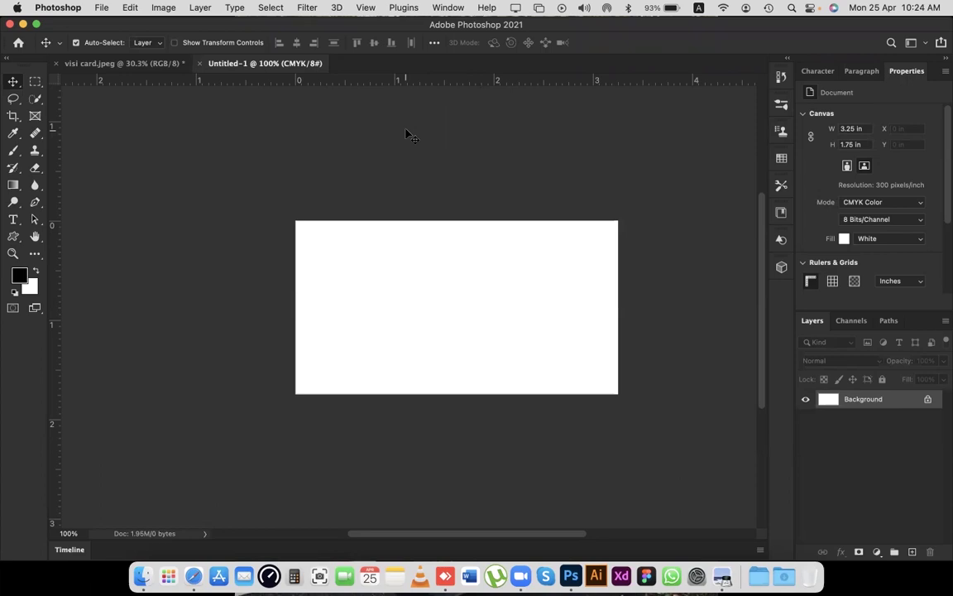
{"action": "left_click_drag", "start_coordinate": [56, 181], "coordinate": [11, 220]}
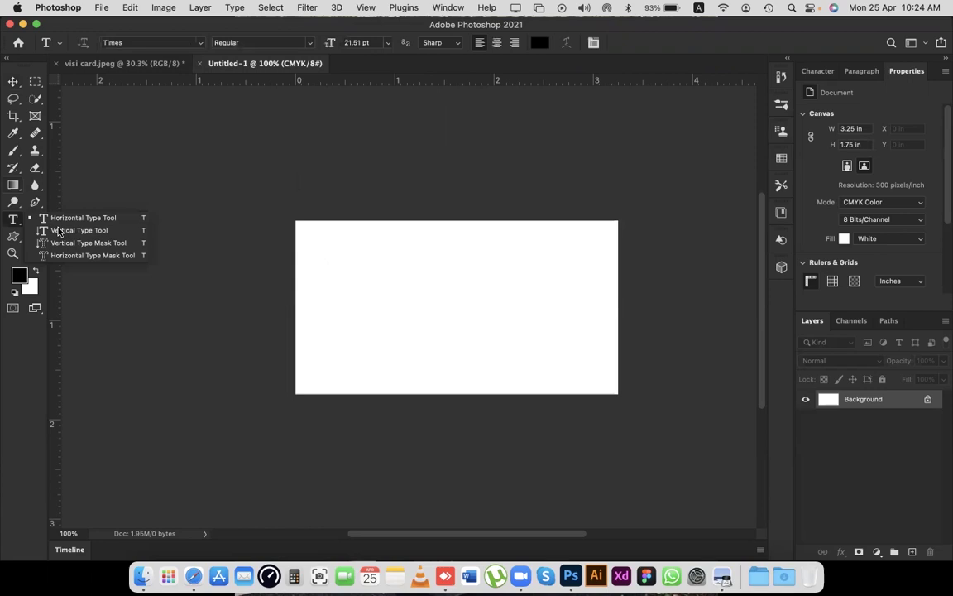
Add a Lorem Ipsum text layer at the card's left edge and snap a vertical guide at 0 in.
{"action": "left_click", "coordinate": [66, 217]}
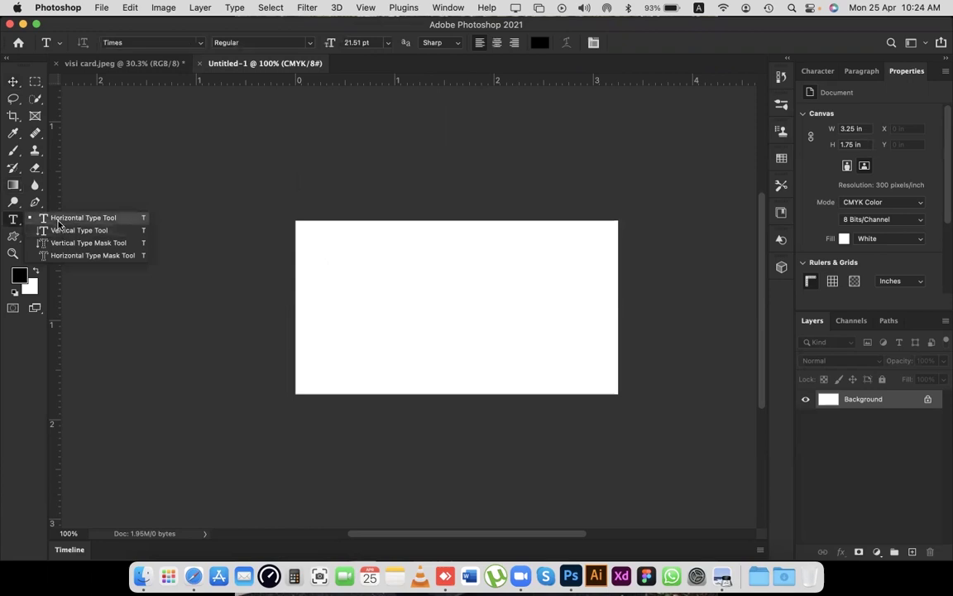
{"action": "left_click", "coordinate": [382, 291]}
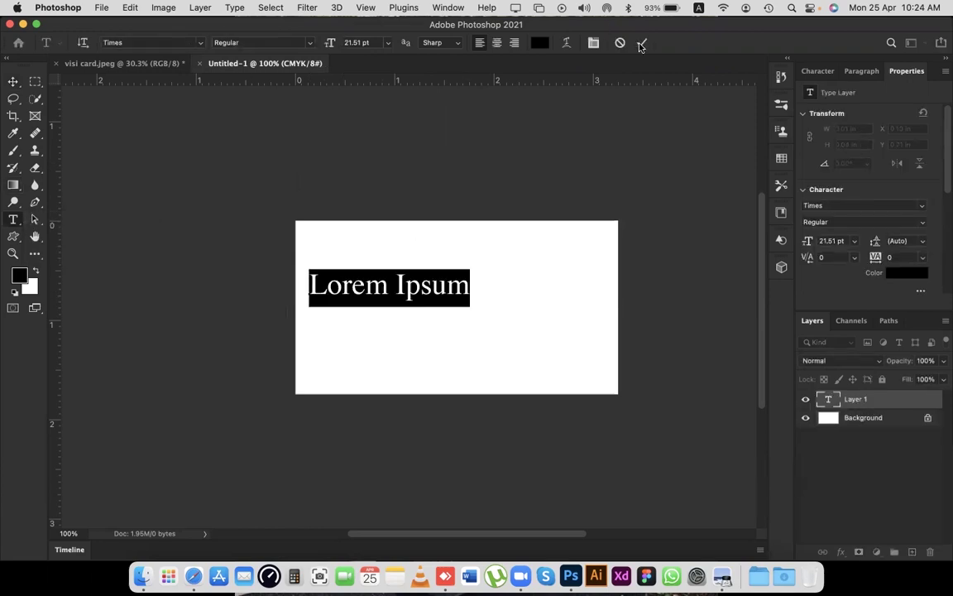
{"action": "left_click", "coordinate": [13, 82]}
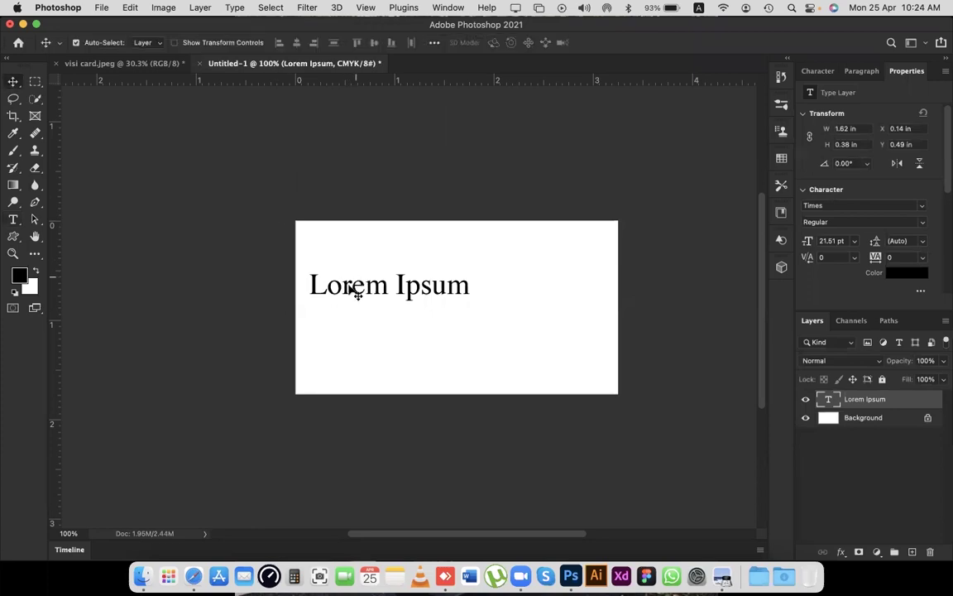
{"action": "left_click_drag", "start_coordinate": [336, 302], "coordinate": [329, 306]}
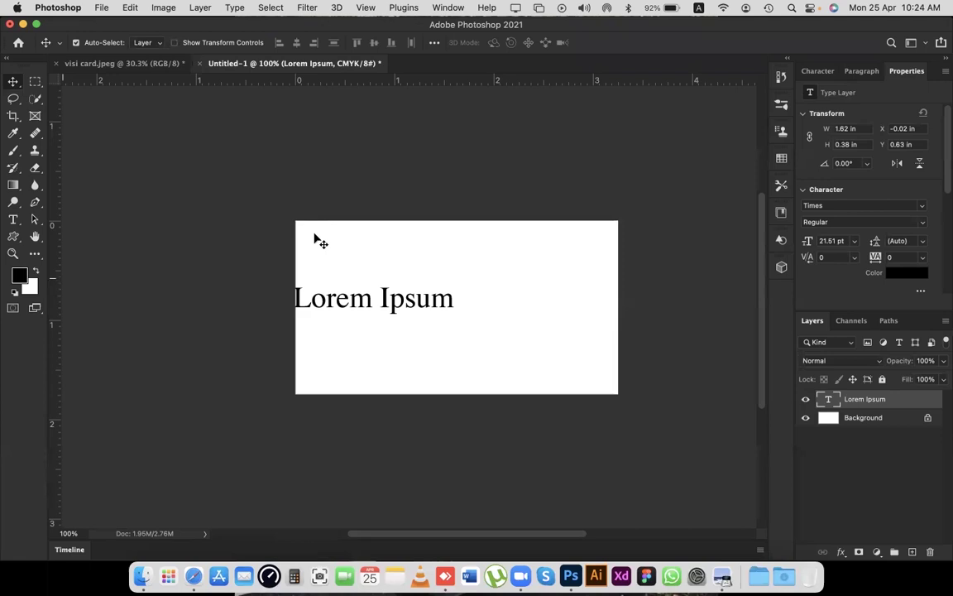
{"action": "left_click_drag", "start_coordinate": [55, 253], "coordinate": [297, 266]}
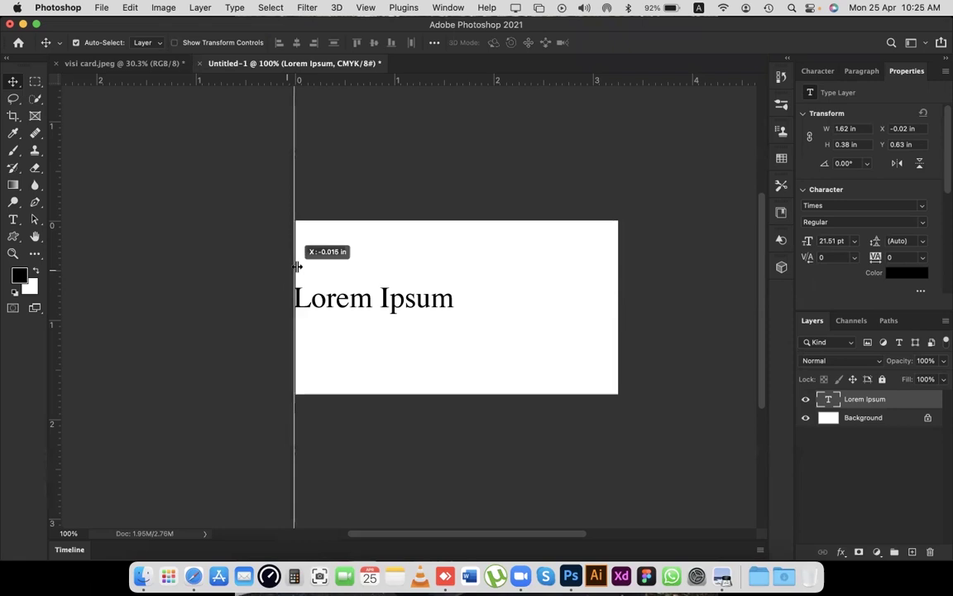
{"action": "left_click_drag", "start_coordinate": [297, 267], "coordinate": [303, 348]}
Release the guide, then select and delete the Lorem Ipsum text layer.
{"action": "left_click", "coordinate": [273, 245]}
{"action": "scroll", "coordinate": [273, 246], "scroll_direction": "up", "scroll_amount": 3}
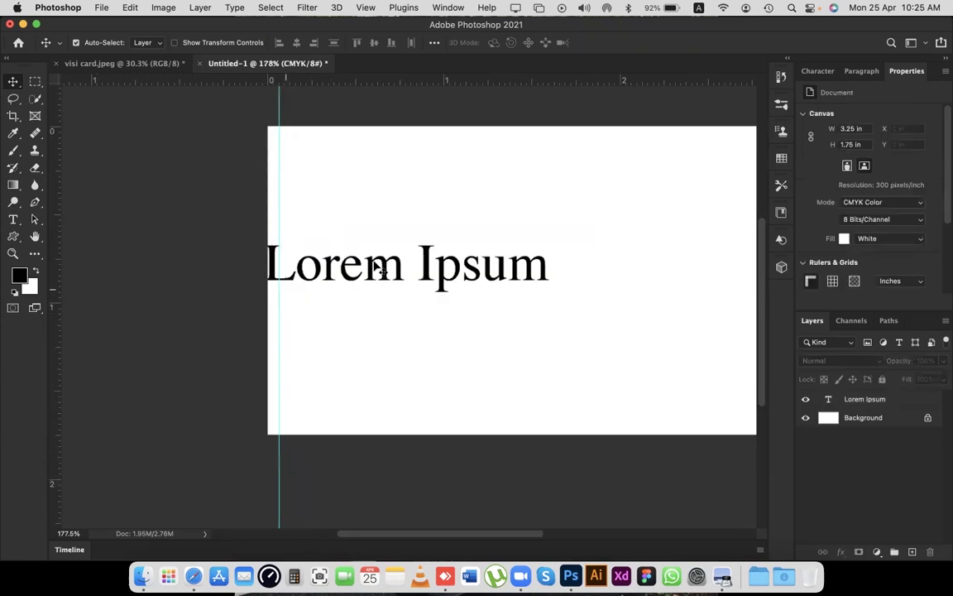
{"action": "scroll", "coordinate": [383, 268], "scroll_direction": "down", "scroll_amount": 3}
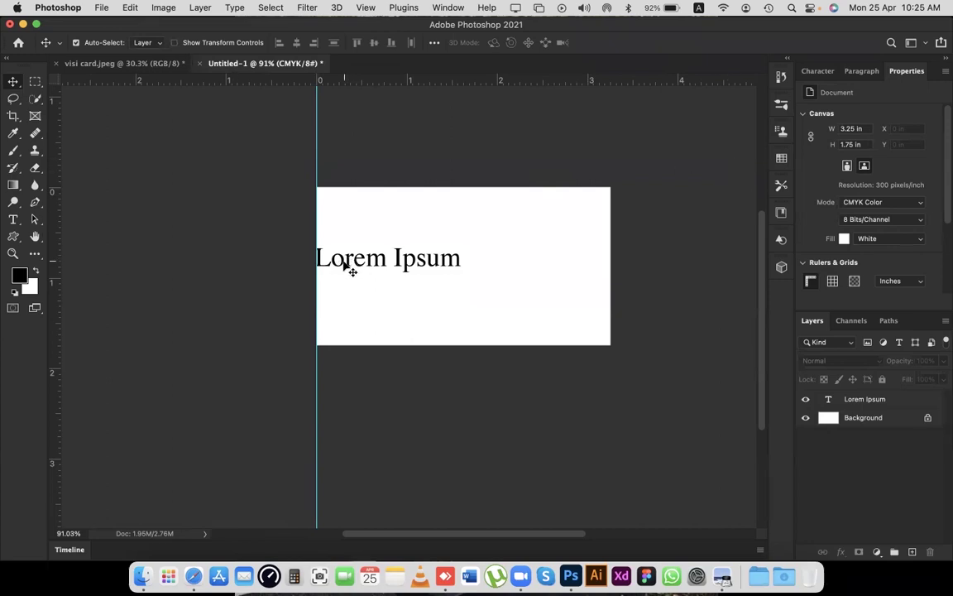
{"action": "left_click_drag", "start_coordinate": [344, 261], "coordinate": [381, 256]}
{"action": "key", "text": "Delete"}
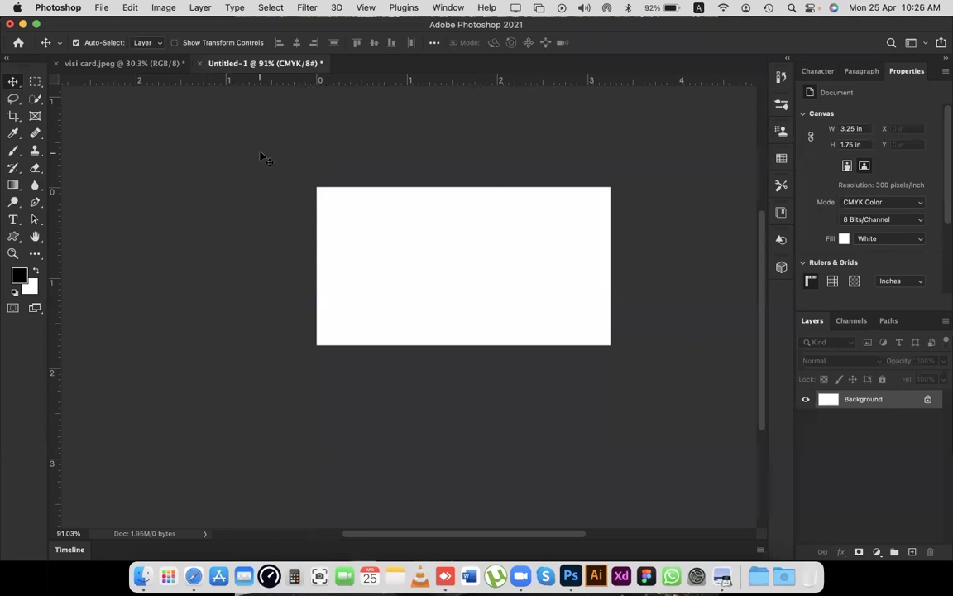
Show the rulers and place guides on the card's top, bottom, left and right edges.
{"action": "key", "text": "super+r"}
{"action": "key", "text": "super+r"}
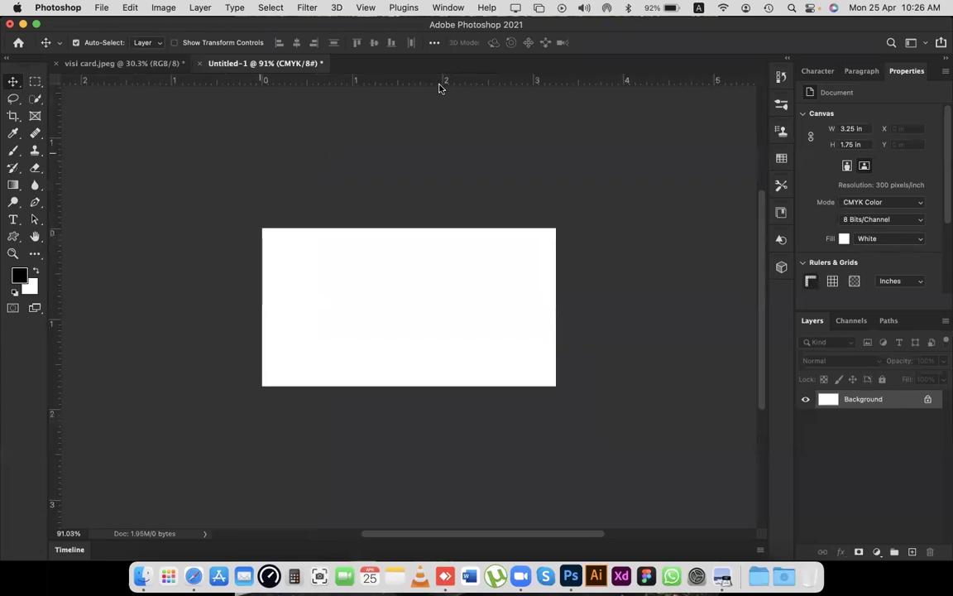
{"action": "left_click_drag", "start_coordinate": [464, 81], "coordinate": [448, 228]}
{"action": "left_click_drag", "start_coordinate": [449, 291], "coordinate": [450, 385]}
{"action": "left_click_drag", "start_coordinate": [55, 159], "coordinate": [262, 149]}
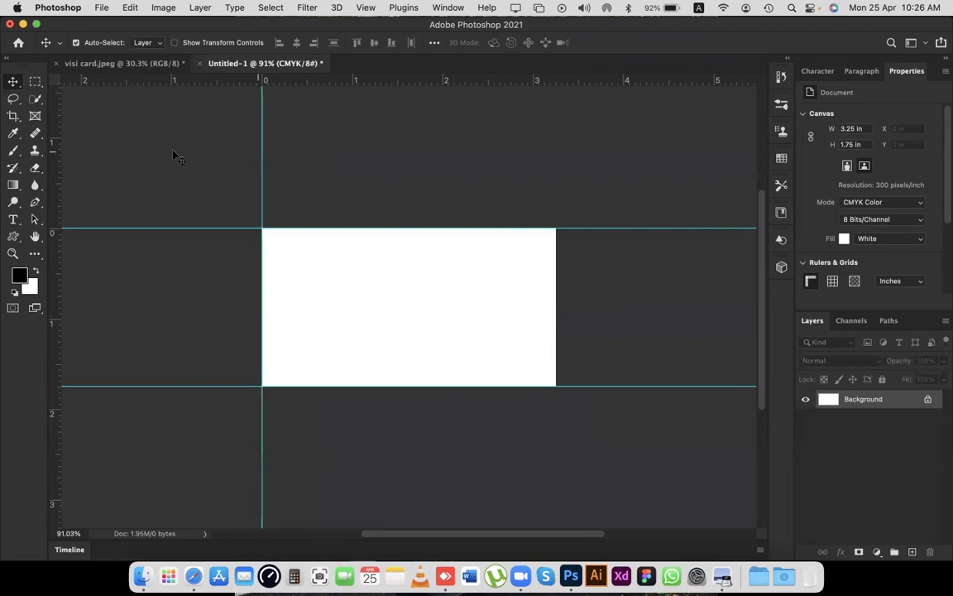
{"action": "left_click_drag", "start_coordinate": [55, 157], "coordinate": [556, 154]}
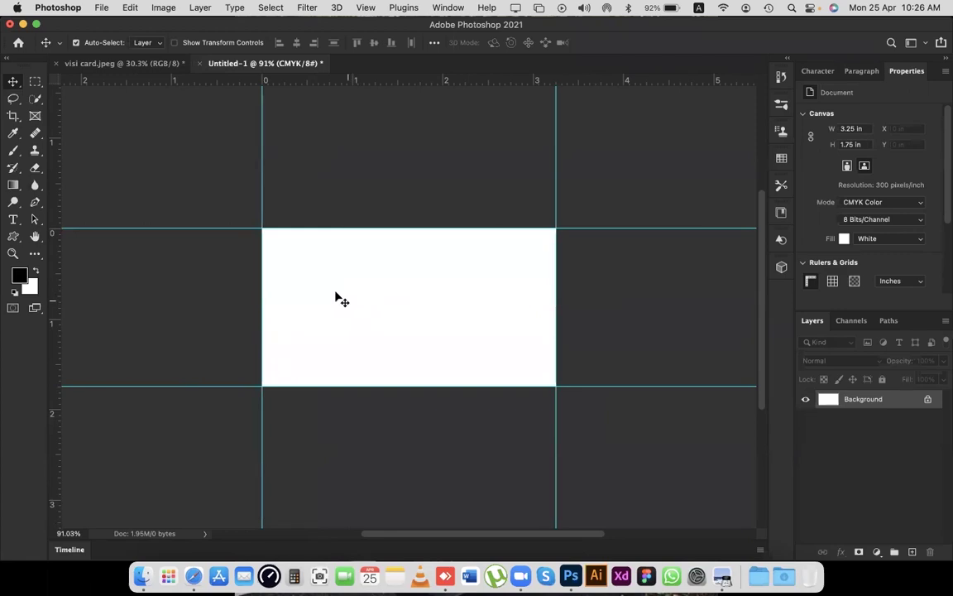
{"action": "scroll", "coordinate": [336, 298], "scroll_direction": "left", "scroll_amount": 5}
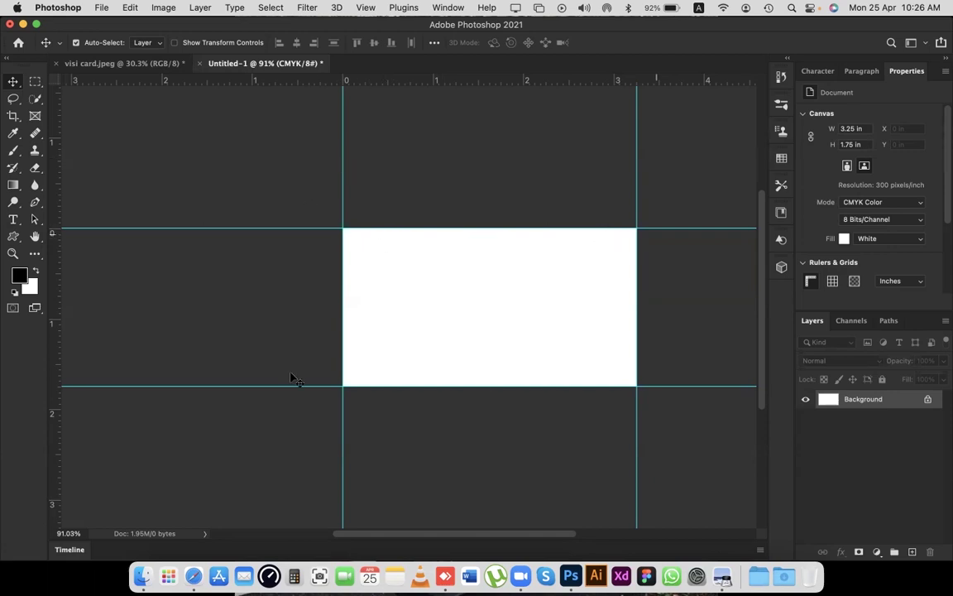
{"action": "left_click", "coordinate": [159, 7]}
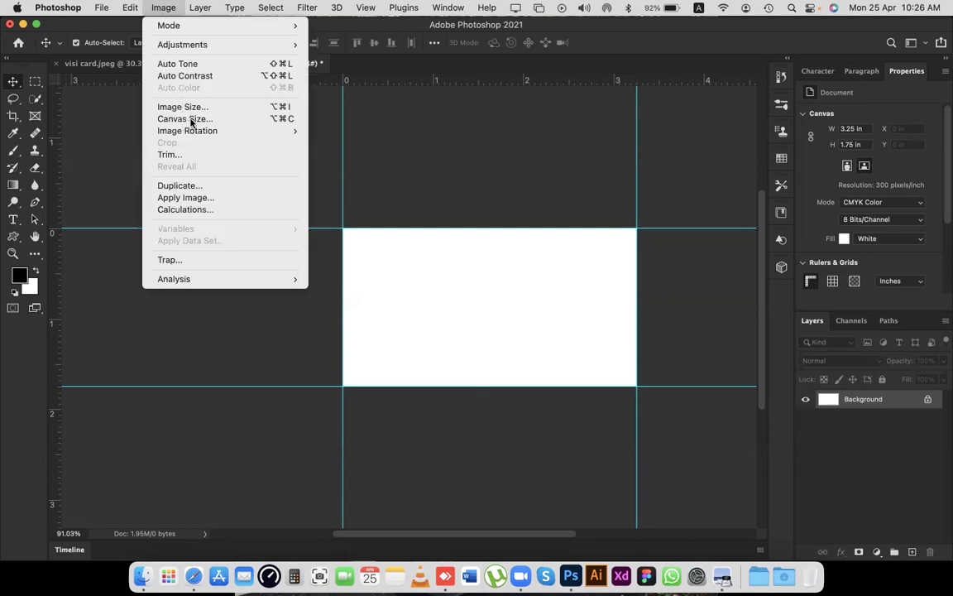
Enlarge the canvas by a relative 0.25 in in both width and height.
{"action": "left_click", "coordinate": [288, 121]}
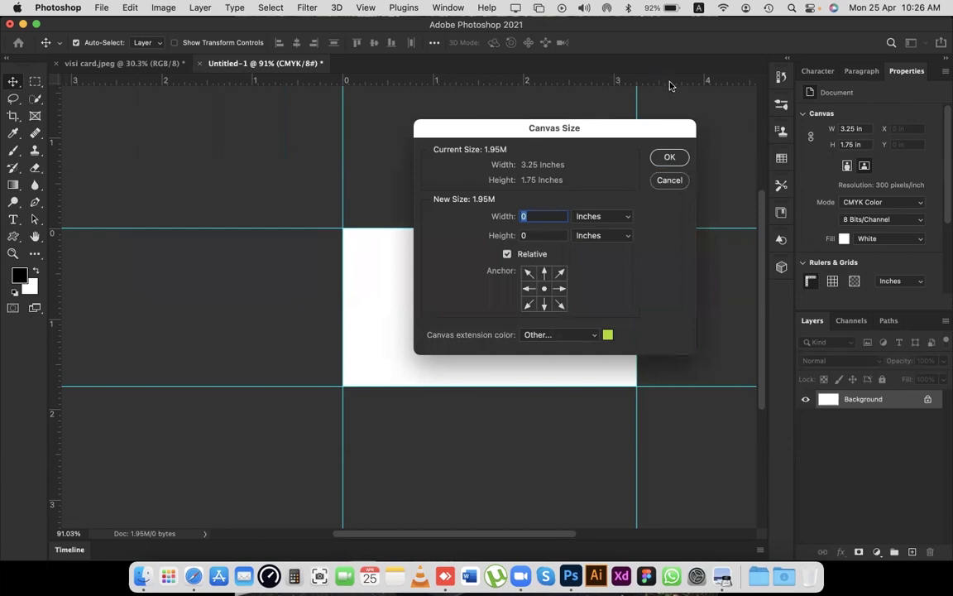
{"action": "left_click_drag", "start_coordinate": [560, 138], "coordinate": [615, 108]}
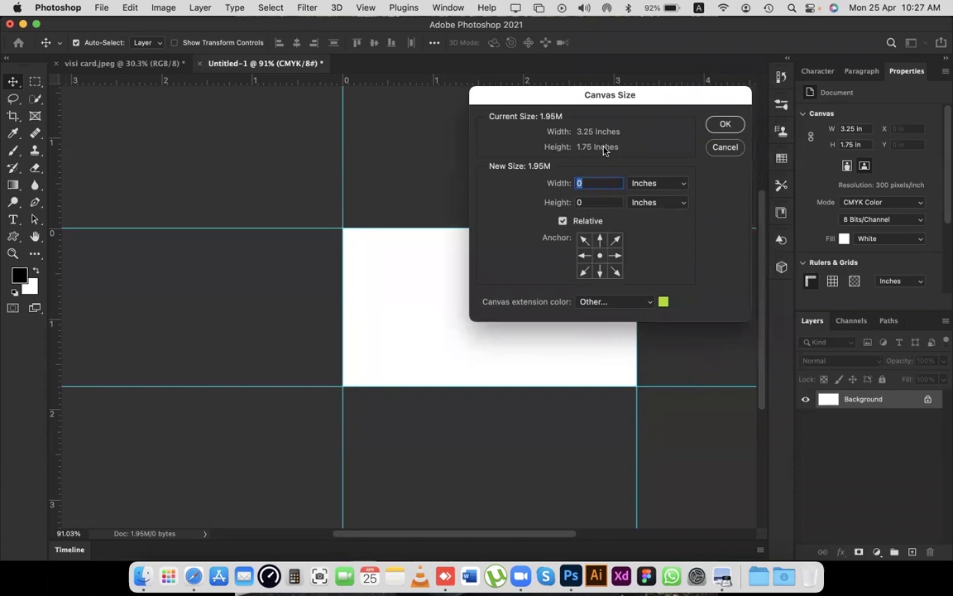
{"action": "type", "text": ".25"}
{"action": "key", "text": "Tab"}
{"action": "type", "text": "0.25"}
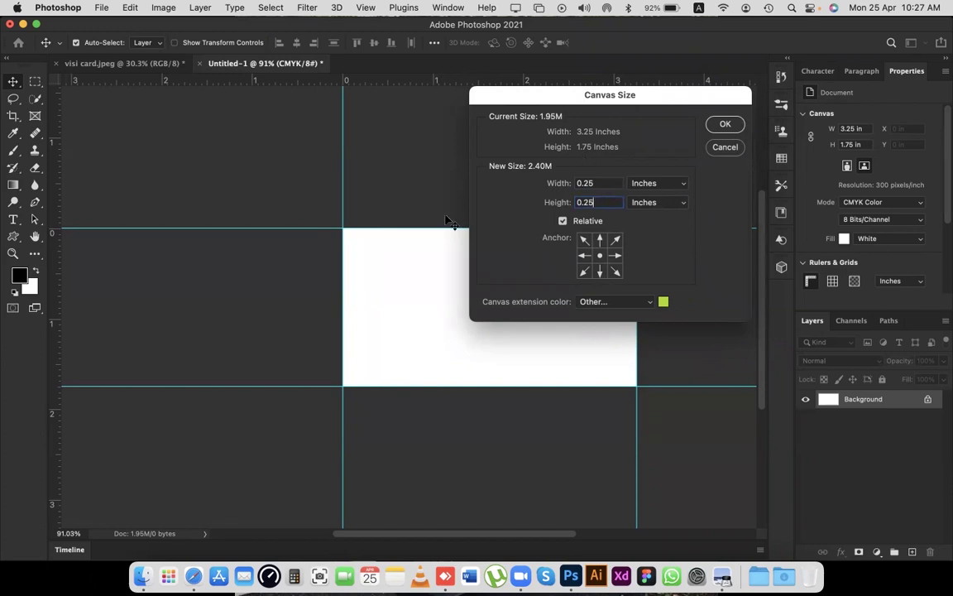
{"action": "key", "text": "Return"}
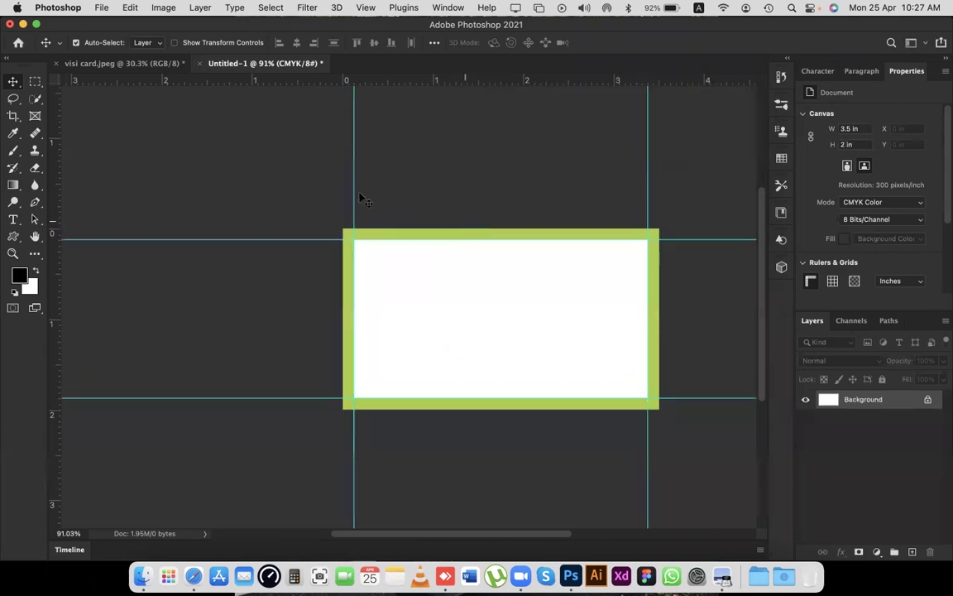
Fit the enlarged card in view and add guides on the bleed's top, bottom (2 in), left and right edges.
{"action": "key", "text": "super+plus"}
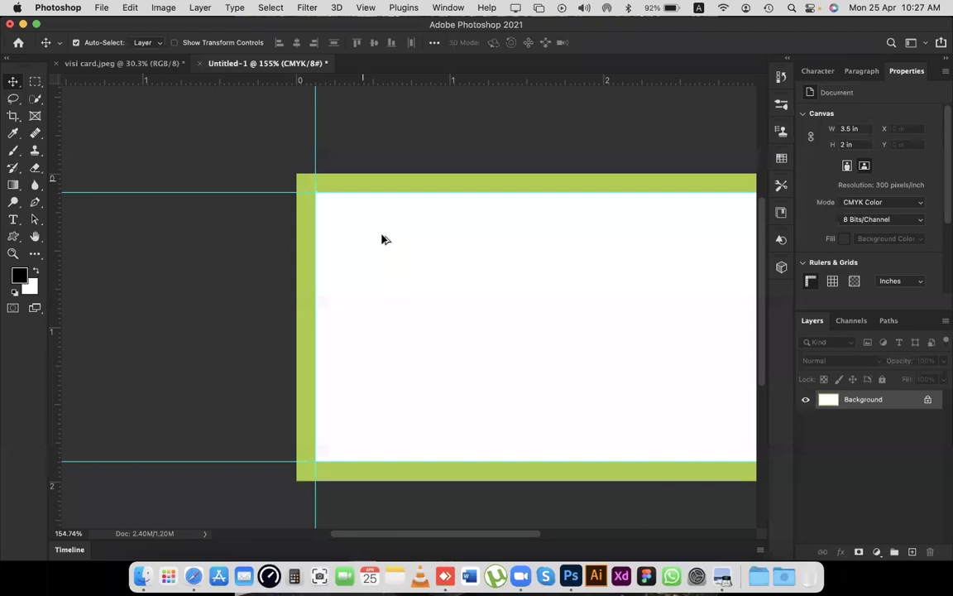
{"action": "scroll", "coordinate": [382, 240], "scroll_direction": "right", "scroll_amount": 5}
{"action": "key", "text": "super+0"}
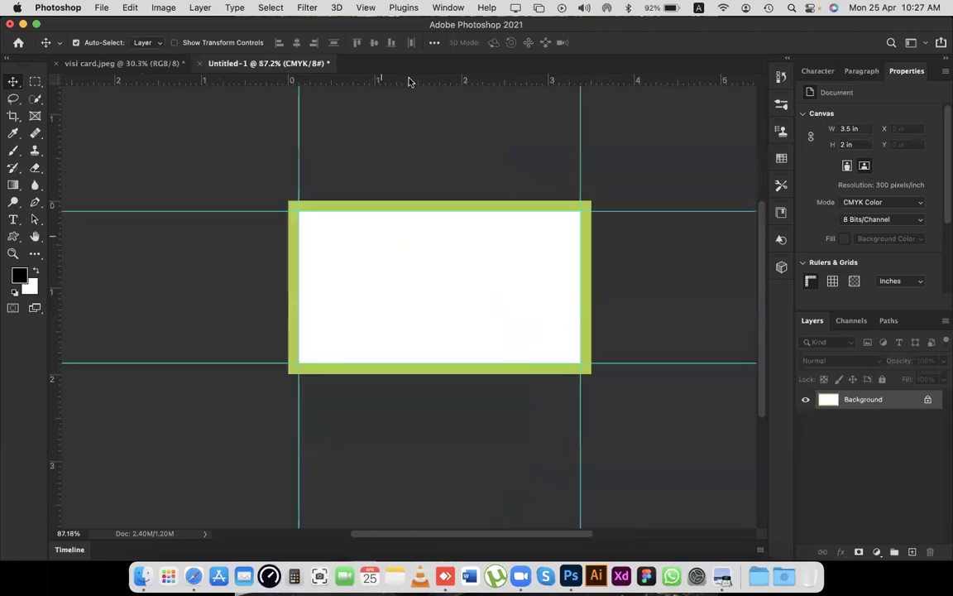
{"action": "left_click_drag", "start_coordinate": [418, 81], "coordinate": [401, 201]}
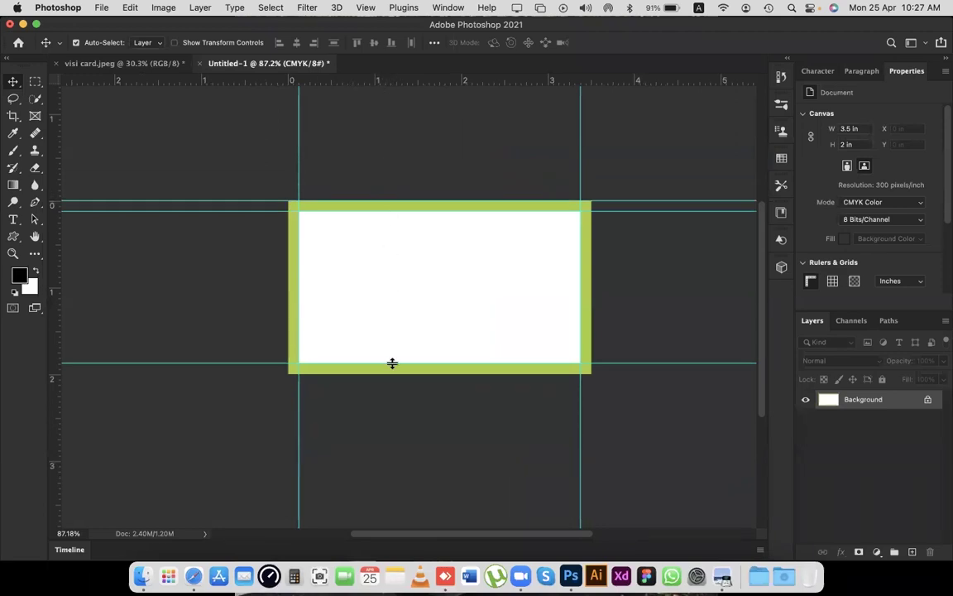
{"action": "left_click_drag", "start_coordinate": [392, 80], "coordinate": [391, 373]}
{"action": "left_click_drag", "start_coordinate": [55, 136], "coordinate": [288, 170]}
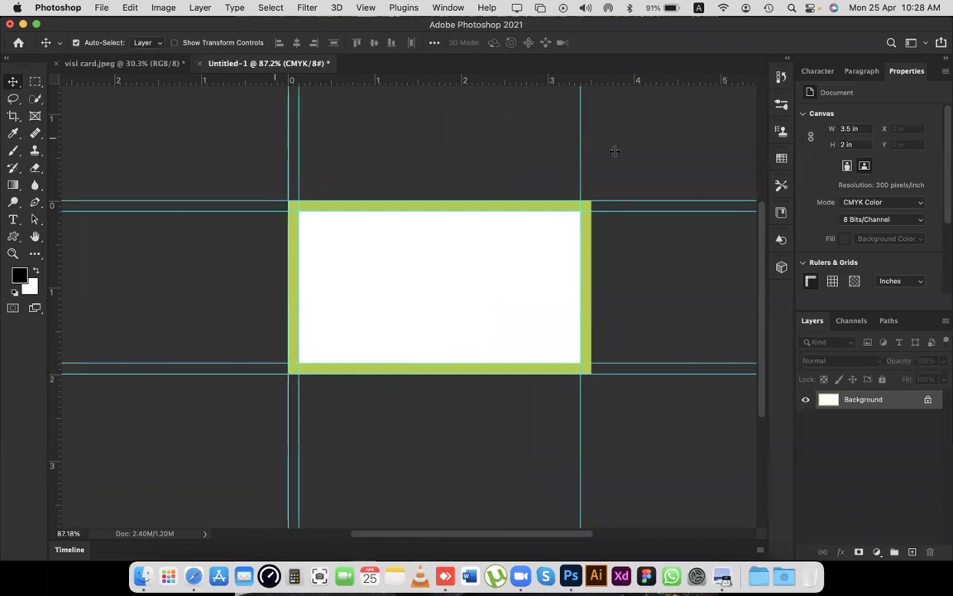
{"action": "left_click_drag", "start_coordinate": [54, 151], "coordinate": [591, 147]}
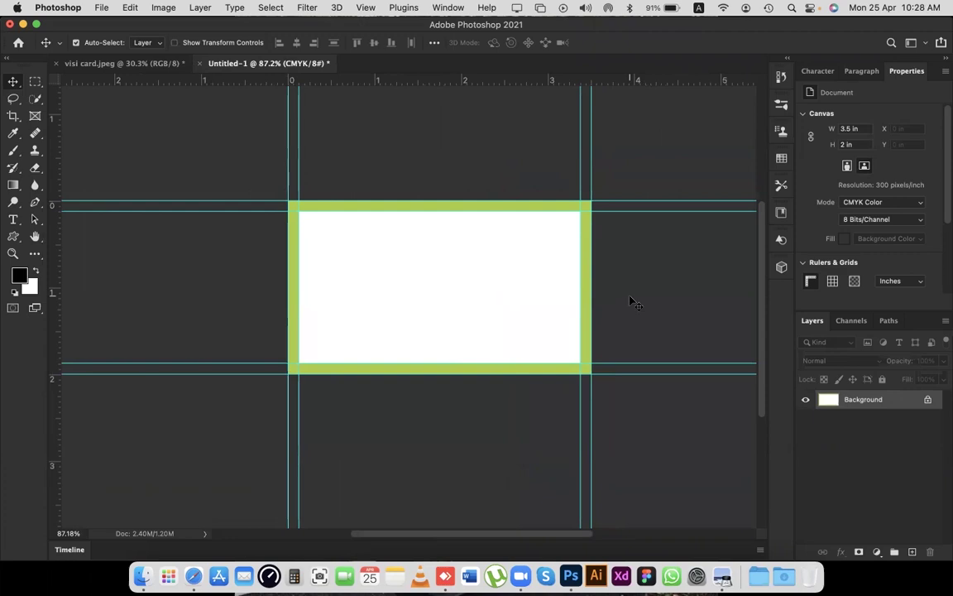
Enlarge the canvas by a relative 0.25 in width and height with a red-orange extension colour.
{"action": "left_click", "coordinate": [160, 7]}
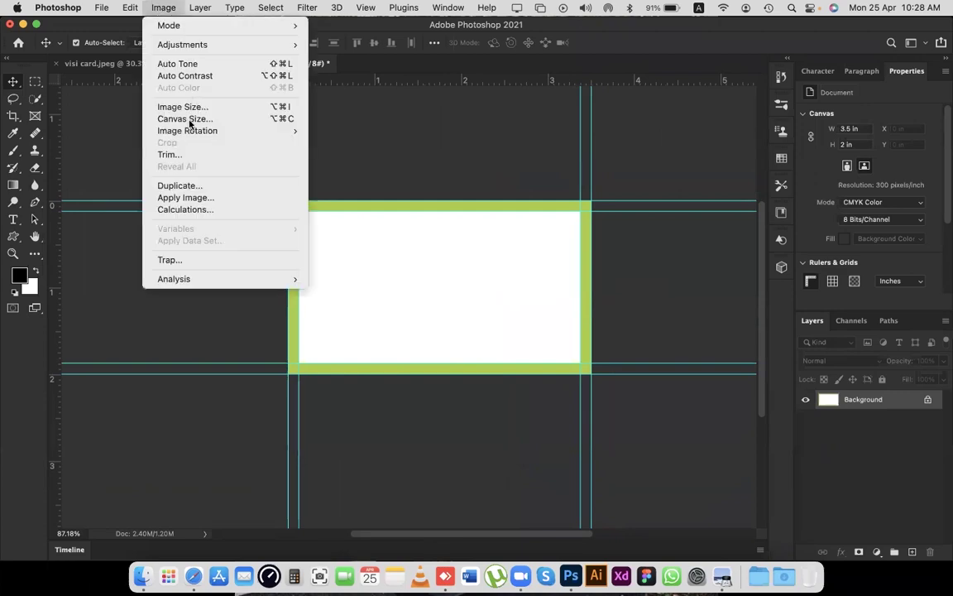
{"action": "left_click", "coordinate": [187, 118]}
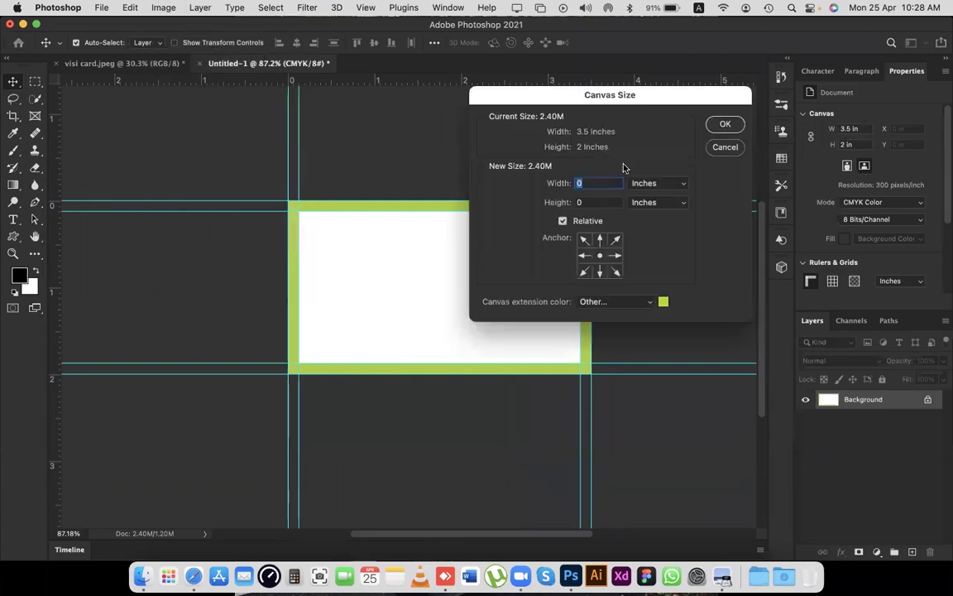
{"action": "left_click_drag", "start_coordinate": [612, 94], "coordinate": [677, 40]}
{"action": "left_click", "coordinate": [626, 166]}
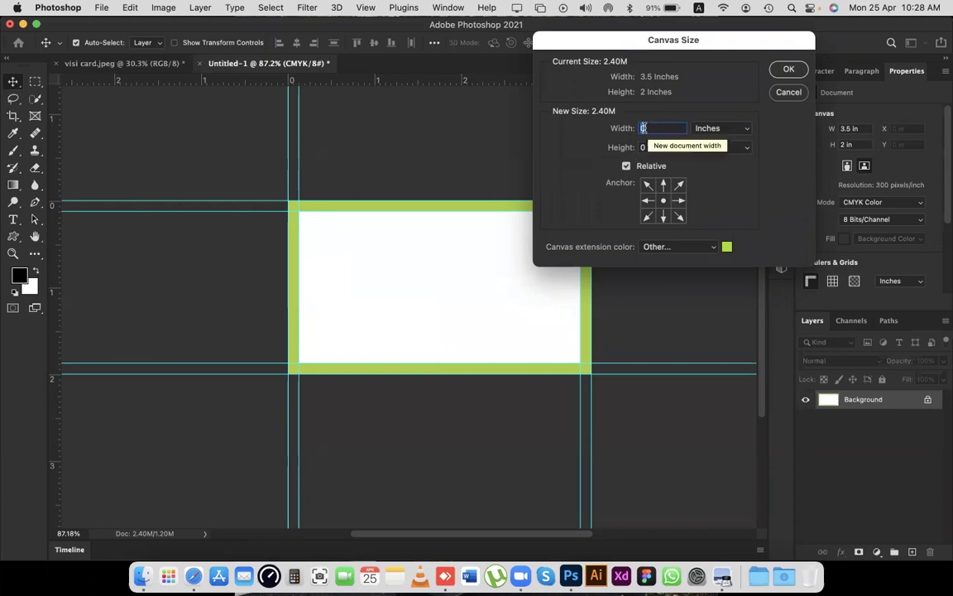
{"action": "type", "text": "0.25"}
{"action": "key", "text": "Tab"}
{"action": "type", "text": "0.25"}
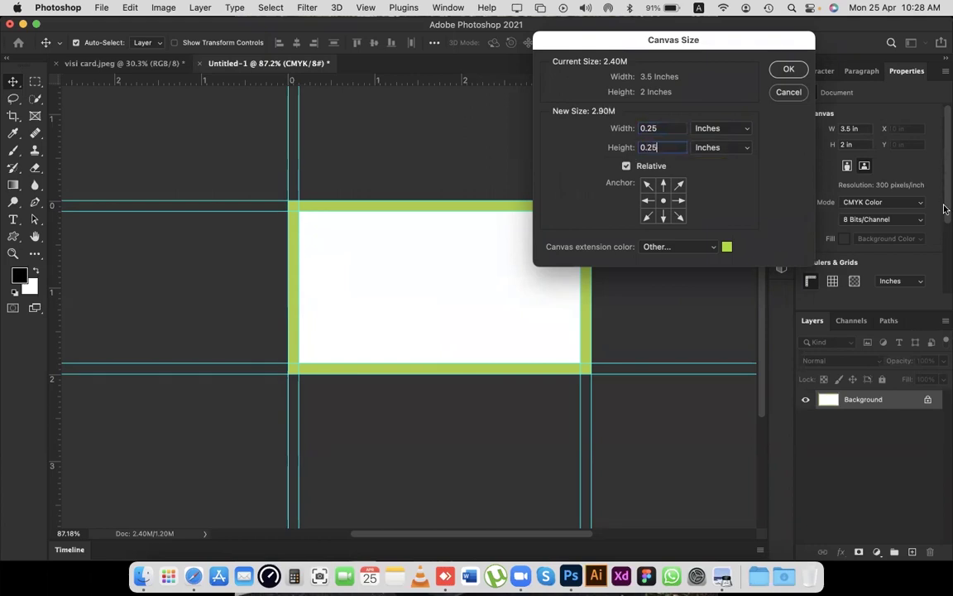
{"action": "left_click", "coordinate": [727, 247]}
{"action": "left_click_drag", "start_coordinate": [741, 213], "coordinate": [742, 240]}
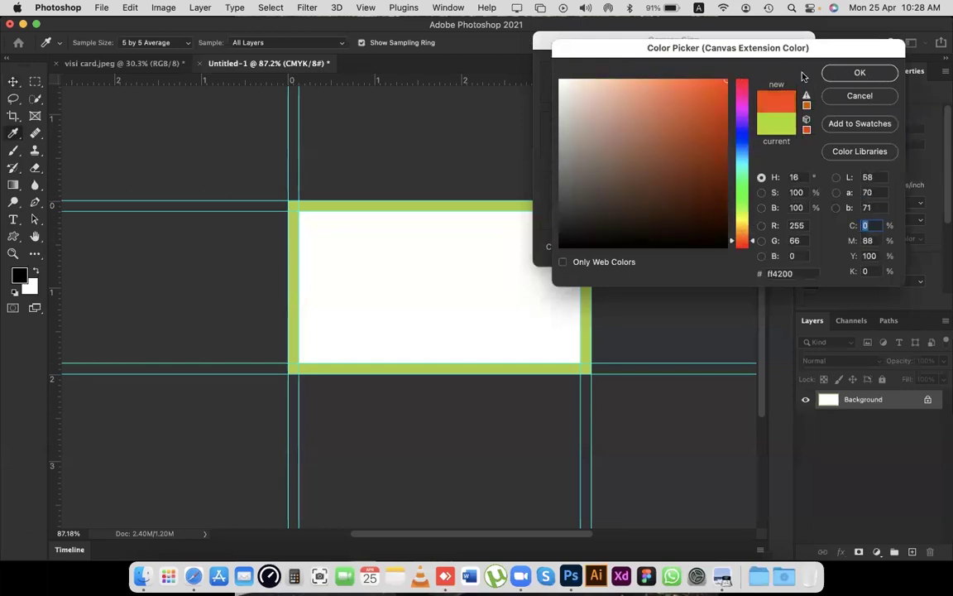
{"action": "left_click", "coordinate": [858, 72]}
{"action": "left_click", "coordinate": [789, 69]}
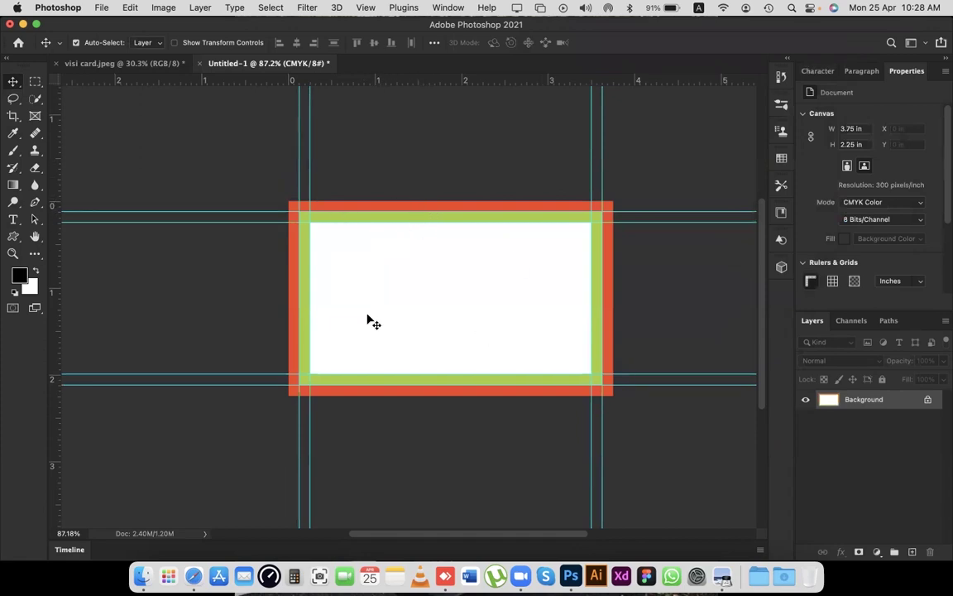
{"action": "scroll", "coordinate": [384, 223], "scroll_direction": "left", "scroll_amount": 4}
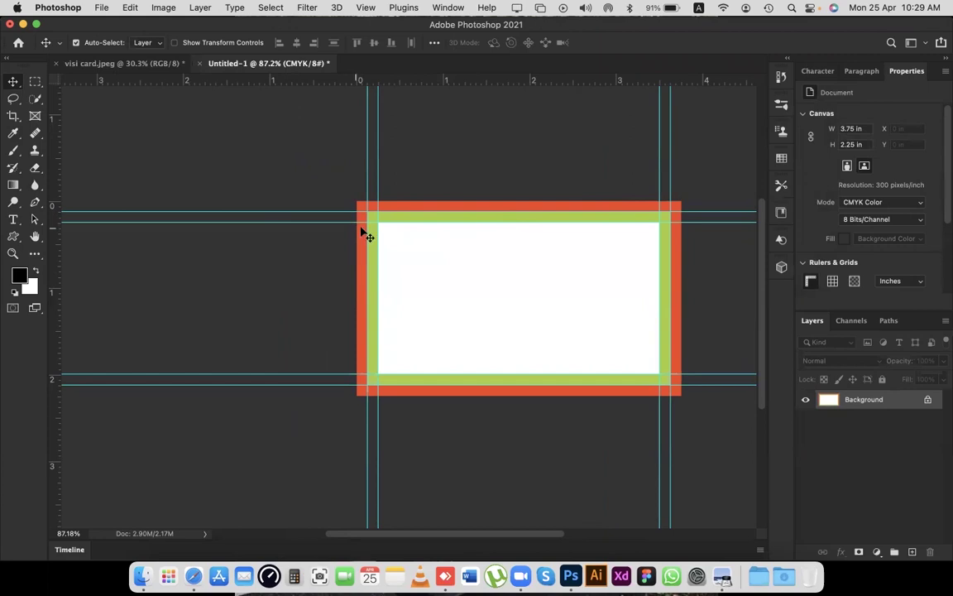
{"action": "scroll", "coordinate": [362, 235], "scroll_direction": "right", "scroll_amount": 2}
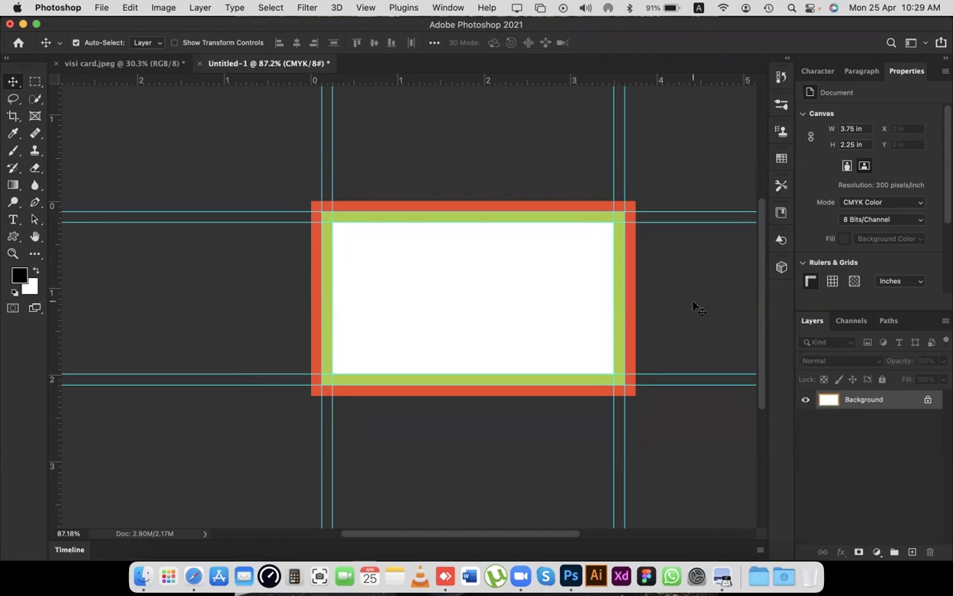
{"action": "key", "text": "super+BackSpace"}
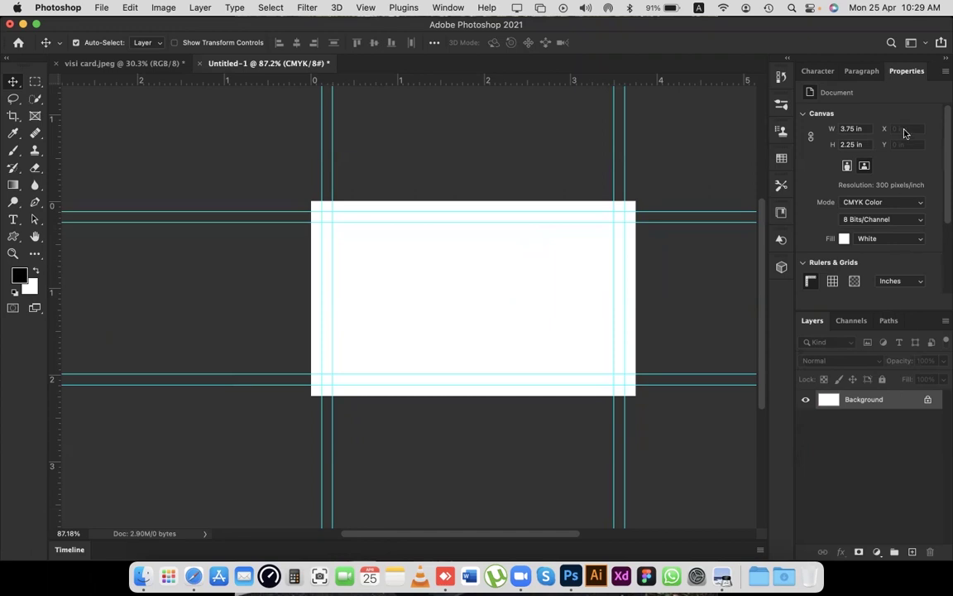
Check the Background layer's fill colour options, leaving the card background plain white.
{"action": "left_click", "coordinate": [902, 239]}
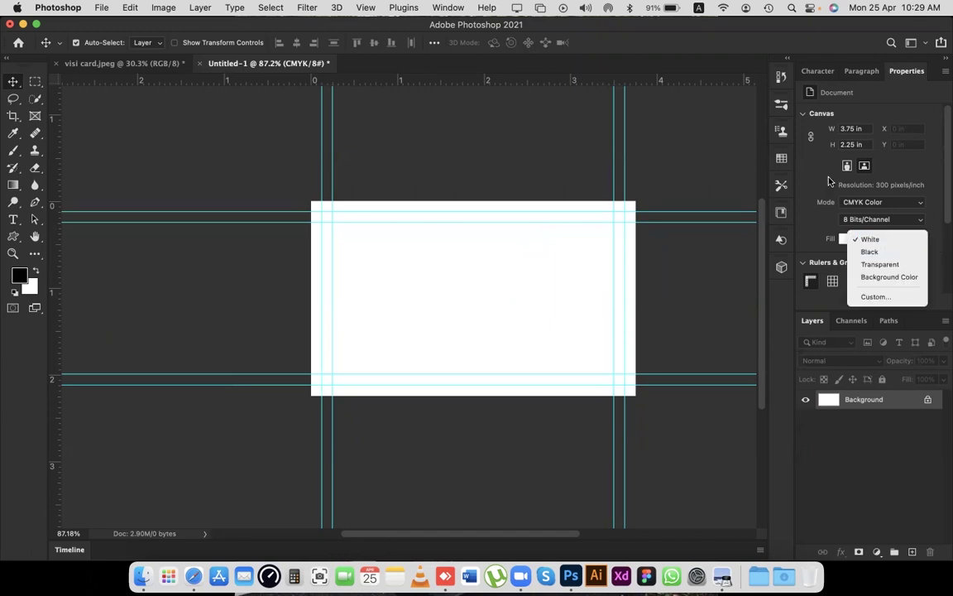
{"action": "left_click", "coordinate": [421, 157]}
{"action": "scroll", "coordinate": [422, 154], "scroll_direction": "left", "scroll_amount": 2}
{"action": "scroll", "coordinate": [425, 153], "scroll_direction": "right", "scroll_amount": 4}
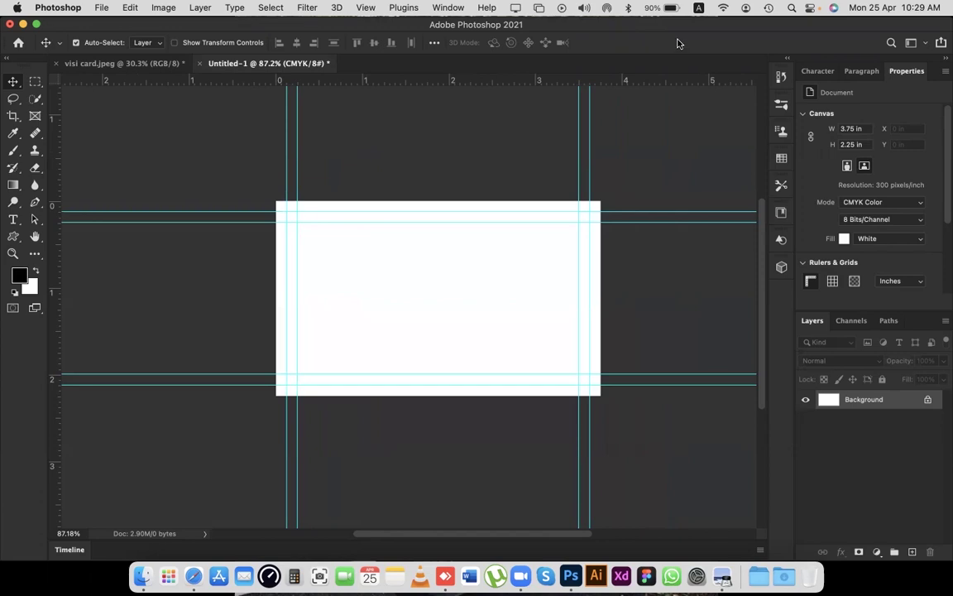
Sample the dark grey from visi card.jpeg, reset colours to default, and return to Untitled-1.
{"action": "left_click", "coordinate": [129, 64]}
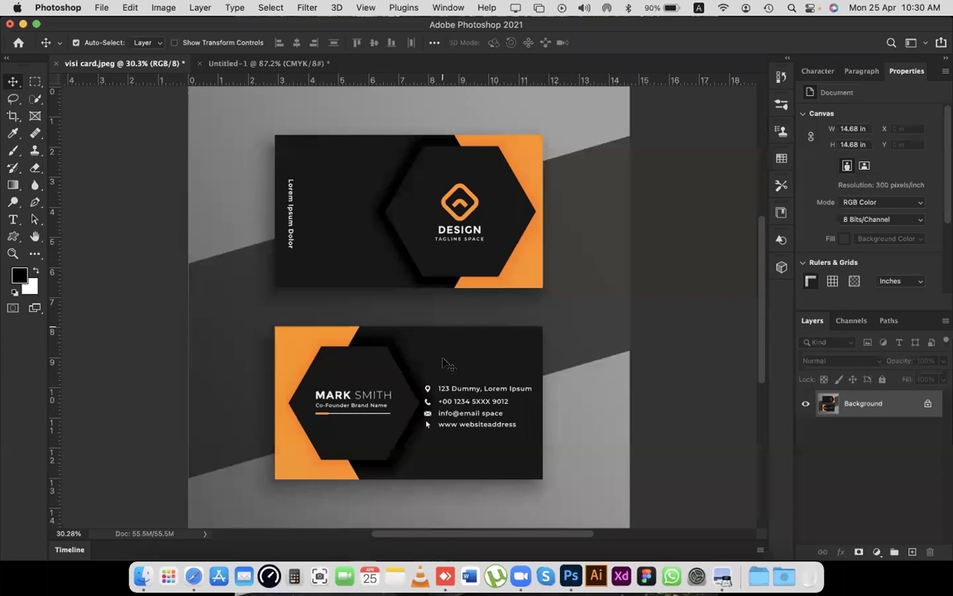
{"action": "key", "text": "i"}
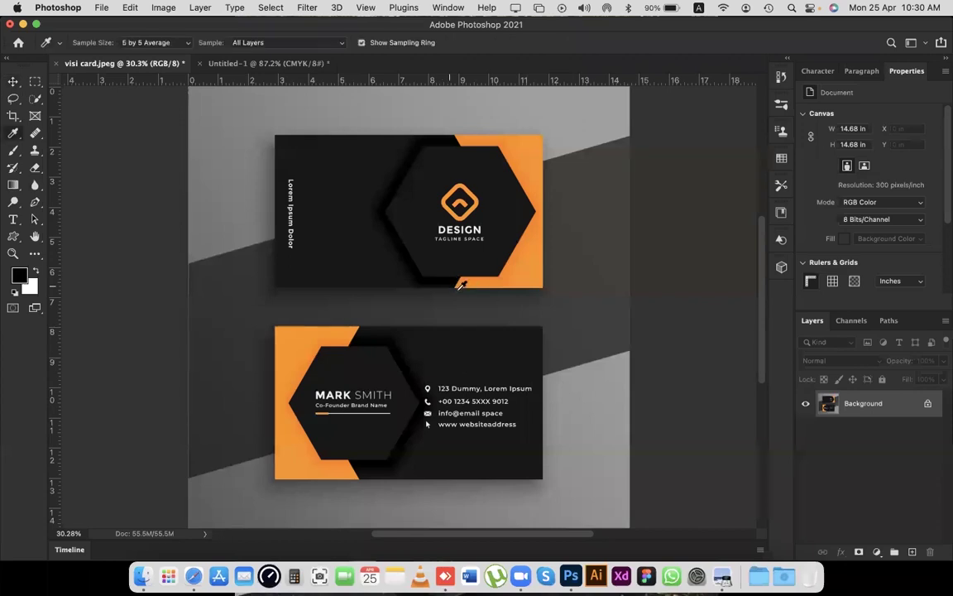
{"action": "left_click", "coordinate": [468, 353]}
{"action": "left_click", "coordinate": [468, 353]}
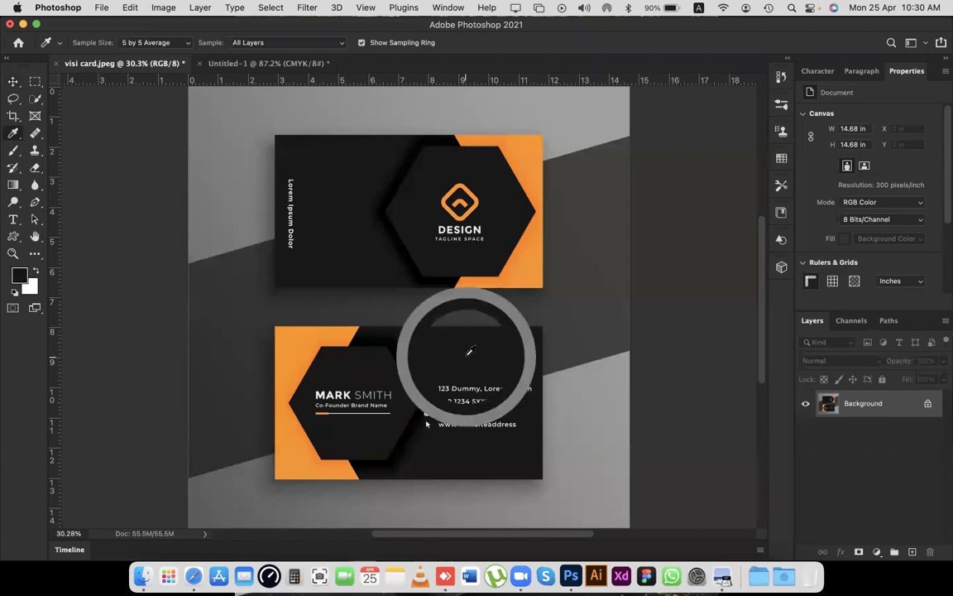
{"action": "left_click", "coordinate": [16, 294]}
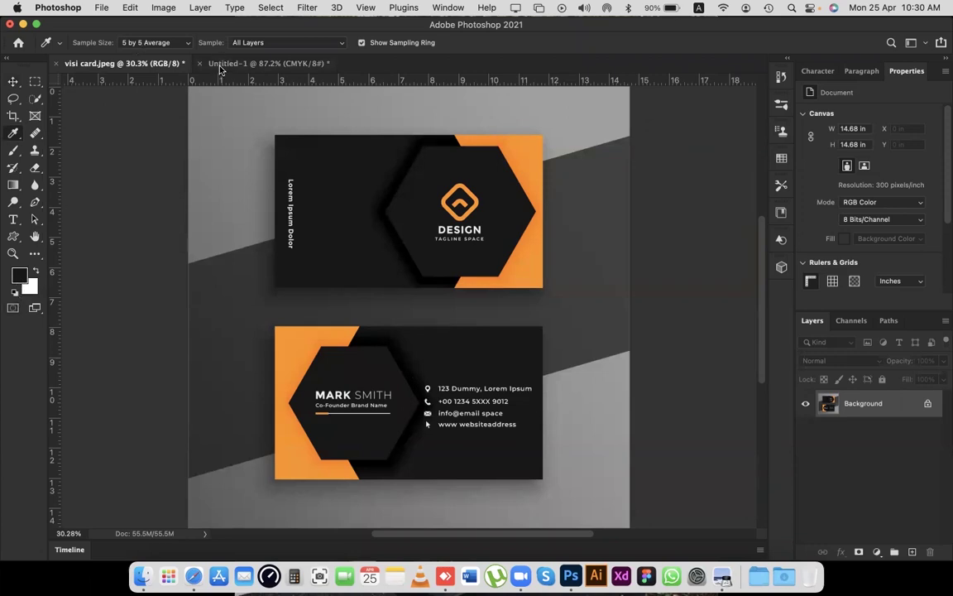
{"action": "left_click", "coordinate": [224, 65]}
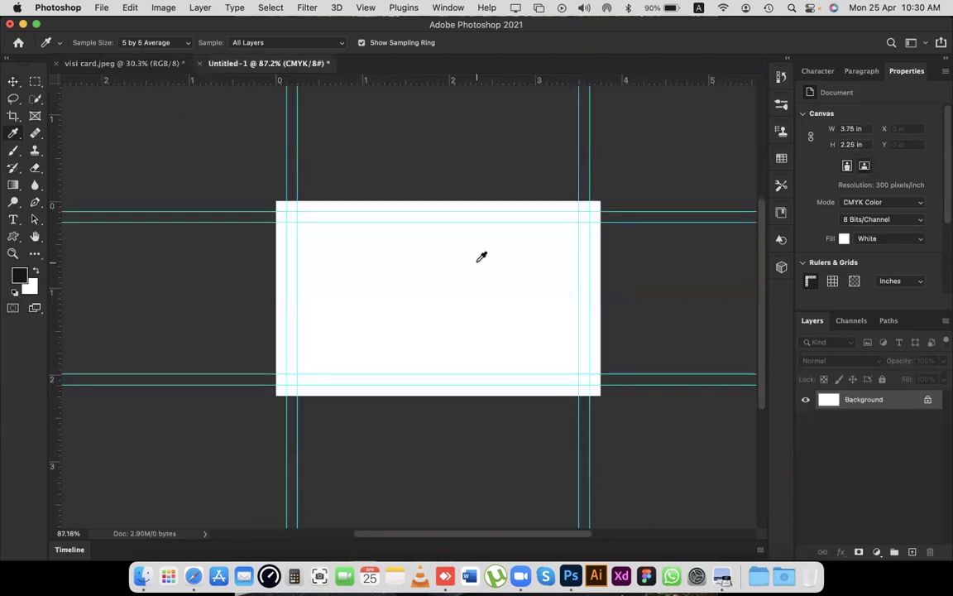
{"action": "key", "text": "v"}
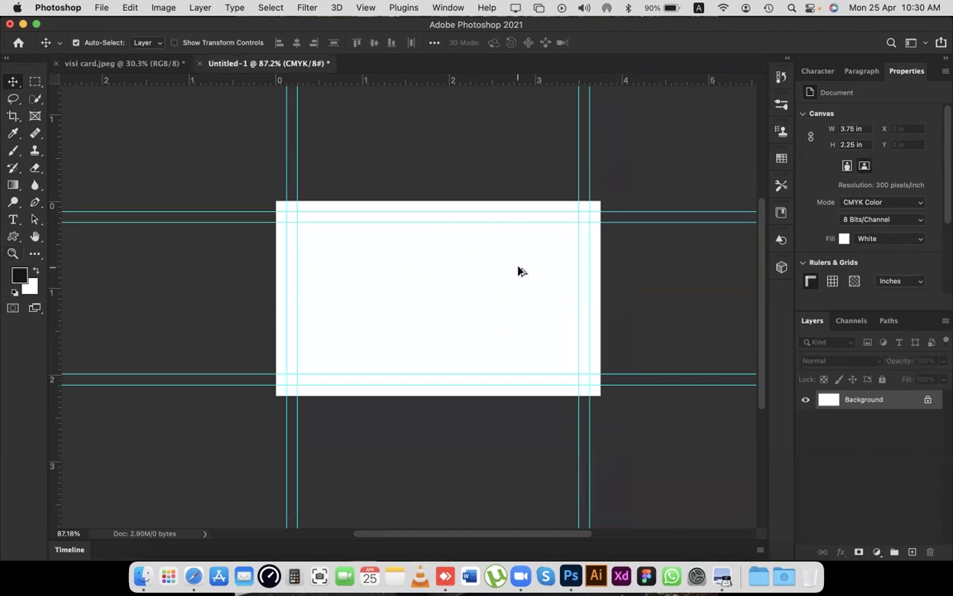
Fill the Background layer with the dark foreground colour using Option+Delete.
{"action": "key", "text": "alt+BackSpace"}
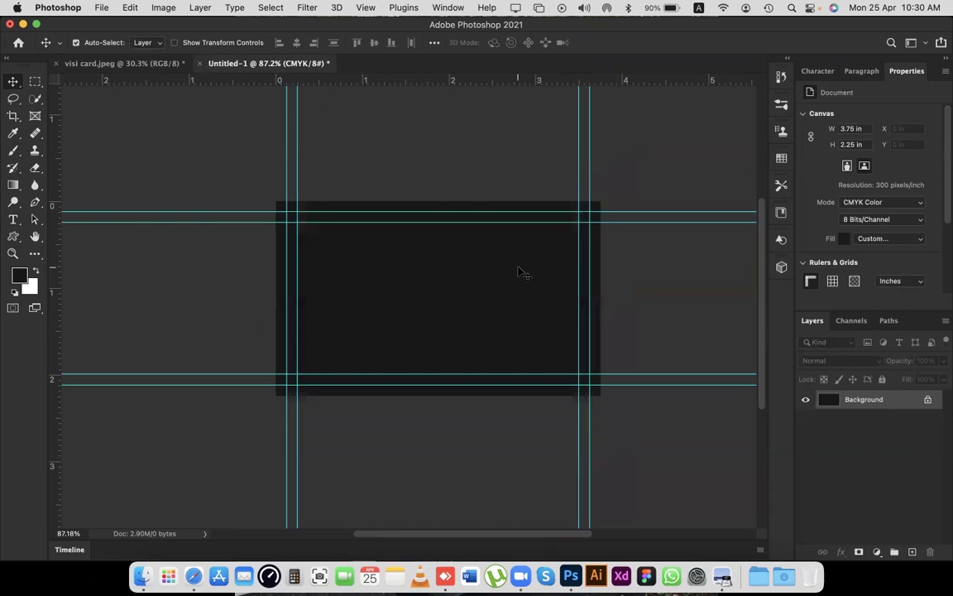
{"action": "scroll", "coordinate": [520, 271], "scroll_direction": "right", "scroll_amount": 2}
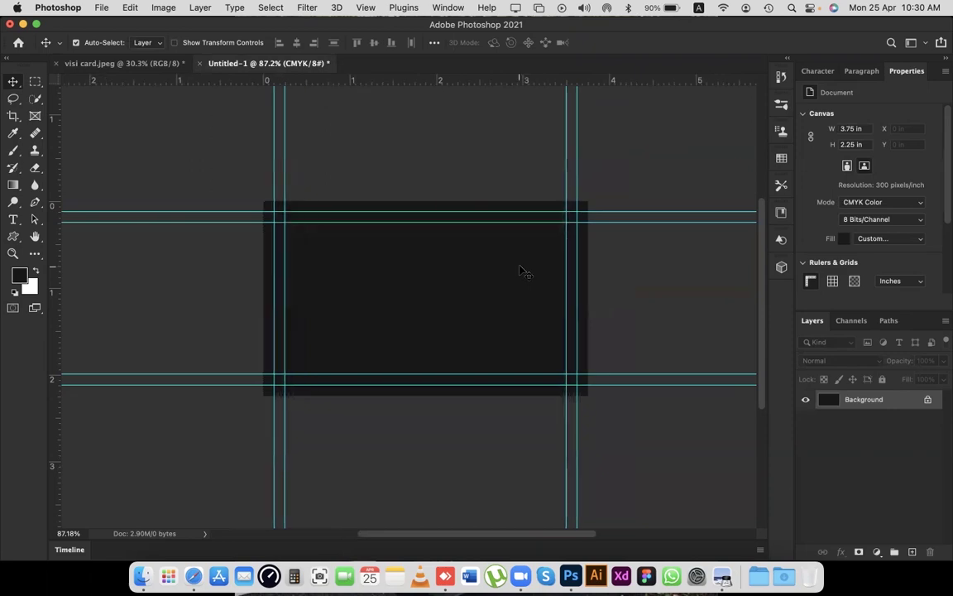
{"action": "scroll", "coordinate": [520, 271], "scroll_direction": "left", "scroll_amount": 4}
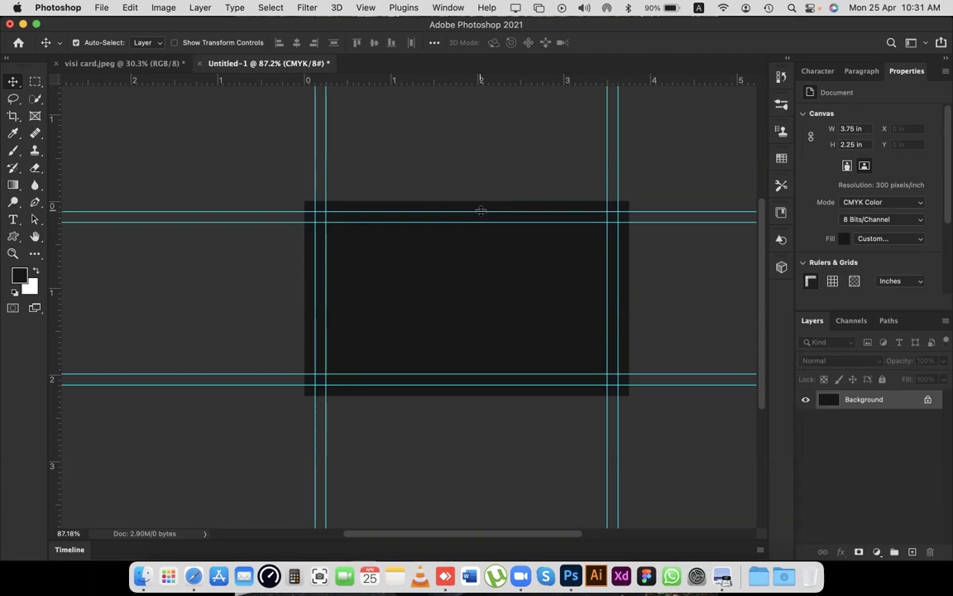
Hide the card's margin guides with Cmd+;.
{"action": "key", "text": "super+semicolon"}
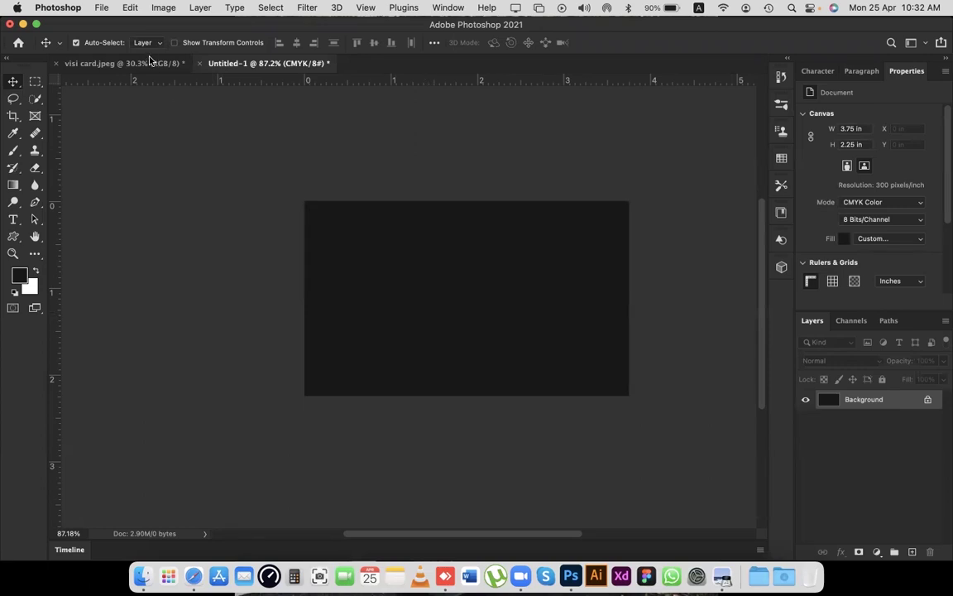
Eyedrop the orange from the reference card's corner, then return to the dark Untitled-1 card.
{"action": "key", "text": "ctrl+Tab"}
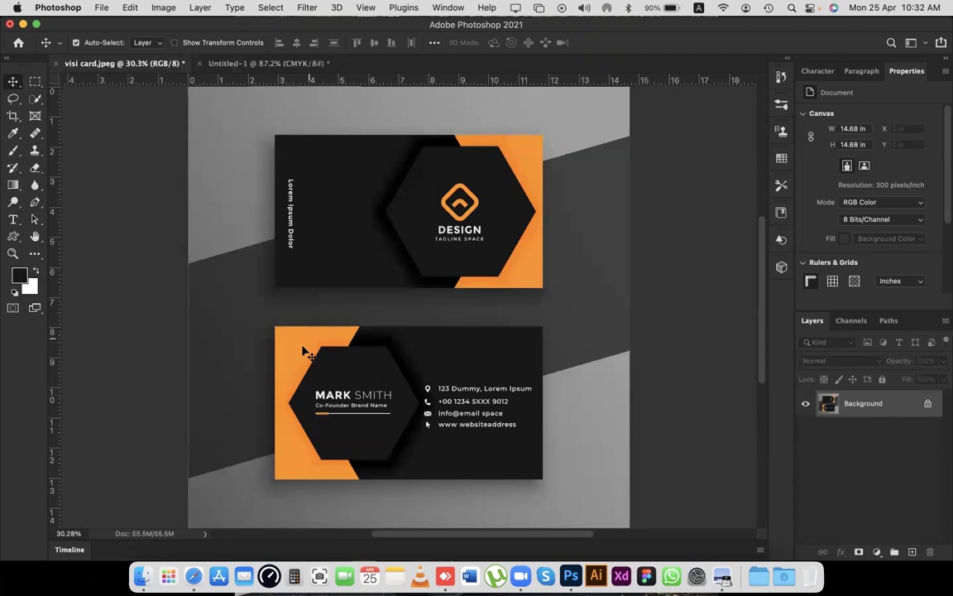
{"action": "key", "text": "i"}
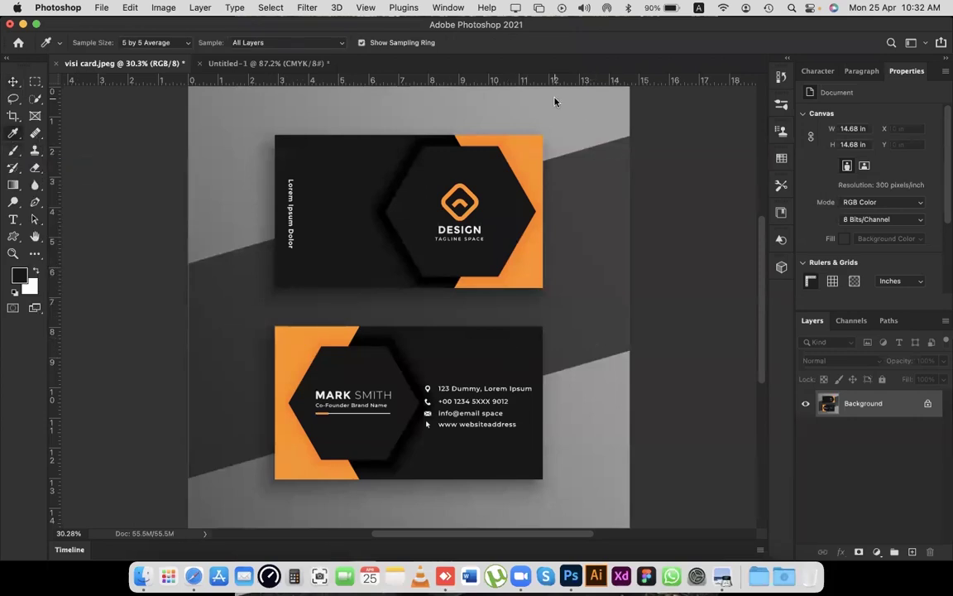
{"action": "left_click", "coordinate": [293, 360]}
{"action": "left_click_drag", "start_coordinate": [299, 306], "coordinate": [255, 306]}
{"action": "key", "text": "ctrl+Tab"}
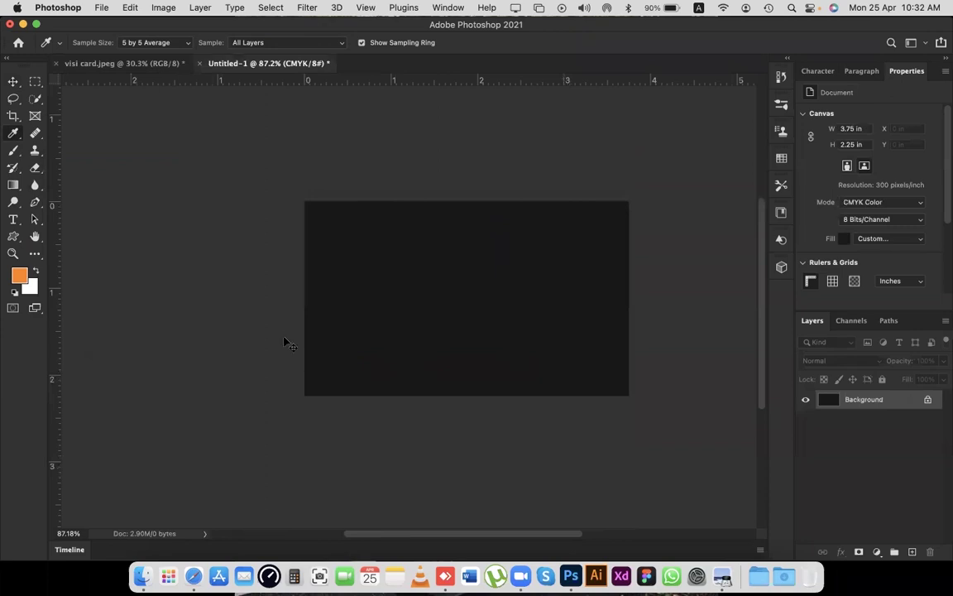
{"action": "key", "text": "ctrl+Tab"}
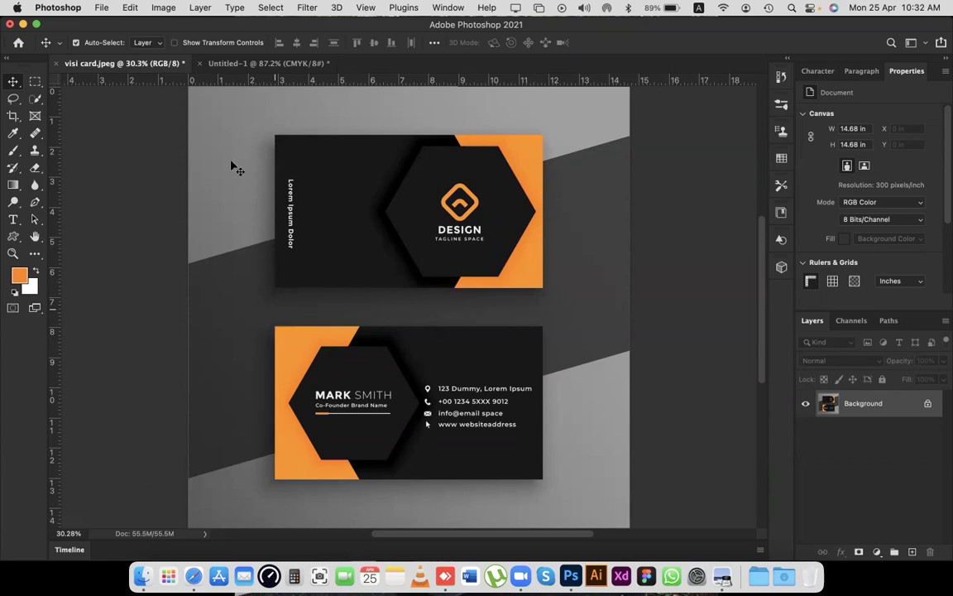
{"action": "key", "text": "ctrl+Tab"}
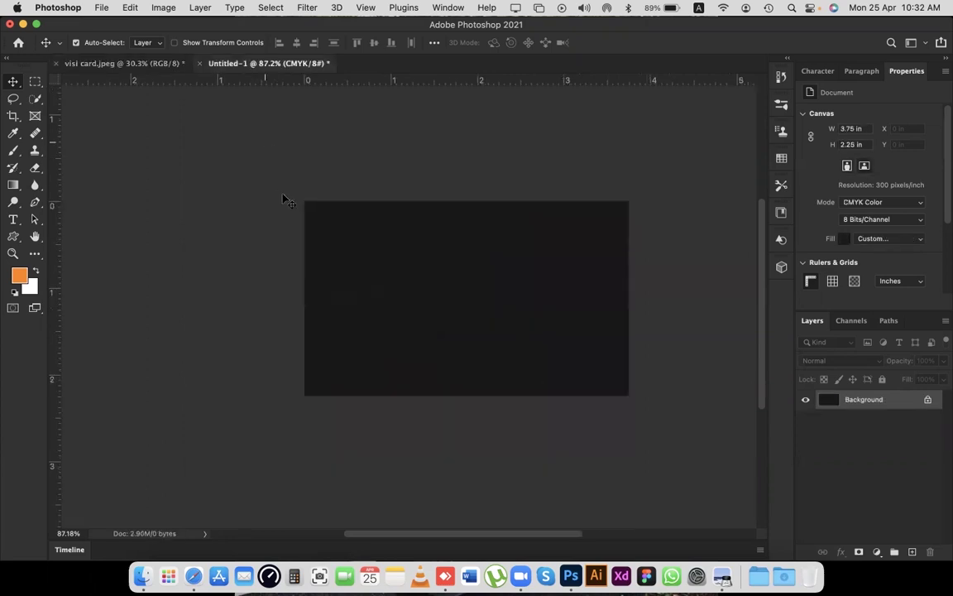
{"action": "scroll", "coordinate": [283, 198], "scroll_direction": "right", "scroll_amount": 3}
Switch to the Pen tool and set its mode to Shape.
{"action": "key", "text": "p"}
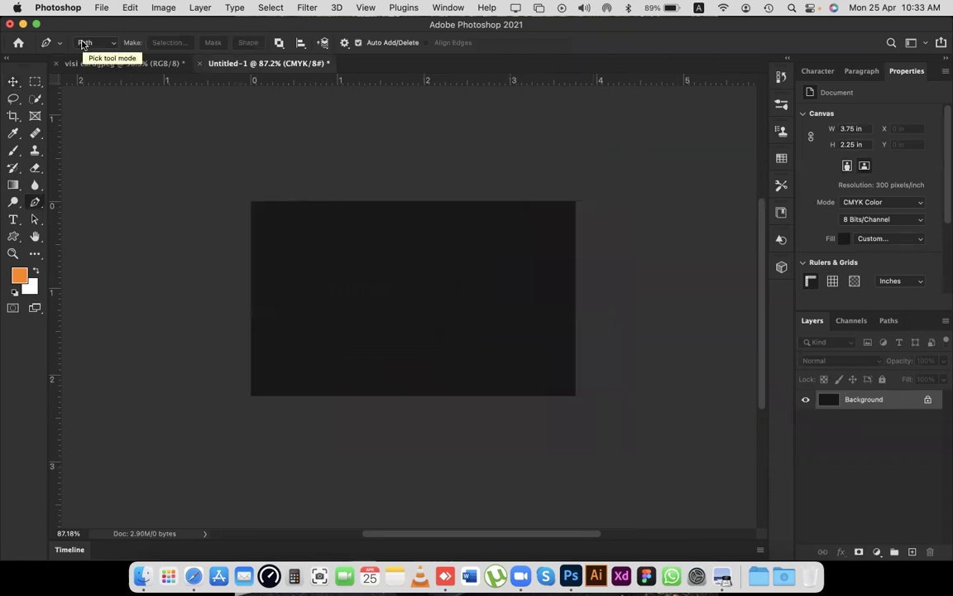
{"action": "left_click", "coordinate": [83, 43]}
{"action": "key", "text": "Return"}
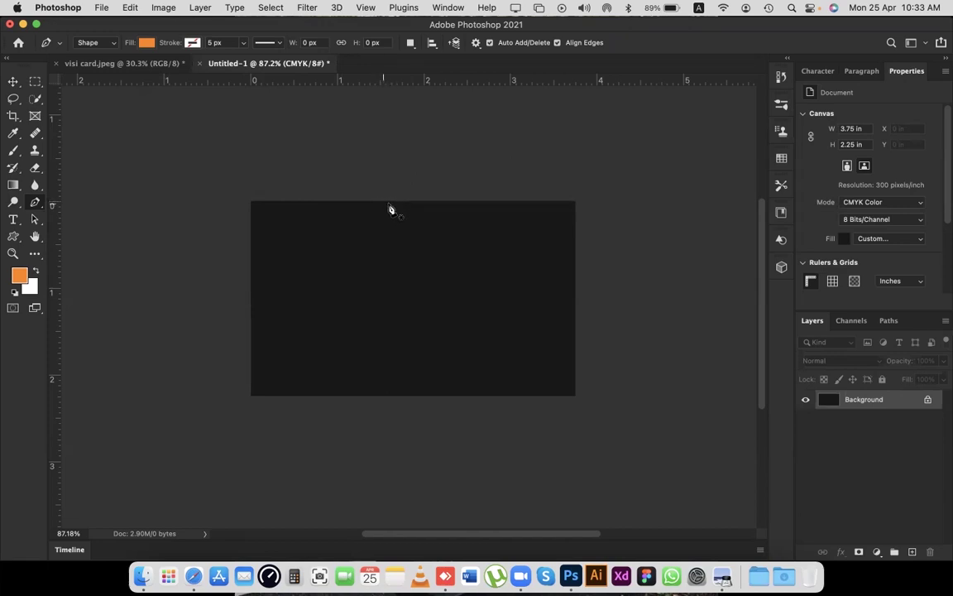
Draw an orange shape from the top-left corner, curving down to the bottom edge, closed at bottom-left.
{"action": "left_click", "coordinate": [389, 202]}
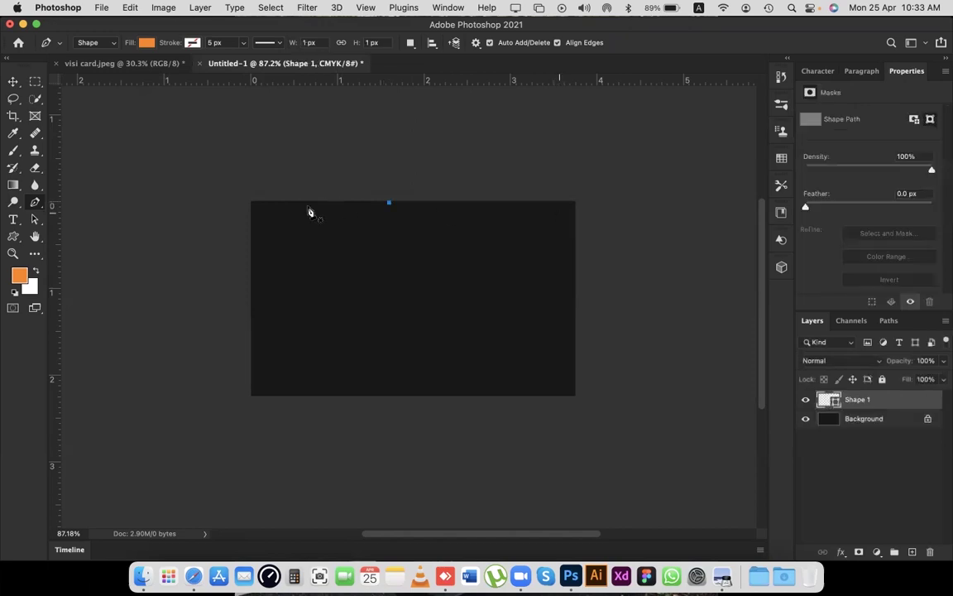
{"action": "key", "text": "super+z"}
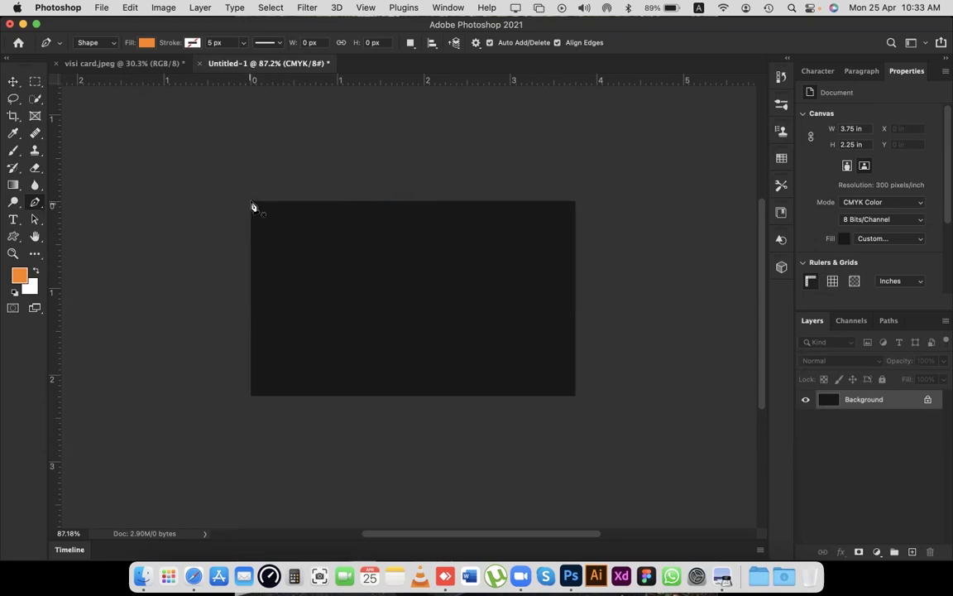
{"action": "left_click", "coordinate": [250, 201]}
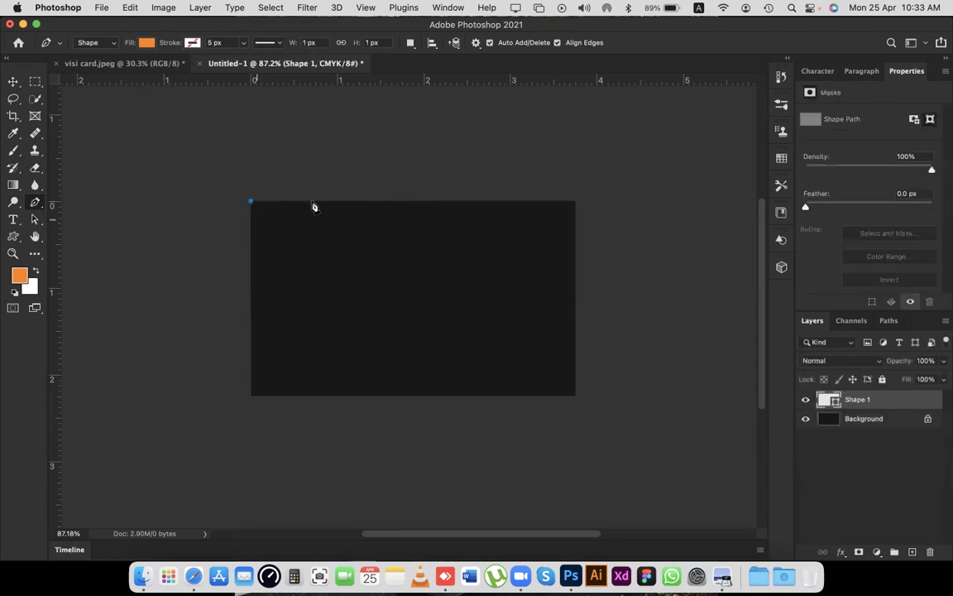
{"action": "left_click", "coordinate": [398, 205]}
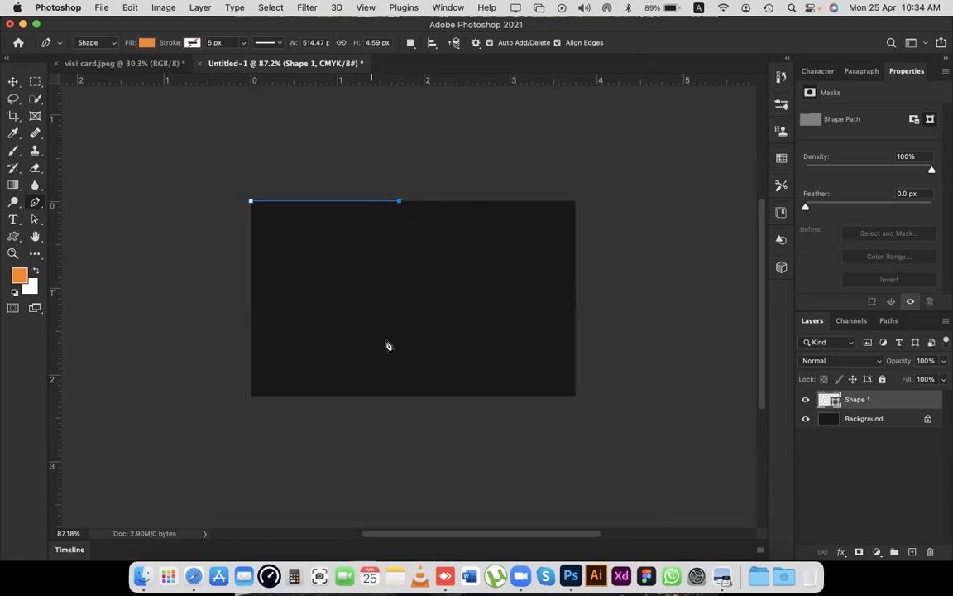
{"action": "left_click_drag", "start_coordinate": [387, 402], "coordinate": [474, 498]}
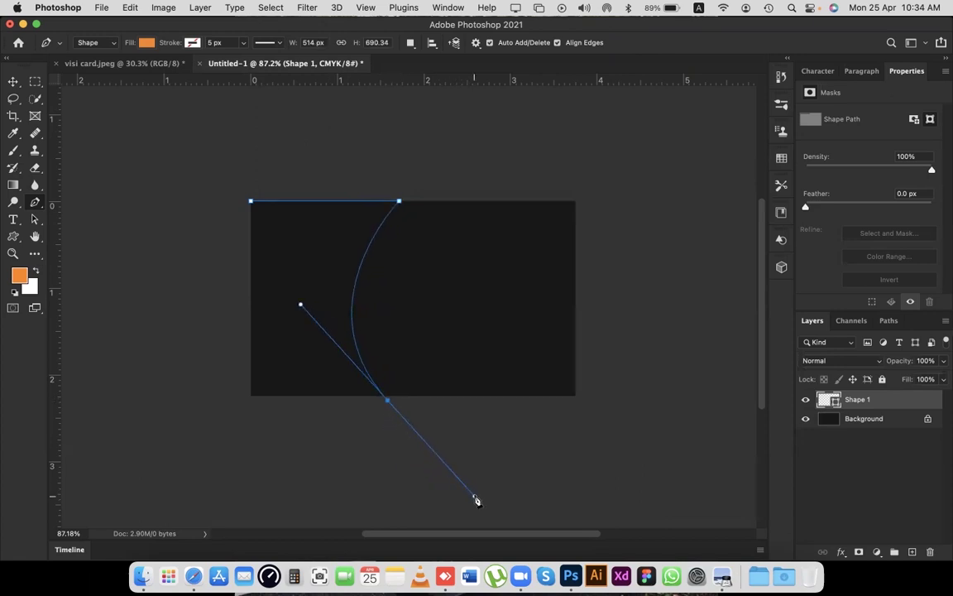
{"action": "left_click", "coordinate": [388, 403]}
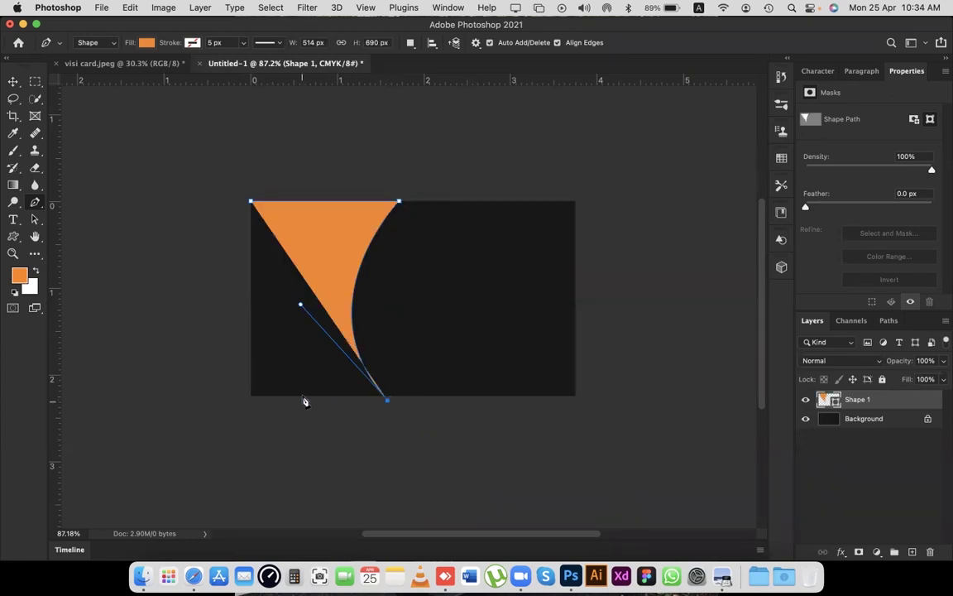
{"action": "left_click", "coordinate": [239, 402]}
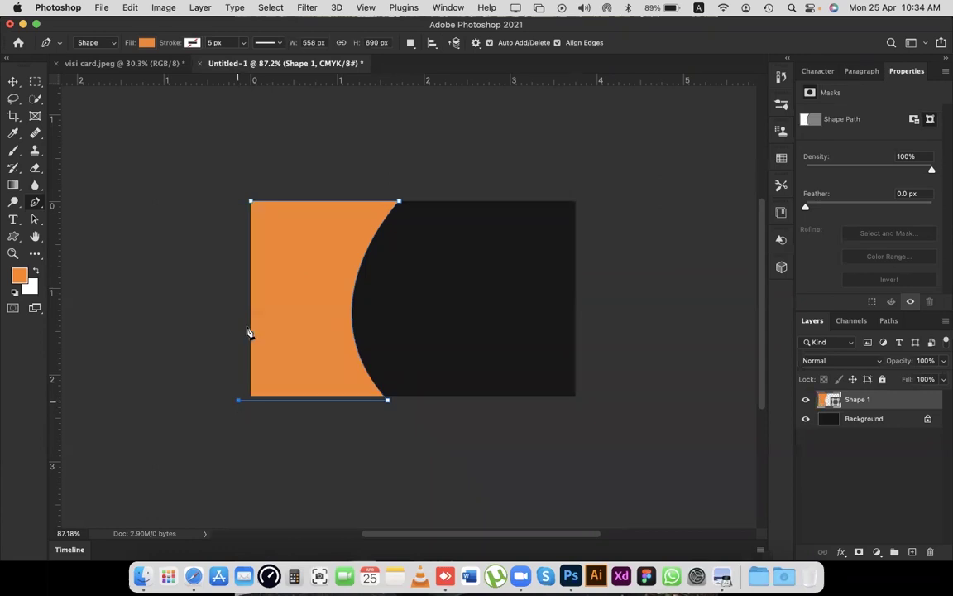
{"action": "left_click", "coordinate": [252, 203]}
{"action": "key", "text": "v"}
{"action": "left_click", "coordinate": [314, 174]}
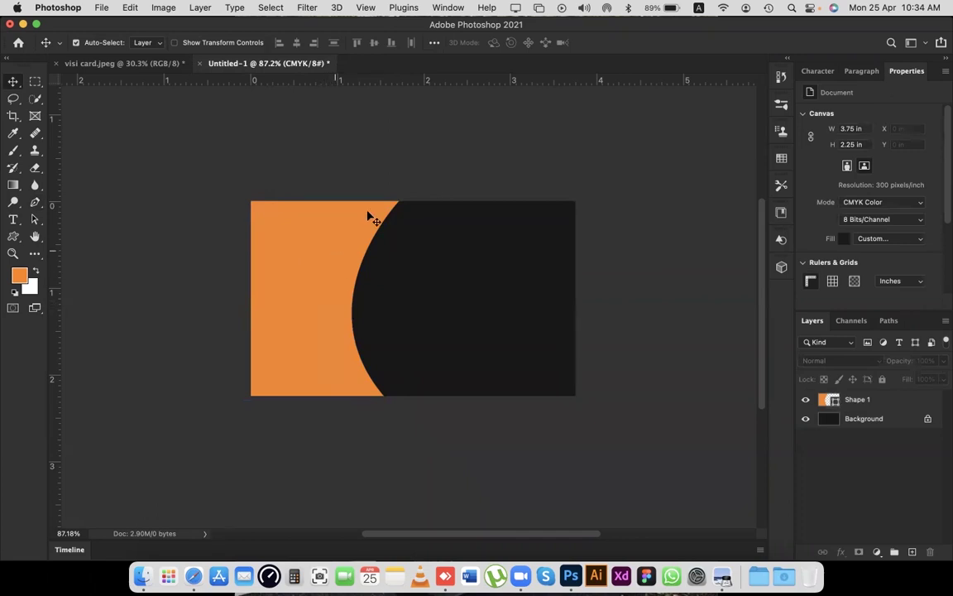
Widen Shape 1 slightly with Free Transform and commit, then view the visi card.jpeg reference.
{"action": "left_click", "coordinate": [341, 262]}
{"action": "key", "text": "super+t"}
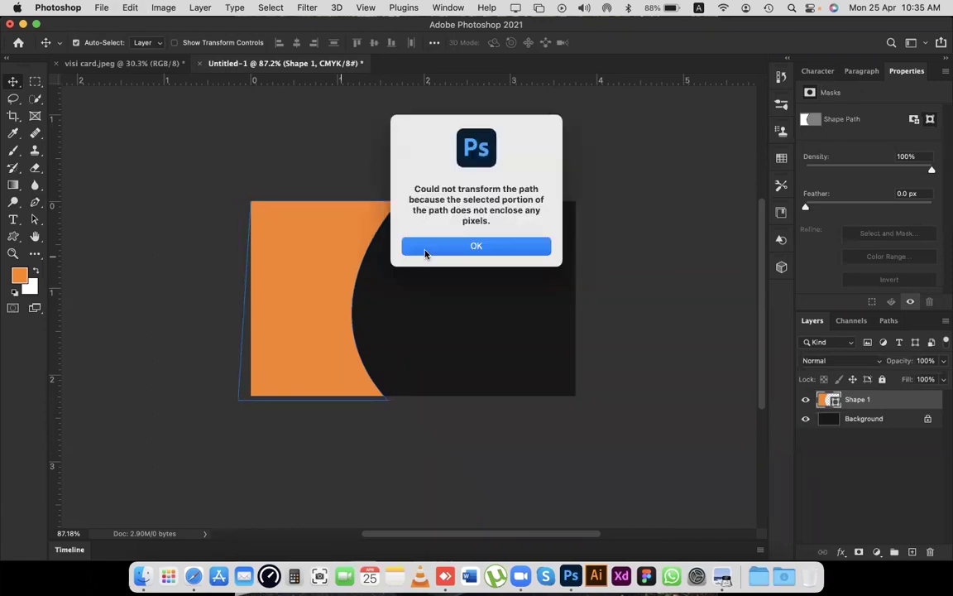
{"action": "left_click", "coordinate": [419, 247]}
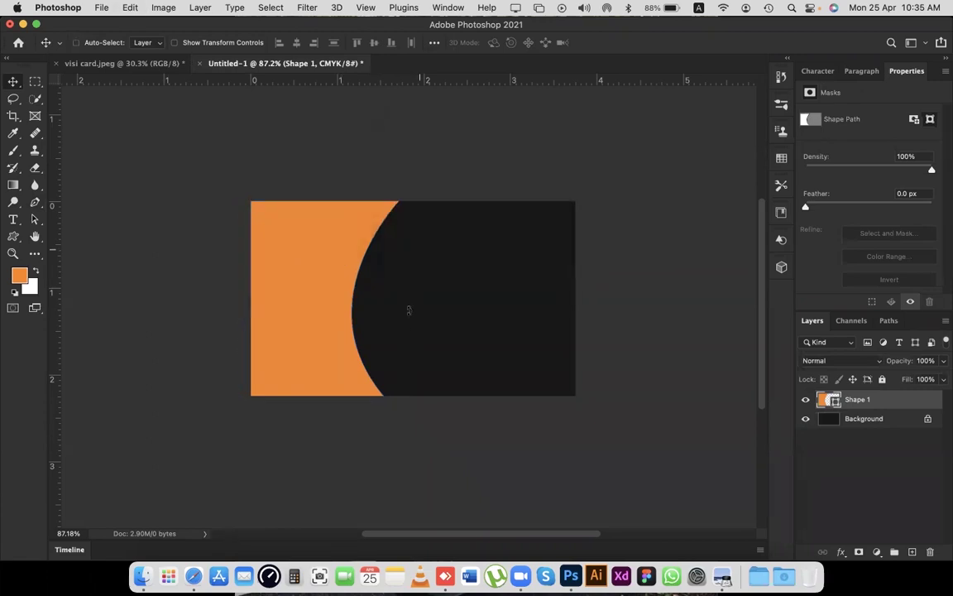
{"action": "key", "text": "super+t"}
{"action": "left_click_drag", "start_coordinate": [388, 301], "coordinate": [412, 300]}
{"action": "mouse_move", "coordinate": [412, 400]}
{"action": "left_mouse_down"}
{"action": "mouse_move", "coordinate": [425, 386]}
{"action": "mouse_move", "coordinate": [420, 365]}
{"action": "mouse_move", "coordinate": [428, 395]}
{"action": "left_mouse_up"}
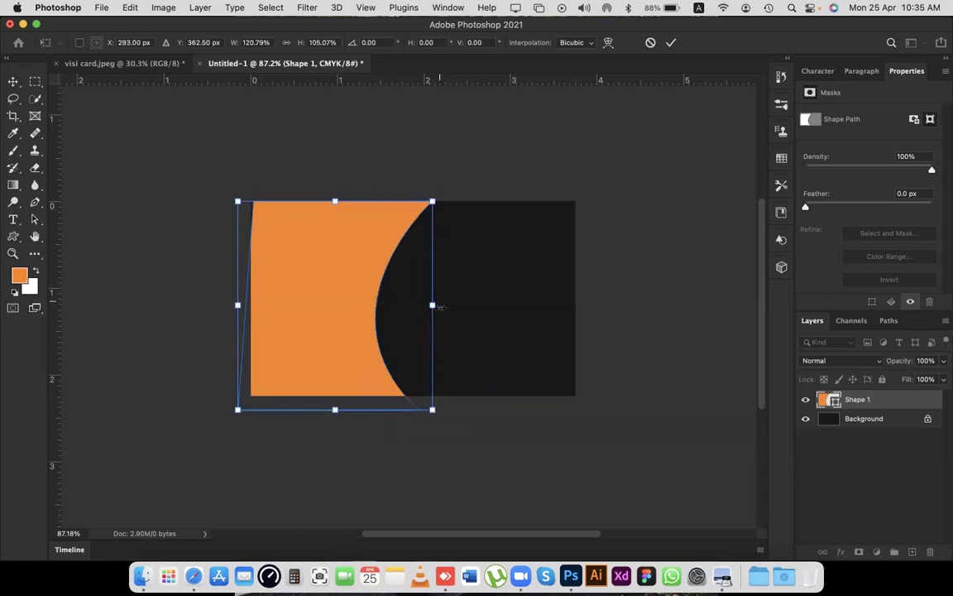
{"action": "left_click_drag", "start_coordinate": [411, 309], "coordinate": [390, 308]}
{"action": "key", "text": "Return"}
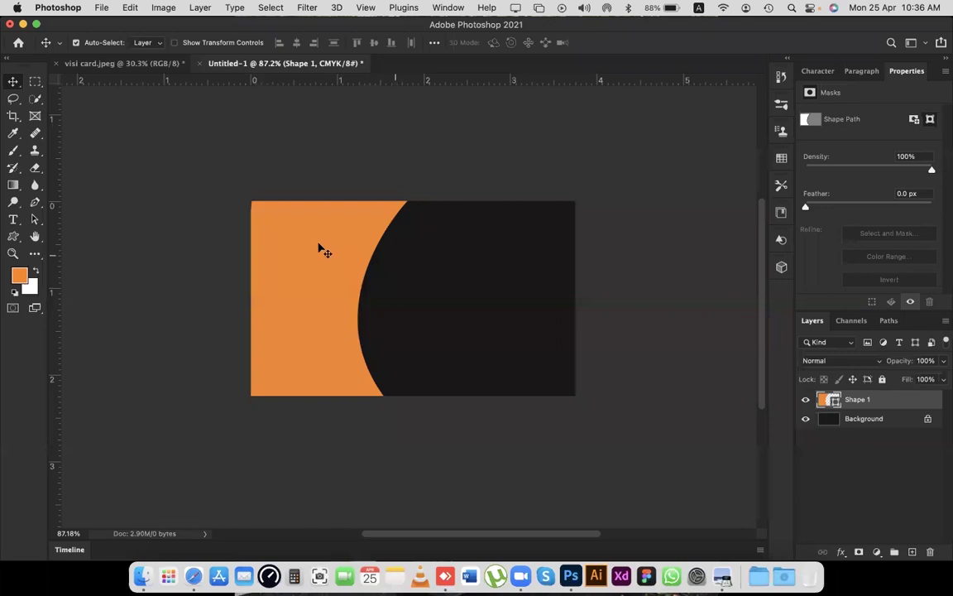
{"action": "left_click", "coordinate": [114, 65]}
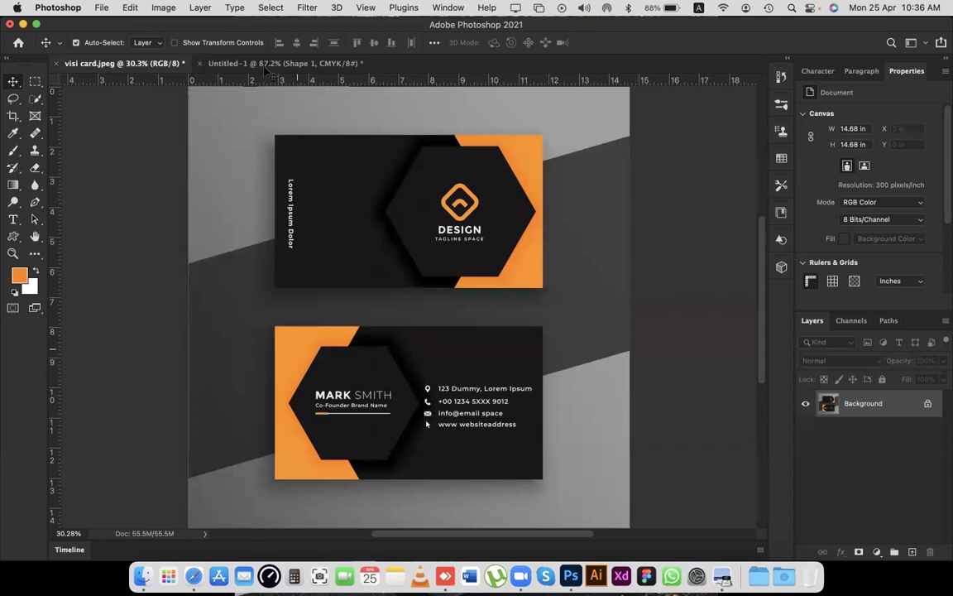
{"action": "key", "text": "ctrl+Tab"}
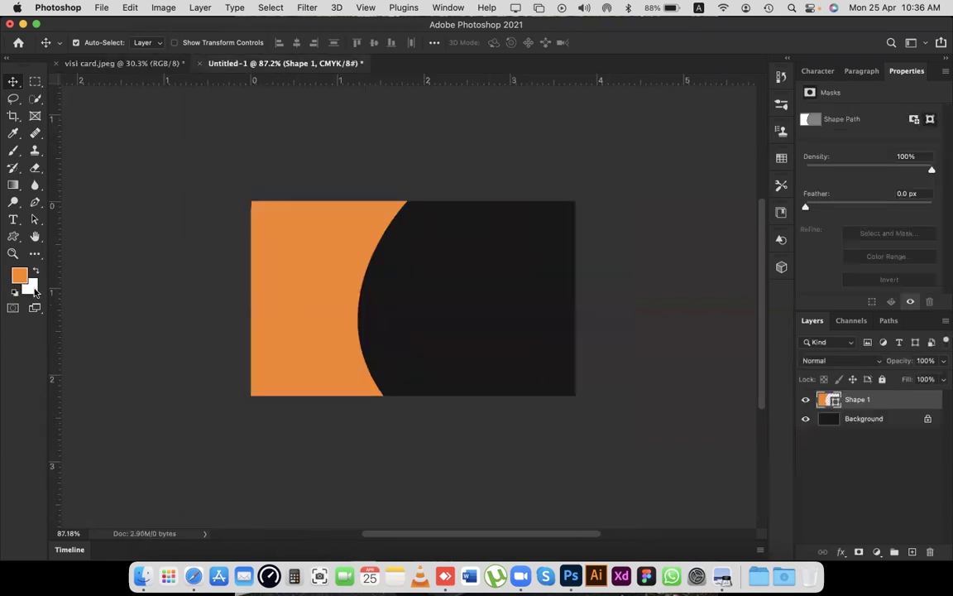
{"action": "left_click", "coordinate": [12, 187]}
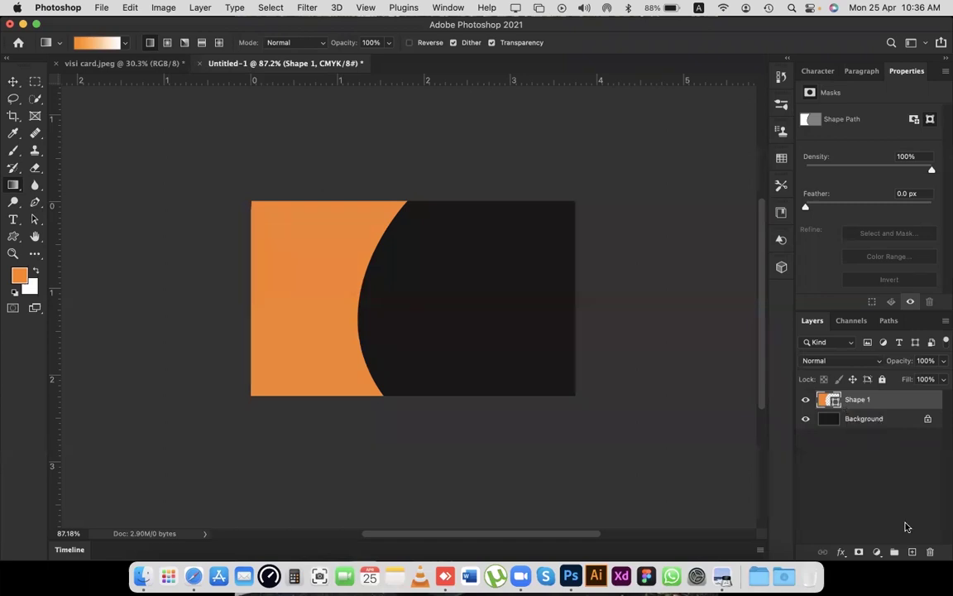
Add a new layer and try an orange-to-white gradient inside the shape's selection, then undo it.
{"action": "key", "text": "super+shift+alt+n"}
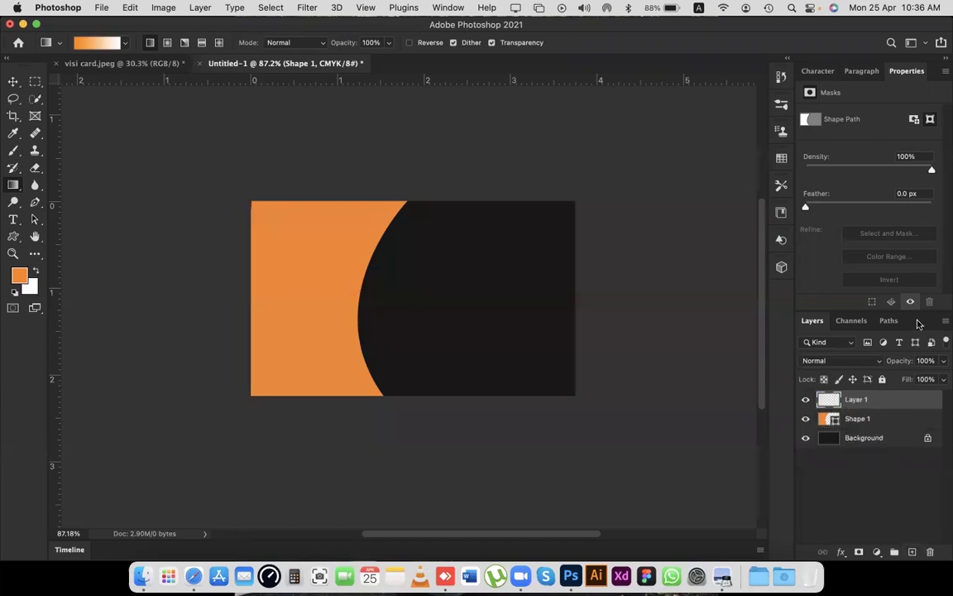
{"action": "left_click", "coordinate": [829, 419], "text": "super"}
{"action": "left_click_drag", "start_coordinate": [302, 218], "coordinate": [234, 402]}
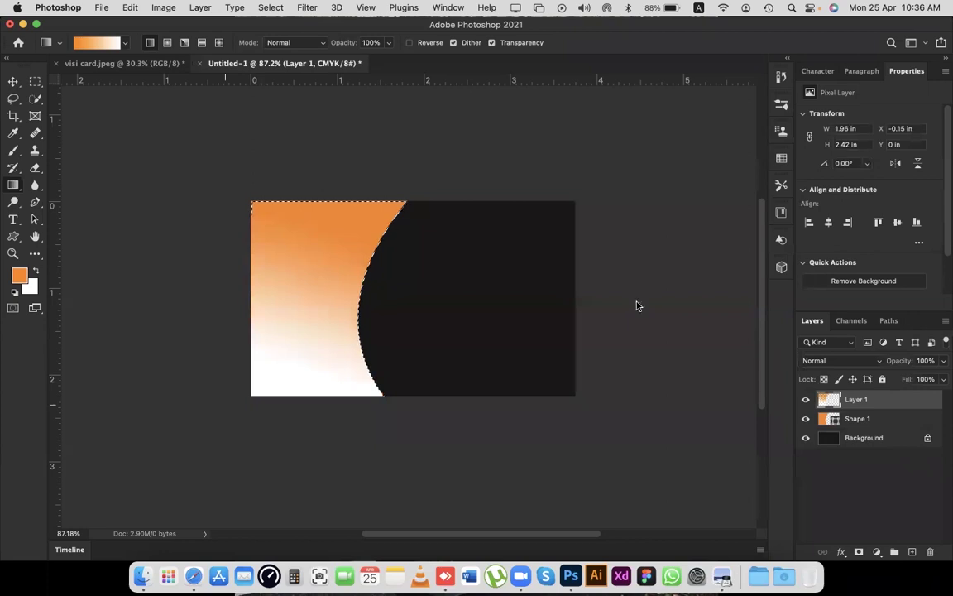
{"action": "key", "text": "alt+BackSpace"}
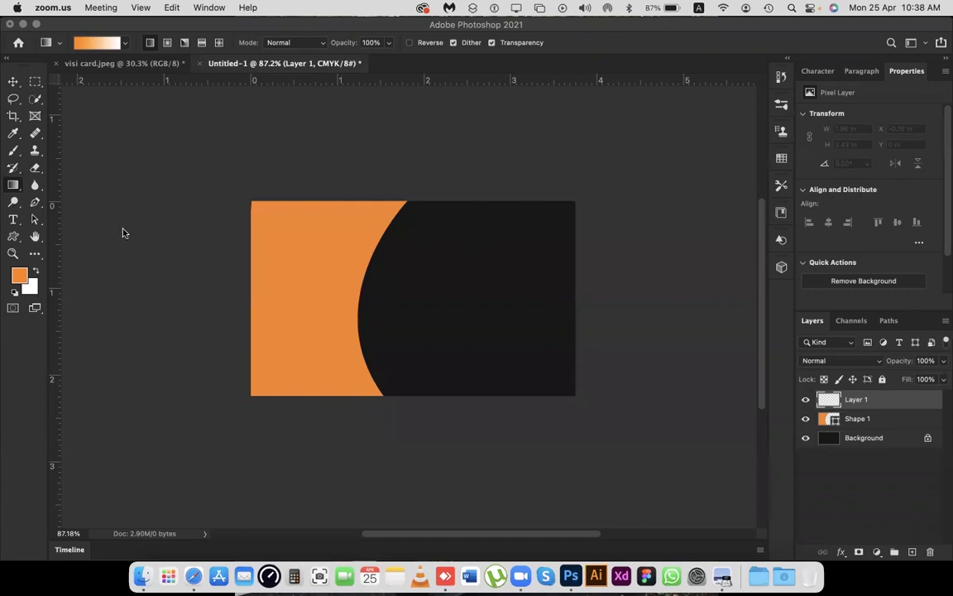
Drag an orange-to-white gradient across the whole card on the new layer, then undo it.
{"action": "left_click", "coordinate": [293, 236]}
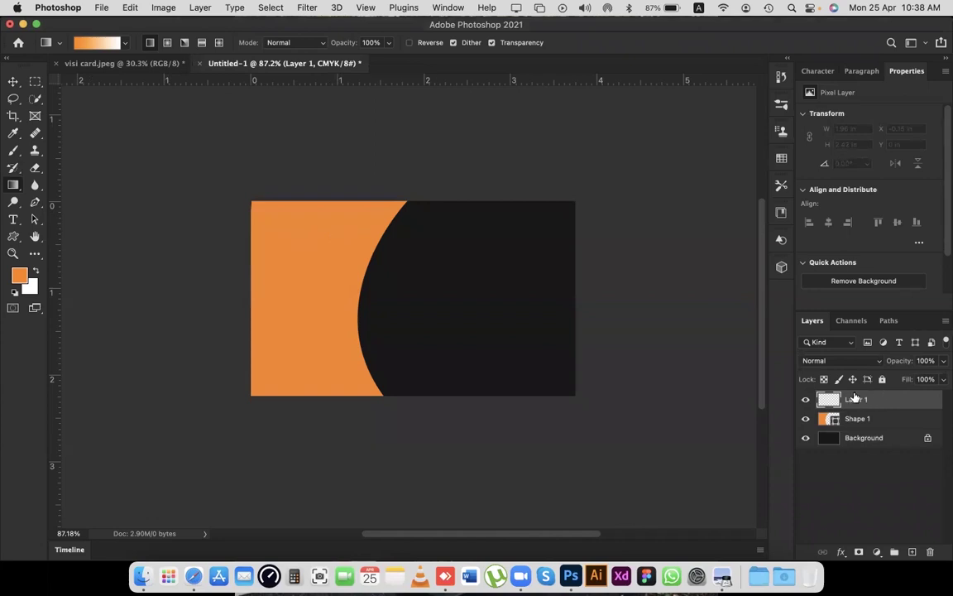
{"action": "left_click_drag", "start_coordinate": [265, 228], "coordinate": [618, 369]}
{"action": "scroll", "coordinate": [579, 225], "scroll_direction": "left", "scroll_amount": 3}
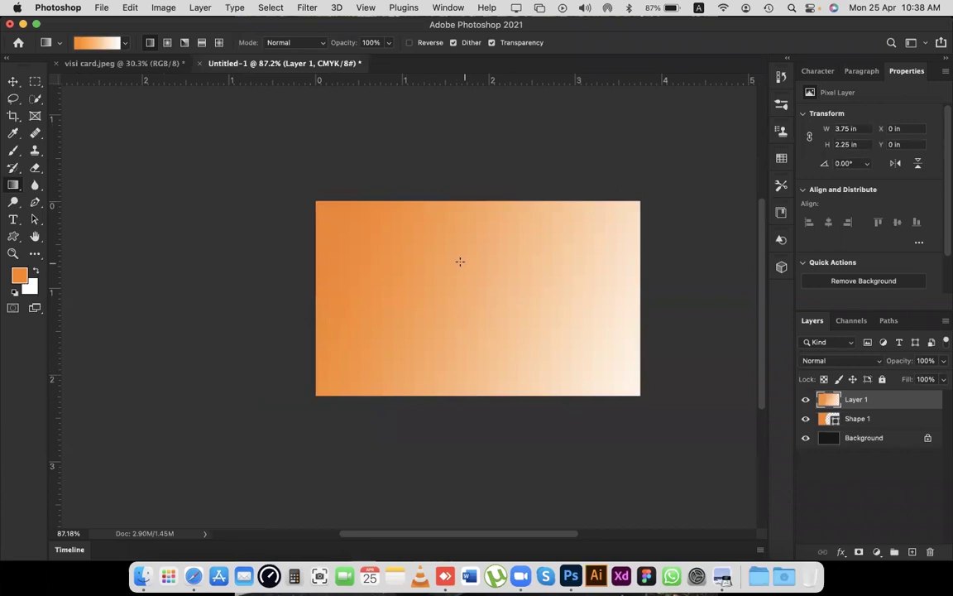
{"action": "key", "text": "super+z"}
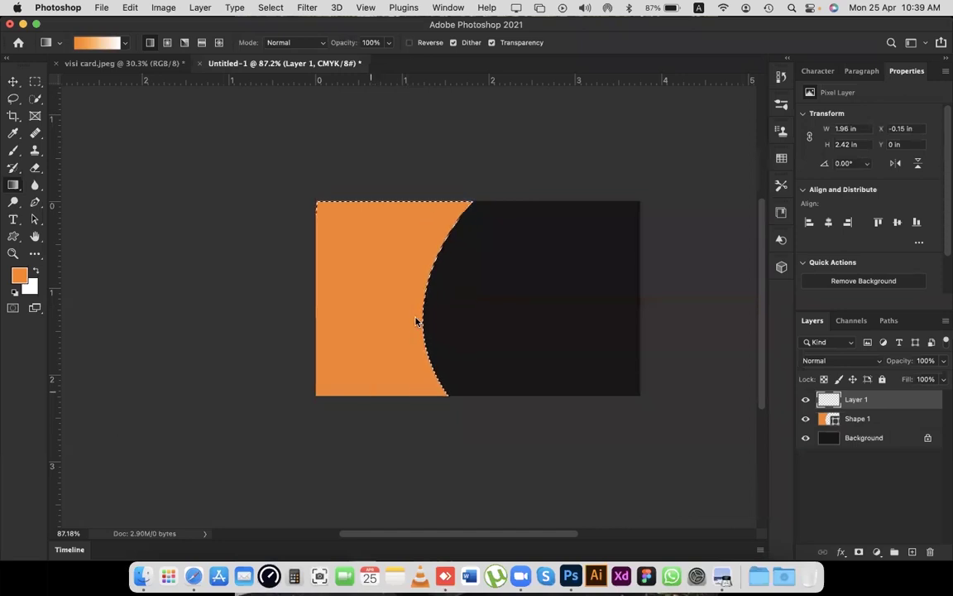
Fill the curved shape's selection on Layer 1 with an orange-to-white gradient.
{"action": "left_click_drag", "start_coordinate": [436, 215], "coordinate": [328, 342]}
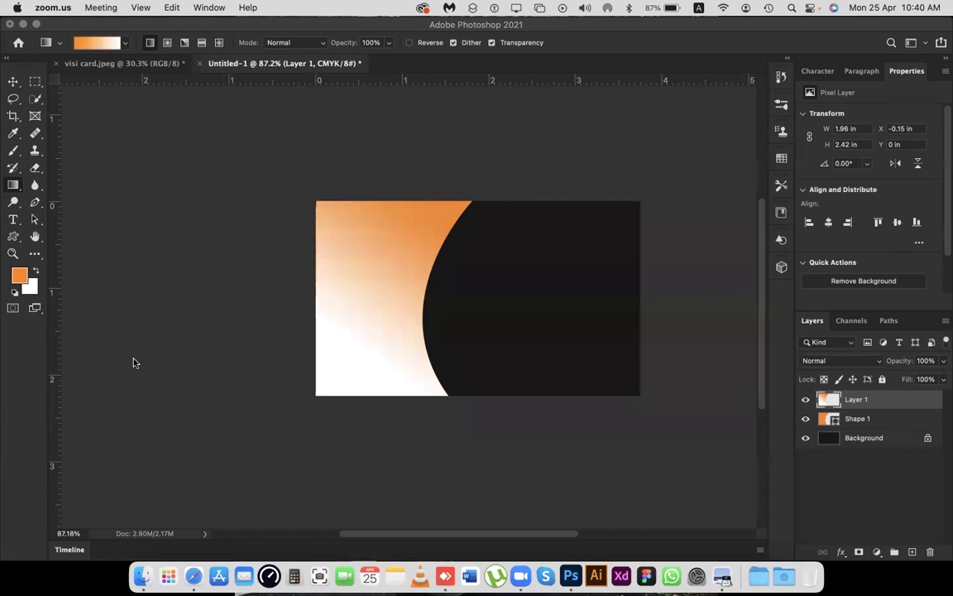
{"action": "left_click", "coordinate": [857, 403], "text": "super"}
Rename Layer 1 to 'gradient'.
{"action": "double_click", "coordinate": [856, 401]}
{"action": "type", "text": "g"}
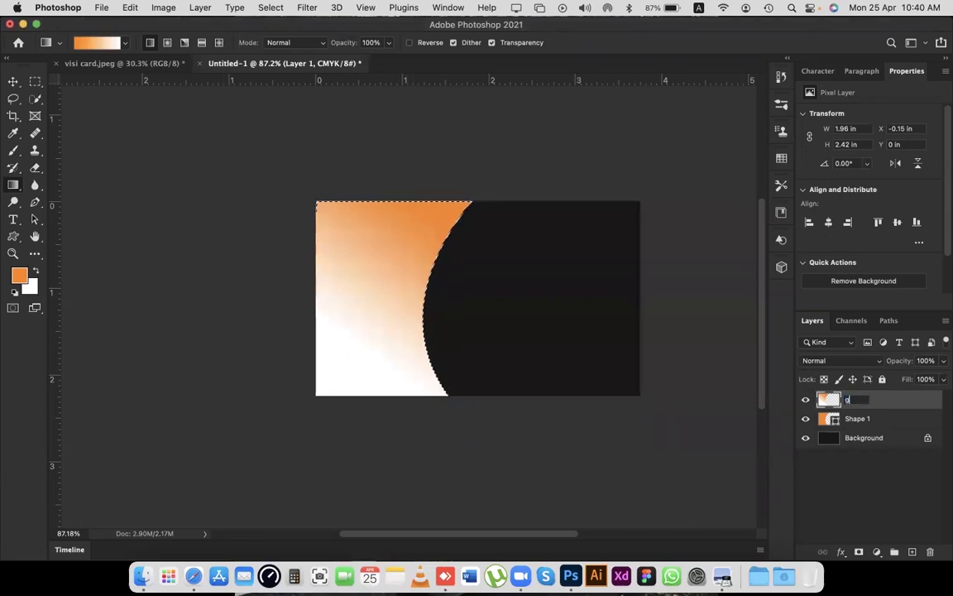
{"action": "type", "text": "radient"}
{"action": "key", "text": "Return"}
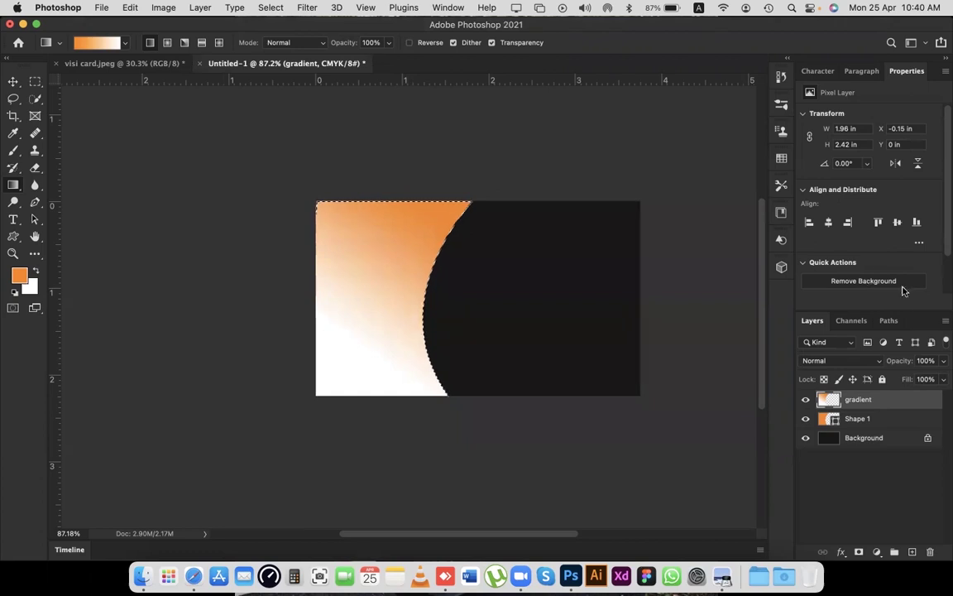
Lower the gradient layer's opacity to 71%.
{"action": "left_click", "coordinate": [933, 363]}
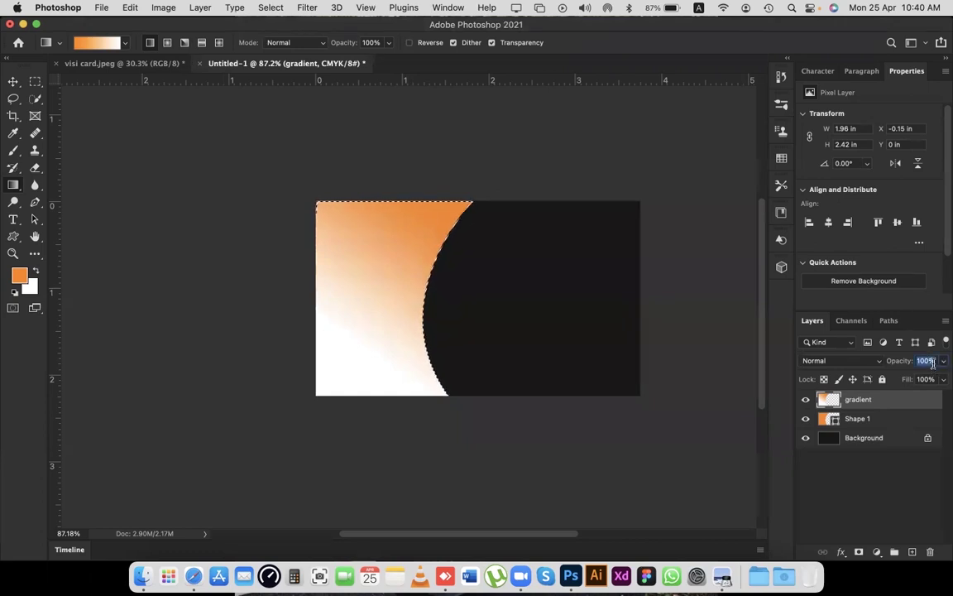
{"action": "type", "text": "81"}
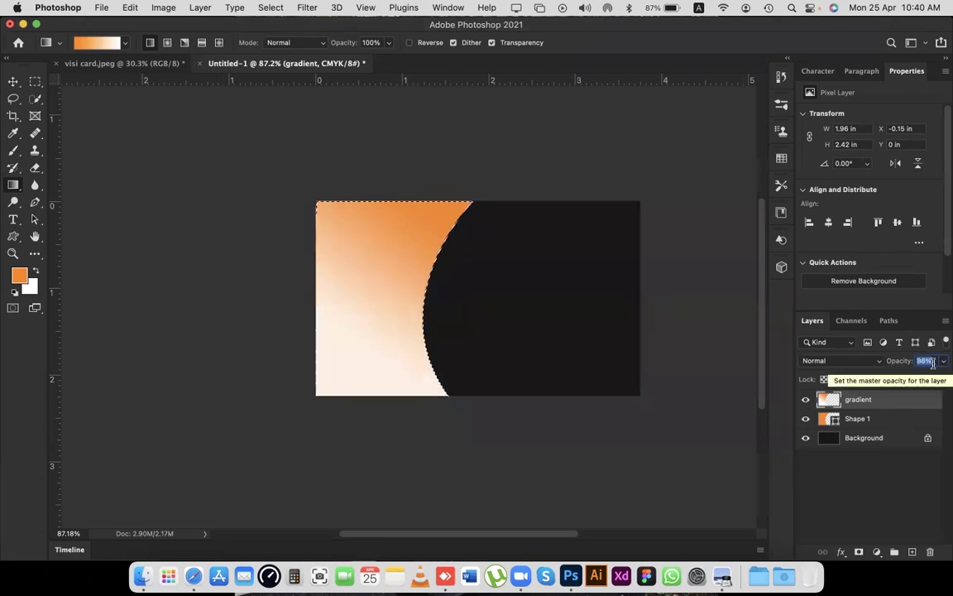
{"action": "key", "text": "Return"}
{"action": "key", "text": "Down"}
{"action": "key", "text": "Down"}
{"action": "key", "text": "Down"}
{"action": "key", "text": "Down"}
{"action": "key", "text": "Down"}
{"action": "key", "text": "Down"}
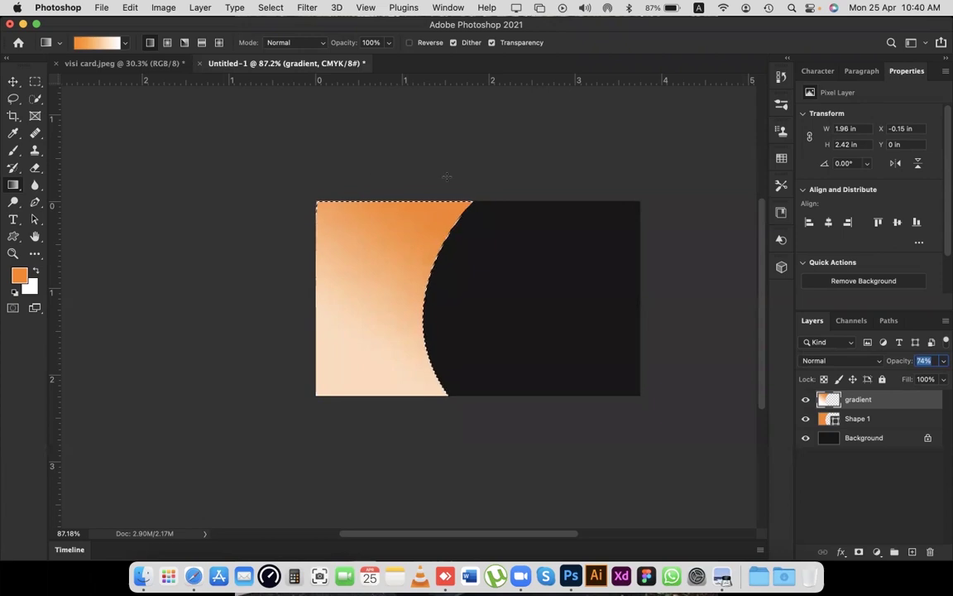
{"action": "scroll", "coordinate": [926, 361], "scroll_direction": "down", "scroll_amount": 3}
{"action": "scroll", "coordinate": [927, 362], "scroll_direction": "up", "scroll_amount": 15}
{"action": "scroll", "coordinate": [927, 361], "scroll_direction": "down", "scroll_amount": 10}
Switch to the Move tool and deselect the shape outline.
{"action": "left_click", "coordinate": [14, 81]}
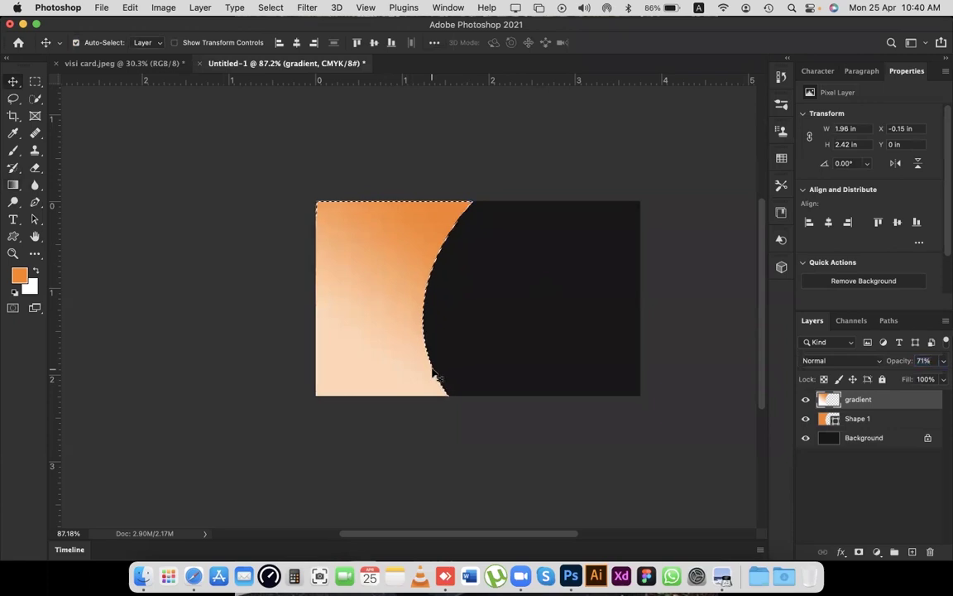
{"action": "key", "text": "super"}
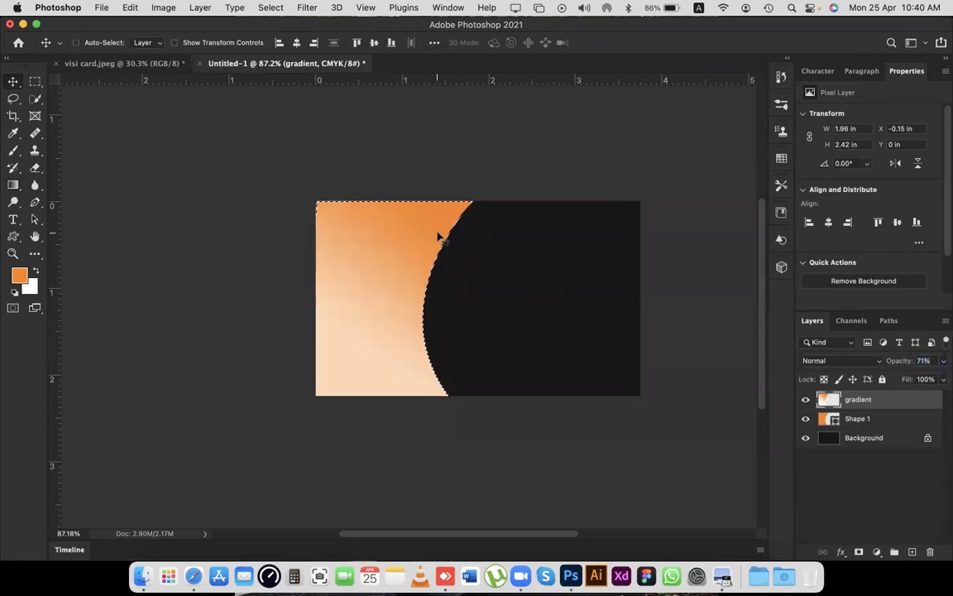
{"action": "key", "text": "super+d"}
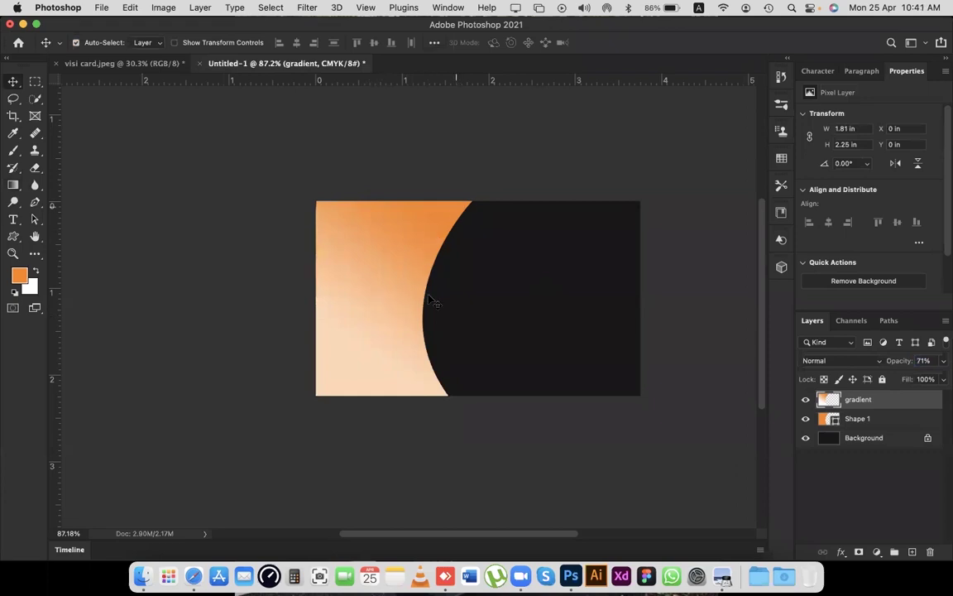
Return from the reference card to the Untitled-1 document and deselect the gradient layer.
{"action": "left_click", "coordinate": [141, 65]}
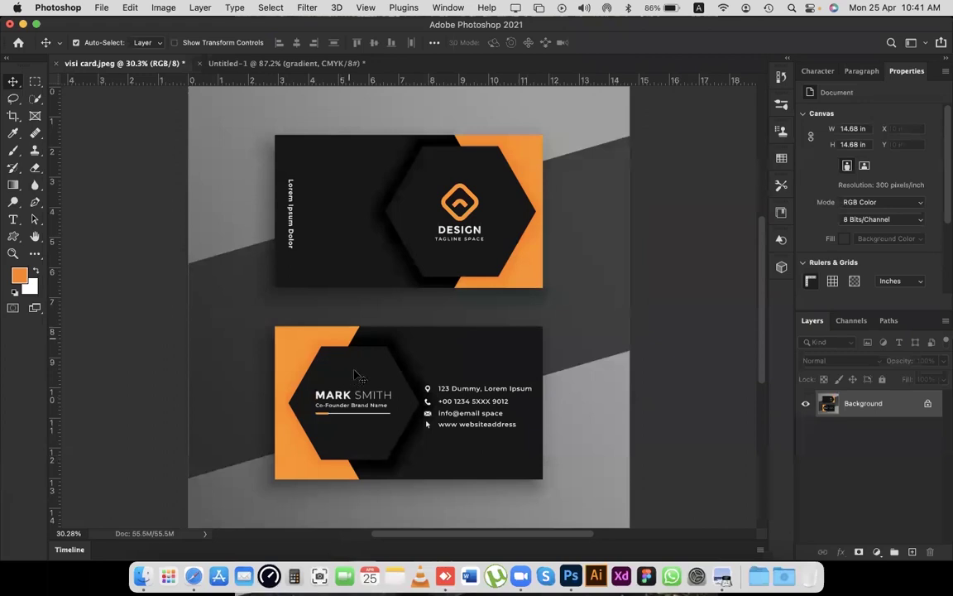
{"action": "scroll", "coordinate": [356, 374], "scroll_direction": "right", "scroll_amount": 3}
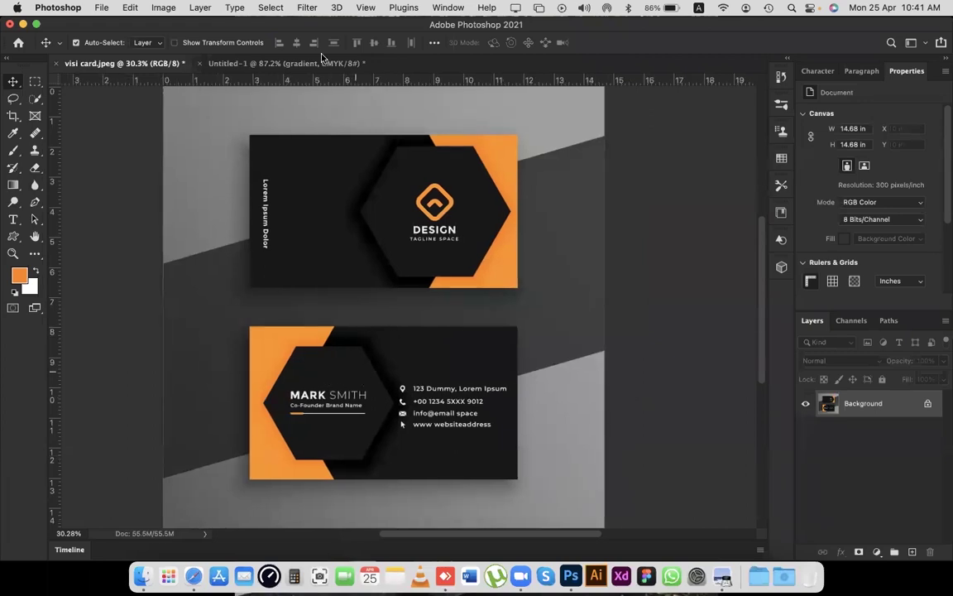
{"action": "left_click", "coordinate": [290, 63]}
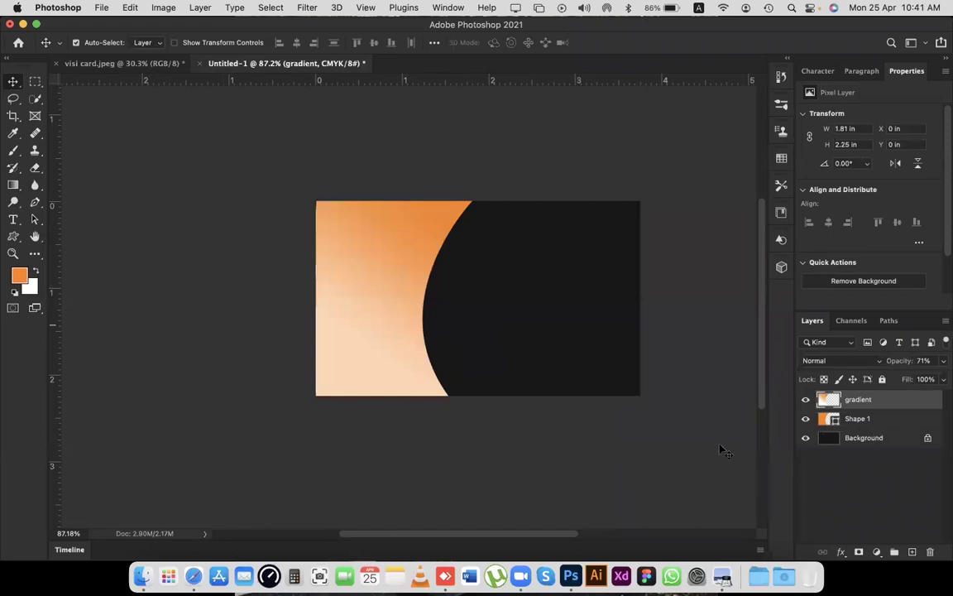
{"action": "left_click", "coordinate": [291, 114]}
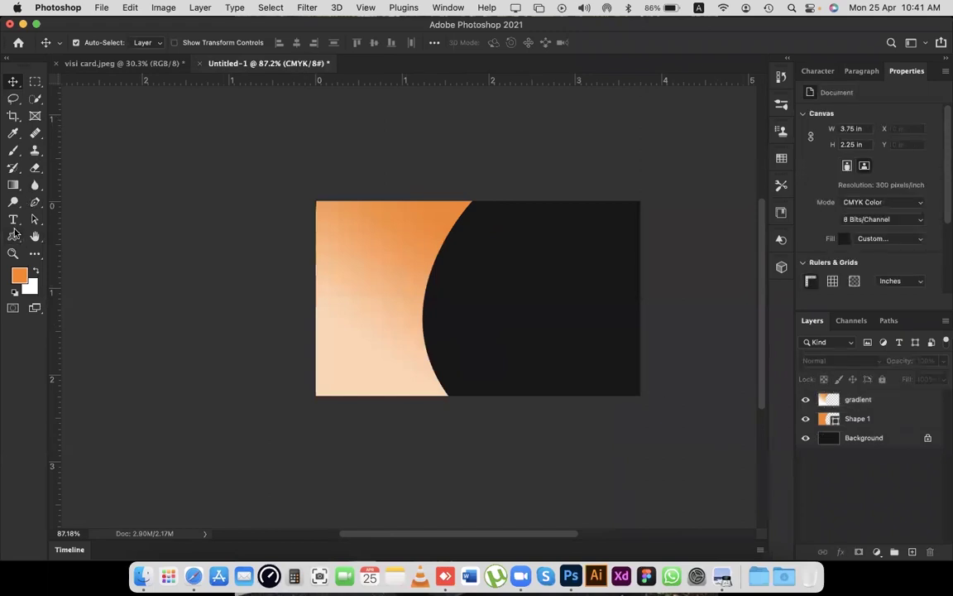
{"action": "left_click", "coordinate": [15, 238]}
Draw a dark-filled five-sided polygon, about 1.3 × 1.25 in, across the orange curve.
{"action": "right_click", "coordinate": [15, 237]}
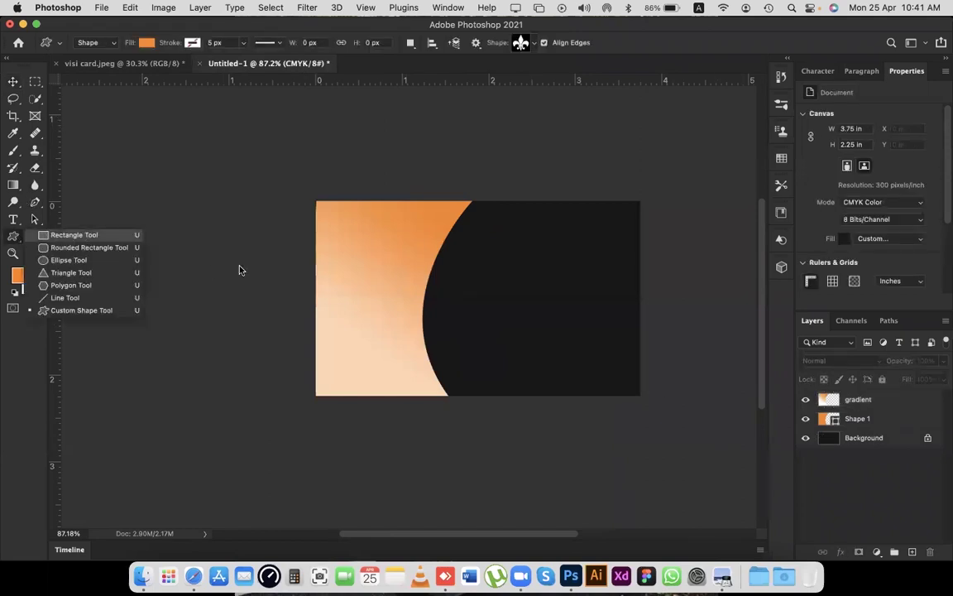
{"action": "left_click", "coordinate": [76, 285]}
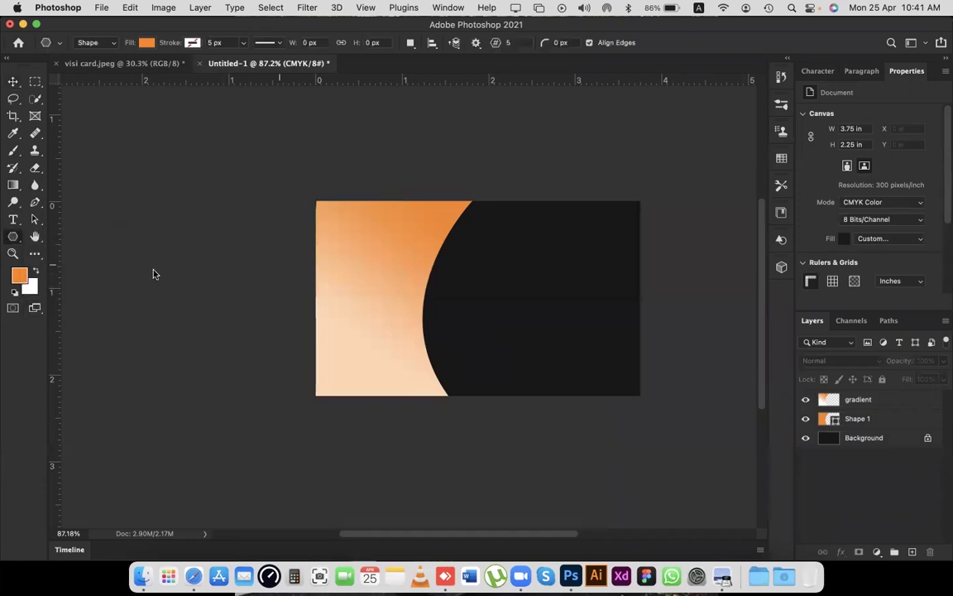
{"action": "left_click", "coordinate": [144, 43]}
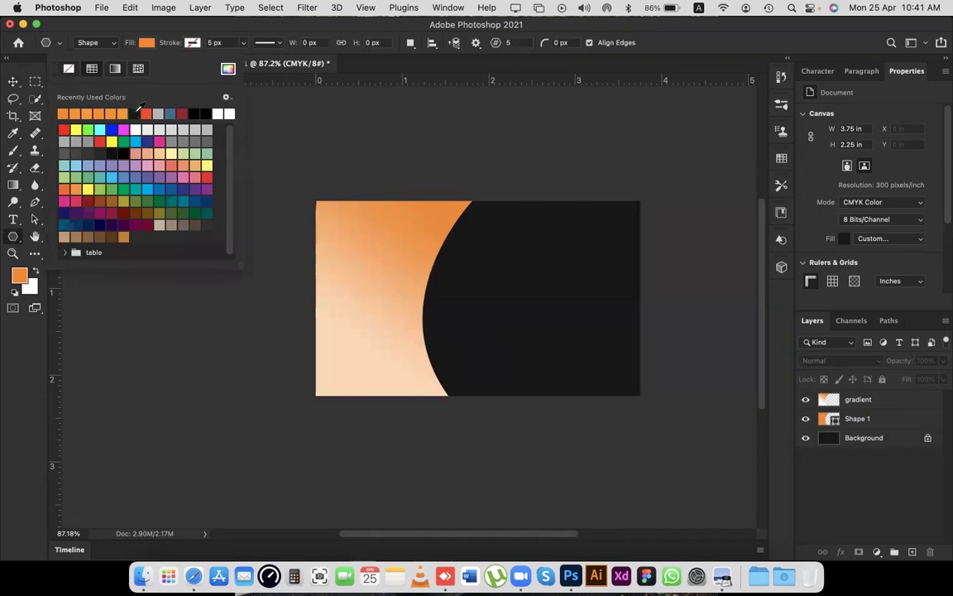
{"action": "left_click", "coordinate": [99, 153]}
{"action": "left_click", "coordinate": [178, 35]}
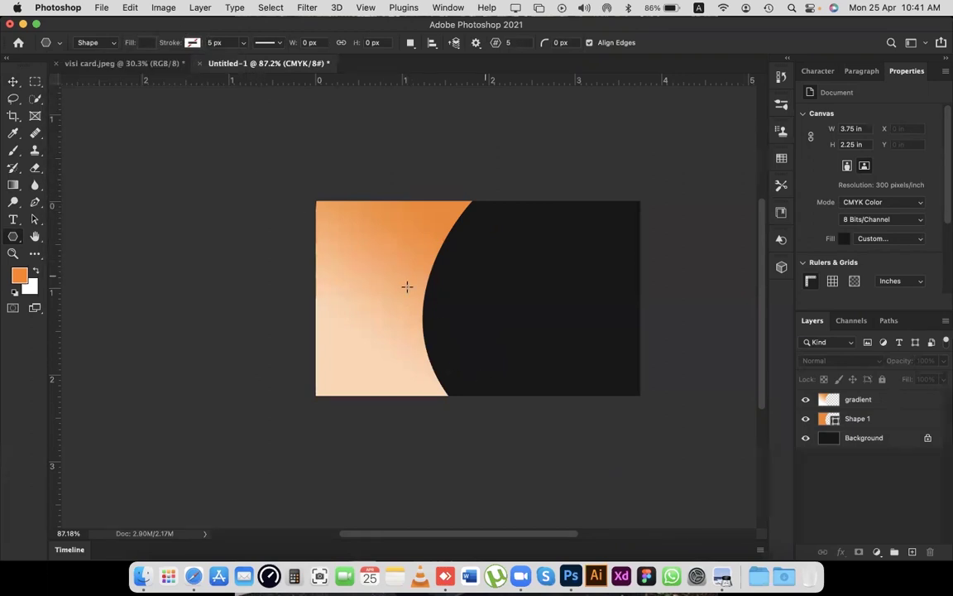
{"action": "left_click_drag", "start_coordinate": [379, 262], "coordinate": [577, 373]}
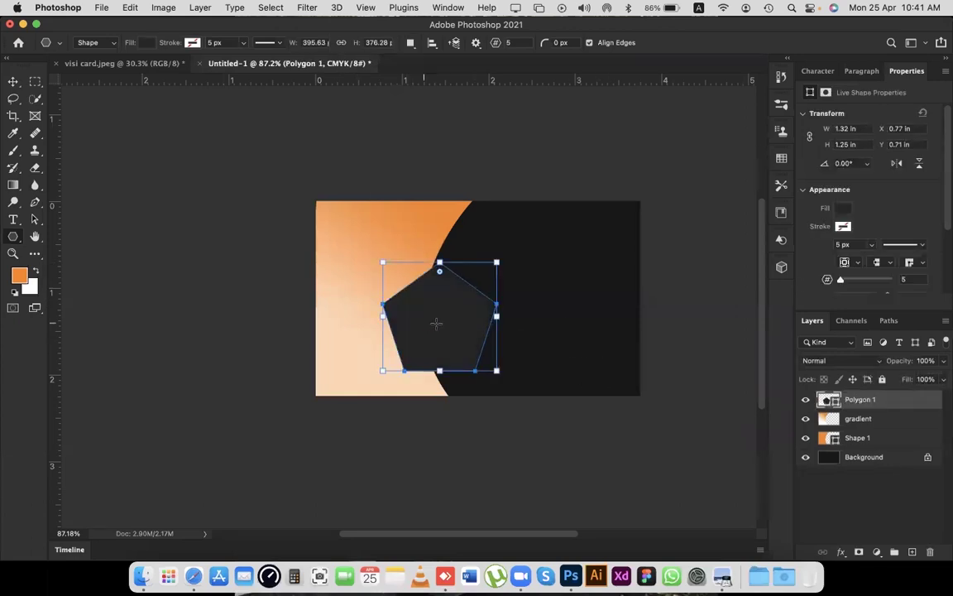
Nudge the pentagon up-left, then enlarge and rotate it upside down with Free Transform.
{"action": "key", "text": "v"}
{"action": "left_click_drag", "start_coordinate": [441, 325], "coordinate": [421, 309]}
{"action": "key", "text": "ctrl+t"}
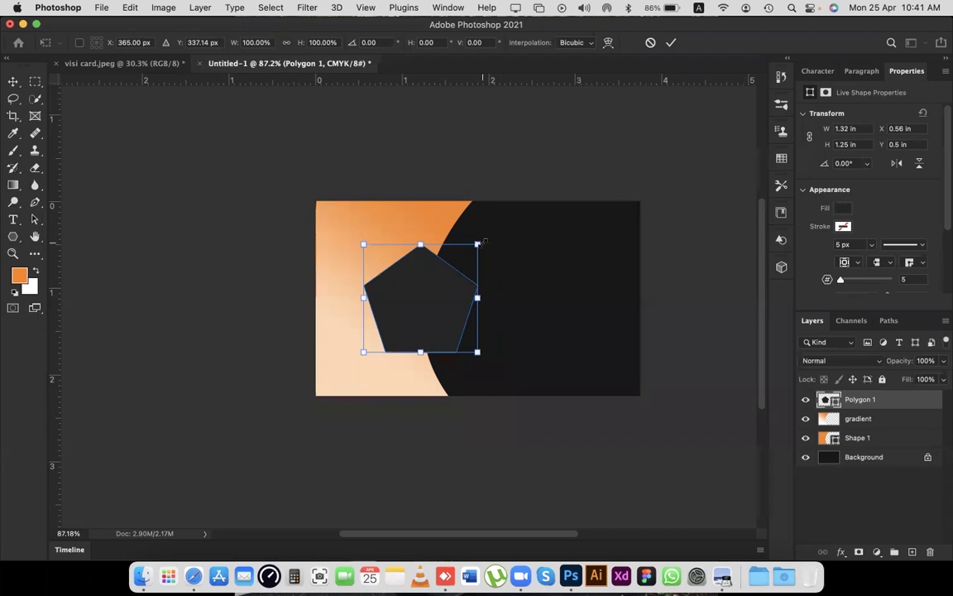
{"action": "left_click_drag", "start_coordinate": [482, 243], "coordinate": [494, 228]}
{"action": "left_click_drag", "start_coordinate": [435, 283], "coordinate": [432, 284]}
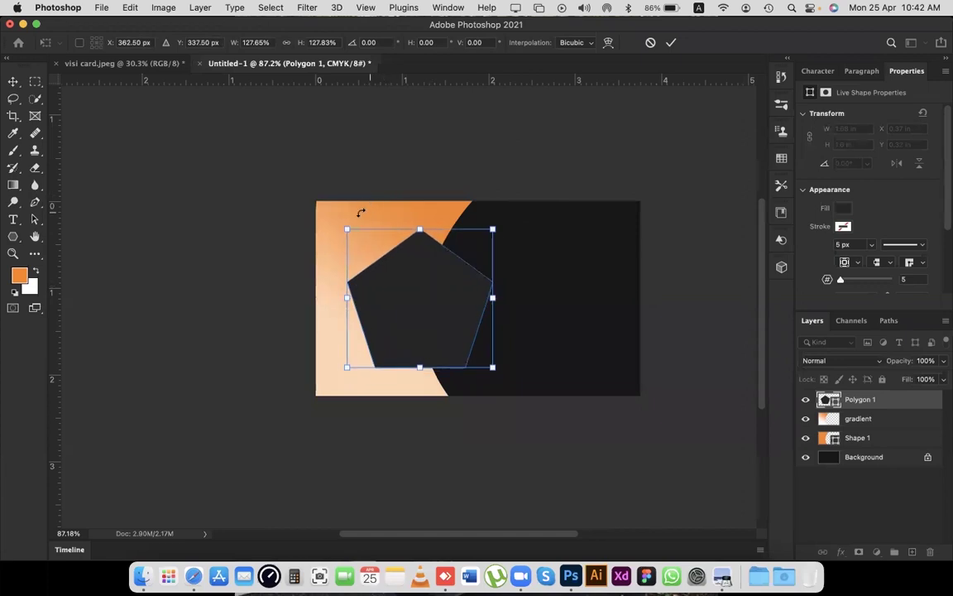
{"action": "left_click_drag", "start_coordinate": [347, 221], "coordinate": [468, 341]}
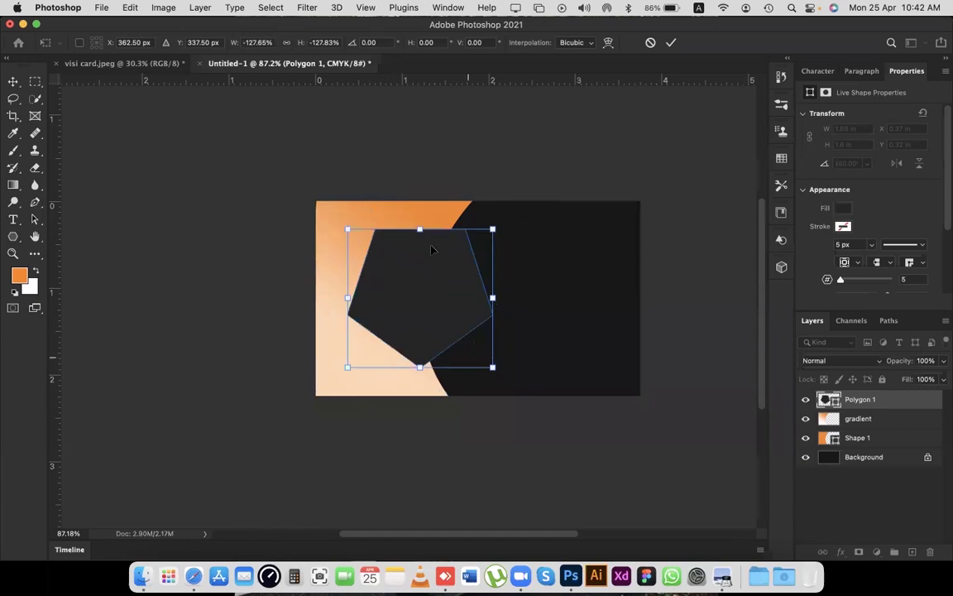
{"action": "left_click_drag", "start_coordinate": [424, 295], "coordinate": [430, 296]}
{"action": "key", "text": "Return"}
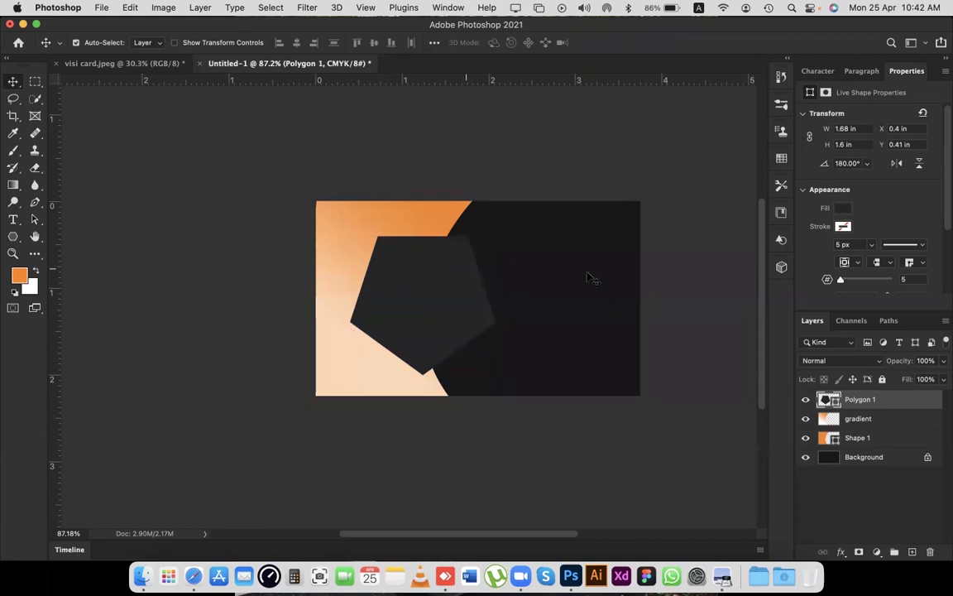
Redo the transform so the pentagon is 1.36 × 1.29 in and rotated 180°.
{"action": "key", "text": "super+z"}
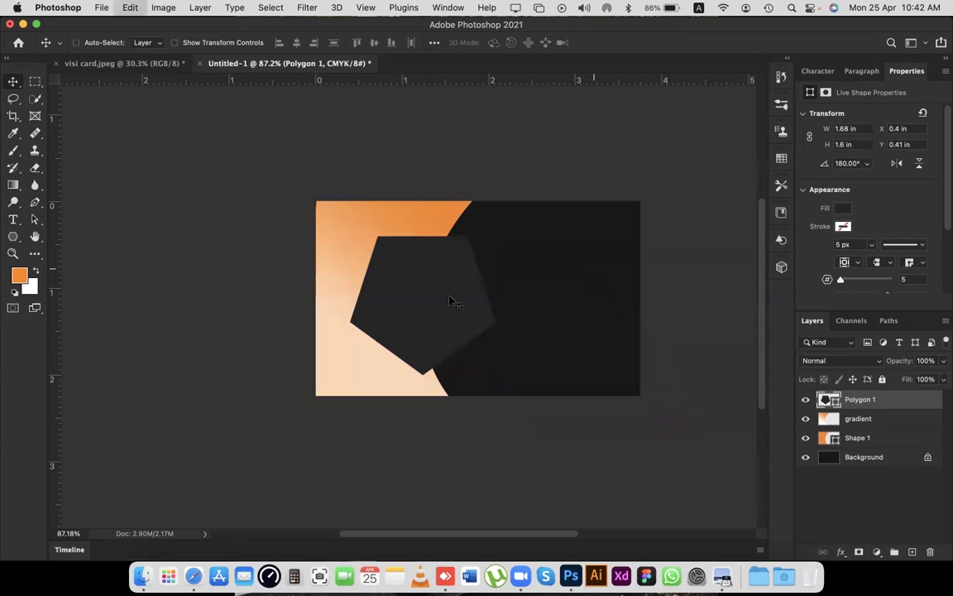
{"action": "key", "text": "super+t"}
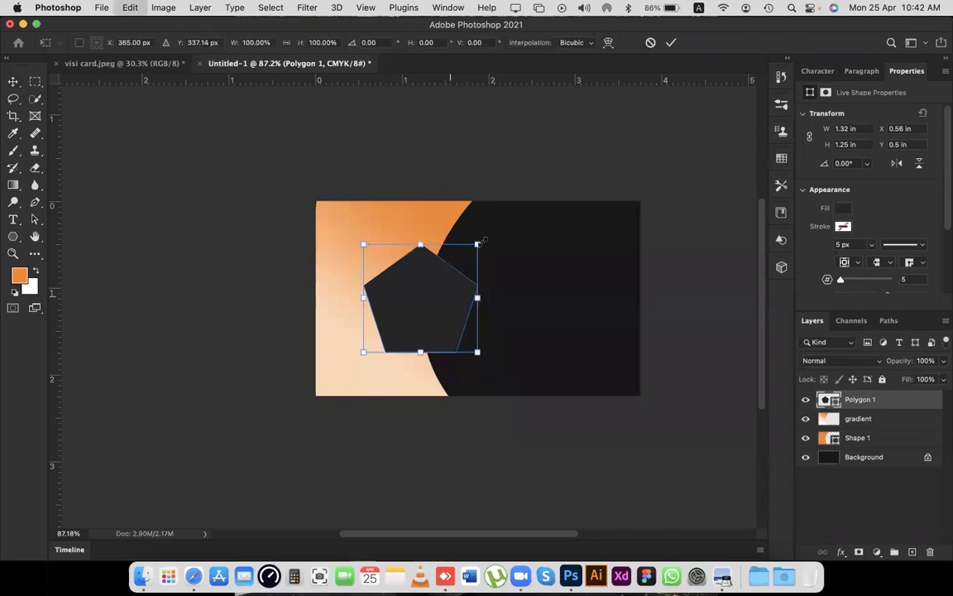
{"action": "left_click_drag", "start_coordinate": [492, 236], "coordinate": [518, 303]}
{"action": "left_click_drag", "start_coordinate": [409, 392], "coordinate": [360, 330]}
{"action": "key", "text": "Return"}
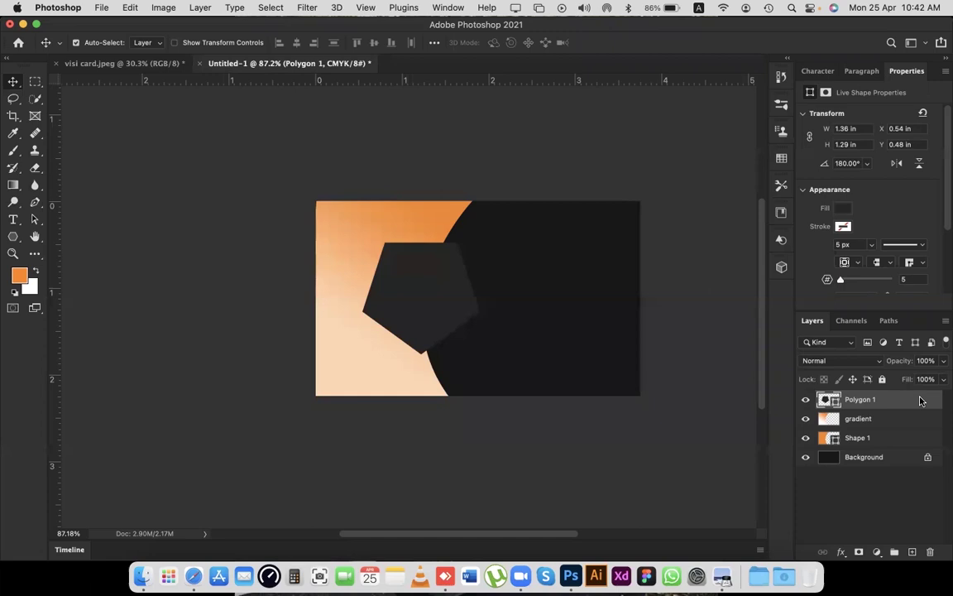
{"action": "double_click", "coordinate": [921, 401]}
Move the Layer Style dialog aside and enable Drop Shadow on the pentagon.
{"action": "left_click_drag", "start_coordinate": [665, 25], "coordinate": [839, 23]}
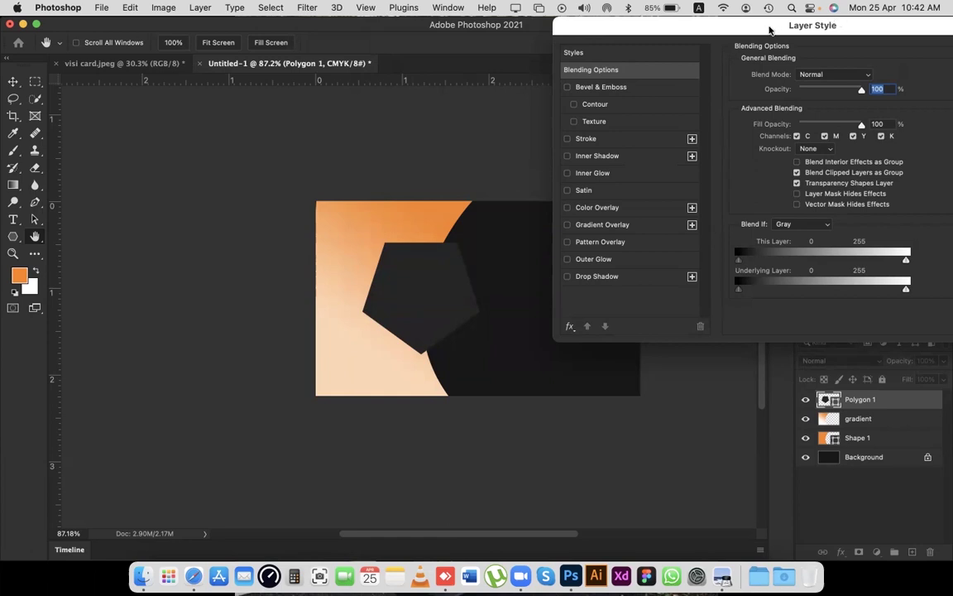
{"action": "left_click_drag", "start_coordinate": [770, 30], "coordinate": [726, 66]}
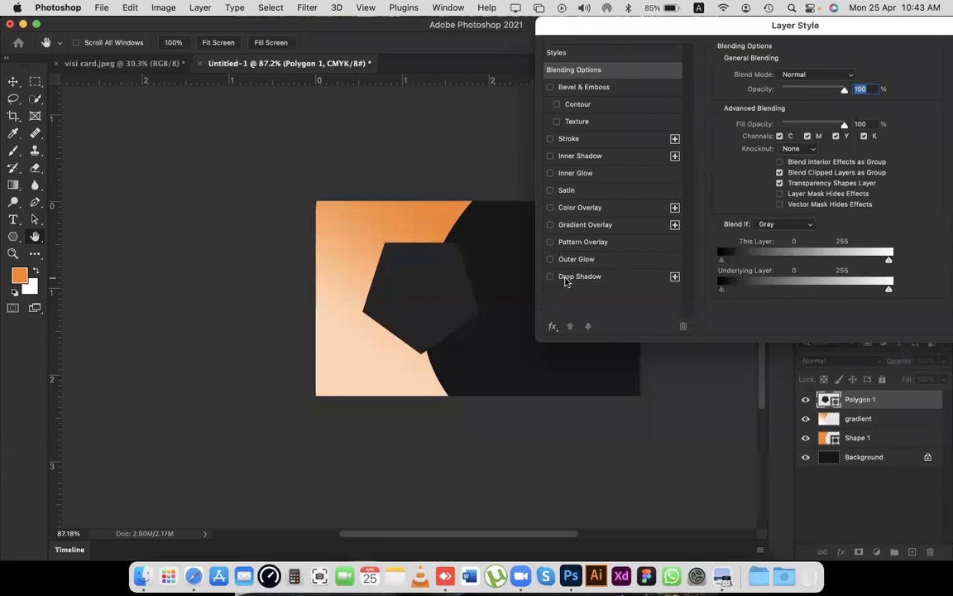
{"action": "left_click", "coordinate": [566, 279]}
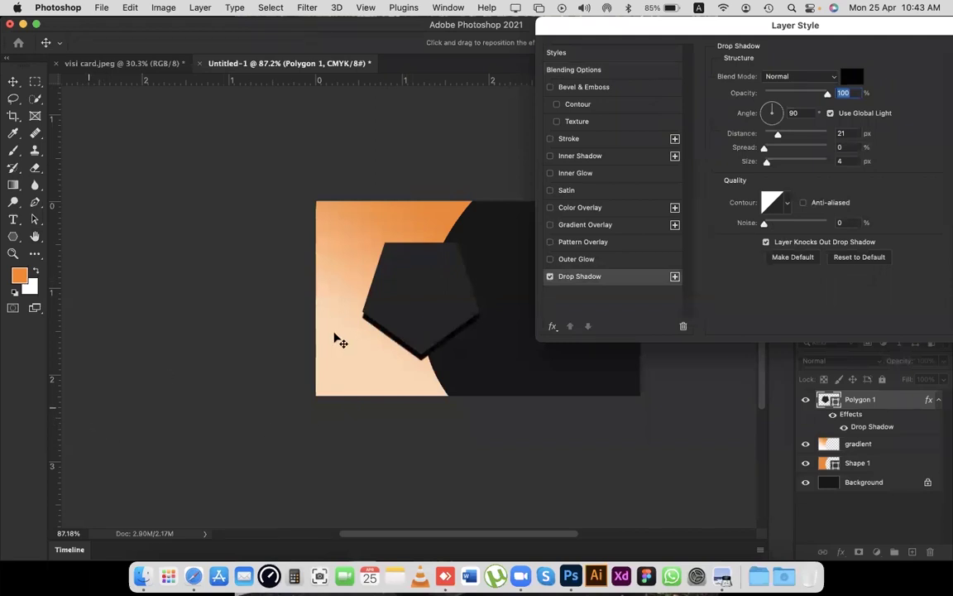
Drag the pentagon's shadow on the canvas to a 27° angle and 19 px distance.
{"action": "left_click_drag", "start_coordinate": [367, 323], "coordinate": [367, 322]}
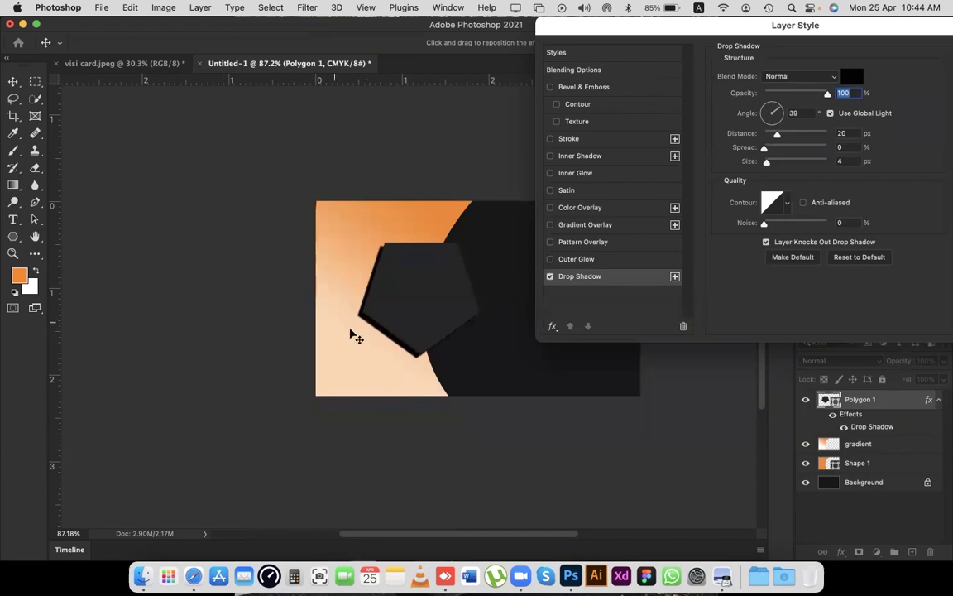
{"action": "mouse_move", "coordinate": [397, 339]}
{"action": "left_mouse_down"}
{"action": "mouse_move", "coordinate": [389, 334]}
{"action": "mouse_move", "coordinate": [400, 333]}
{"action": "left_mouse_up"}
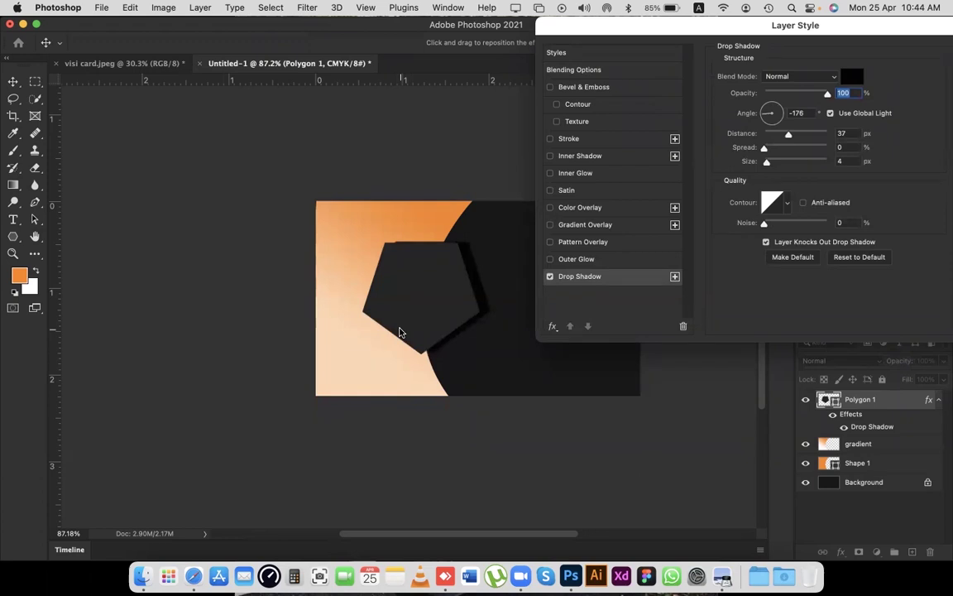
{"action": "left_click_drag", "start_coordinate": [389, 337], "coordinate": [386, 334]}
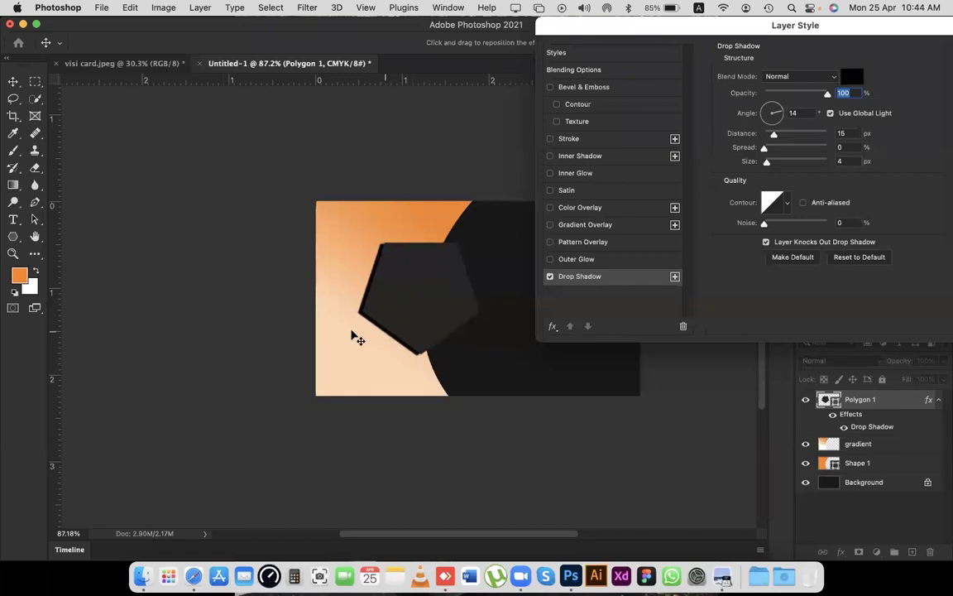
{"action": "left_click_drag", "start_coordinate": [363, 318], "coordinate": [381, 311]}
{"action": "left_click_drag", "start_coordinate": [819, 34], "coordinate": [765, 40]}
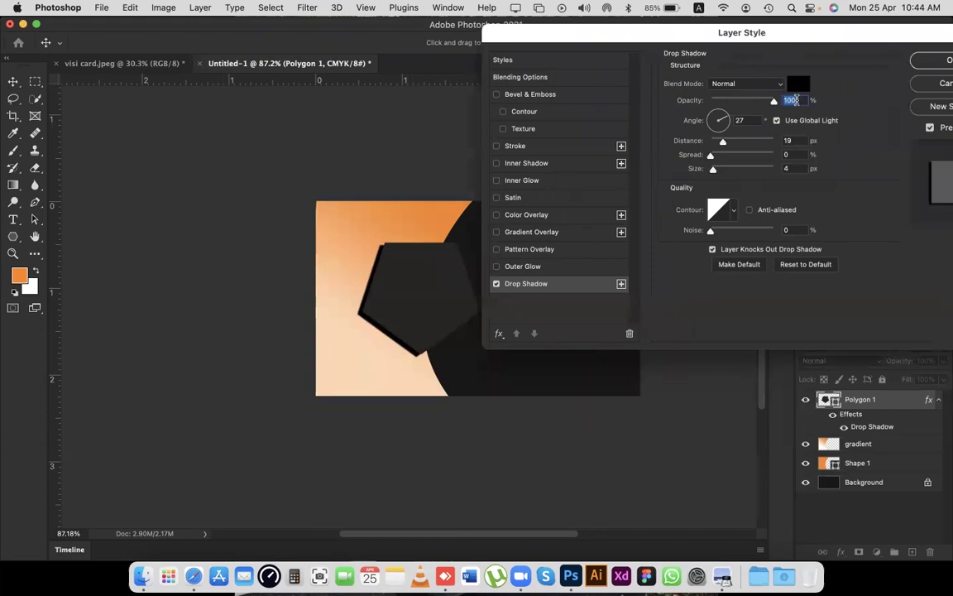
Lower the shadow opacity to about 13% and raise its noise to 100%.
{"action": "key", "text": "Down"}
{"action": "key", "text": "Down"}
{"action": "key", "text": "Down"}
{"action": "key", "text": "Down"}
{"action": "key", "text": "Down"}
{"action": "key", "text": "Down"}
{"action": "key", "text": "Down"}
{"action": "key", "text": "Down"}
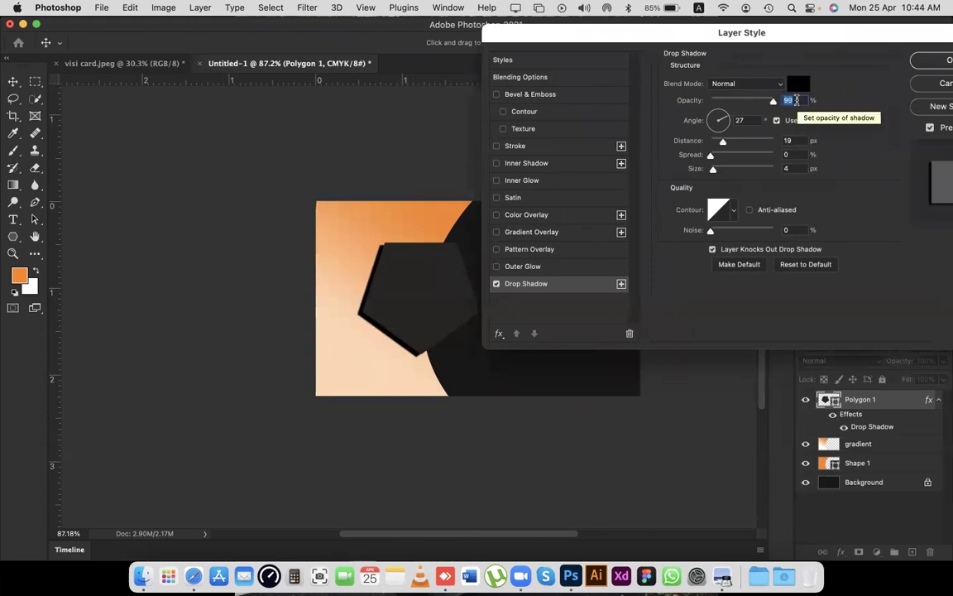
{"action": "key", "text": "Down"}
{"action": "key", "text": "Down"}
{"action": "key", "text": "Down"}
{"action": "key", "text": "Down"}
{"action": "key", "text": "Down"}
{"action": "key", "text": "Down"}
{"action": "key", "text": "Down"}
{"action": "key", "text": "Down"}
{"action": "key", "text": "Down"}
{"action": "key", "text": "Down"}
{"action": "key", "text": "Down"}
{"action": "key", "text": "Down"}
{"action": "key", "text": "Down"}
{"action": "key", "text": "Down"}
{"action": "key", "text": "Down"}
{"action": "key", "text": "Down"}
{"action": "key", "text": "Down"}
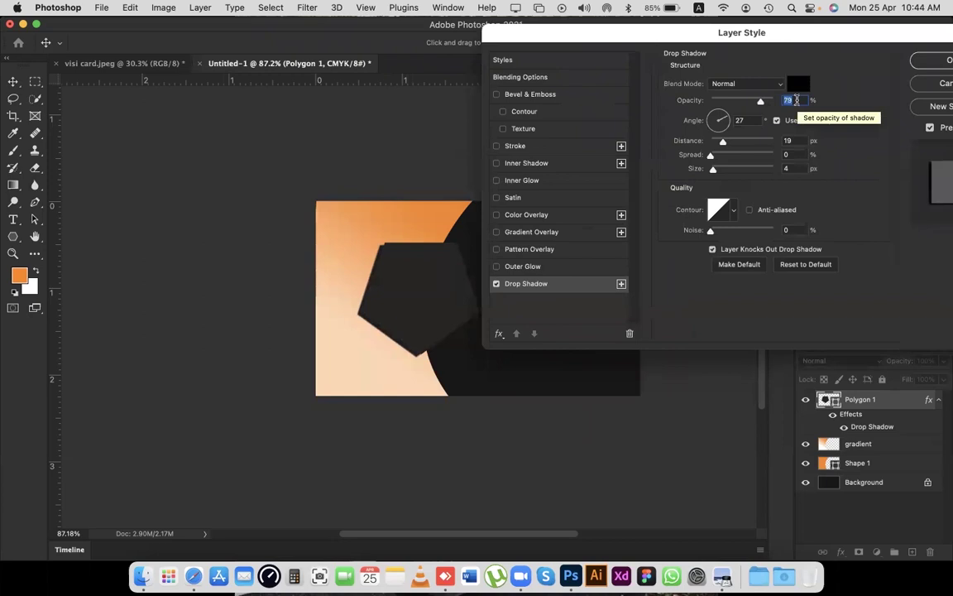
{"action": "key", "text": "Down"}
{"action": "key", "text": "Down"}
{"action": "key", "text": "Down"}
{"action": "key", "text": "Down"}
{"action": "key", "text": "Down"}
{"action": "key", "text": "Down"}
{"action": "key", "text": "Down"}
{"action": "key", "text": "Down"}
{"action": "key", "text": "Down"}
{"action": "key", "text": "Down"}
{"action": "key", "text": "Down"}
{"action": "key", "text": "Down"}
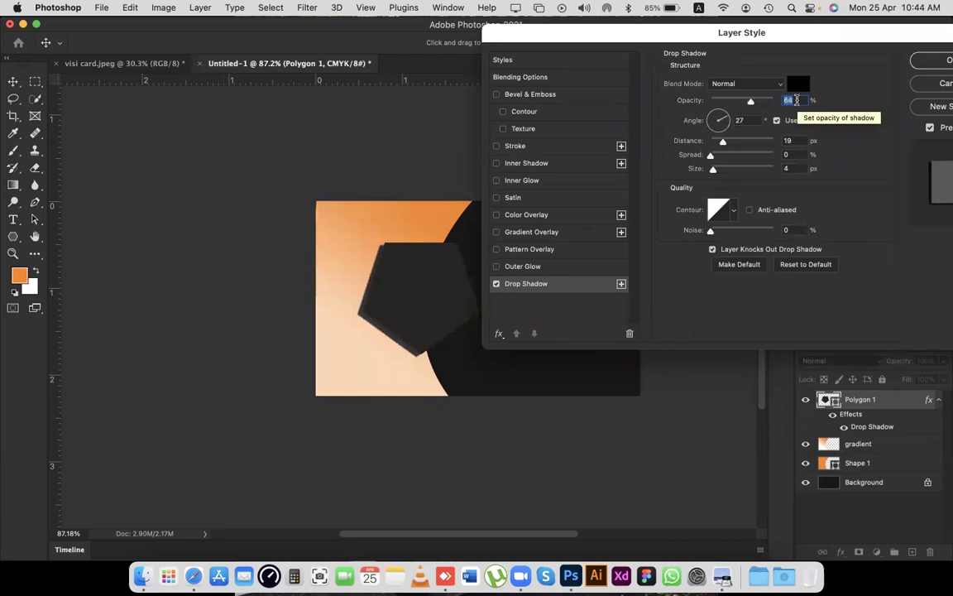
{"action": "key", "text": "Down"}
{"action": "key", "text": "Down"}
{"action": "key", "text": "Down"}
{"action": "key", "text": "Down"}
{"action": "key", "text": "Down"}
{"action": "key", "text": "Down"}
{"action": "key", "text": "Down"}
{"action": "key", "text": "Down"}
{"action": "key", "text": "Down"}
{"action": "key", "text": "Down"}
{"action": "key", "text": "Down"}
{"action": "key", "text": "Down"}
{"action": "key", "text": "Down"}
{"action": "key", "text": "Down"}
{"action": "key", "text": "Down"}
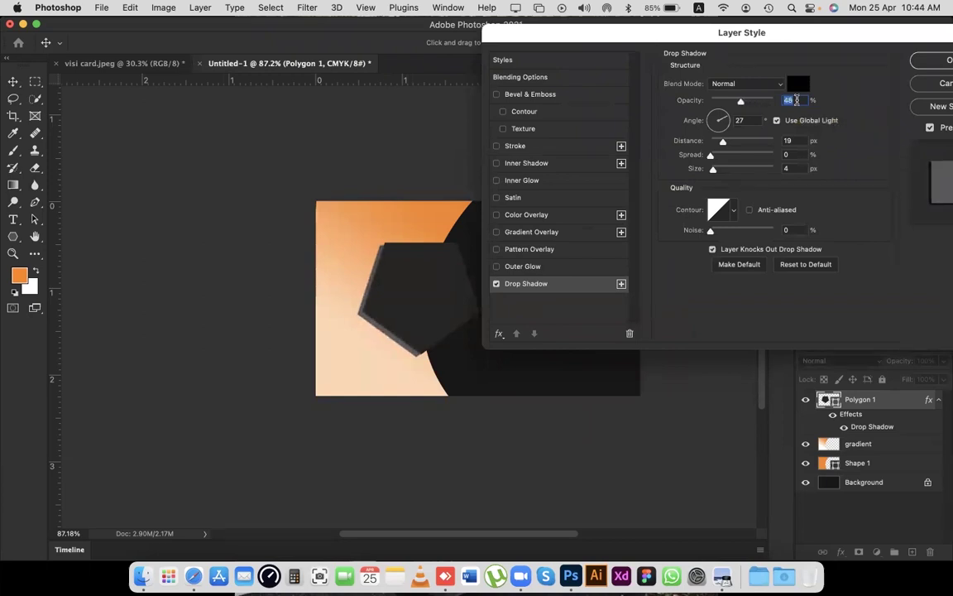
{"action": "key", "text": "Down"}
{"action": "key", "text": "Down"}
{"action": "key", "text": "Down"}
{"action": "key", "text": "Down"}
{"action": "key", "text": "Down"}
{"action": "key", "text": "Down"}
{"action": "key", "text": "Down"}
{"action": "key", "text": "Down"}
{"action": "key", "text": "Down"}
{"action": "key", "text": "Down"}
{"action": "key", "text": "Down"}
{"action": "key", "text": "Down"}
{"action": "key", "text": "Down"}
{"action": "key", "text": "Down"}
{"action": "key", "text": "Down"}
{"action": "key", "text": "Down"}
{"action": "key", "text": "Down"}
{"action": "key", "text": "Down"}
{"action": "key", "text": "Down"}
{"action": "key", "text": "Down"}
{"action": "key", "text": "Down"}
{"action": "key", "text": "Down"}
{"action": "key", "text": "Down"}
{"action": "key", "text": "Down"}
{"action": "key", "text": "Down"}
{"action": "key", "text": "Down"}
{"action": "key", "text": "Down"}
{"action": "key", "text": "Down"}
{"action": "key", "text": "Down"}
{"action": "key", "text": "Down"}
{"action": "key", "text": "Down"}
{"action": "key", "text": "Down"}
{"action": "key", "text": "Down"}
{"action": "key", "text": "Down"}
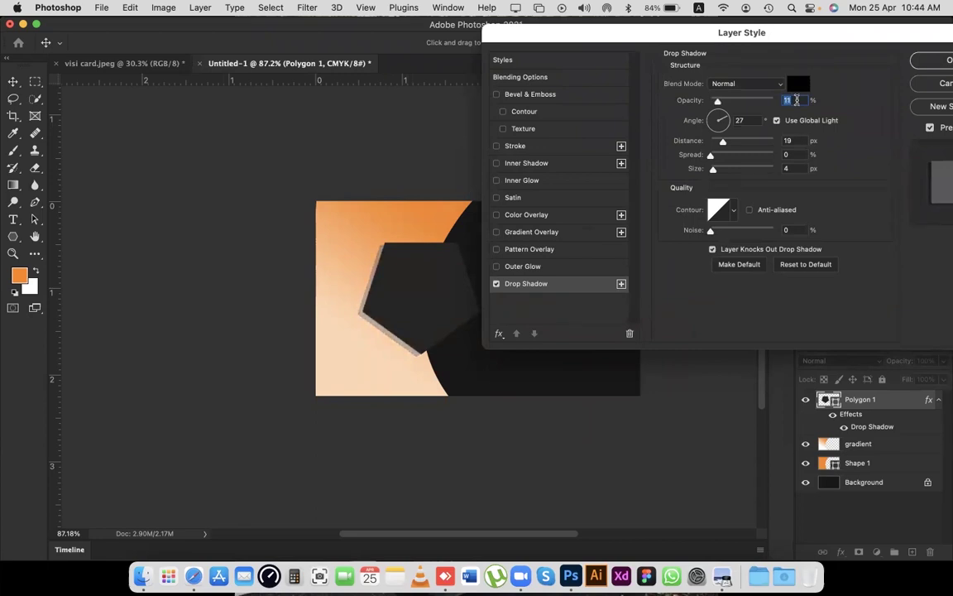
{"action": "key", "text": "Up"}
{"action": "key", "text": "Up"}
{"action": "left_click", "coordinate": [794, 231]}
{"action": "key", "text": "Up"}
{"action": "key", "text": "Up"}
{"action": "key", "text": "Up"}
{"action": "key", "text": "Up"}
{"action": "key", "text": "Up"}
{"action": "key", "text": "Up"}
{"action": "key", "text": "Up"}
{"action": "key", "text": "Up"}
{"action": "key", "text": "Up"}
{"action": "key", "text": "Up"}
{"action": "key", "text": "Up"}
{"action": "key", "text": "Up"}
{"action": "key", "text": "Up"}
{"action": "key", "text": "Up"}
{"action": "key", "text": "Up"}
{"action": "key", "text": "Up"}
{"action": "key", "text": "Up"}
{"action": "key", "text": "Up"}
{"action": "key", "text": "Up"}
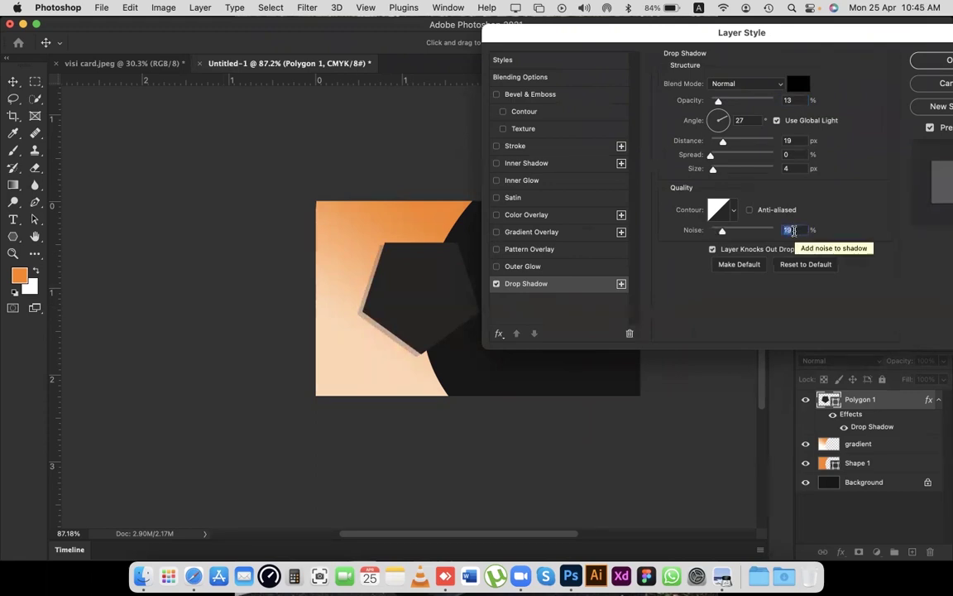
{"action": "key", "text": "shift+Up"}
{"action": "key", "text": "shift+Up"}
{"action": "key", "text": "shift+Up"}
{"action": "key", "text": "shift+Up"}
{"action": "key", "text": "shift+Up"}
{"action": "key", "text": "shift+Up"}
{"action": "key", "text": "shift+Up"}
{"action": "key", "text": "shift+Up"}
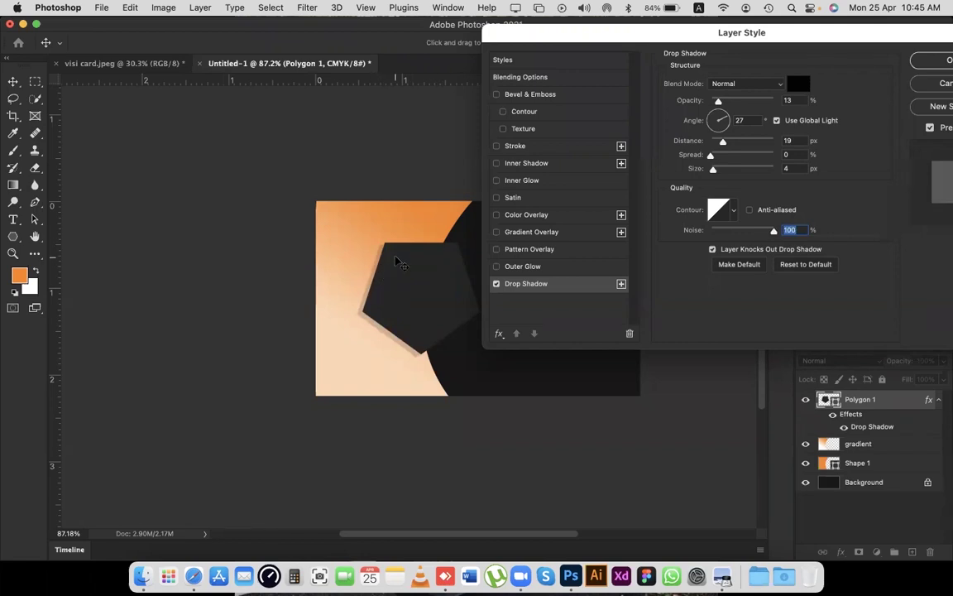
Set the shadow to 28 px distance at 15°, 10% opacity, and apply the style.
{"action": "scroll", "coordinate": [797, 140], "scroll_direction": "up", "scroll_amount": 5}
{"action": "scroll", "coordinate": [797, 139], "scroll_direction": "up", "scroll_amount": 16}
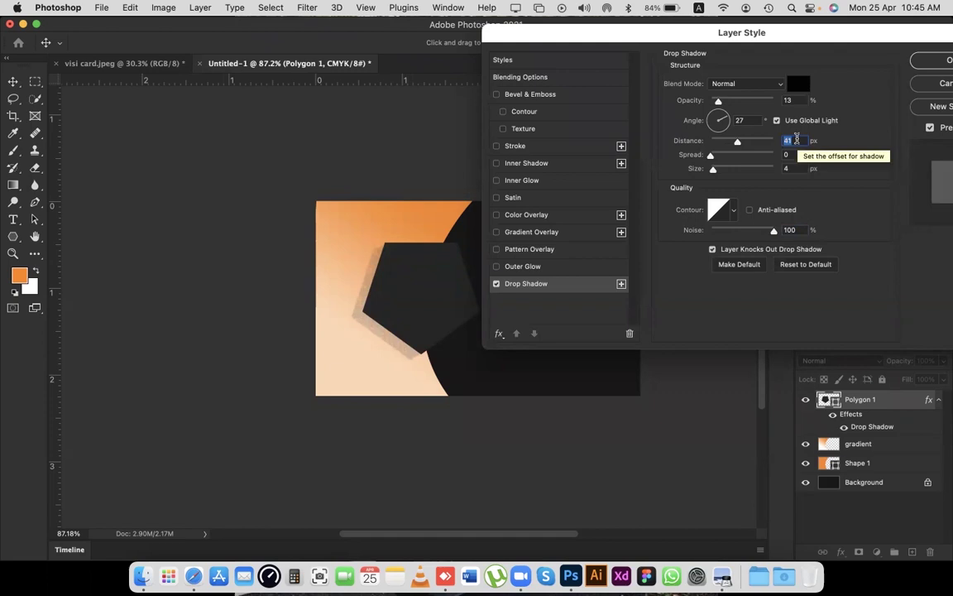
{"action": "scroll", "coordinate": [797, 139], "scroll_direction": "up", "scroll_amount": 1}
{"action": "left_click_drag", "start_coordinate": [400, 350], "coordinate": [403, 339]}
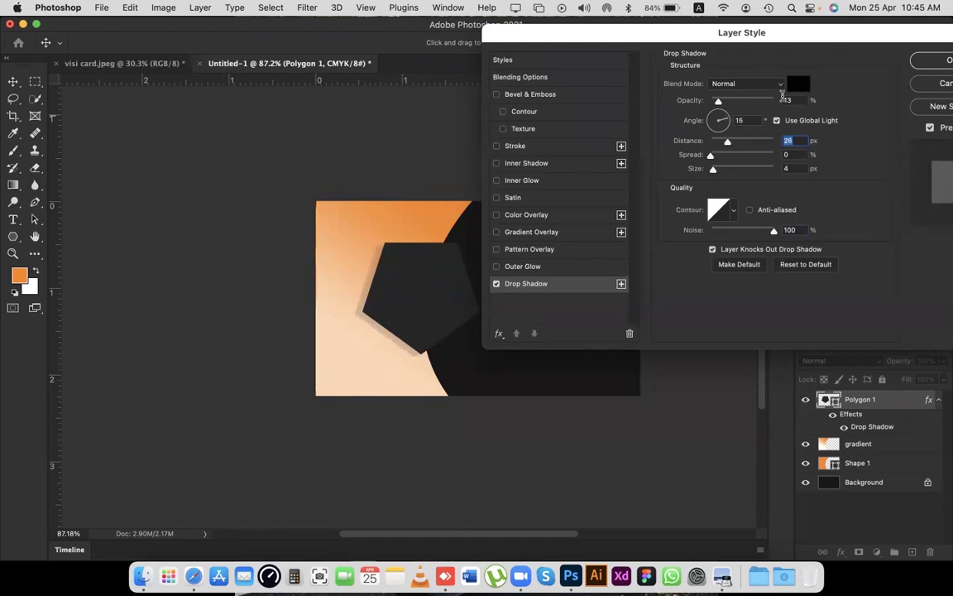
{"action": "left_click", "coordinate": [801, 100]}
{"action": "scroll", "coordinate": [800, 100], "scroll_direction": "down", "scroll_amount": 9}
{"action": "scroll", "coordinate": [800, 100], "scroll_direction": "down", "scroll_amount": 1}
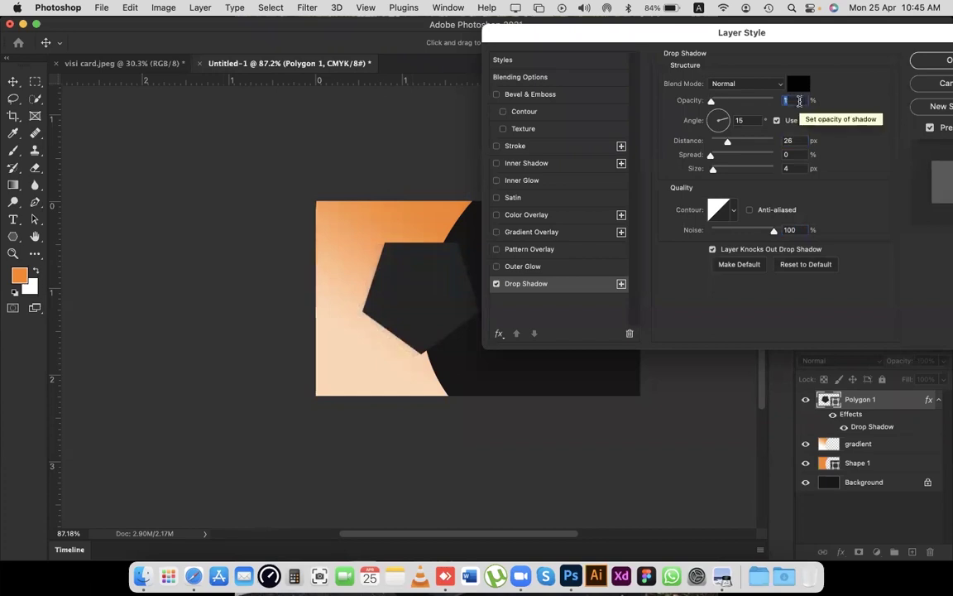
{"action": "scroll", "coordinate": [794, 101], "scroll_direction": "up", "scroll_amount": 7}
{"action": "left_click_drag", "start_coordinate": [770, 33], "coordinate": [694, 58]}
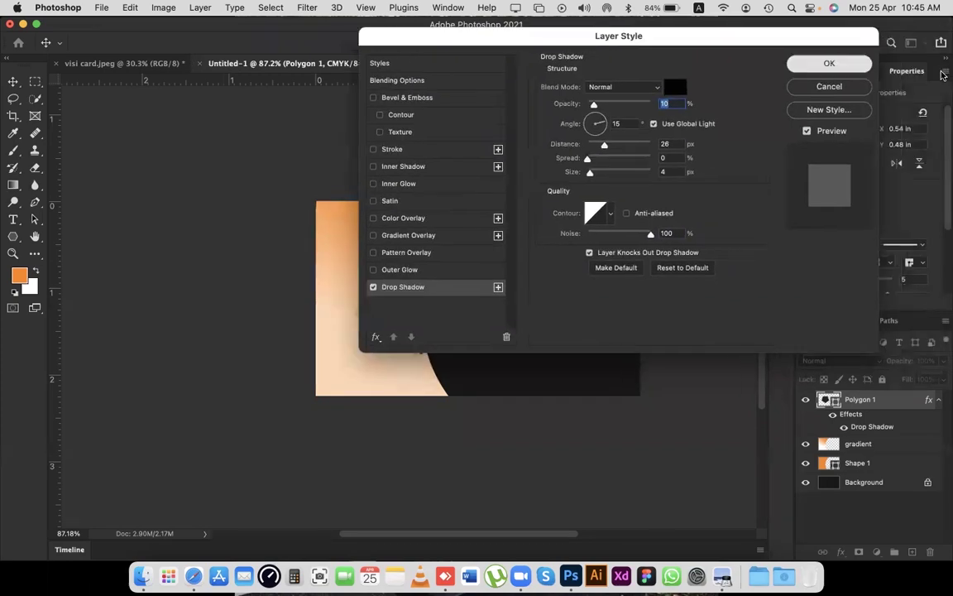
{"action": "key", "text": "Return"}
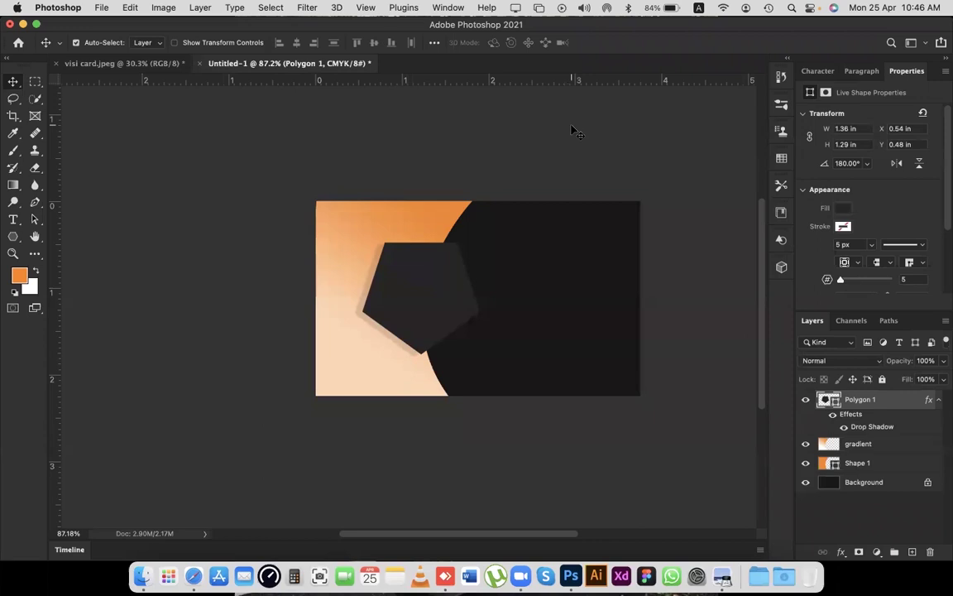
Shift the pentagon slightly downward on the card.
{"action": "scroll", "coordinate": [575, 131], "scroll_direction": "up", "scroll_amount": 2}
{"action": "scroll", "coordinate": [570, 129], "scroll_direction": "down", "scroll_amount": 8}
{"action": "scroll", "coordinate": [570, 129], "scroll_direction": "up", "scroll_amount": 3}
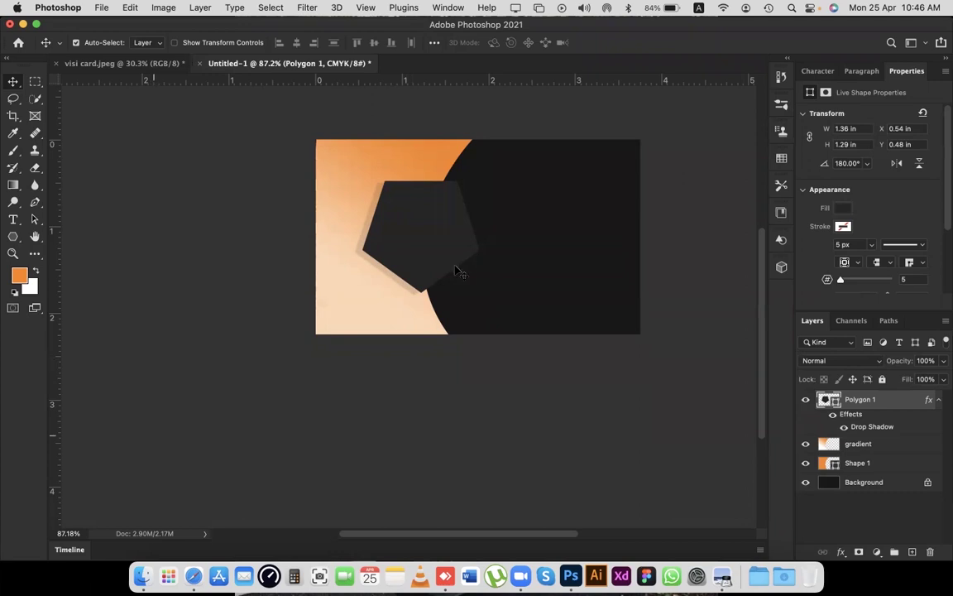
{"action": "left_click_drag", "start_coordinate": [449, 268], "coordinate": [452, 269]}
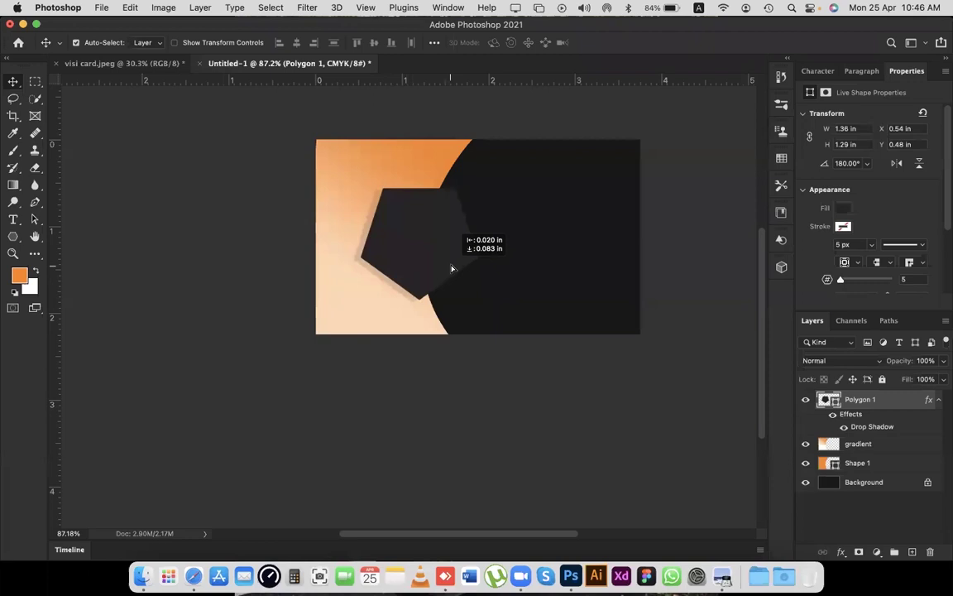
{"action": "left_click_drag", "start_coordinate": [452, 268], "coordinate": [452, 268]}
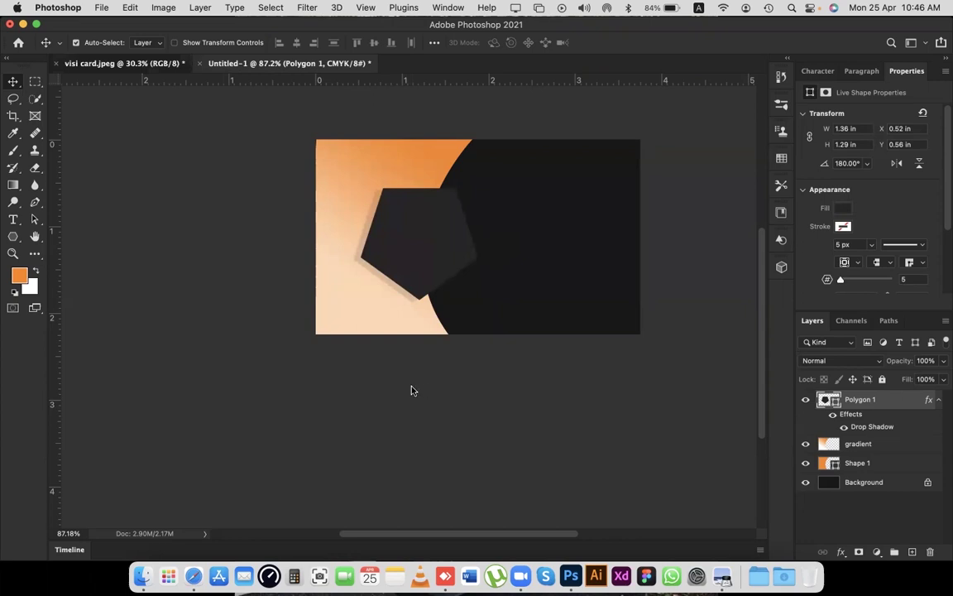
Check the visi card.jpeg reference, then return to Untitled-1 and reselect the pentagon.
{"action": "key", "text": "ctrl+Tab"}
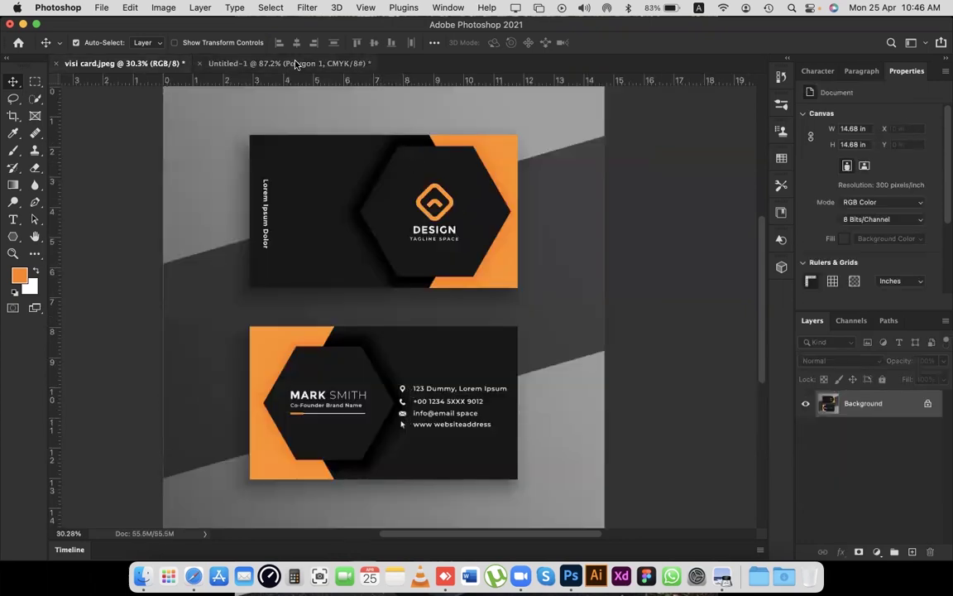
{"action": "left_click", "coordinate": [331, 63]}
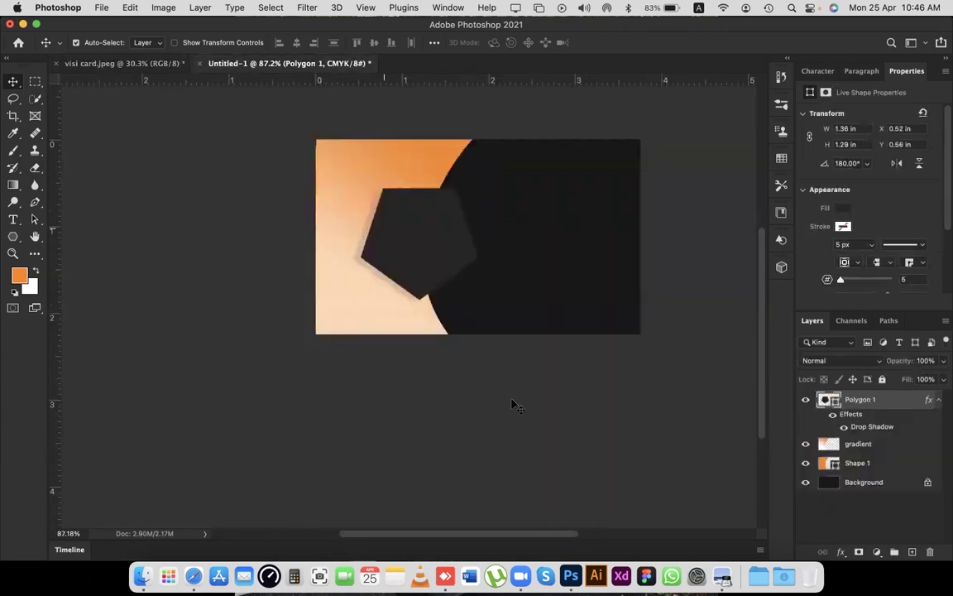
{"action": "left_click", "coordinate": [204, 270]}
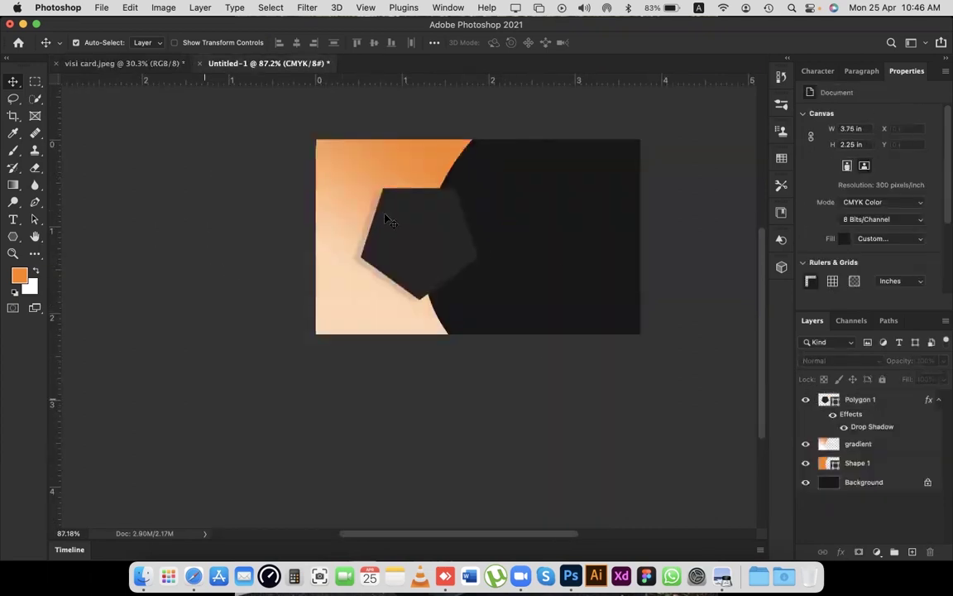
{"action": "left_click", "coordinate": [418, 221]}
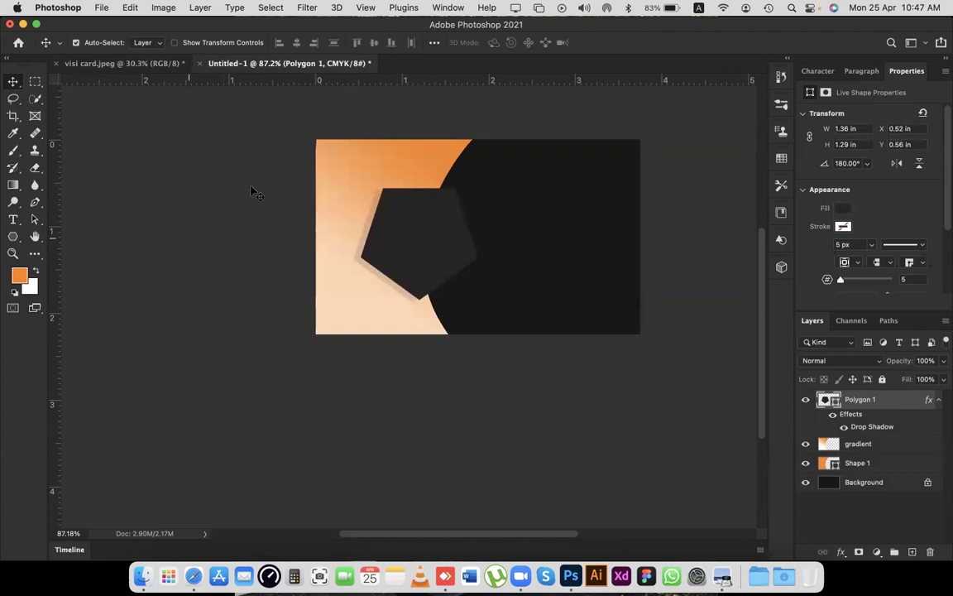
Place a Lorem Ipsum text line on the pentagon and nudge it into position.
{"action": "key", "text": "t"}
{"action": "left_click", "coordinate": [399, 225]}
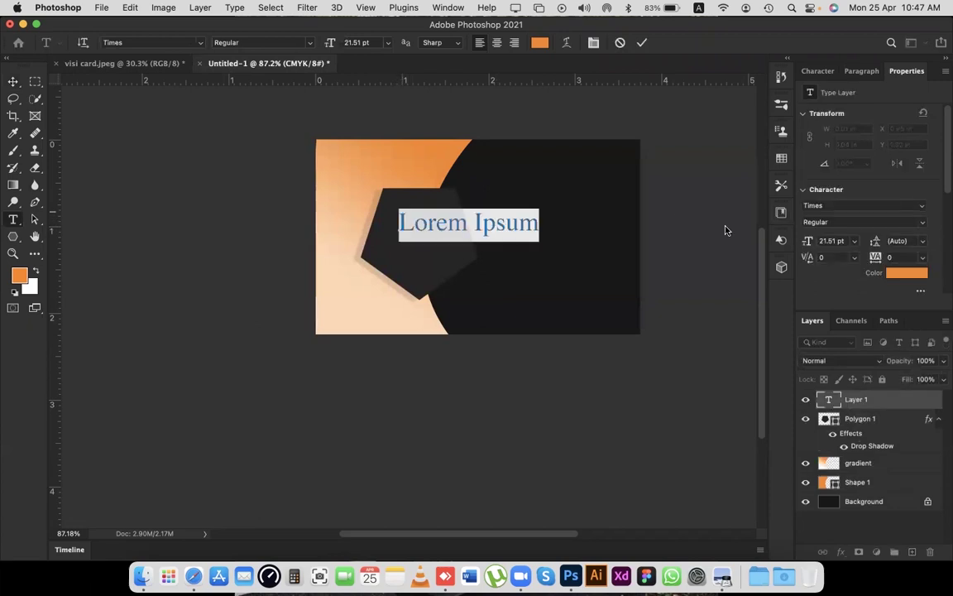
{"action": "left_click", "coordinate": [644, 43]}
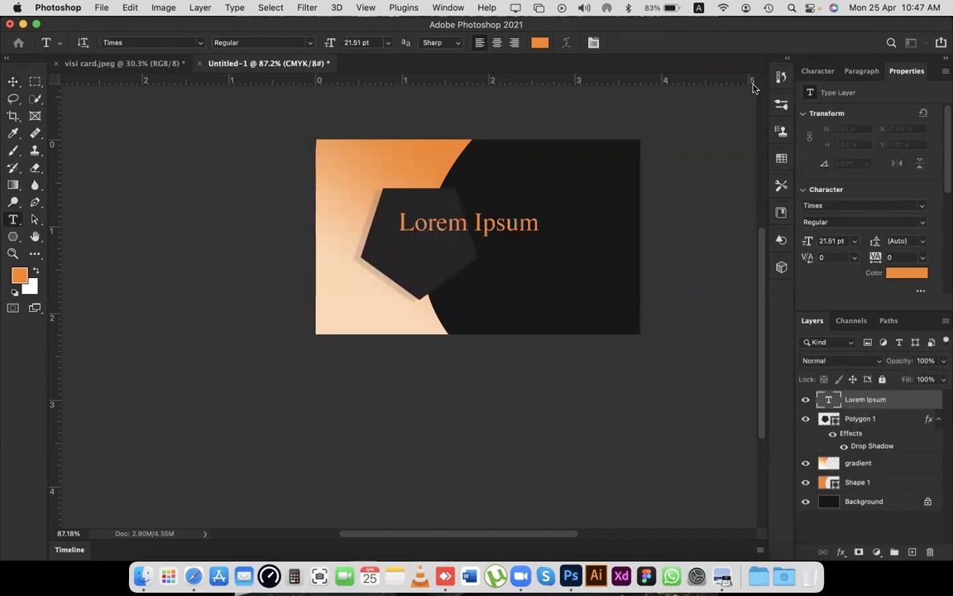
{"action": "key", "text": "v"}
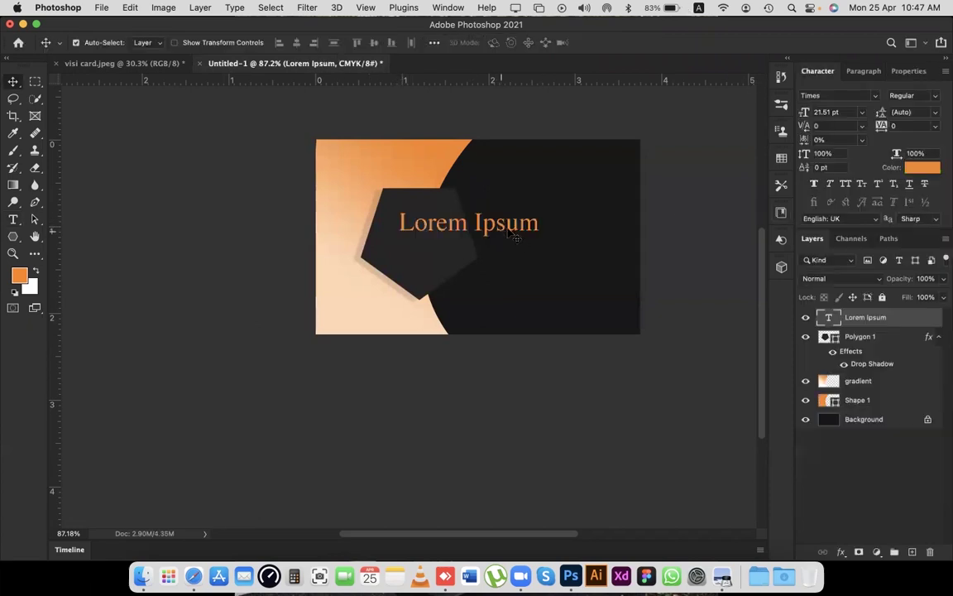
{"action": "left_click_drag", "start_coordinate": [494, 236], "coordinate": [493, 236]}
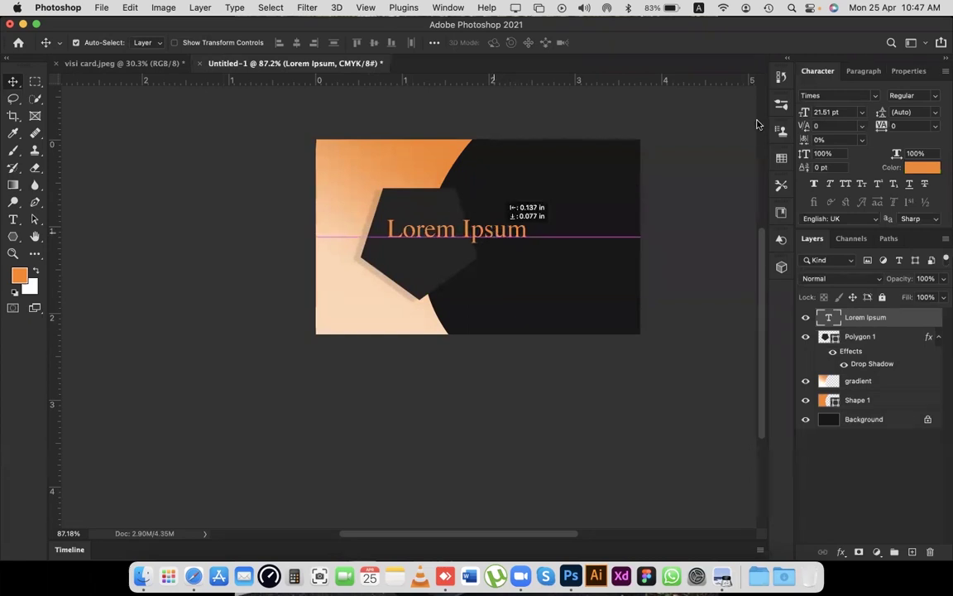
{"action": "key", "text": "shift+Up"}
{"action": "key", "text": "shift+Up"}
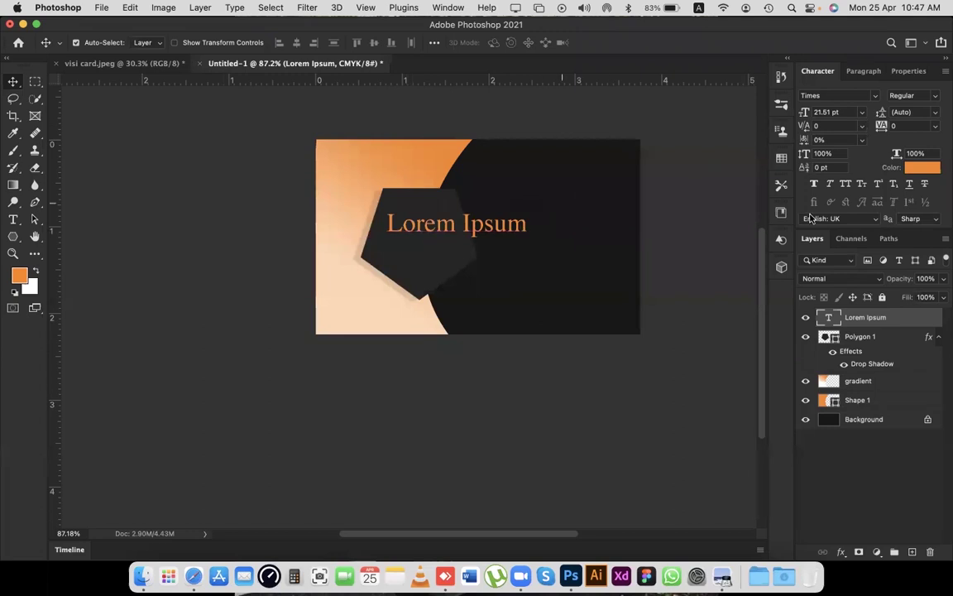
Replace the placeholder text with the card owner's name in orange Times.
{"action": "key", "text": "Return"}
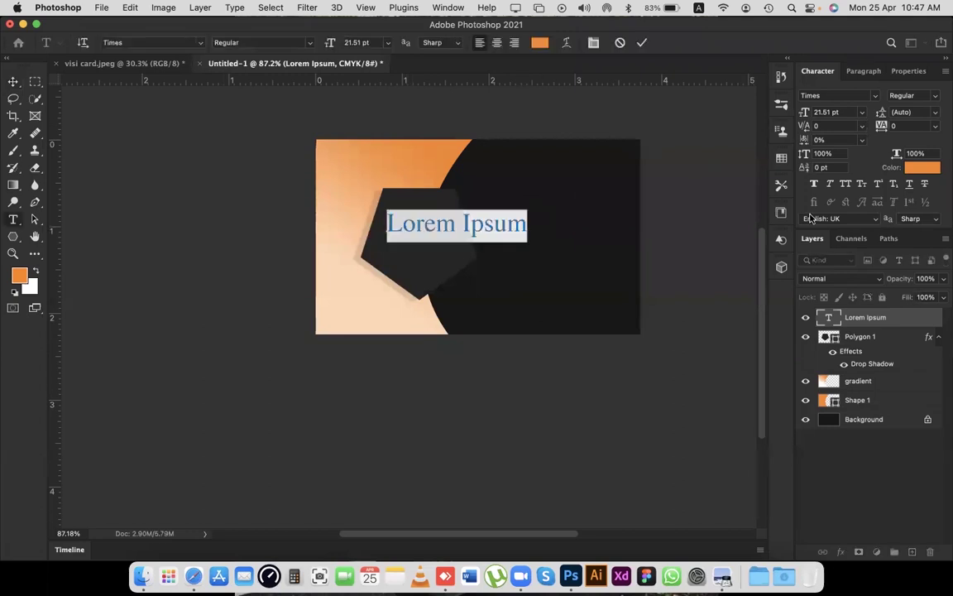
{"action": "key", "text": "Escape"}
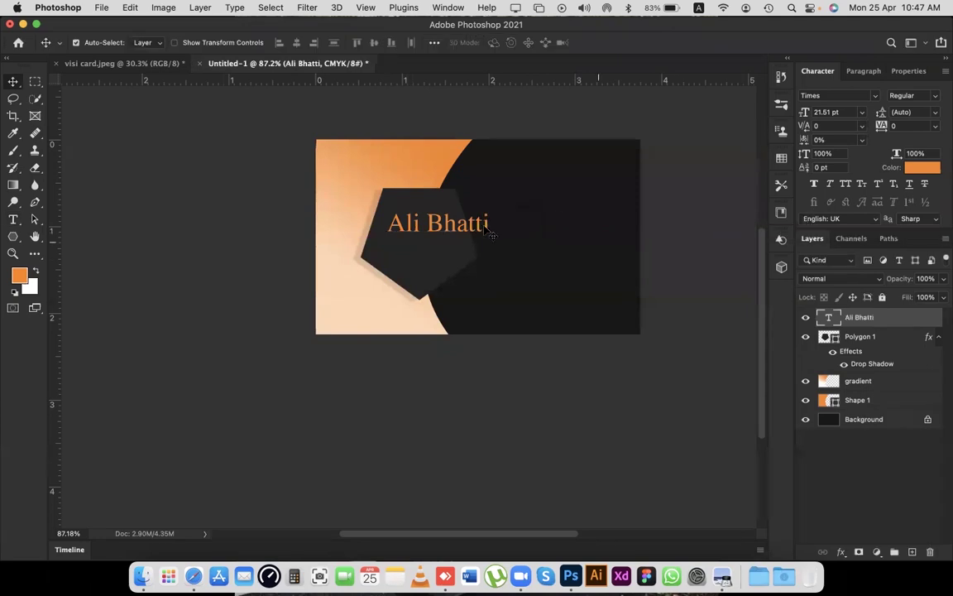
{"action": "key", "text": "super+t"}
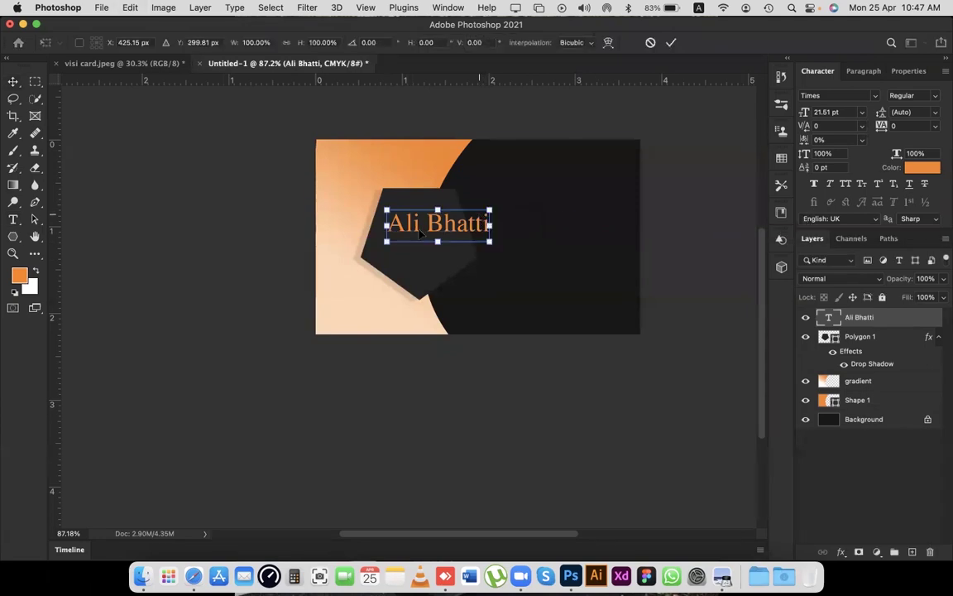
{"action": "scroll", "coordinate": [420, 235], "scroll_direction": "up", "scroll_amount": 10}
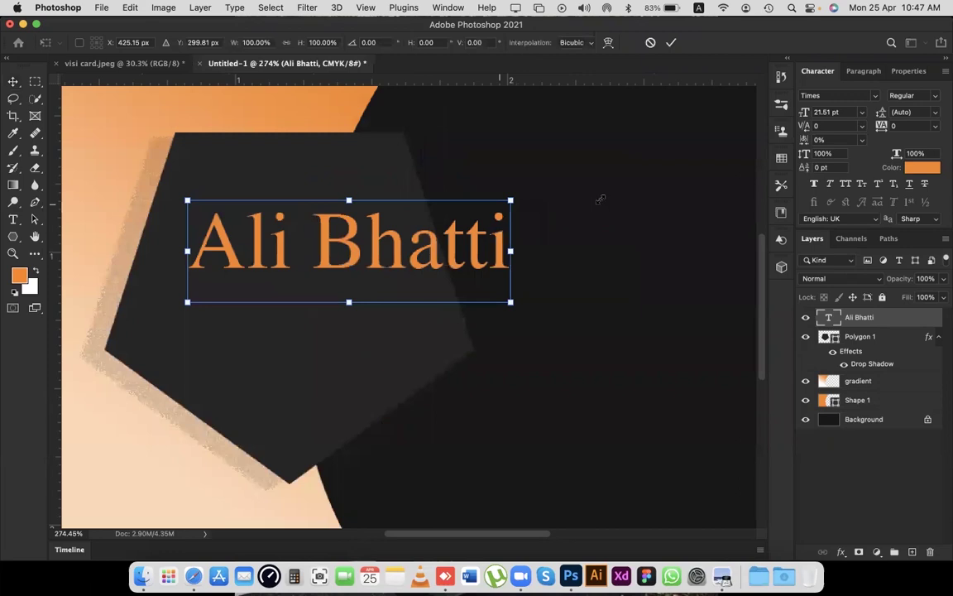
{"action": "scroll", "coordinate": [601, 199], "scroll_direction": "left", "scroll_amount": 3}
{"action": "left_click_drag", "start_coordinate": [598, 202], "coordinate": [570, 218]}
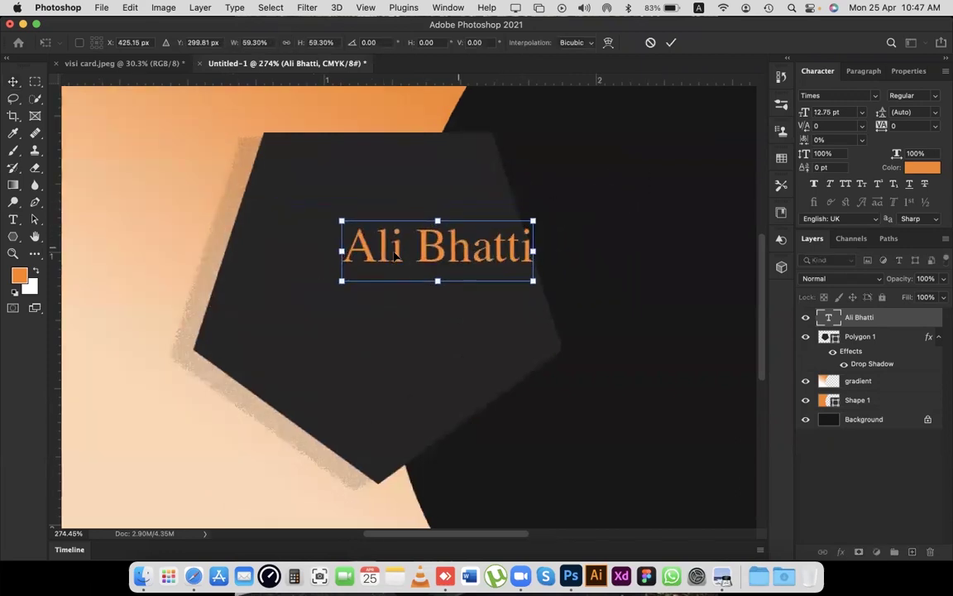
{"action": "left_click_drag", "start_coordinate": [395, 257], "coordinate": [335, 267]}
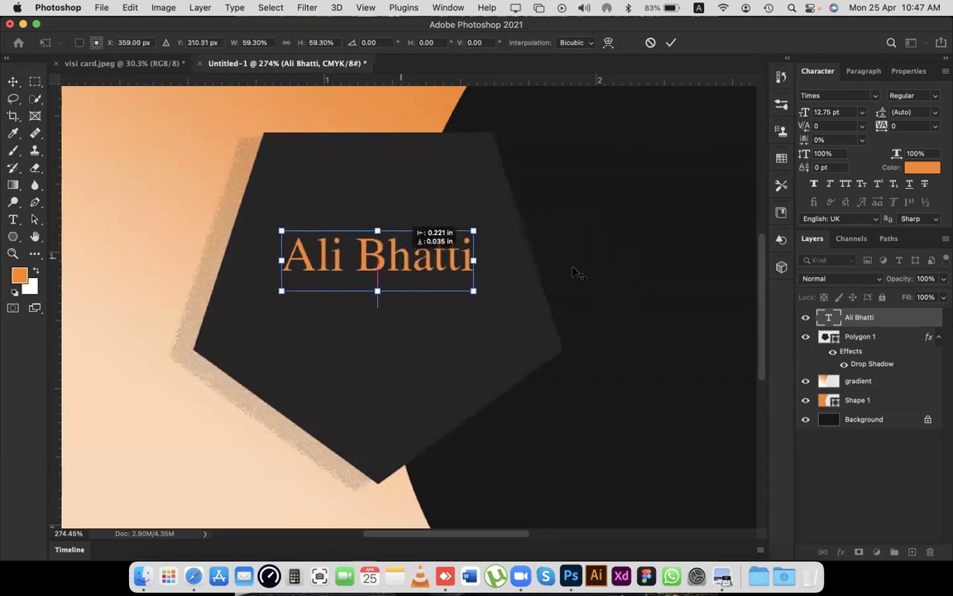
{"action": "key", "text": "Return"}
{"action": "scroll", "coordinate": [629, 241], "scroll_direction": "left", "scroll_amount": 5}
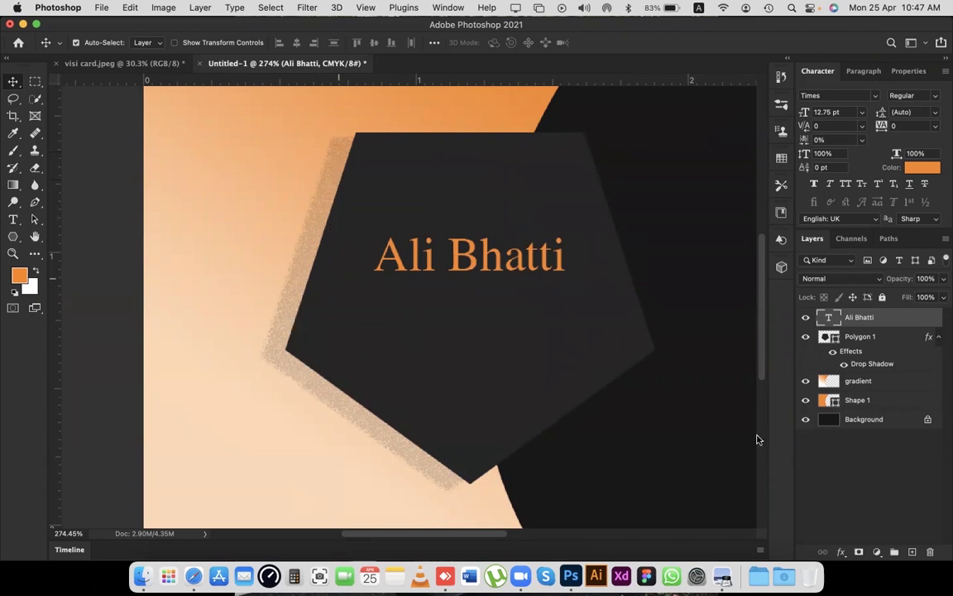
Hide the pentagon's drop shadow effect in the Layers panel.
{"action": "left_click", "coordinate": [844, 364]}
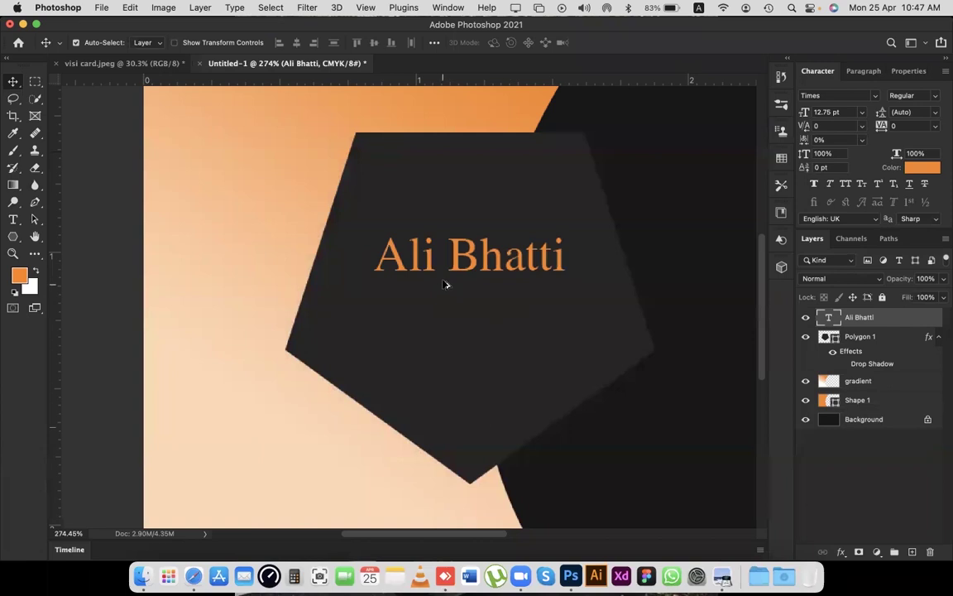
{"action": "scroll", "coordinate": [443, 286], "scroll_direction": "down", "scroll_amount": 3}
{"action": "scroll", "coordinate": [444, 285], "scroll_direction": "down", "scroll_amount": 5}
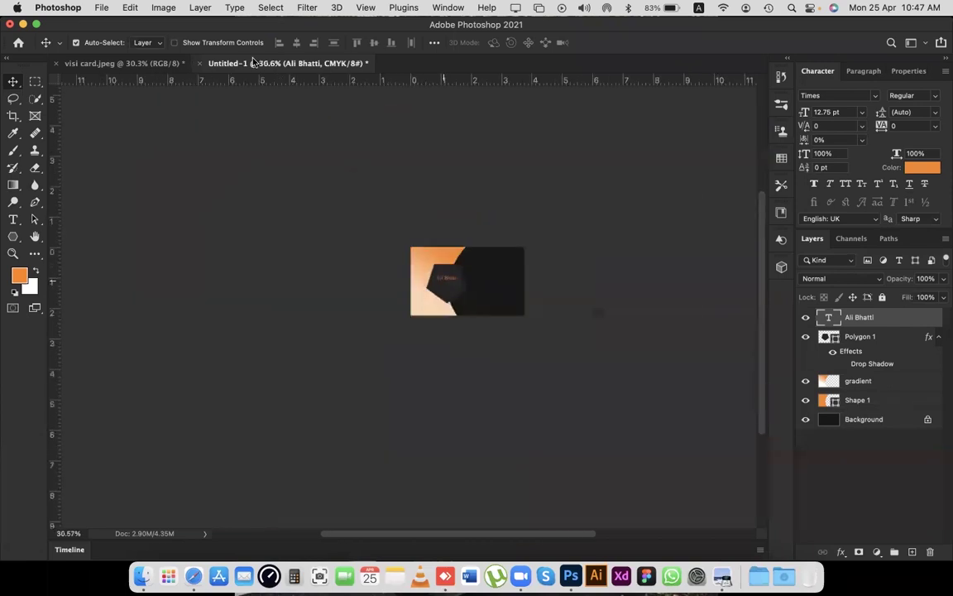
{"action": "scroll", "coordinate": [137, 66], "scroll_direction": "up", "scroll_amount": 5}
{"action": "left_click", "coordinate": [124, 63]}
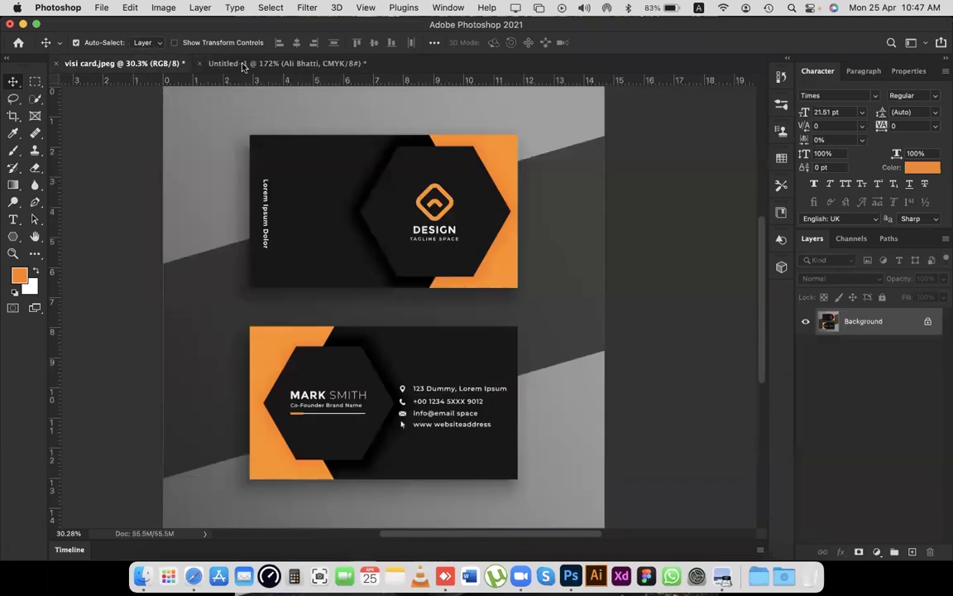
{"action": "left_click", "coordinate": [244, 66]}
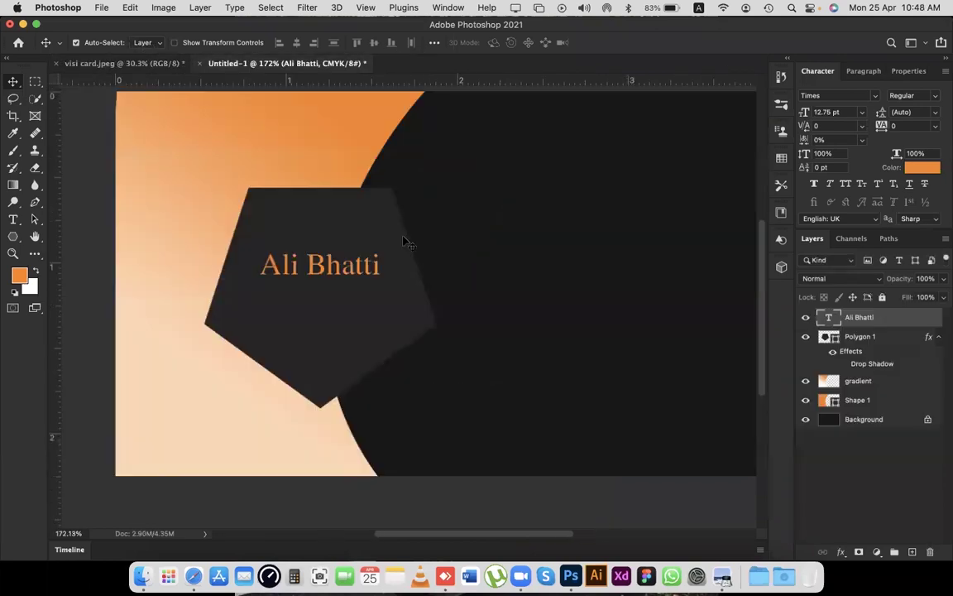
Preview the name in Montserrat, then the next fonts down to Sofia Pro.
{"action": "left_click", "coordinate": [872, 98]}
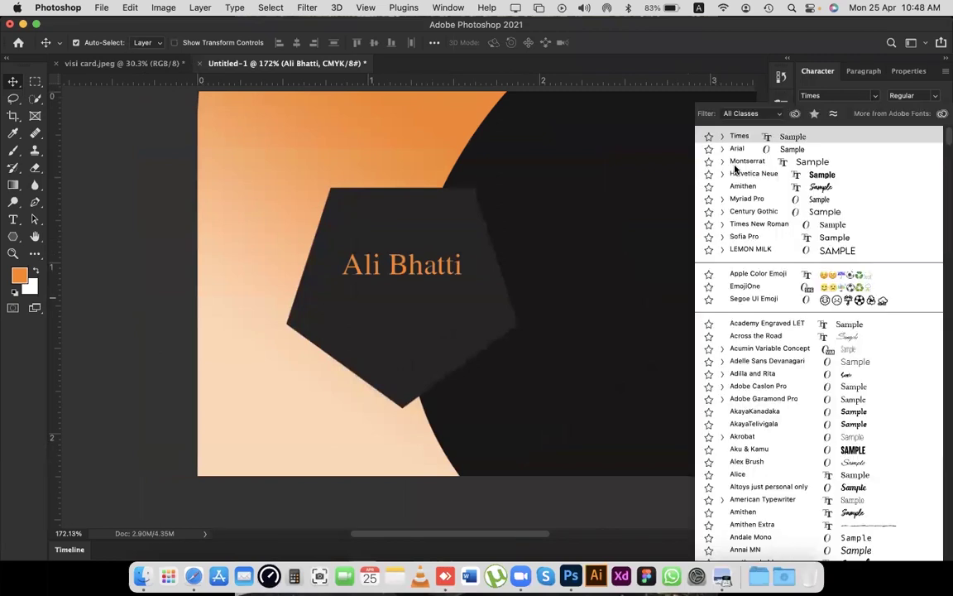
{"action": "left_click", "coordinate": [737, 161]}
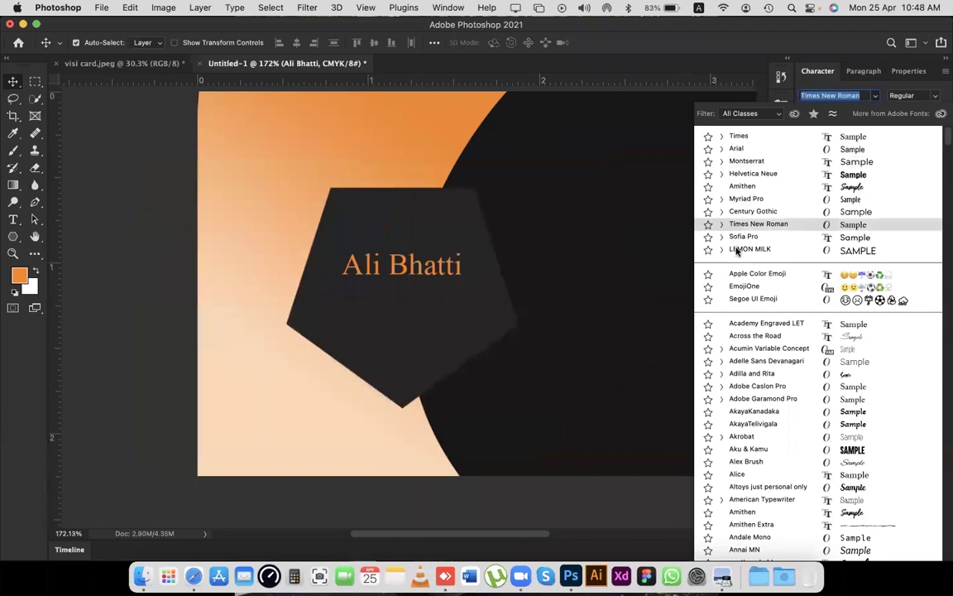
{"action": "key", "text": "Down"}
{"action": "key", "text": "Down"}
{"action": "key", "text": "Up"}
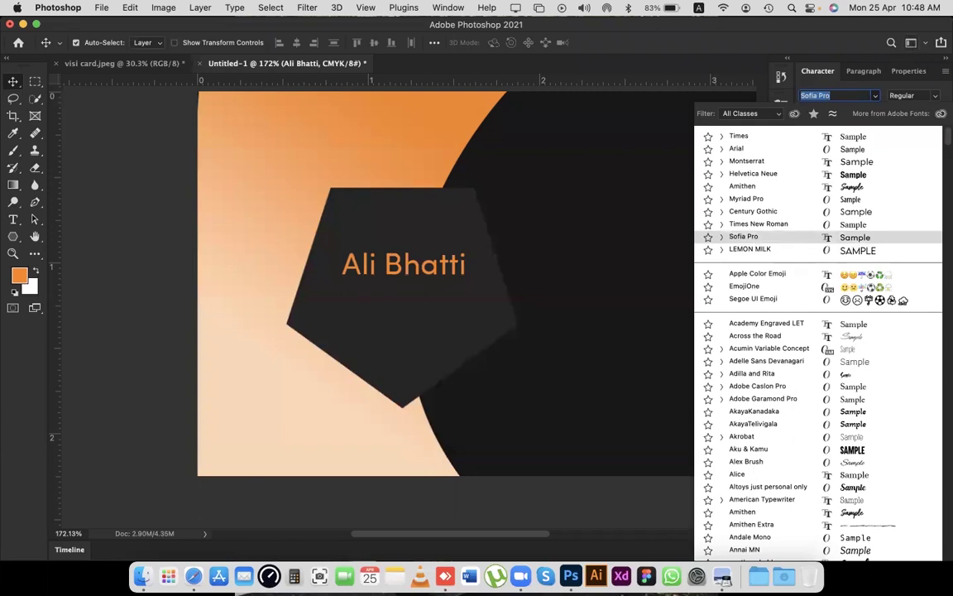
Switch the name to Helvetica Light Oblique after stepping through the Helvetica styles.
{"action": "type", "text": "helve"}
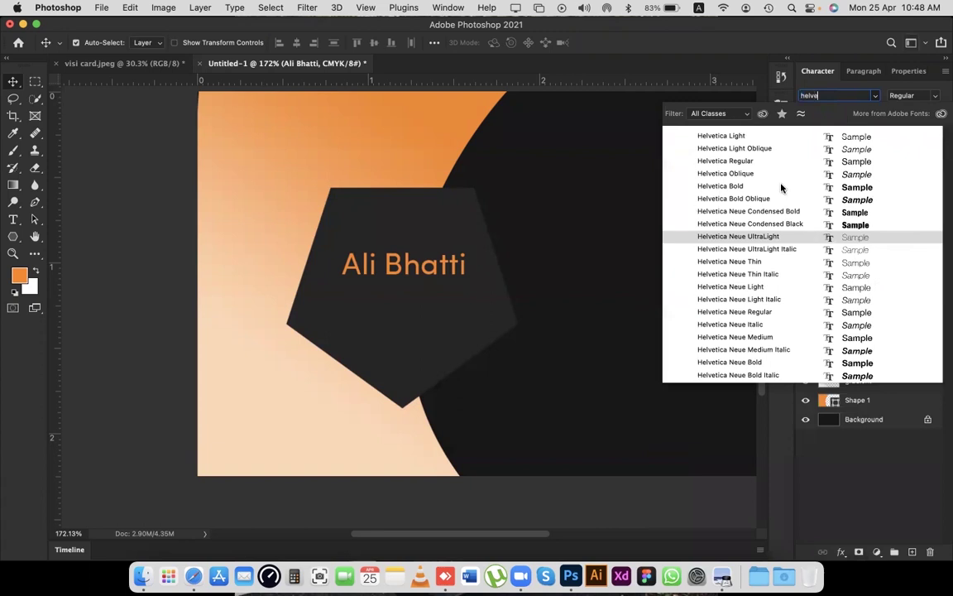
{"action": "key", "text": "Up"}
{"action": "key", "text": "Up"}
{"action": "key", "text": "Up"}
{"action": "key", "text": "Up"}
{"action": "key", "text": "Up"}
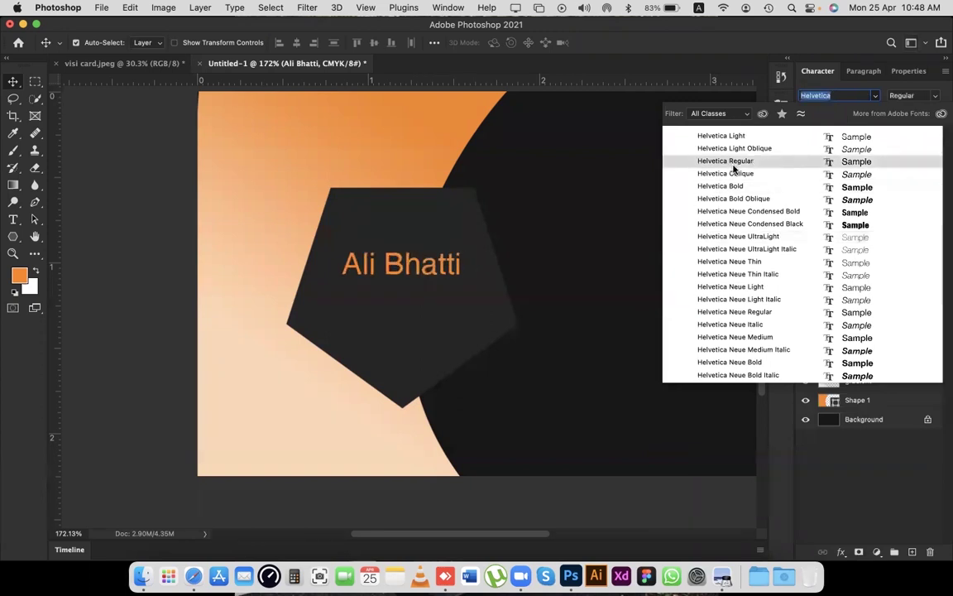
{"action": "key", "text": "Up"}
{"action": "key", "text": "Up"}
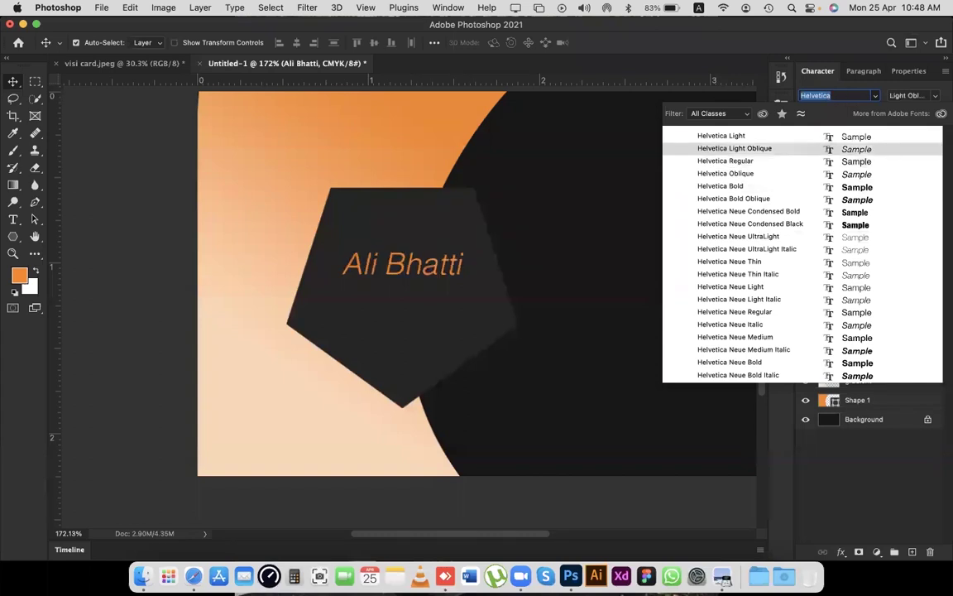
{"action": "type", "text": "futur"}
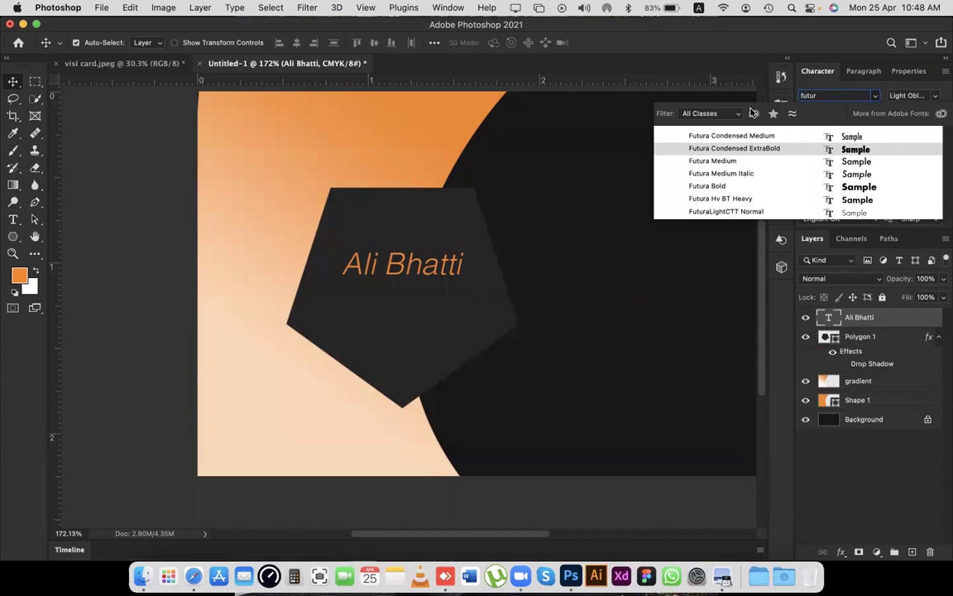
Preview Futura styles, then set the name in Helvetica Neue Regular.
{"action": "key", "text": "Up"}
{"action": "key", "text": "Down"}
{"action": "key", "text": "Down"}
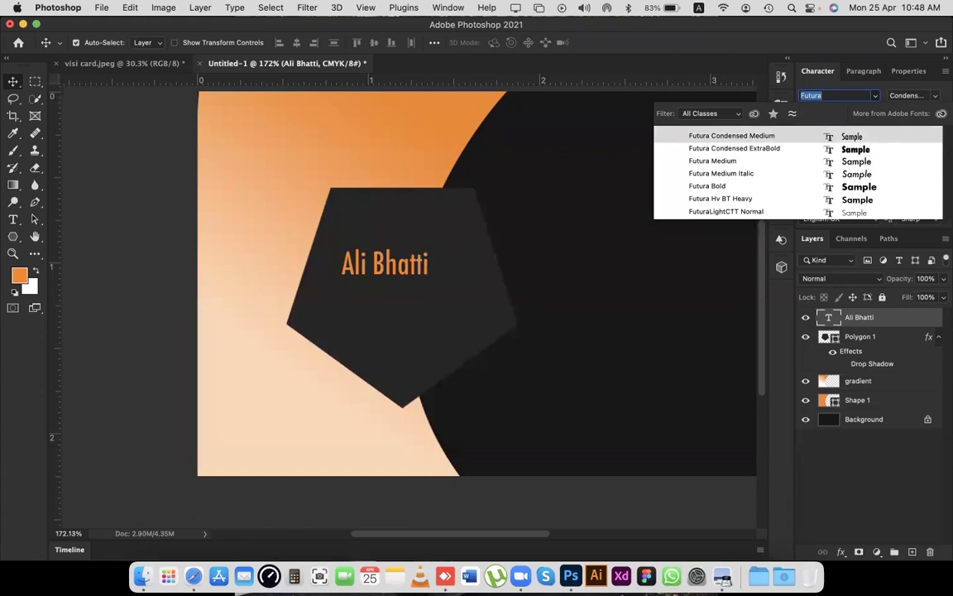
{"action": "type", "text": "Helvetica"}
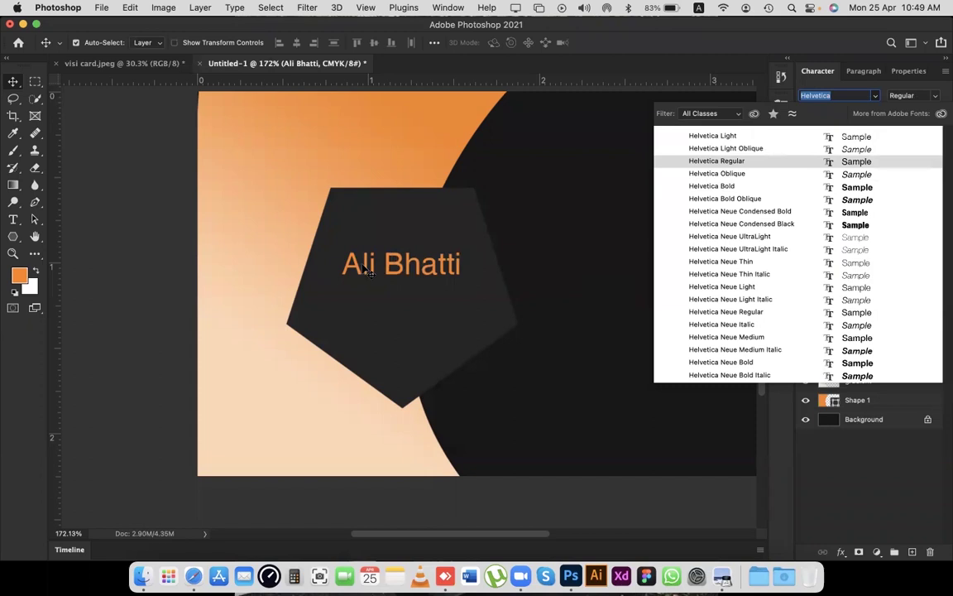
{"action": "key", "text": "Down"}
{"action": "key", "text": "Down"}
{"action": "key", "text": "Down"}
{"action": "key", "text": "Down"}
{"action": "key", "text": "Down"}
{"action": "key", "text": "Down"}
{"action": "key", "text": "Down"}
{"action": "key", "text": "Down"}
{"action": "key", "text": "Down"}
{"action": "key", "text": "Down"}
{"action": "key", "text": "Down"}
{"action": "key", "text": "Down"}
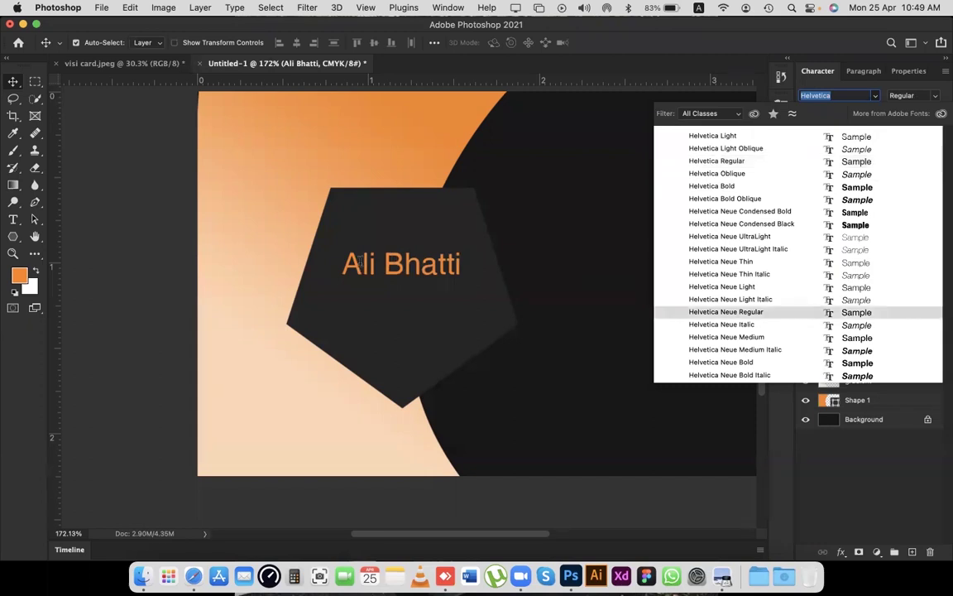
{"action": "key", "text": "Return"}
{"action": "scroll", "coordinate": [438, 310], "scroll_direction": "up", "scroll_amount": 5}
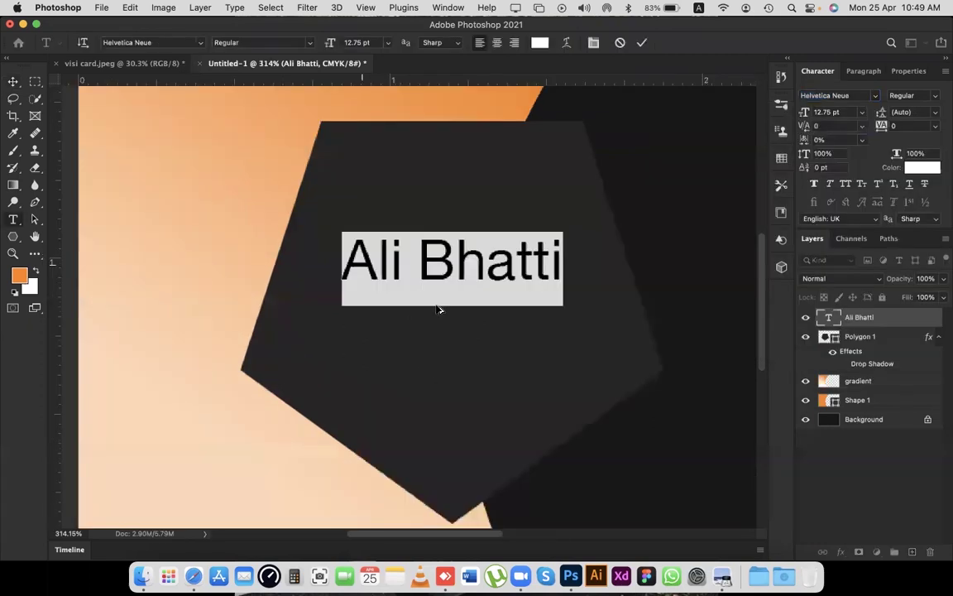
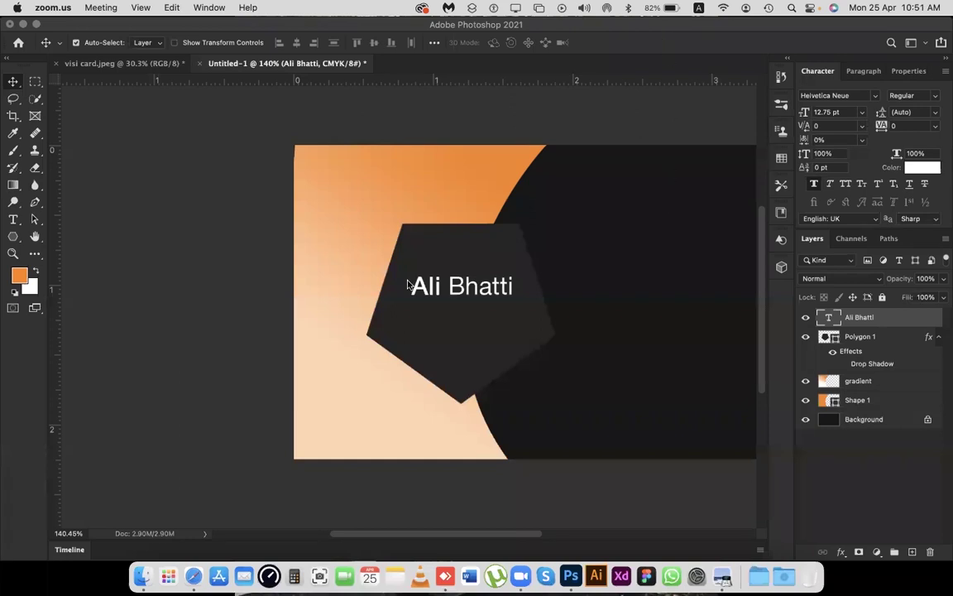
View the two sample cards on the visi card.jpeg mockup, then return to the Untitled-1 card.
{"action": "scroll", "coordinate": [406, 280], "scroll_direction": "right", "scroll_amount": 2}
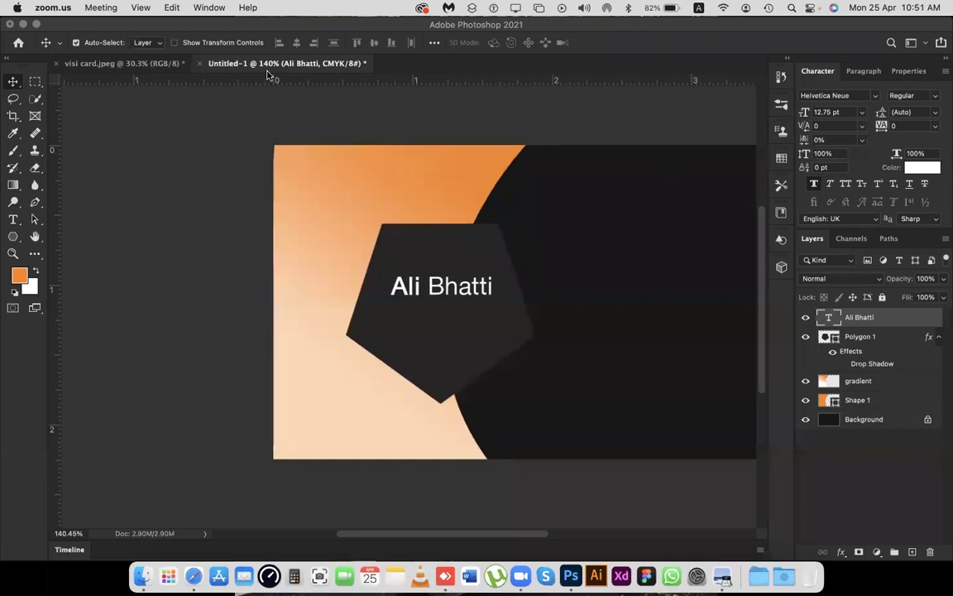
{"action": "left_click", "coordinate": [107, 60]}
{"action": "left_click", "coordinate": [106, 63]}
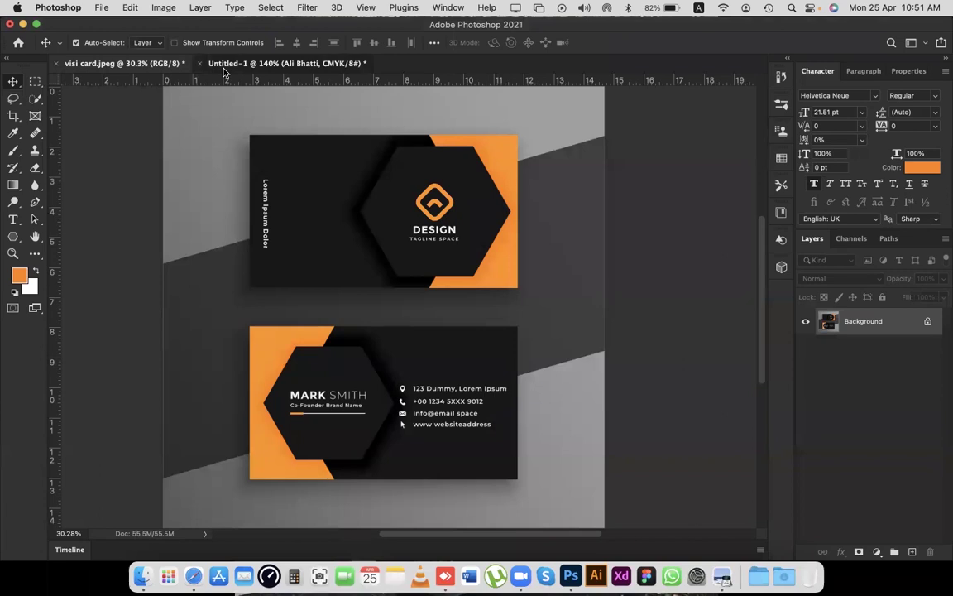
{"action": "left_click", "coordinate": [224, 66]}
Edit the name text so 'Bhatti' uses a thin weight.
{"action": "double_click", "coordinate": [411, 287]}
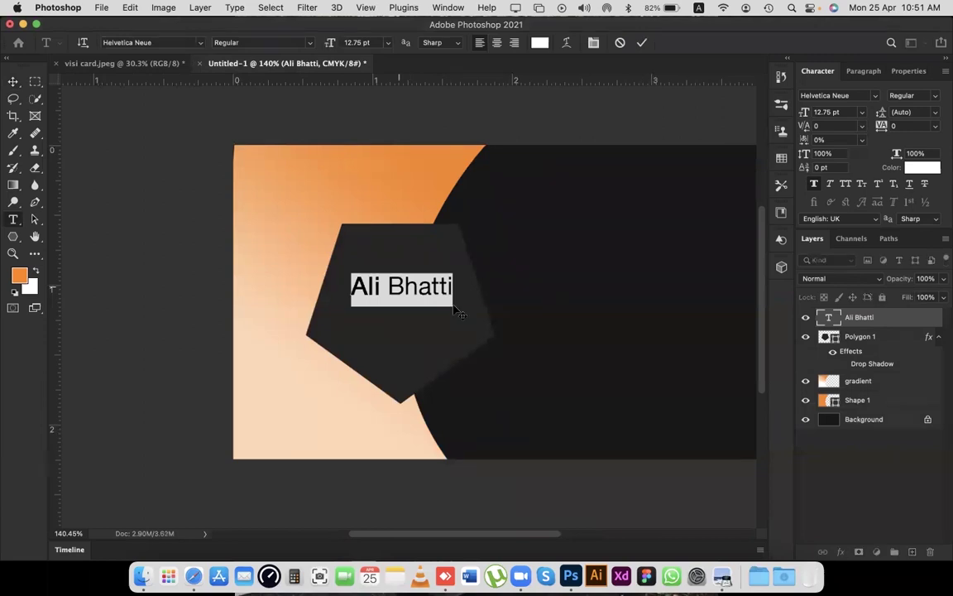
{"action": "left_click", "coordinate": [405, 290]}
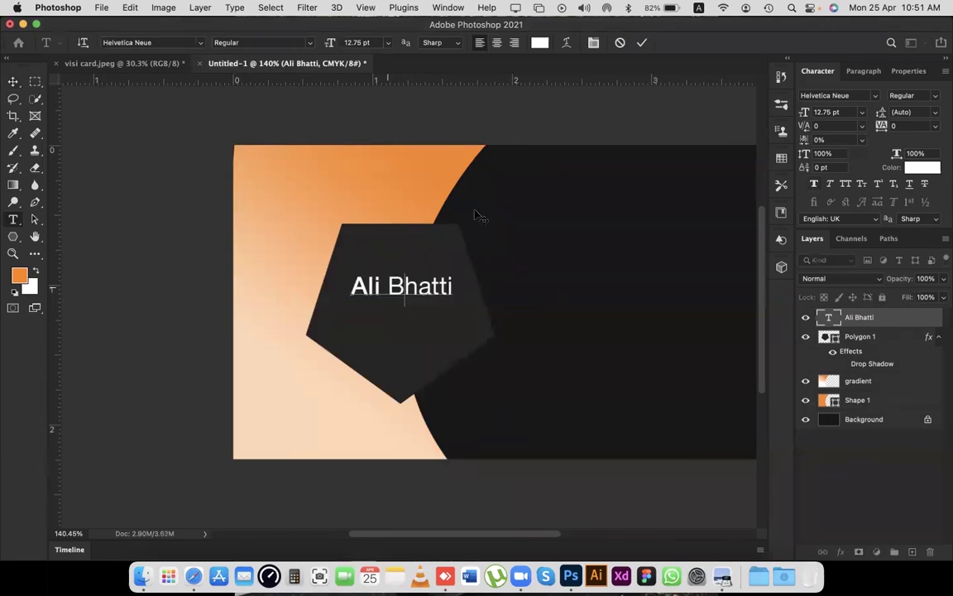
{"action": "key", "text": "Escape"}
{"action": "key", "text": "v"}
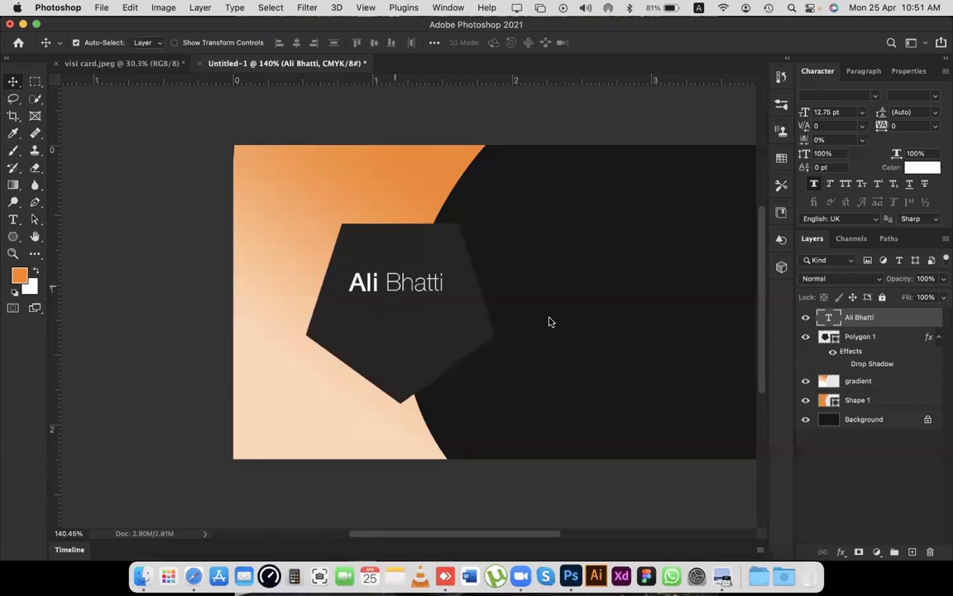
Duplicate the name layer, retype it as 'Graphic Designer' and set it to Thin.
{"action": "key", "text": "super+j"}
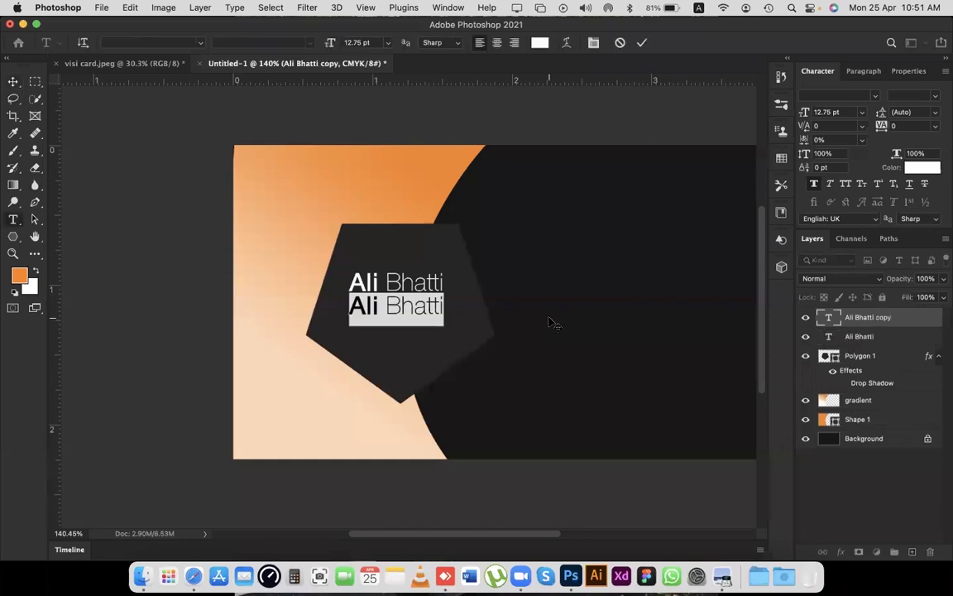
{"action": "type", "text": "Graphic Designer"}
{"action": "key", "text": "super+Return"}
{"action": "key", "text": "v"}
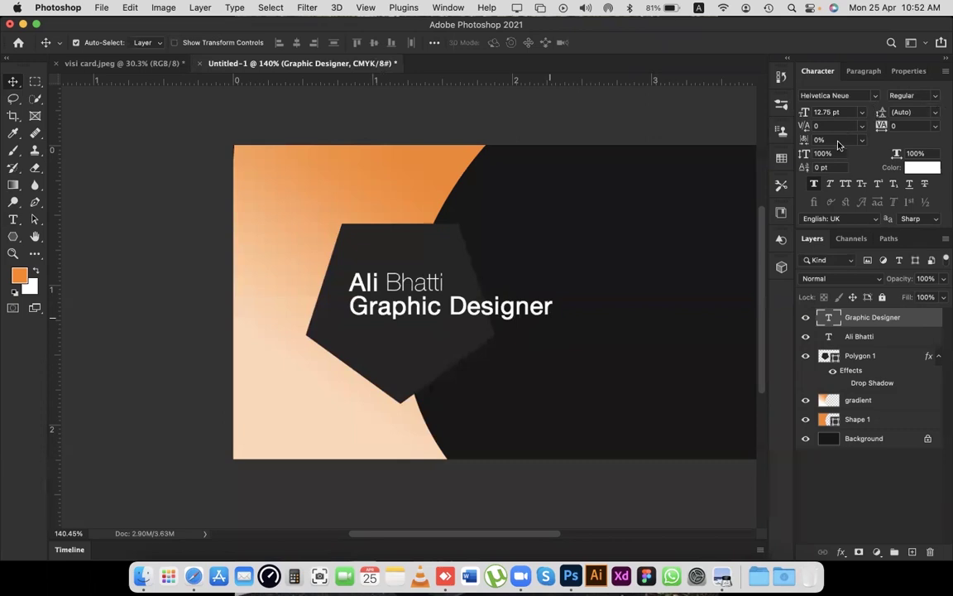
{"action": "left_click", "coordinate": [911, 96]}
{"action": "left_click", "coordinate": [444, 271]}
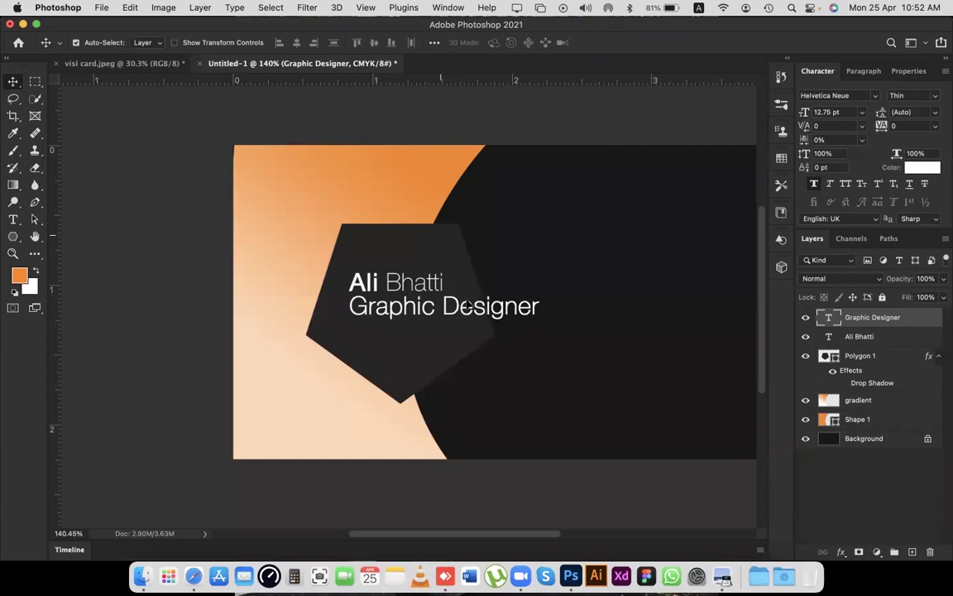
Scale 'Graphic Designer' down to 5.55 pt and centre it beneath the name.
{"action": "key", "text": "super+t"}
{"action": "left_click_drag", "start_coordinate": [526, 299], "coordinate": [489, 307]}
{"action": "mouse_move", "coordinate": [404, 315]}
{"action": "left_mouse_down"}
{"action": "mouse_move", "coordinate": [378, 314]}
{"action": "mouse_move", "coordinate": [414, 316]}
{"action": "mouse_move", "coordinate": [416, 306]}
{"action": "left_mouse_up"}
{"action": "scroll", "coordinate": [398, 303], "scroll_direction": "up", "scroll_amount": 5}
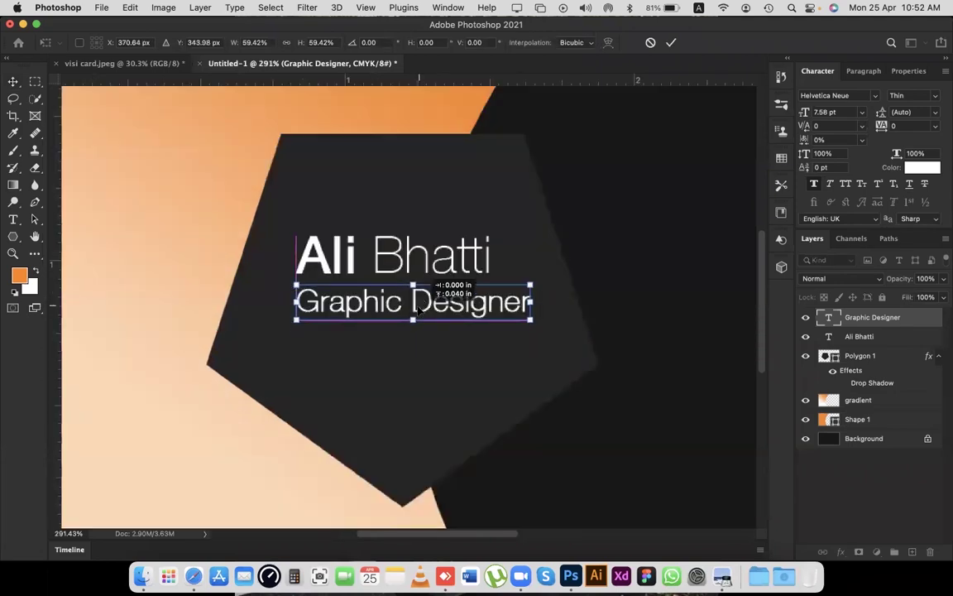
{"action": "left_click_drag", "start_coordinate": [531, 284], "coordinate": [429, 302]}
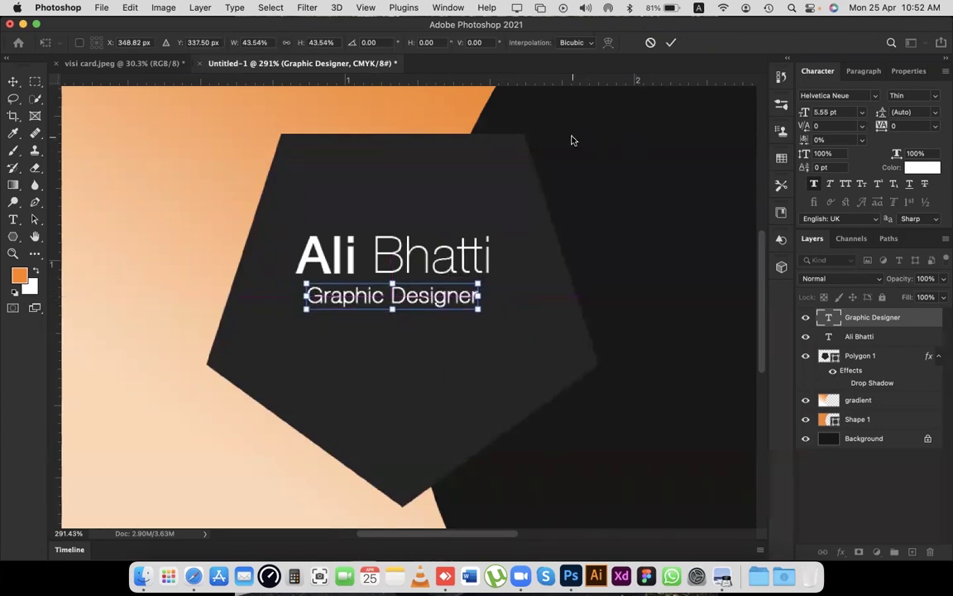
{"action": "left_click_drag", "start_coordinate": [410, 306], "coordinate": [410, 307]}
{"action": "key", "text": "Return"}
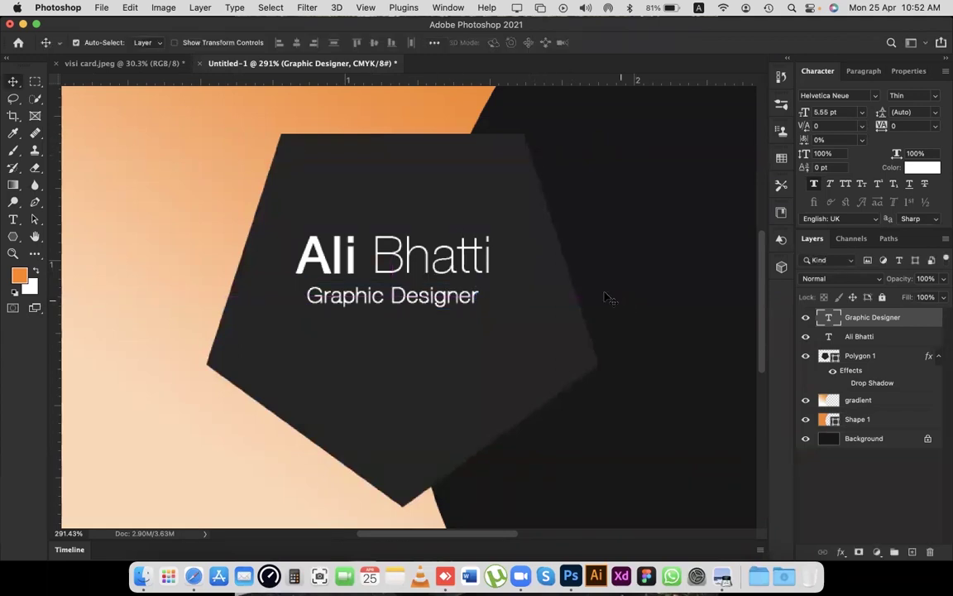
{"action": "scroll", "coordinate": [513, 281], "scroll_direction": "down", "scroll_amount": 6}
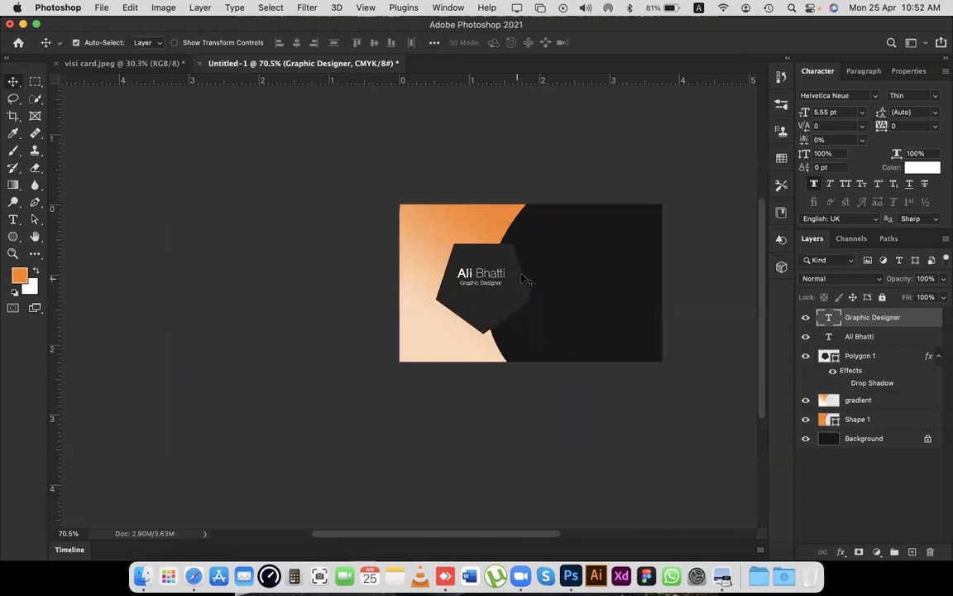
{"action": "scroll", "coordinate": [524, 278], "scroll_direction": "up", "scroll_amount": 3}
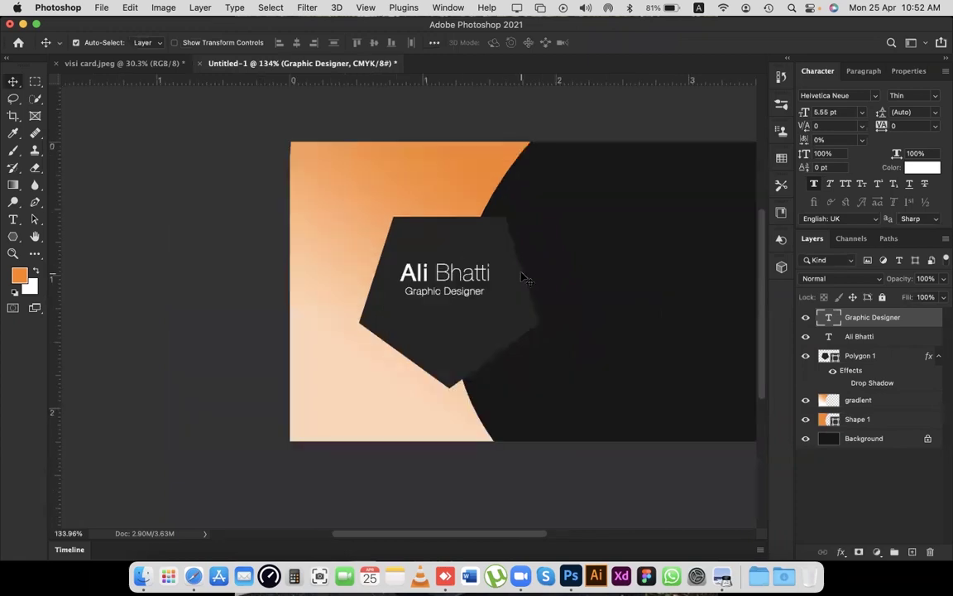
Zoom in on the underlined name in the visi card.jpeg mockup for reference.
{"action": "left_click", "coordinate": [139, 65]}
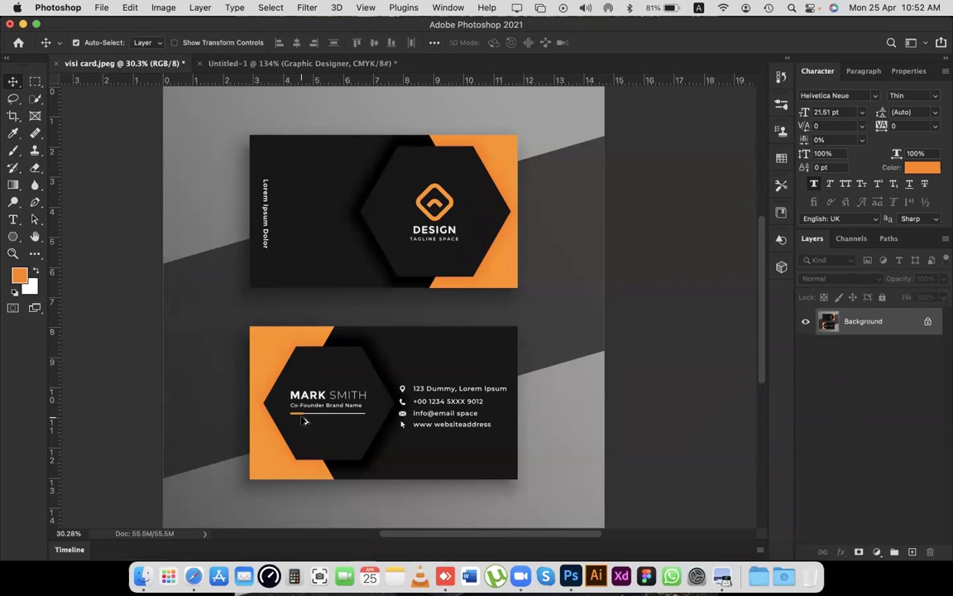
{"action": "scroll", "coordinate": [304, 421], "scroll_direction": "up", "scroll_amount": 5}
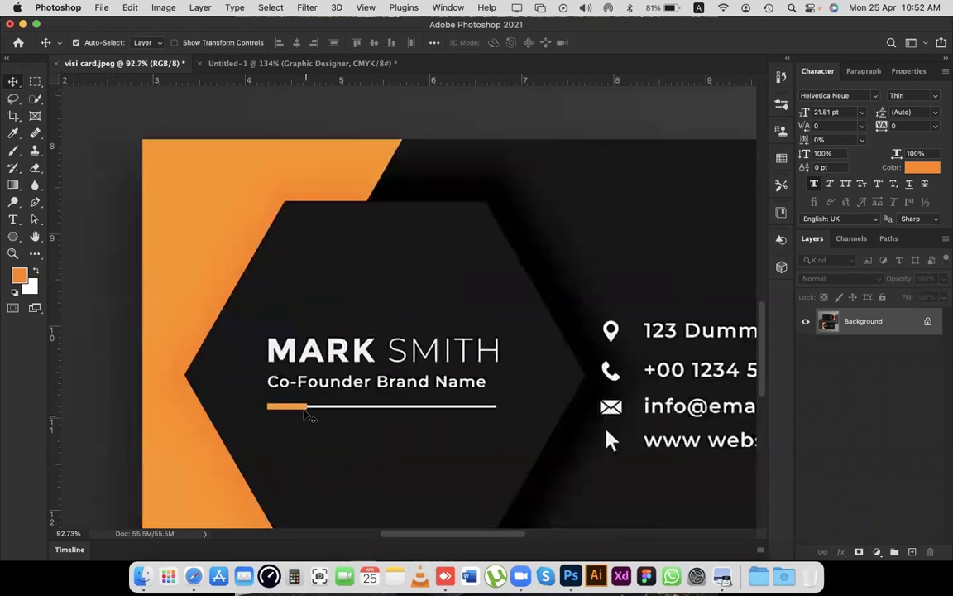
{"action": "scroll", "coordinate": [307, 411], "scroll_direction": "down", "scroll_amount": 3}
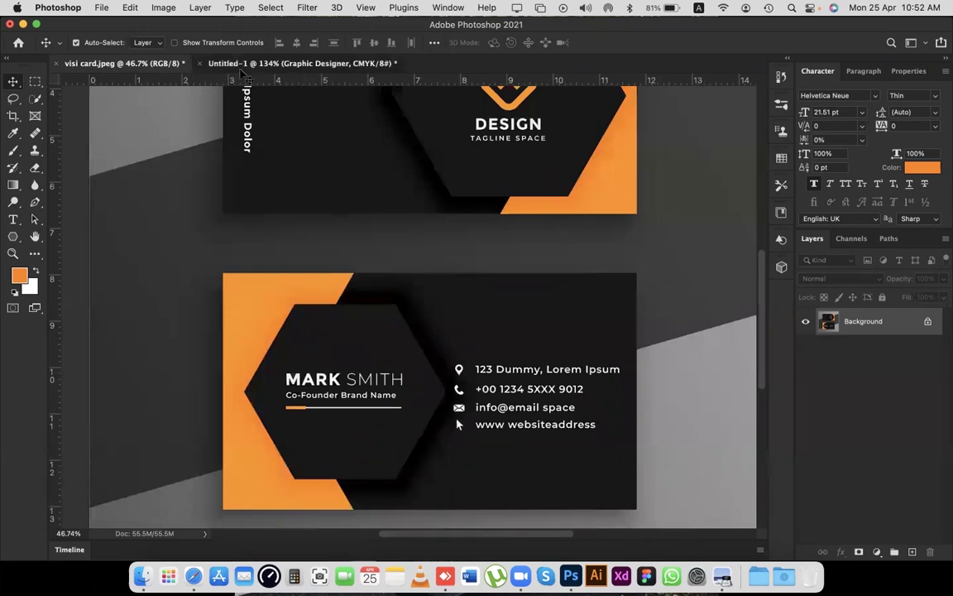
Back on Untitled-1, deselect the Graphic Designer layer and pick the Shape tool.
{"action": "left_click", "coordinate": [235, 63]}
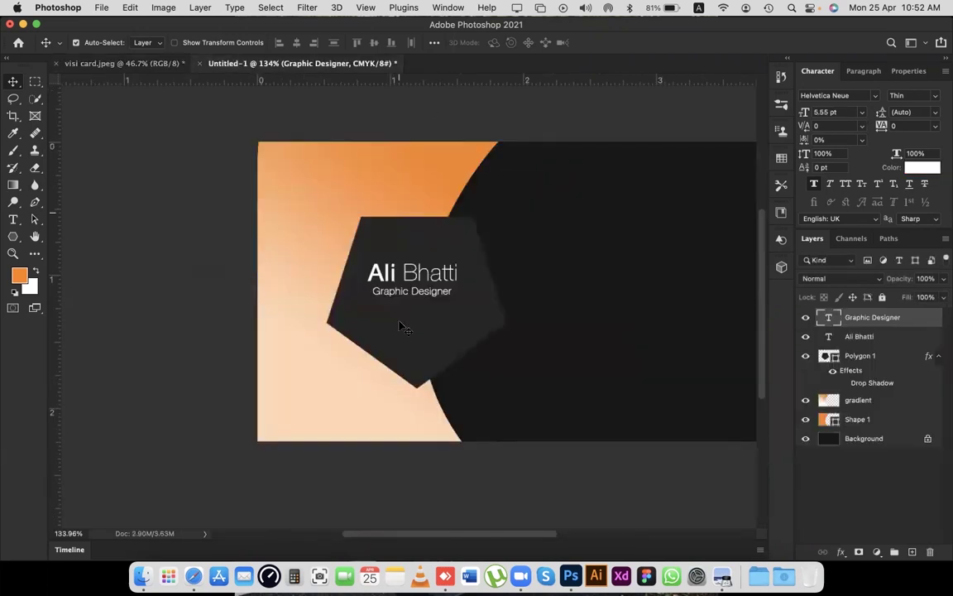
{"action": "left_click", "coordinate": [389, 131]}
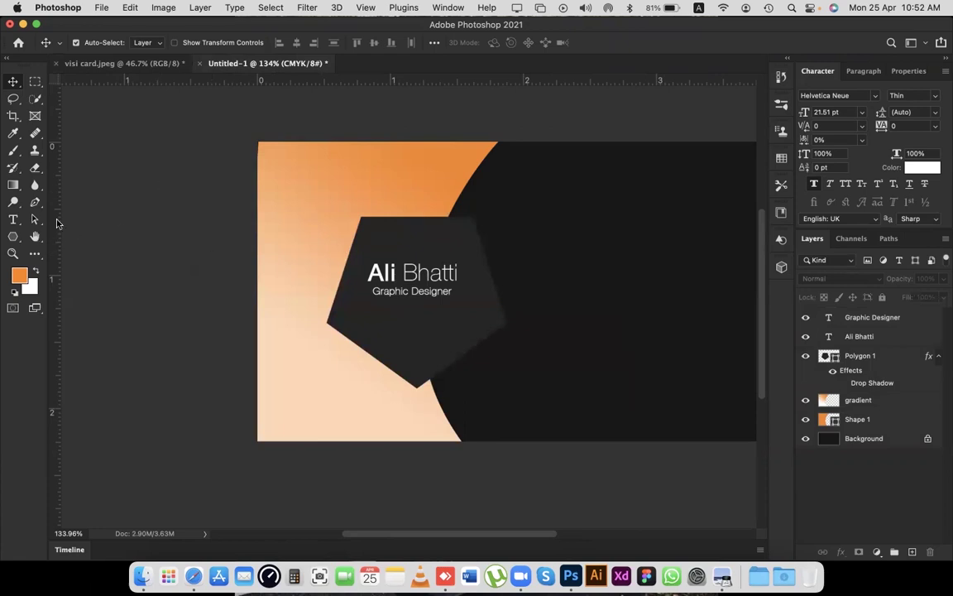
{"action": "left_click", "coordinate": [15, 237]}
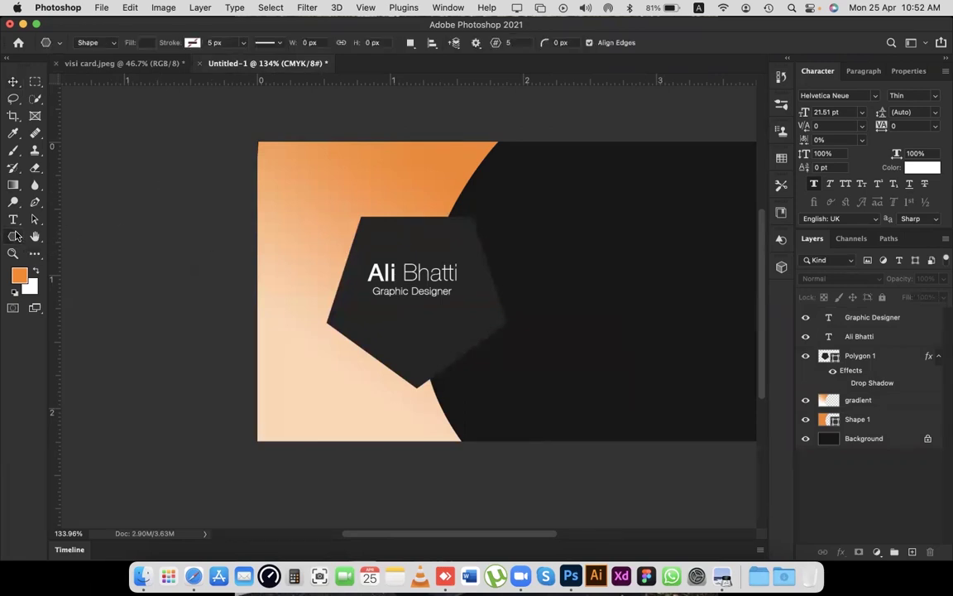
Draw a thin white rounded-rectangle line under the 'Graphic Designer' subtitle.
{"action": "right_click", "coordinate": [15, 237]}
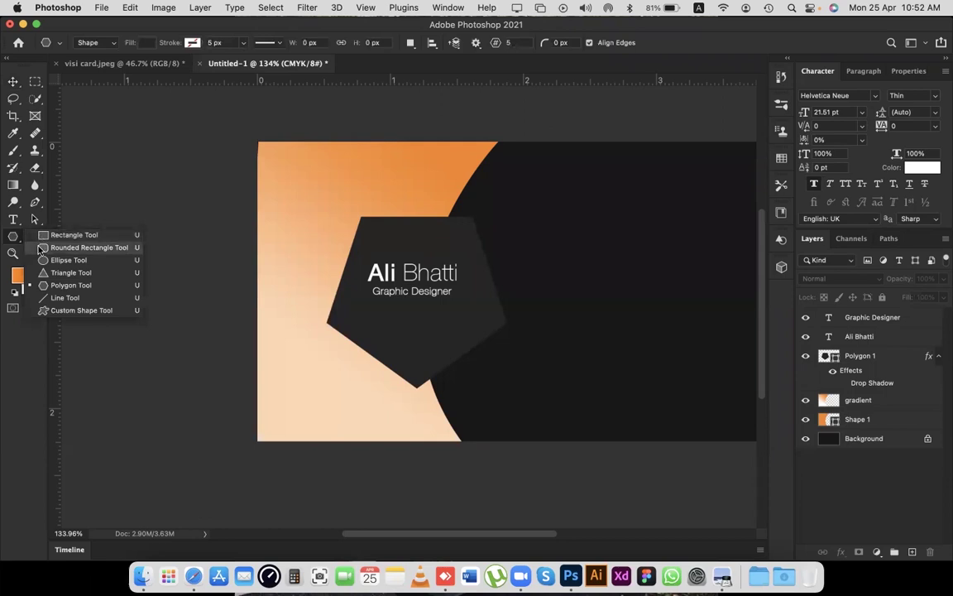
{"action": "left_click", "coordinate": [40, 248]}
{"action": "left_click", "coordinate": [146, 43]}
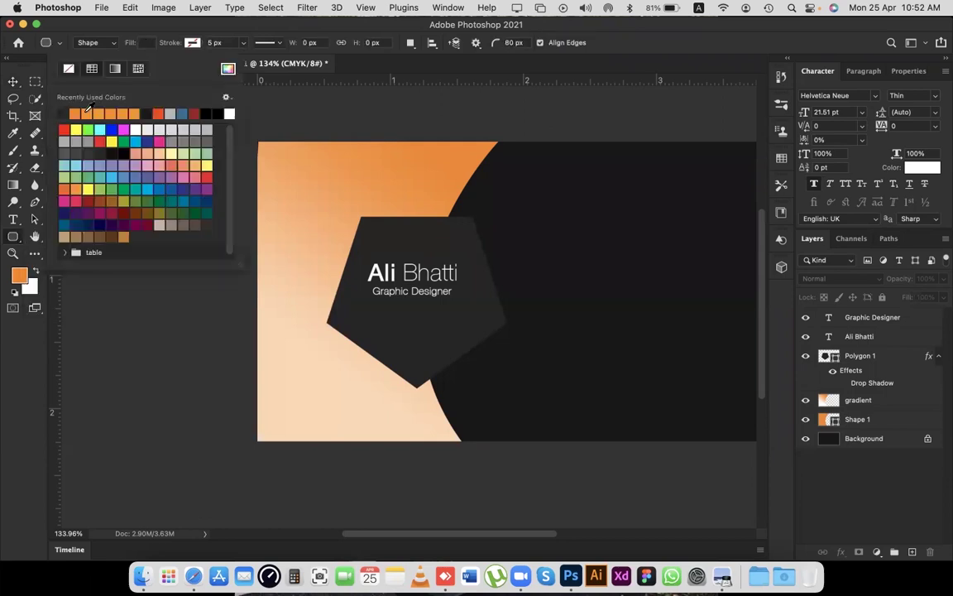
{"action": "left_click", "coordinate": [115, 29]}
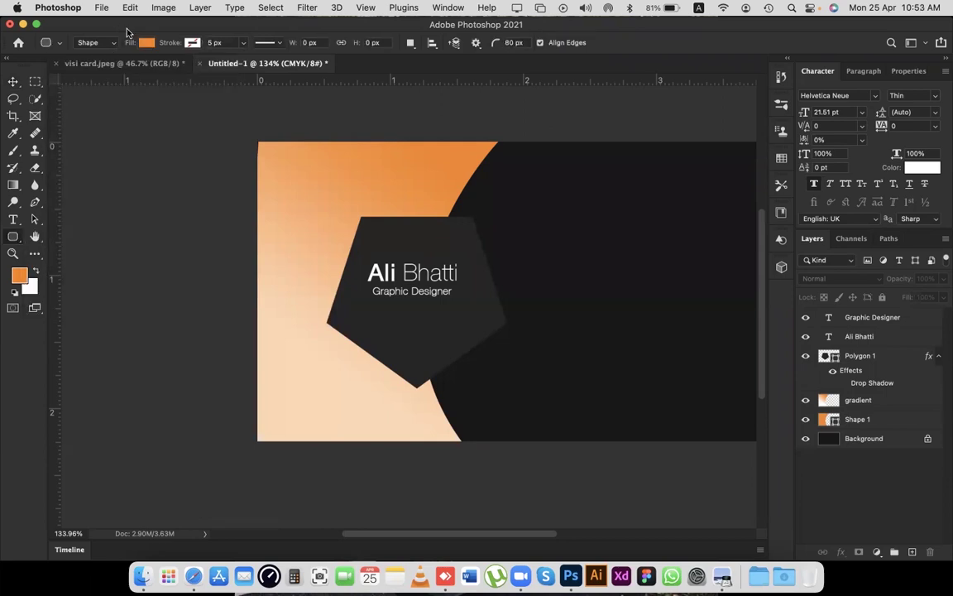
{"action": "left_click", "coordinate": [146, 42]}
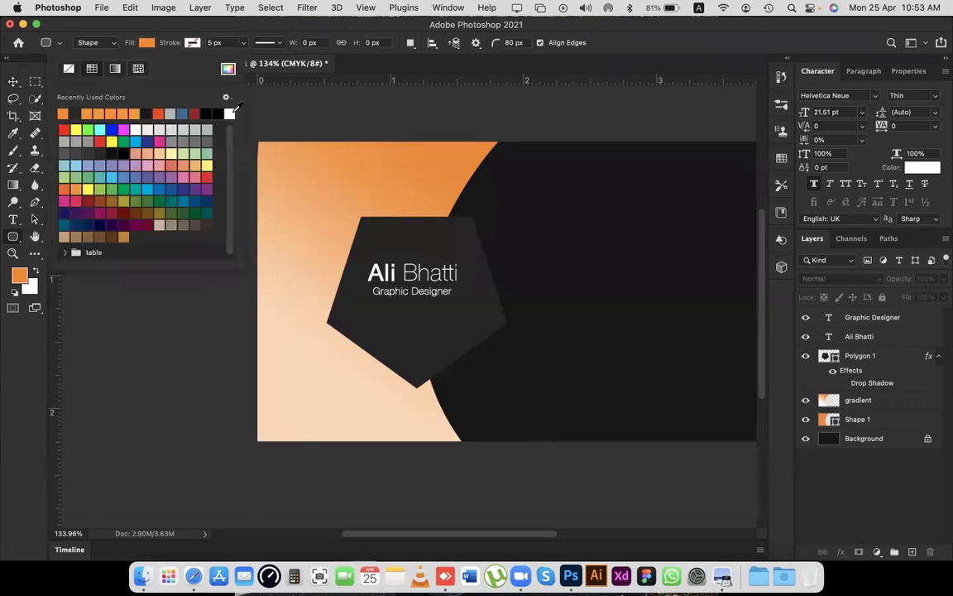
{"action": "left_click", "coordinate": [357, 226]}
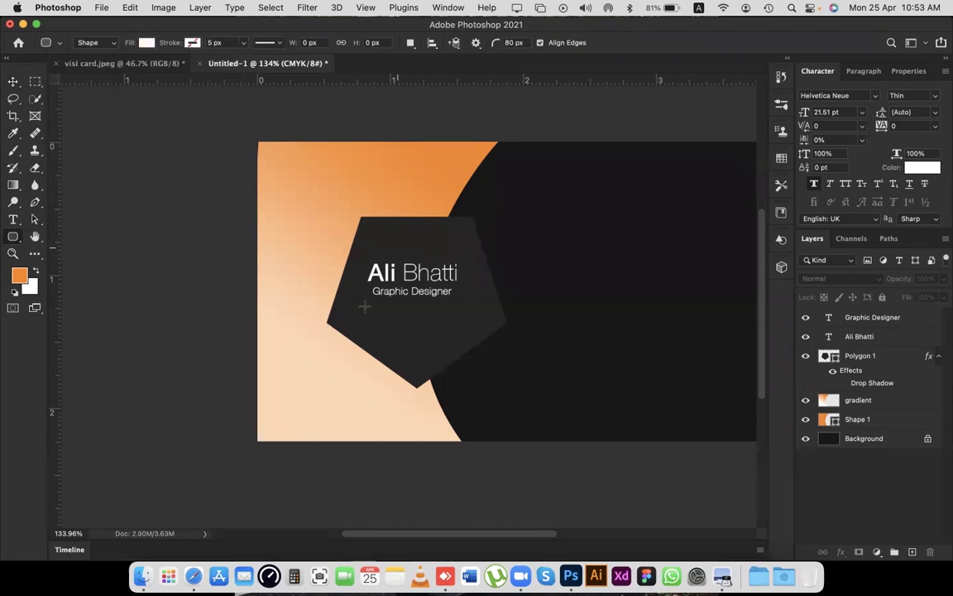
{"action": "left_click_drag", "start_coordinate": [339, 312], "coordinate": [480, 323]}
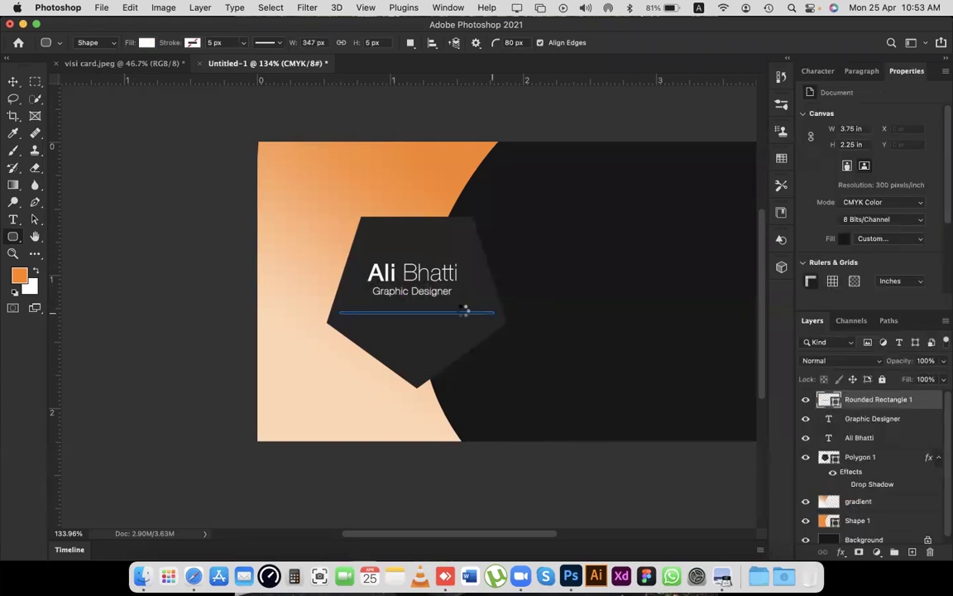
Nudge the white line up closer to the subtitle, then duplicate it.
{"action": "left_click", "coordinate": [408, 314]}
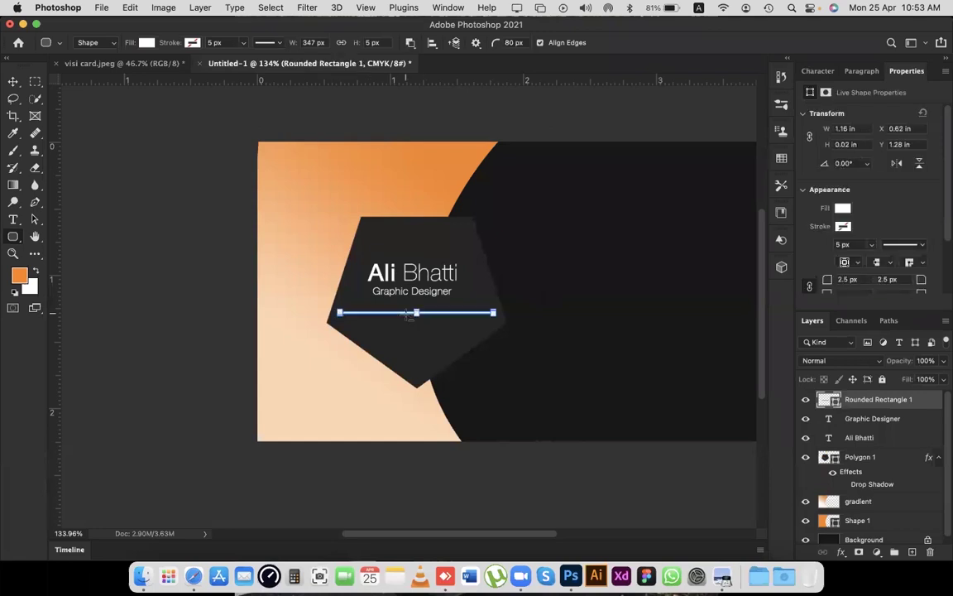
{"action": "scroll", "coordinate": [408, 314], "scroll_direction": "up", "scroll_amount": 3}
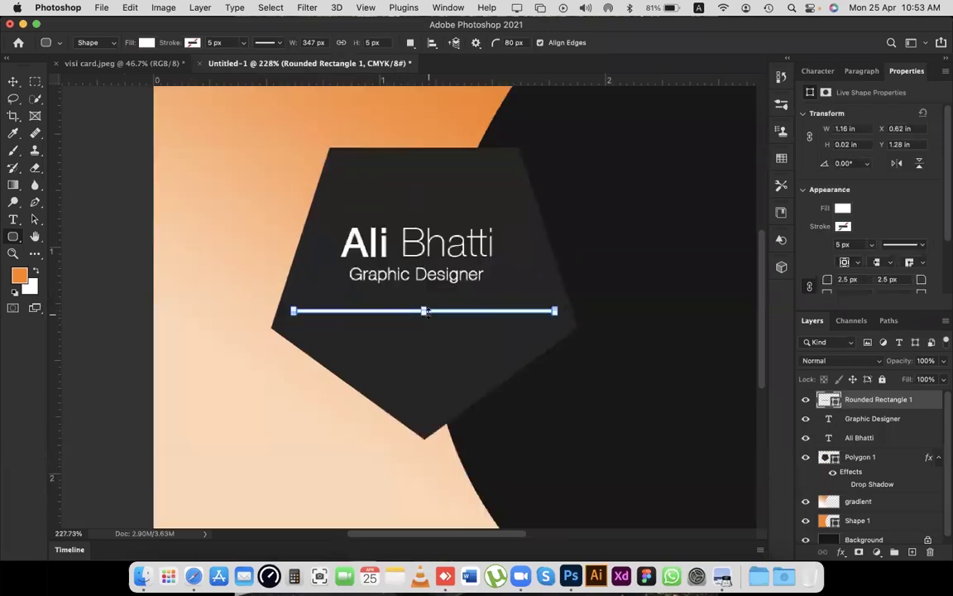
{"action": "left_click_drag", "start_coordinate": [425, 312], "coordinate": [480, 314]}
{"action": "key", "text": "v"}
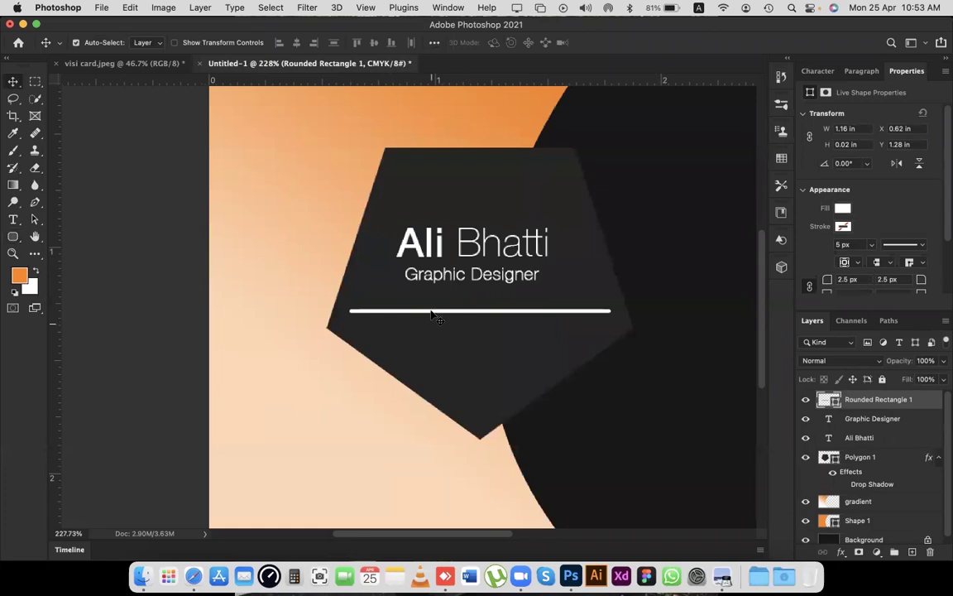
{"action": "left_click", "coordinate": [432, 314]}
{"action": "key", "text": "Up"}
{"action": "key", "text": "Up"}
{"action": "key", "text": "Up"}
{"action": "key", "text": "Down"}
{"action": "key", "text": "Down"}
{"action": "key", "text": "Down"}
{"action": "key", "text": "Up"}
{"action": "key", "text": "Up"}
{"action": "key", "text": "Up"}
{"action": "key", "text": "Up"}
{"action": "key", "text": "Up"}
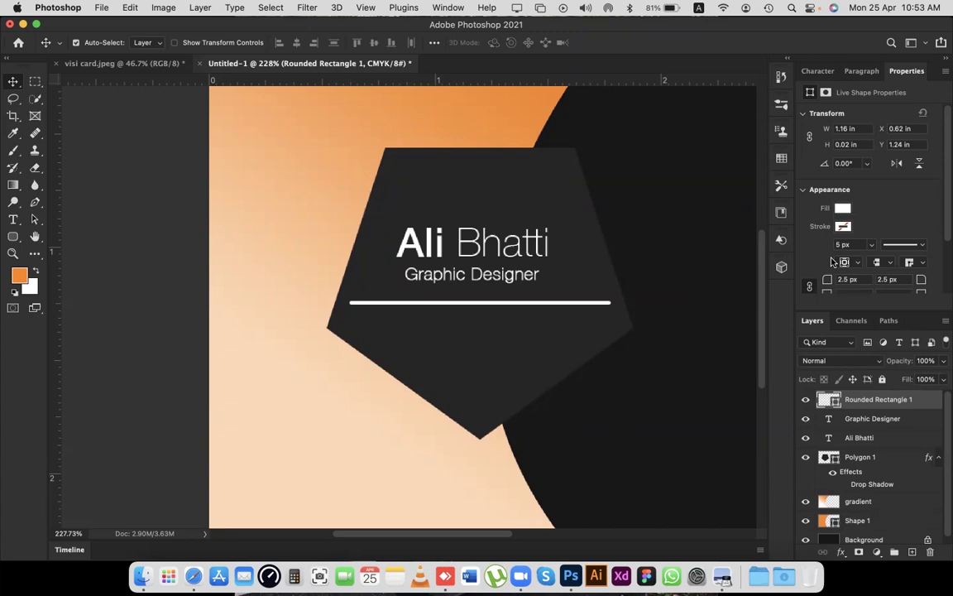
{"action": "key", "text": "super+j"}
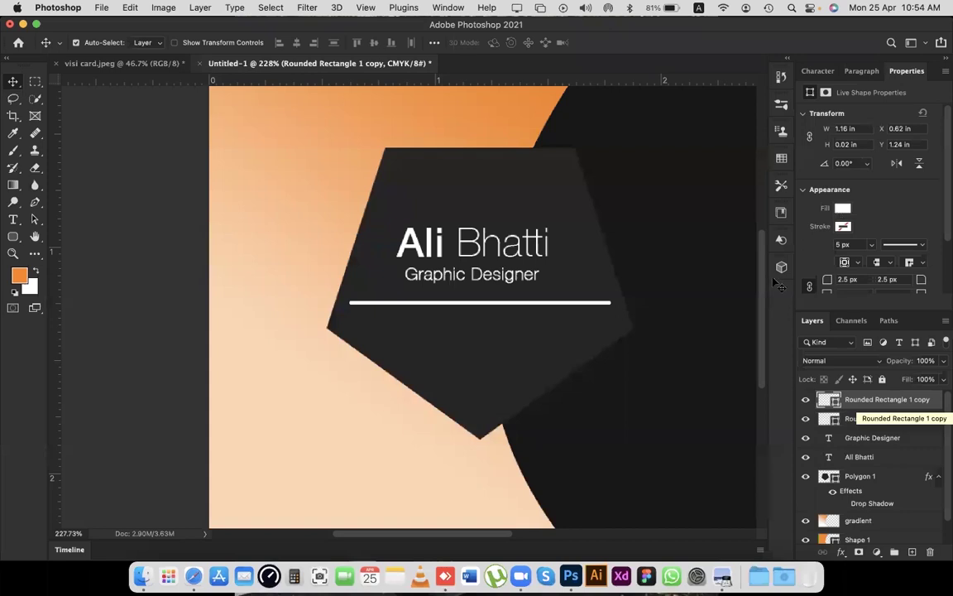
Make the line copy orange and shorten it to a short segment at the left end.
{"action": "left_click", "coordinate": [843, 226]}
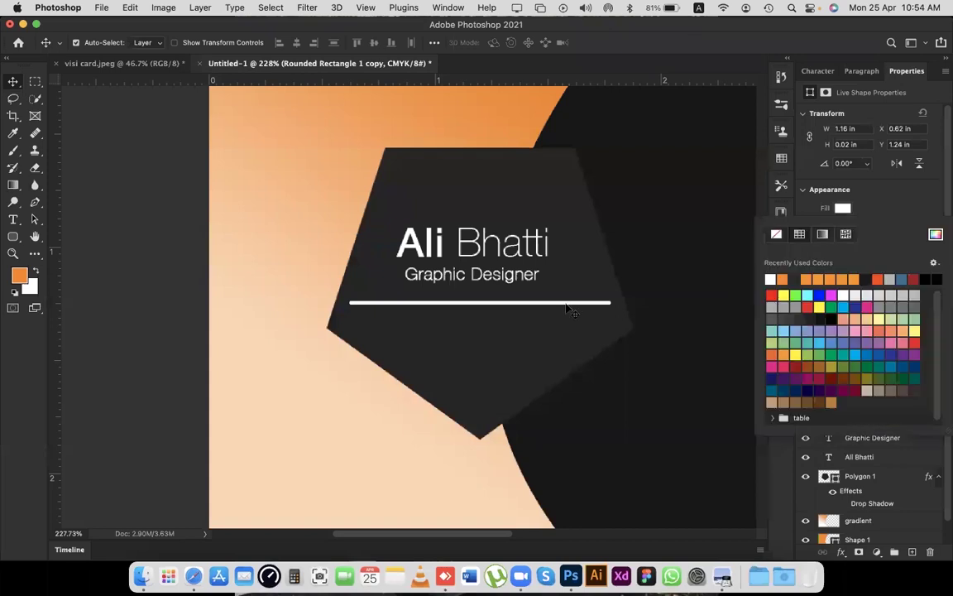
{"action": "left_click", "coordinate": [459, 302]}
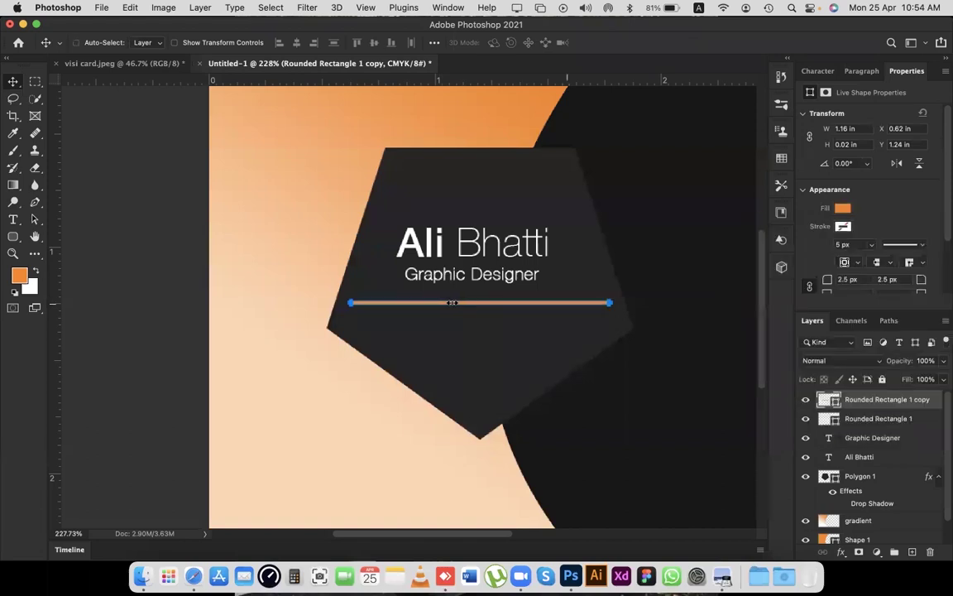
{"action": "key", "text": "super+t"}
{"action": "left_click_drag", "start_coordinate": [610, 303], "coordinate": [389, 303]}
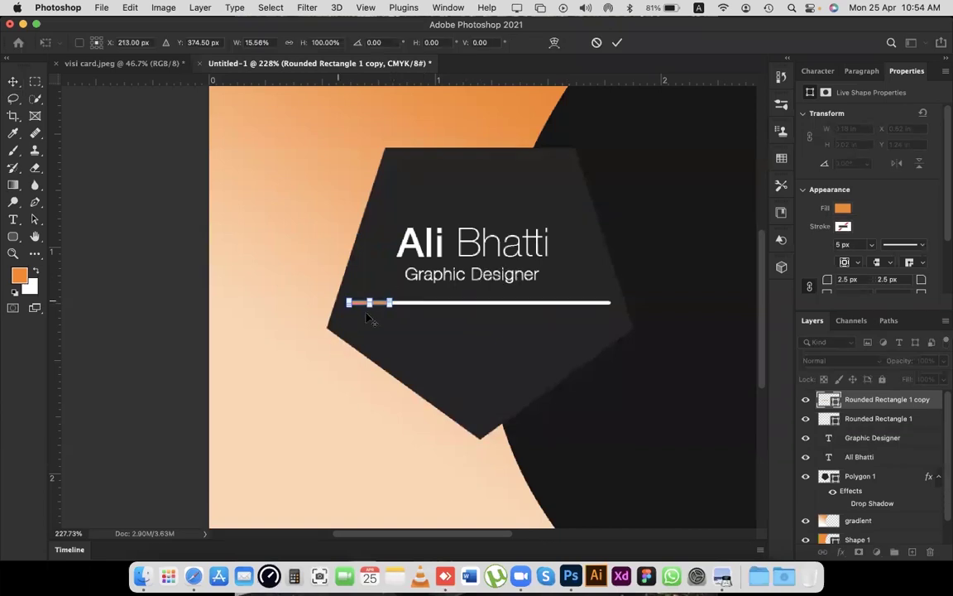
{"action": "scroll", "coordinate": [364, 308], "scroll_direction": "up", "scroll_amount": 3}
{"action": "scroll", "coordinate": [407, 285], "scroll_direction": "up", "scroll_amount": 3}
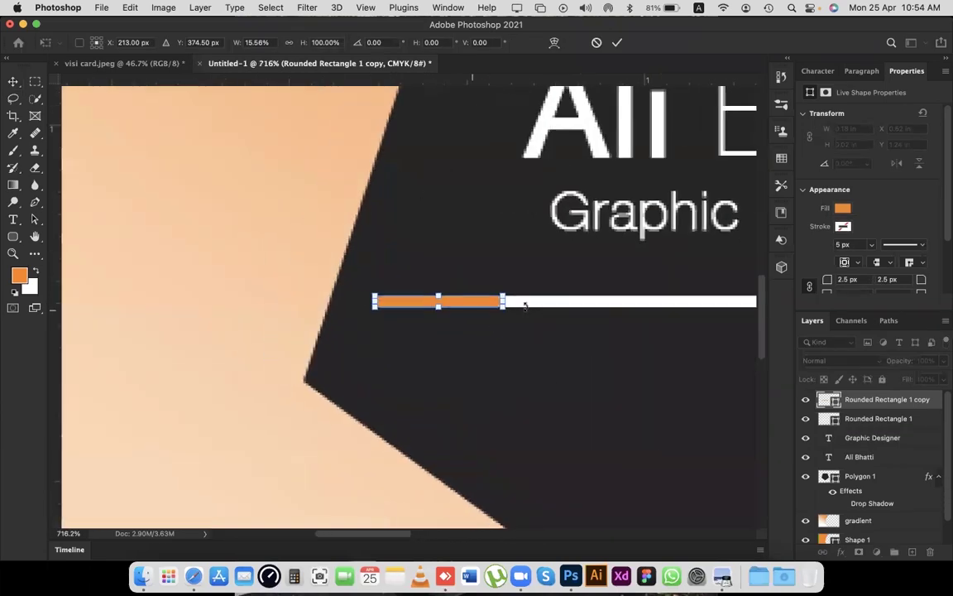
{"action": "left_click_drag", "start_coordinate": [503, 303], "coordinate": [407, 292]}
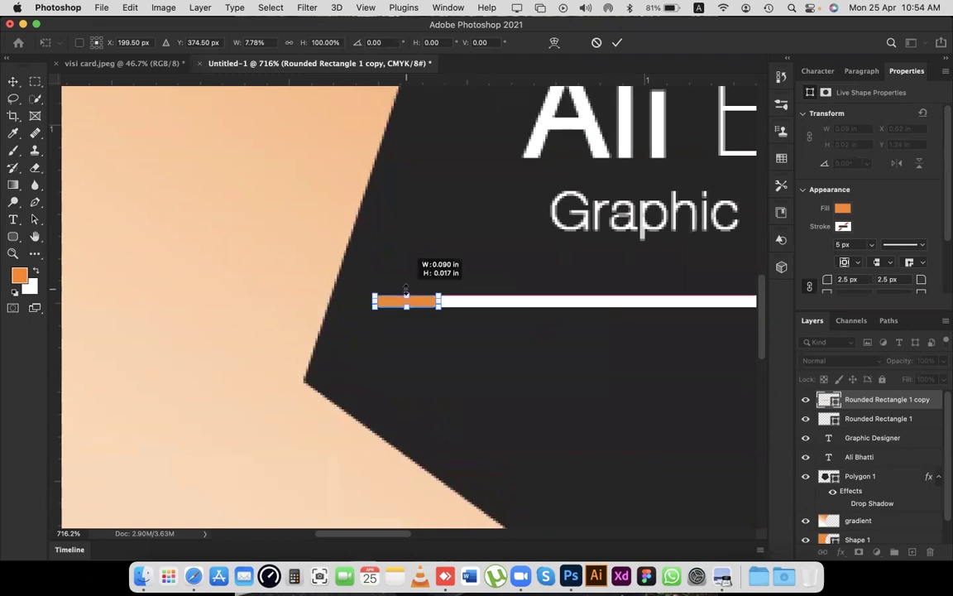
{"action": "left_click_drag", "start_coordinate": [406, 292], "coordinate": [406, 293]}
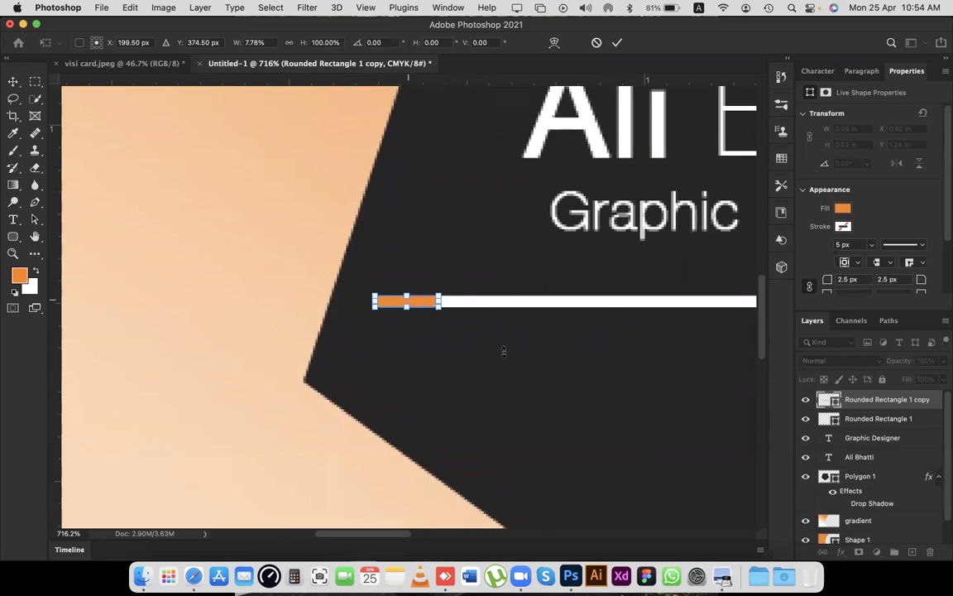
{"action": "key", "text": "super+equal"}
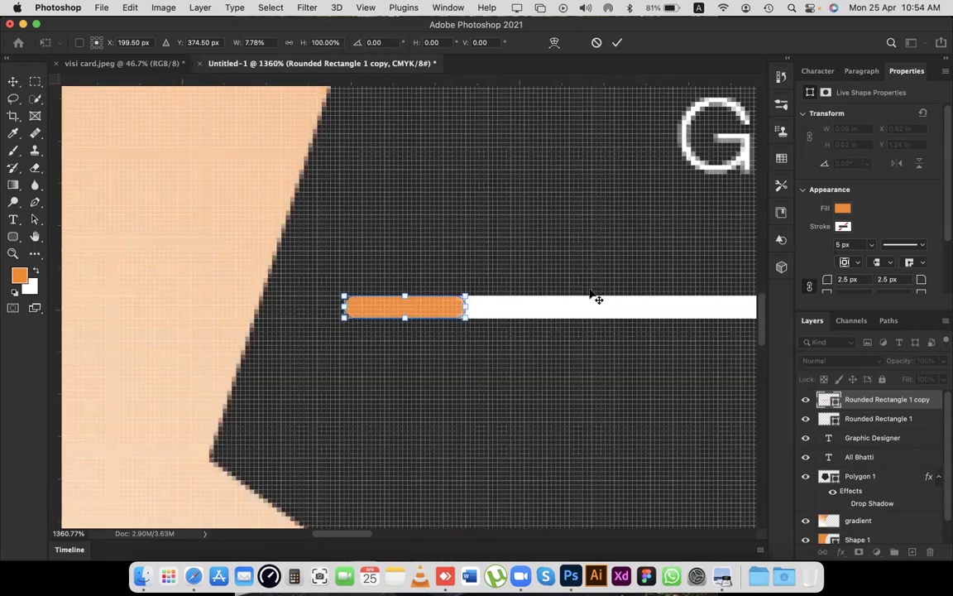
{"action": "key", "text": "super+equal"}
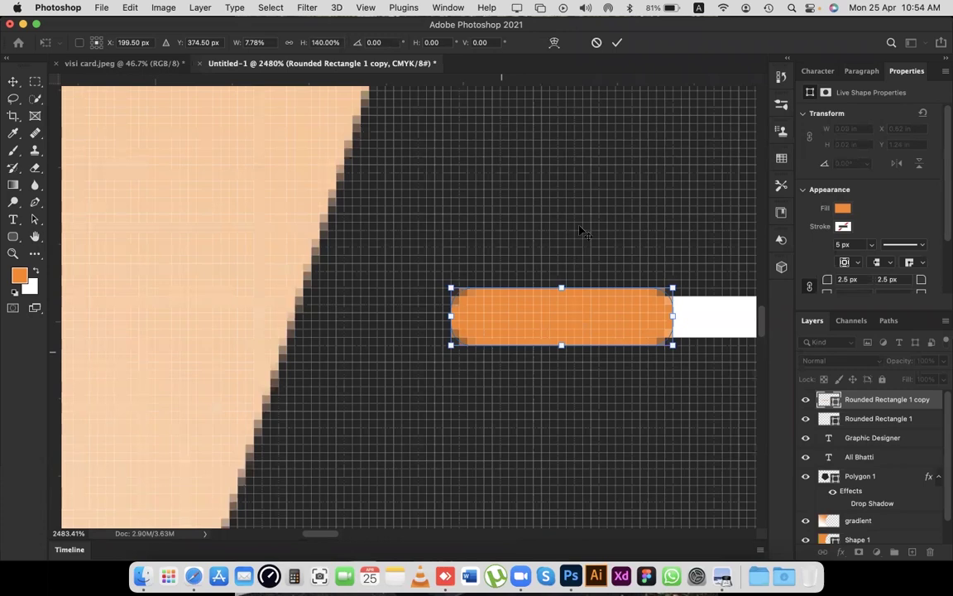
{"action": "key", "text": "Return"}
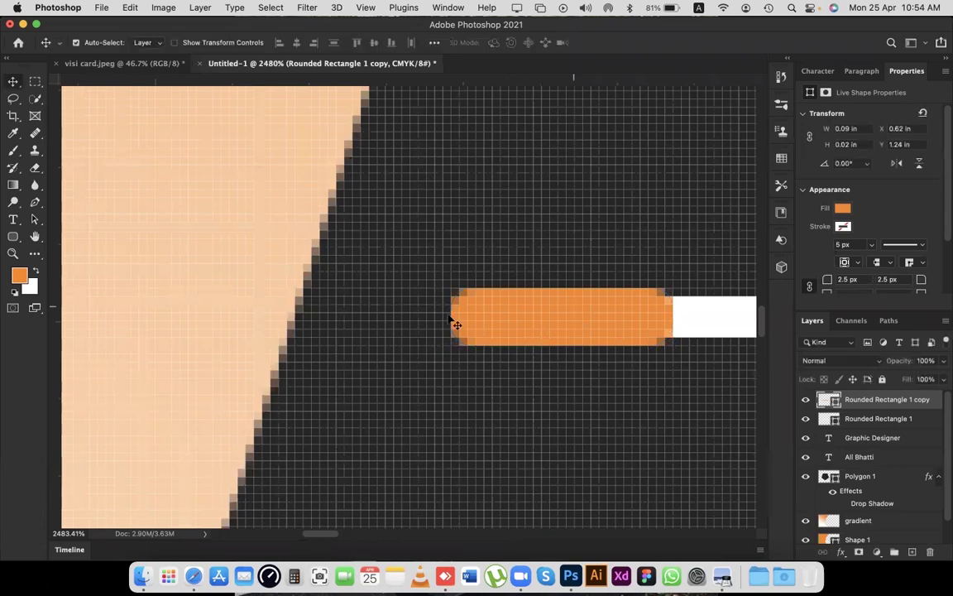
{"action": "key", "text": "super+0"}
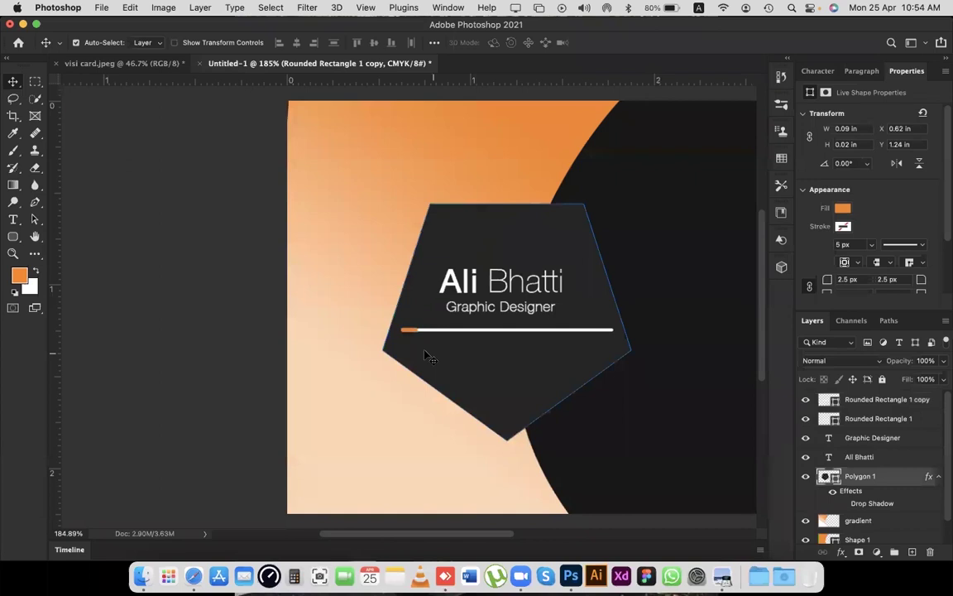
Dismiss the path transform error and lengthen the orange segment slightly along the white line.
{"action": "left_click", "coordinate": [356, 337]}
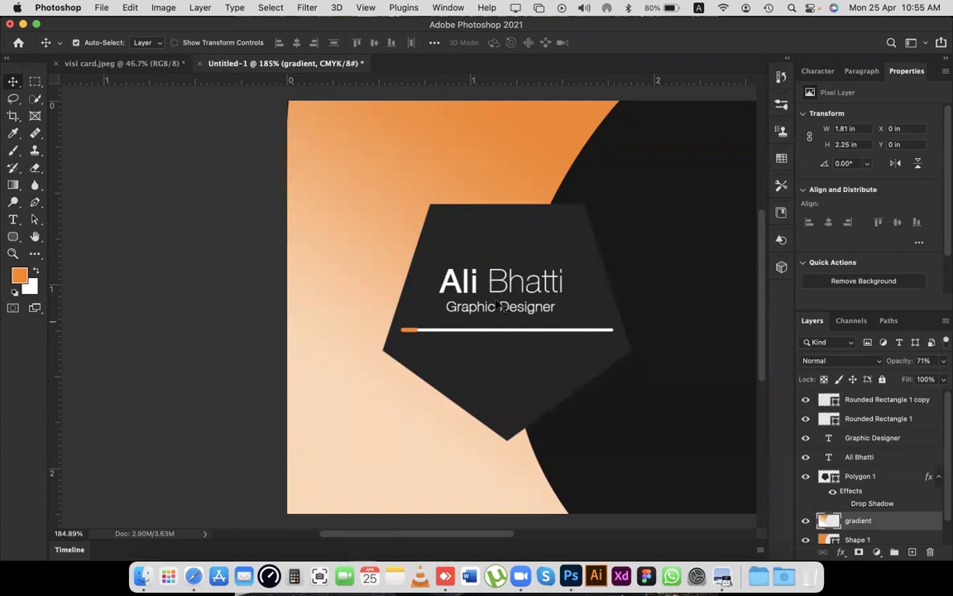
{"action": "scroll", "coordinate": [377, 324], "scroll_direction": "up", "scroll_amount": 3}
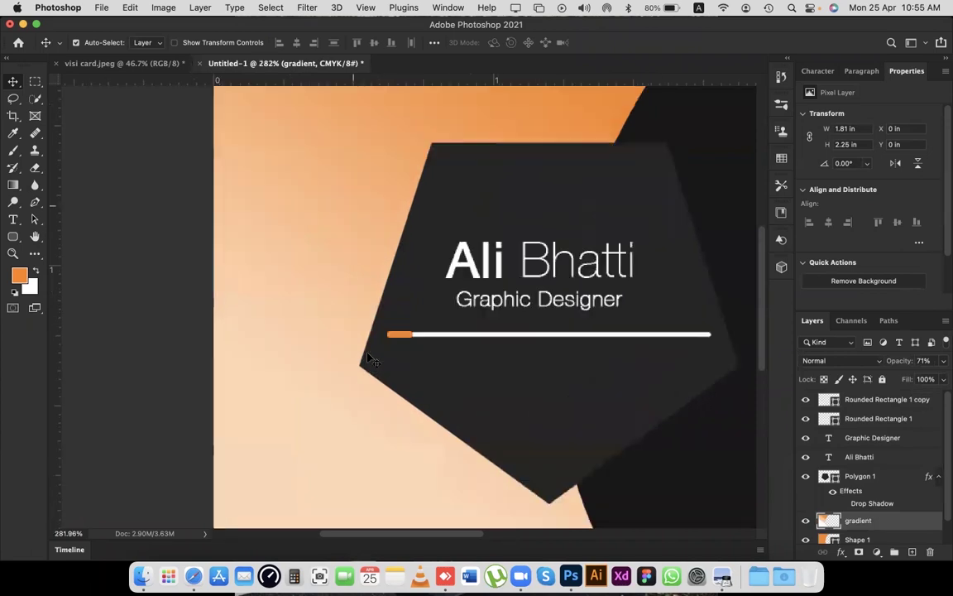
{"action": "scroll", "coordinate": [367, 356], "scroll_direction": "up", "scroll_amount": 5}
{"action": "left_click_drag", "start_coordinate": [368, 356], "coordinate": [459, 261]}
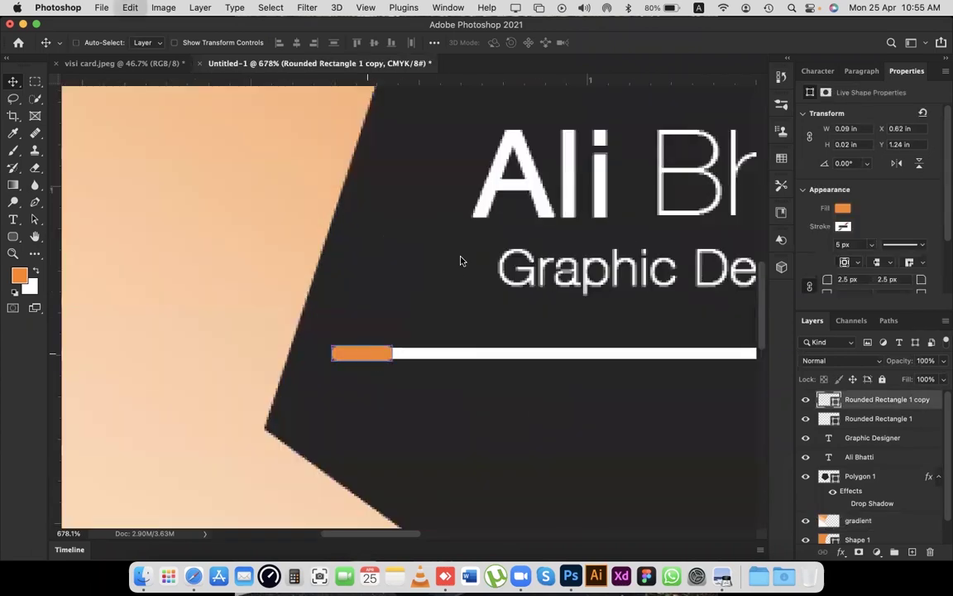
{"action": "left_click", "coordinate": [463, 254]}
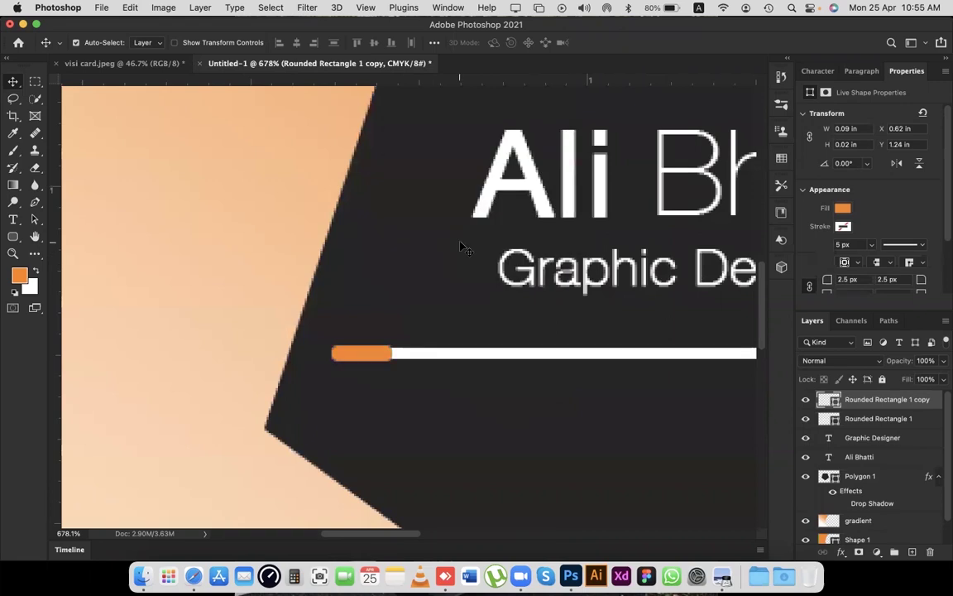
{"action": "key", "text": "super+t"}
{"action": "left_click_drag", "start_coordinate": [410, 351], "coordinate": [444, 354]}
{"action": "key", "text": "Return"}
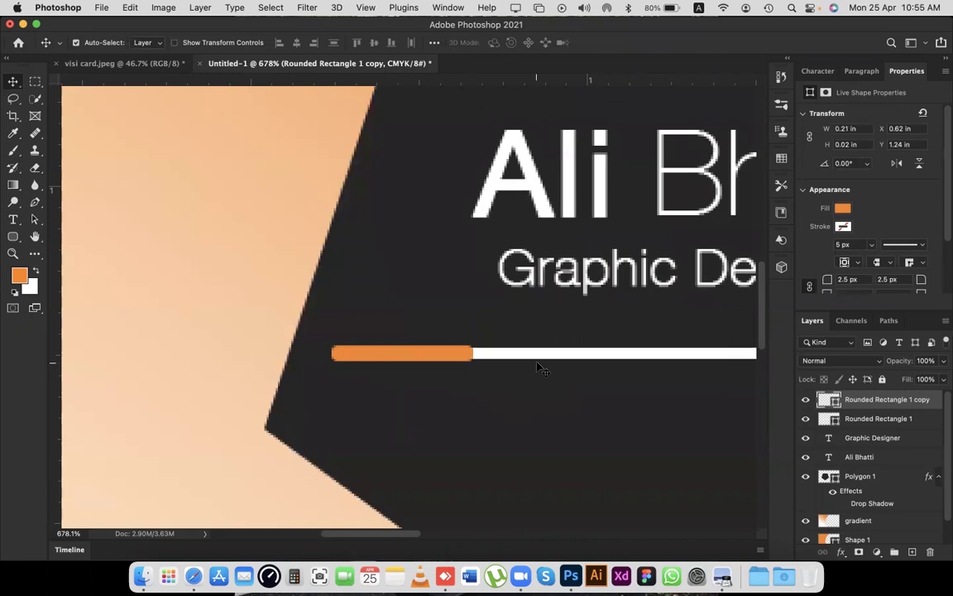
Show the guides over the card with Cmd+;.
{"action": "scroll", "coordinate": [537, 362], "scroll_direction": "down", "scroll_amount": 5}
{"action": "scroll", "coordinate": [537, 369], "scroll_direction": "left", "scroll_amount": 5}
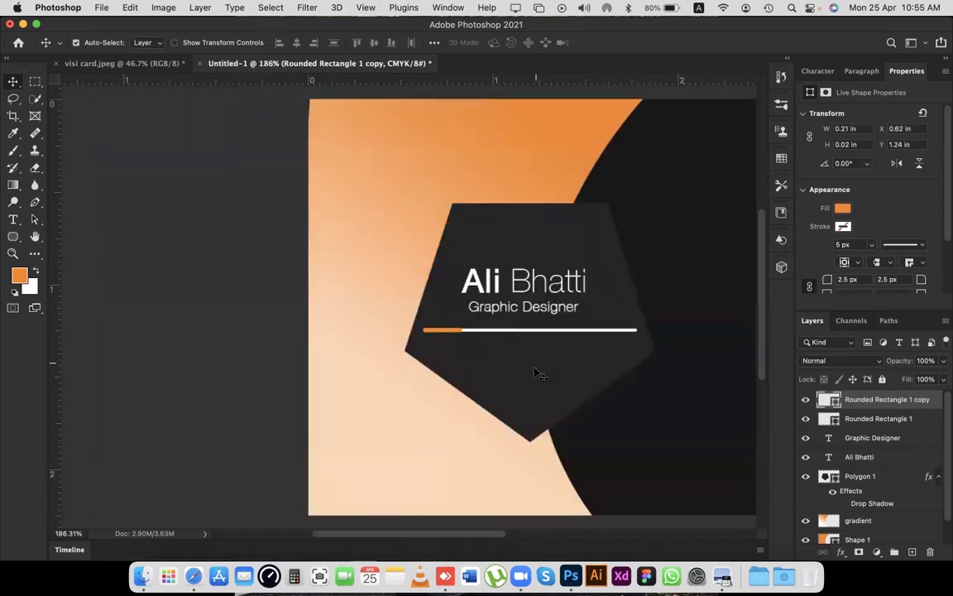
{"action": "scroll", "coordinate": [529, 371], "scroll_direction": "down", "scroll_amount": 3}
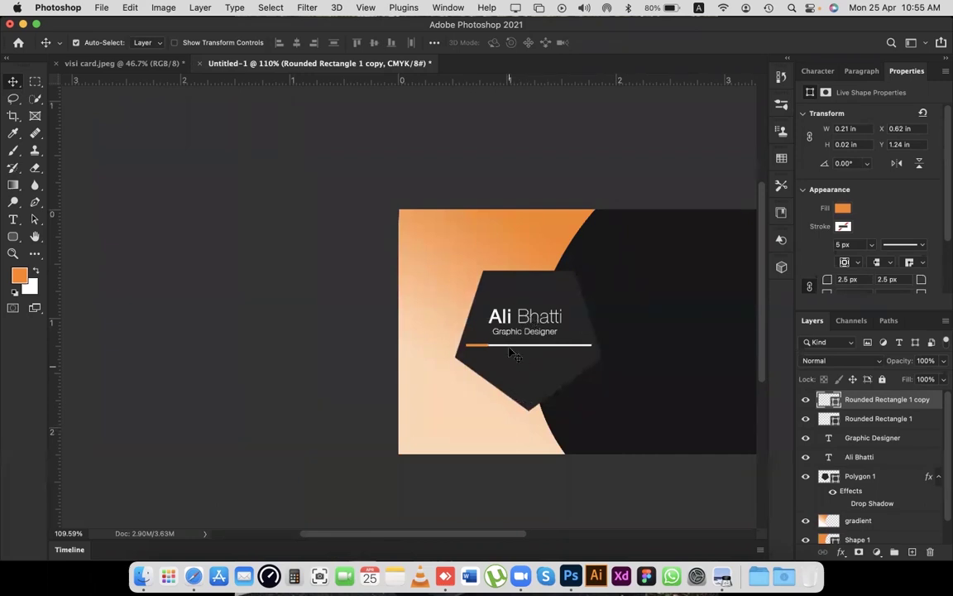
{"action": "key", "text": "super+semicolon"}
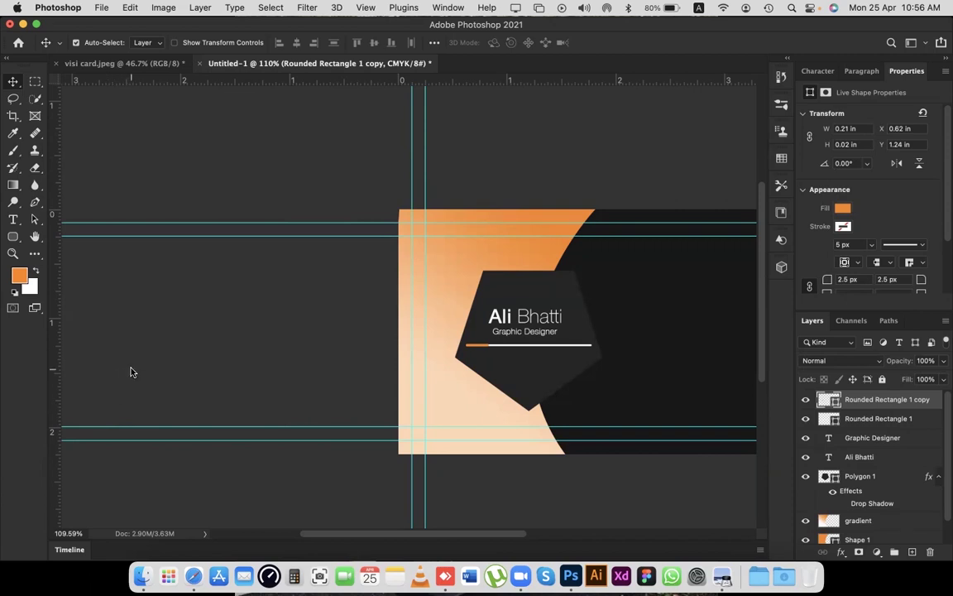
Pan around the card to inspect the guides and the orange-accented underline.
{"action": "scroll", "coordinate": [420, 258], "scroll_direction": "right", "scroll_amount": 5}
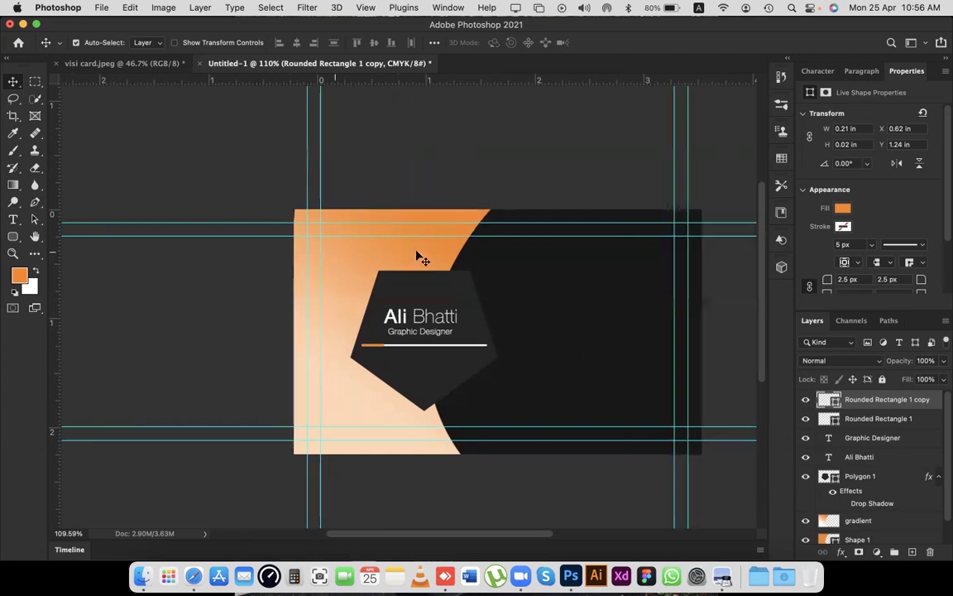
{"action": "scroll", "coordinate": [420, 257], "scroll_direction": "up", "scroll_amount": 1}
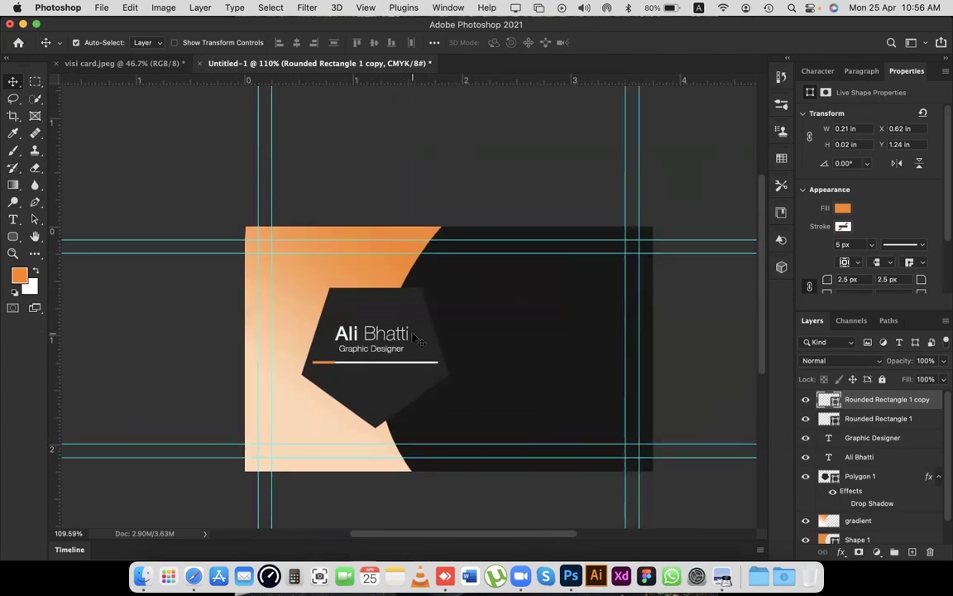
{"action": "scroll", "coordinate": [420, 337], "scroll_direction": "left", "scroll_amount": 2}
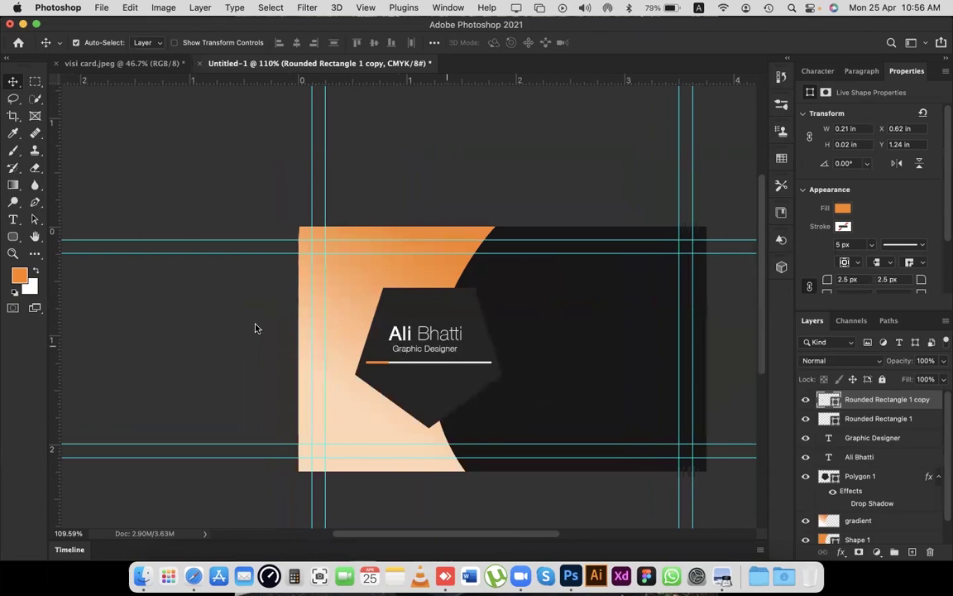
Option-drag the 'Graphic Designer' text into a column of four lines on the card's dark right side.
{"action": "left_click", "coordinate": [423, 352]}
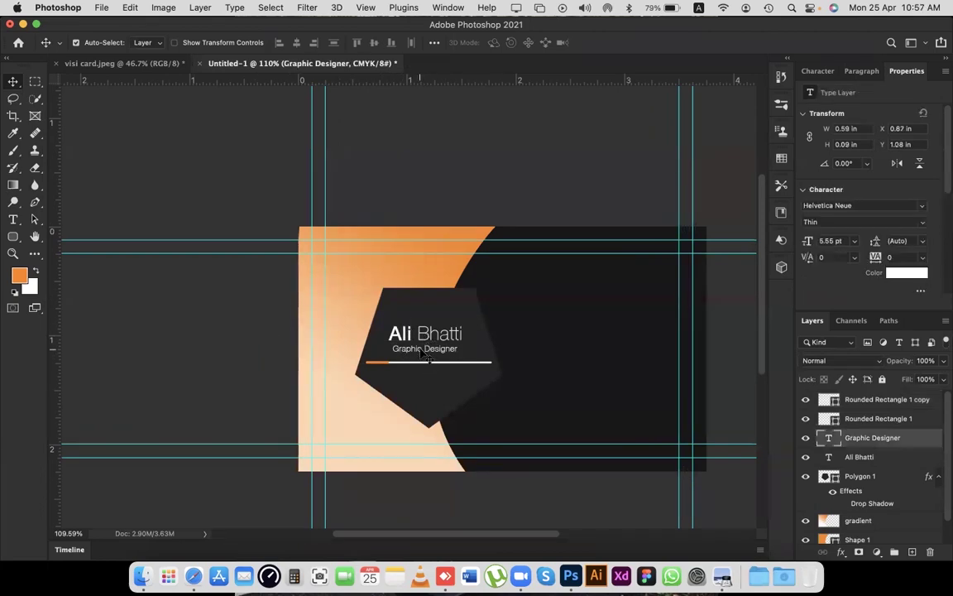
{"action": "left_click_drag", "start_coordinate": [426, 351], "coordinate": [602, 323]}
{"action": "left_click_drag", "start_coordinate": [600, 308], "coordinate": [603, 367]}
{"action": "left_click_drag", "start_coordinate": [604, 367], "coordinate": [610, 382]}
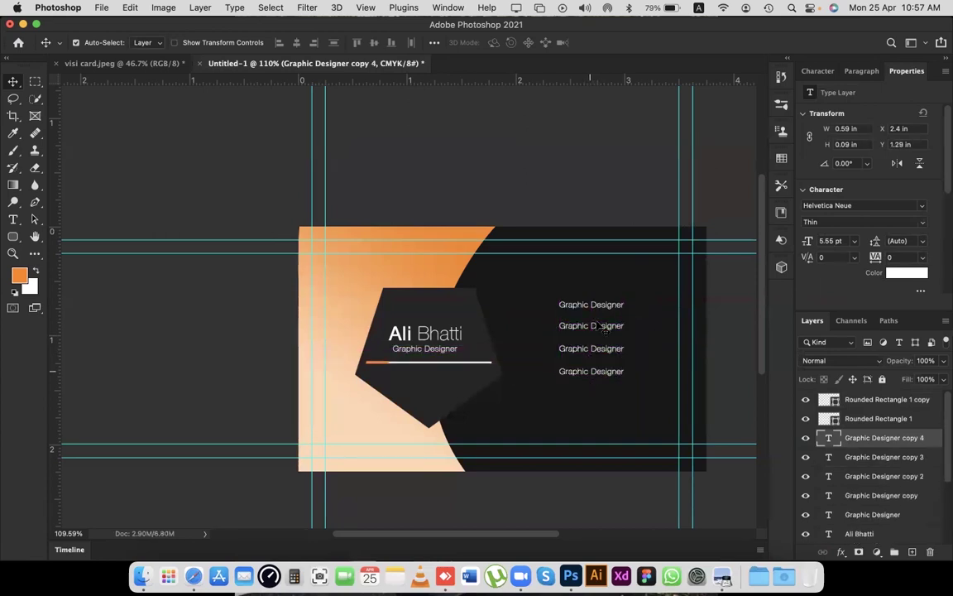
{"action": "left_click", "coordinate": [574, 188]}
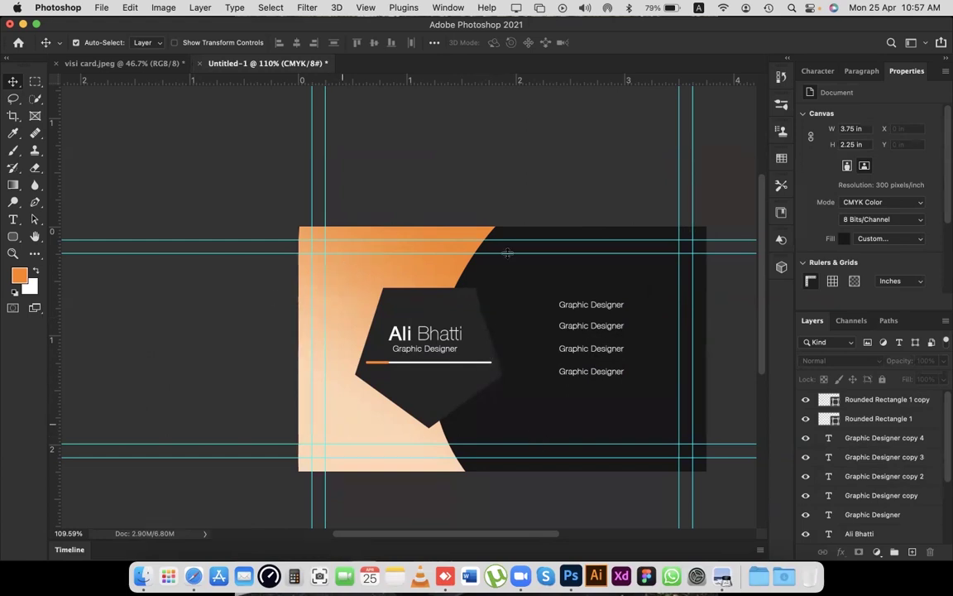
{"action": "left_click", "coordinate": [153, 563]}
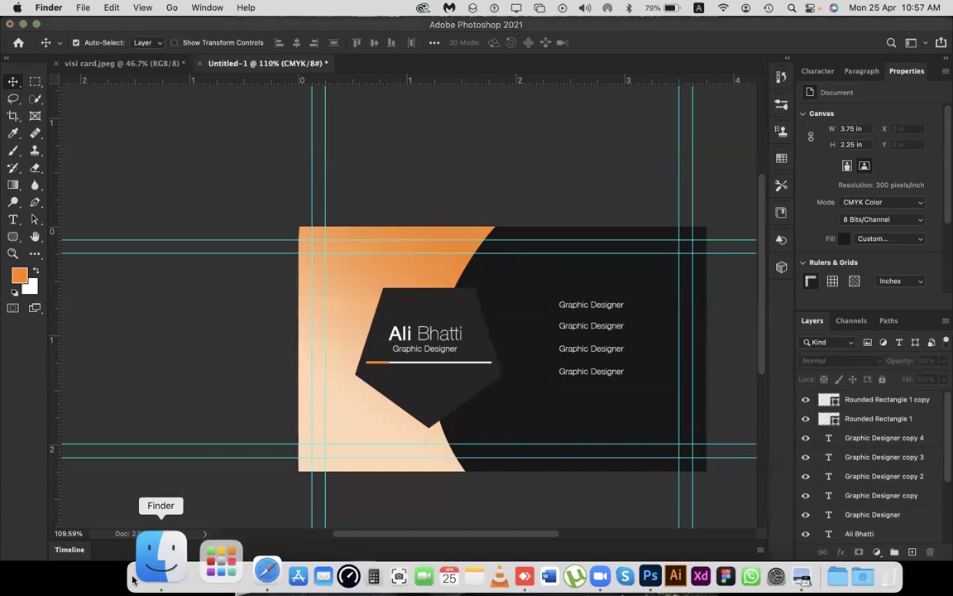
In Finder, navigate to Documents > MOCK UPS > ICONS.
{"action": "left_click_drag", "start_coordinate": [455, 155], "coordinate": [506, 134]}
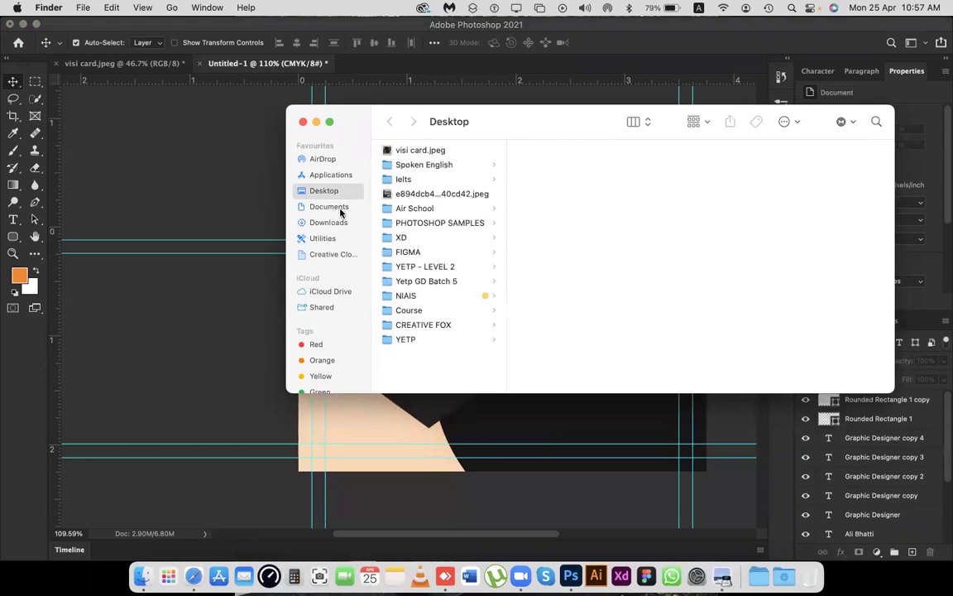
{"action": "left_click", "coordinate": [340, 212]}
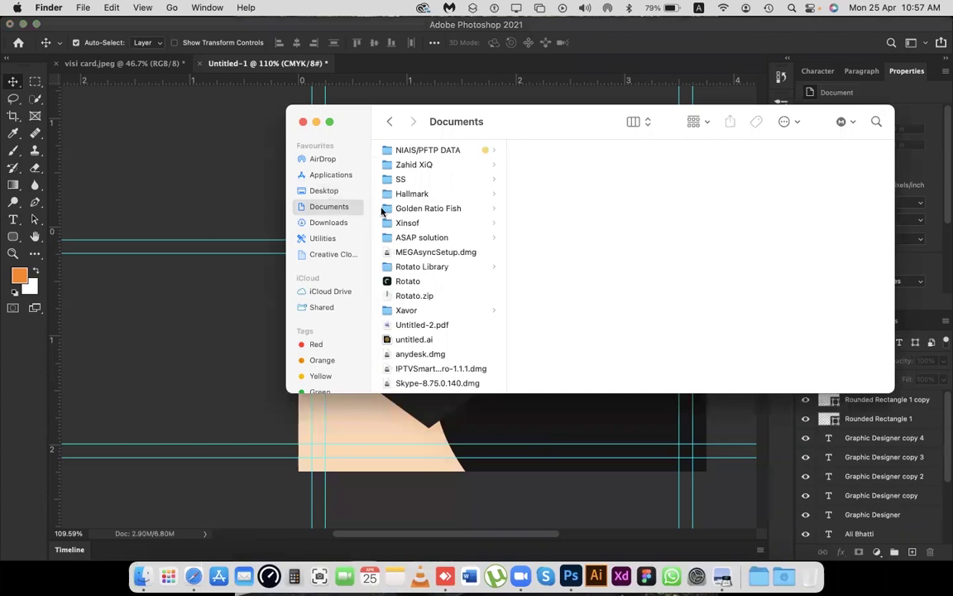
{"action": "scroll", "coordinate": [421, 212], "scroll_direction": "down", "scroll_amount": 10}
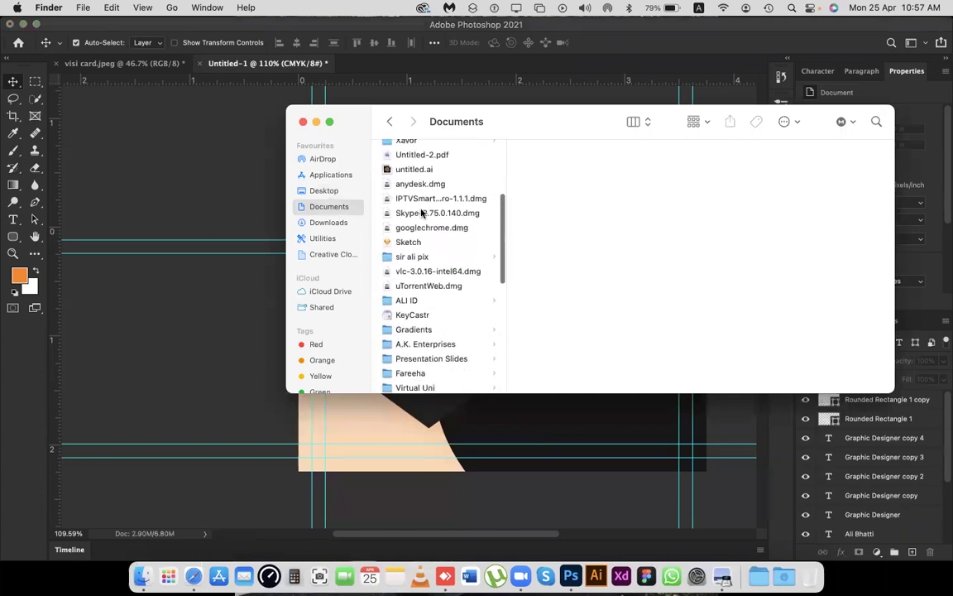
{"action": "scroll", "coordinate": [421, 212], "scroll_direction": "down", "scroll_amount": 8}
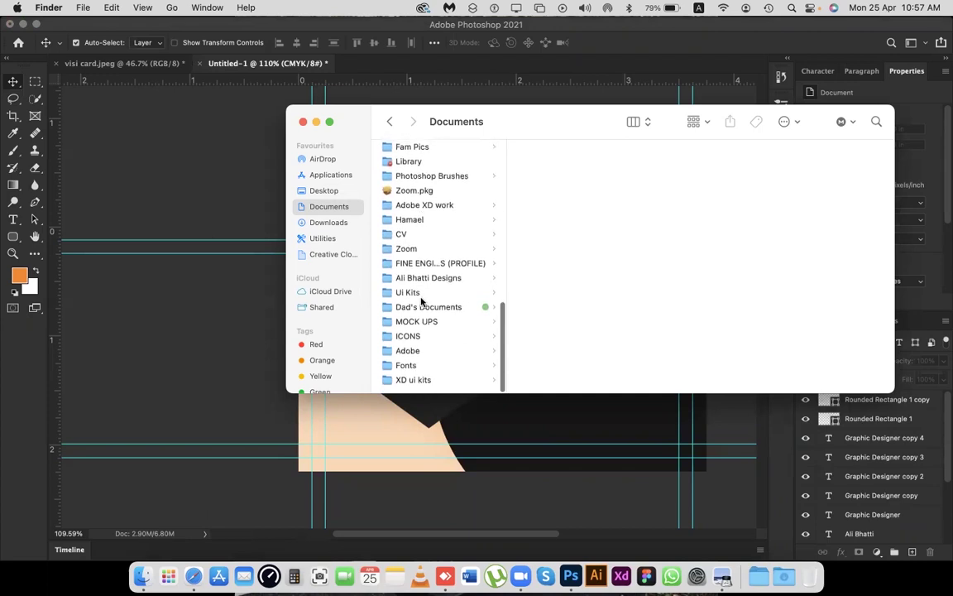
{"action": "scroll", "coordinate": [417, 335], "scroll_direction": "up", "scroll_amount": 2}
{"action": "scroll", "coordinate": [415, 333], "scroll_direction": "down", "scroll_amount": 2}
{"action": "left_click", "coordinate": [422, 322]}
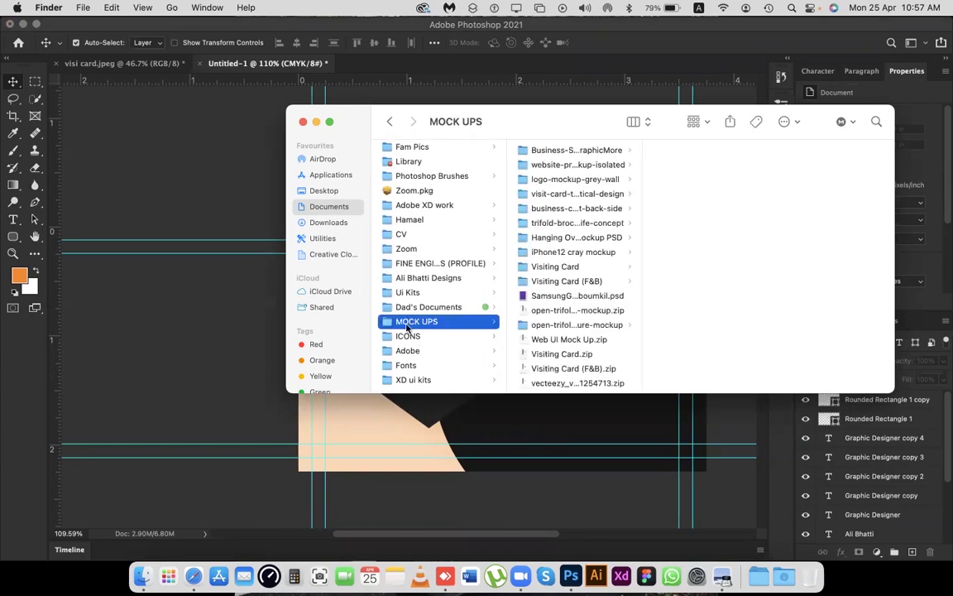
{"action": "left_click", "coordinate": [409, 337]}
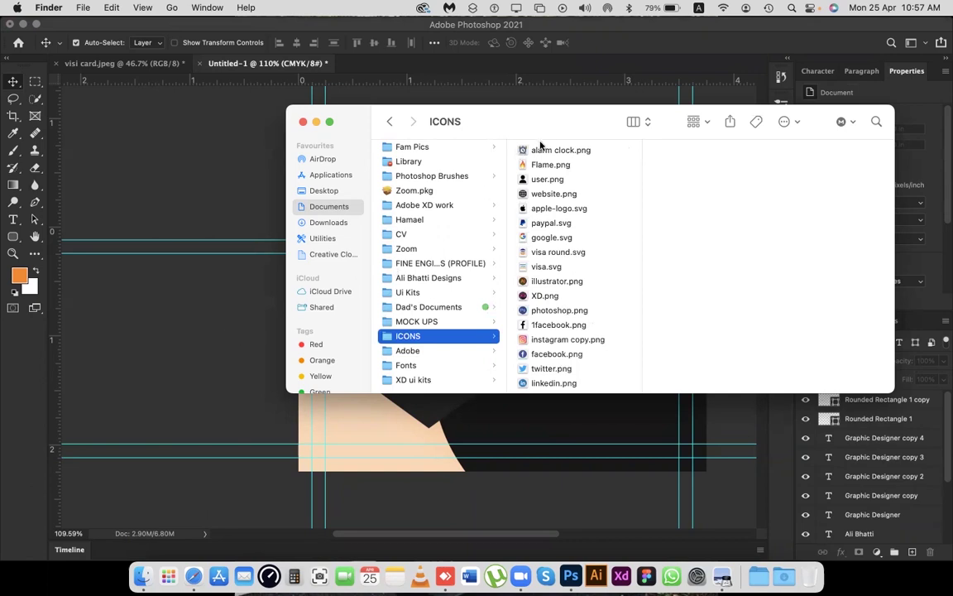
Find and preview website.png, then drag the globe icon toward the card design.
{"action": "left_click_drag", "start_coordinate": [570, 119], "coordinate": [718, 71]}
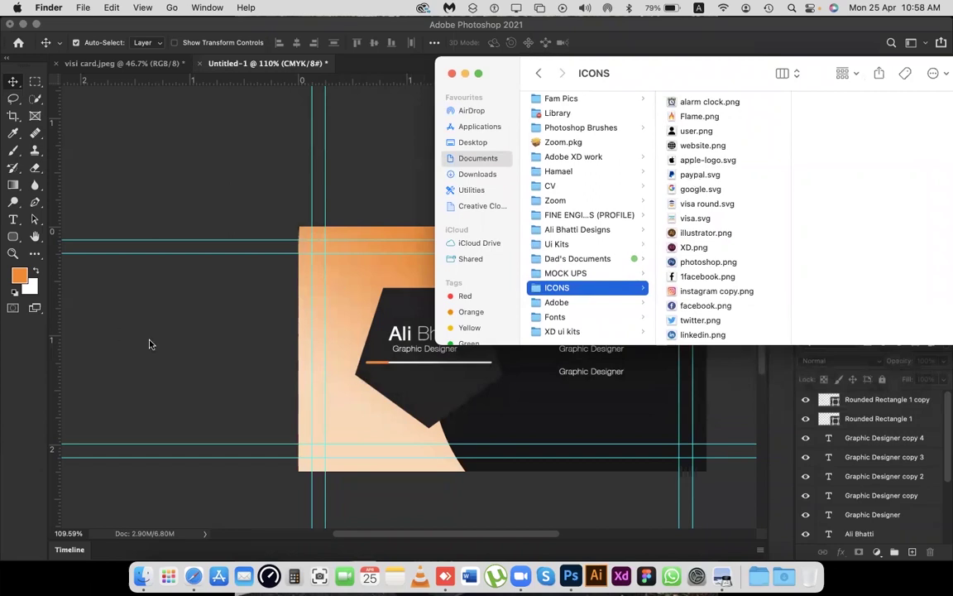
{"action": "scroll", "coordinate": [691, 240], "scroll_direction": "down", "scroll_amount": 1}
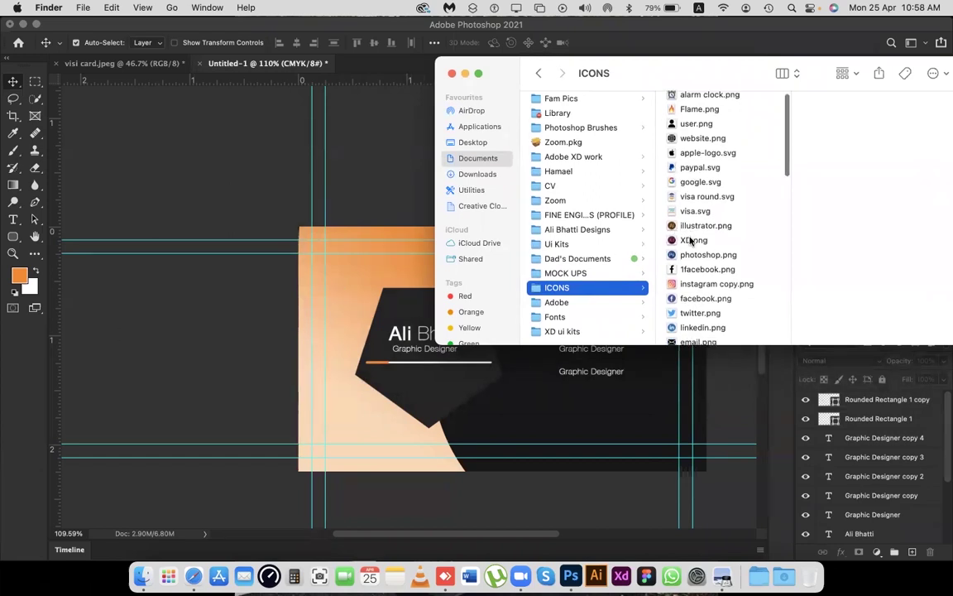
{"action": "scroll", "coordinate": [692, 238], "scroll_direction": "down", "scroll_amount": 5}
{"action": "scroll", "coordinate": [697, 232], "scroll_direction": "down", "scroll_amount": 1}
{"action": "scroll", "coordinate": [697, 232], "scroll_direction": "down", "scroll_amount": 10}
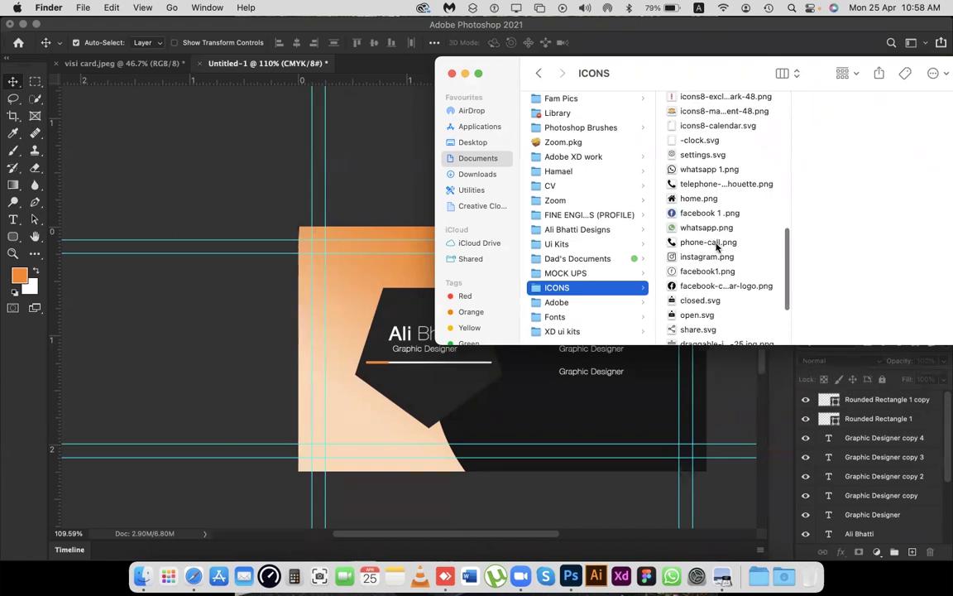
{"action": "scroll", "coordinate": [716, 250], "scroll_direction": "down", "scroll_amount": 2}
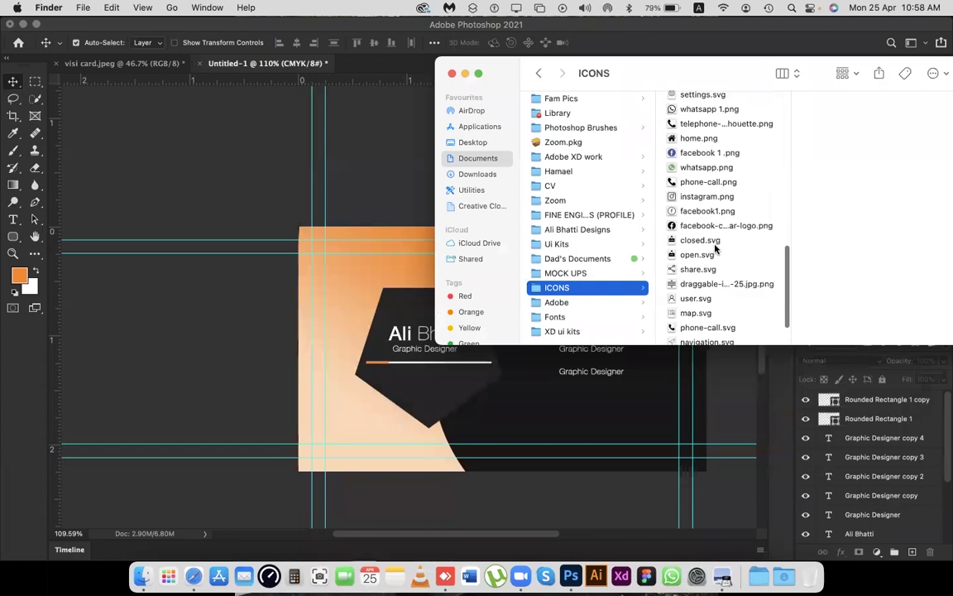
{"action": "scroll", "coordinate": [716, 250], "scroll_direction": "down", "scroll_amount": 2}
{"action": "scroll", "coordinate": [715, 249], "scroll_direction": "up", "scroll_amount": 10}
{"action": "scroll", "coordinate": [716, 249], "scroll_direction": "up", "scroll_amount": 8}
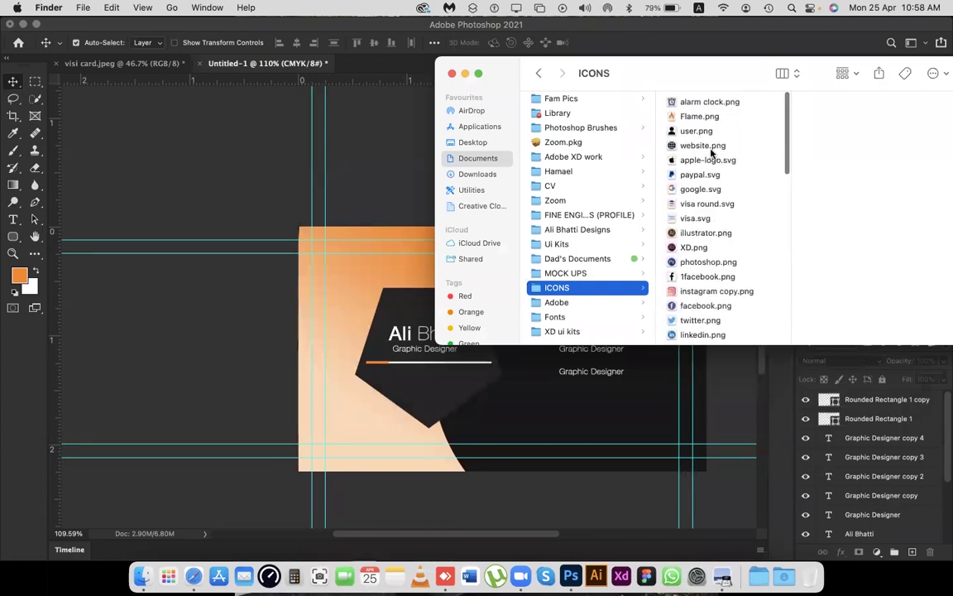
{"action": "left_click", "coordinate": [704, 146]}
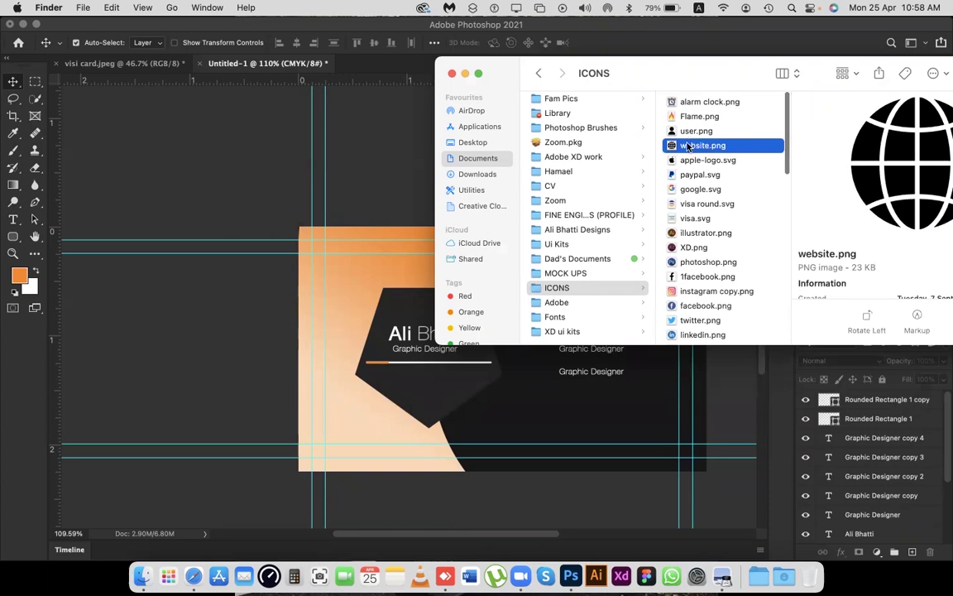
{"action": "left_click_drag", "start_coordinate": [687, 85], "coordinate": [778, 45]}
Drop website.png on the card and shrink it to 0.227 in beside the first 'Graphic Designer' line.
{"action": "left_click_drag", "start_coordinate": [792, 106], "coordinate": [530, 346]}
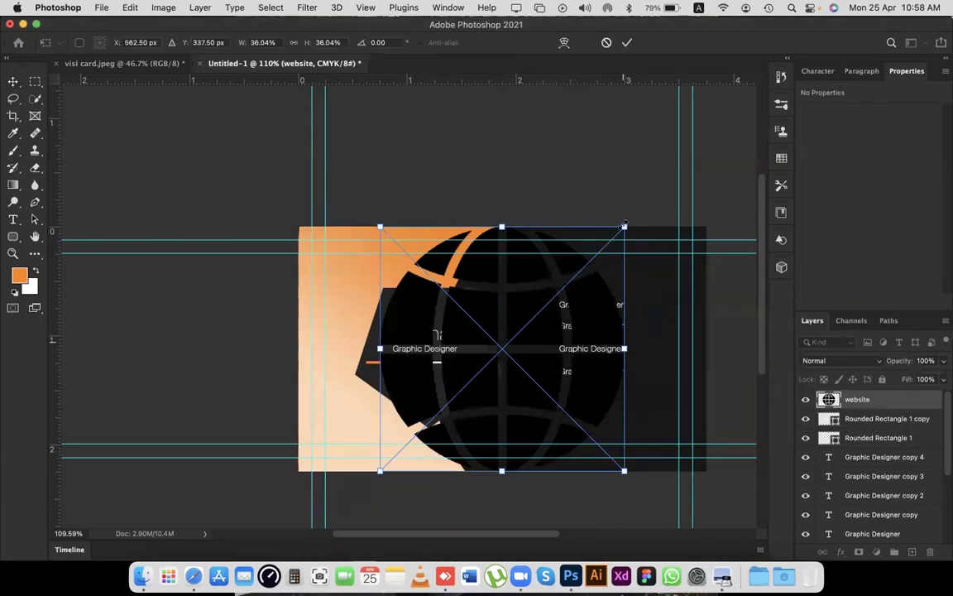
{"action": "left_click_drag", "start_coordinate": [624, 227], "coordinate": [532, 305]}
{"action": "key", "text": "Return"}
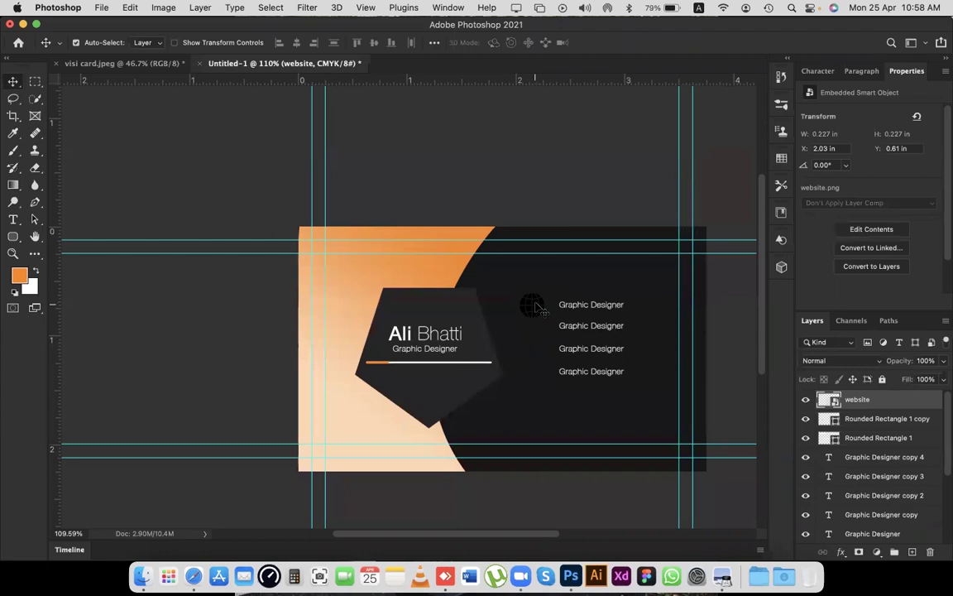
Give the globe layer a #ffffff Color Overlay and nudge it nearer the first line.
{"action": "double_click", "coordinate": [923, 405]}
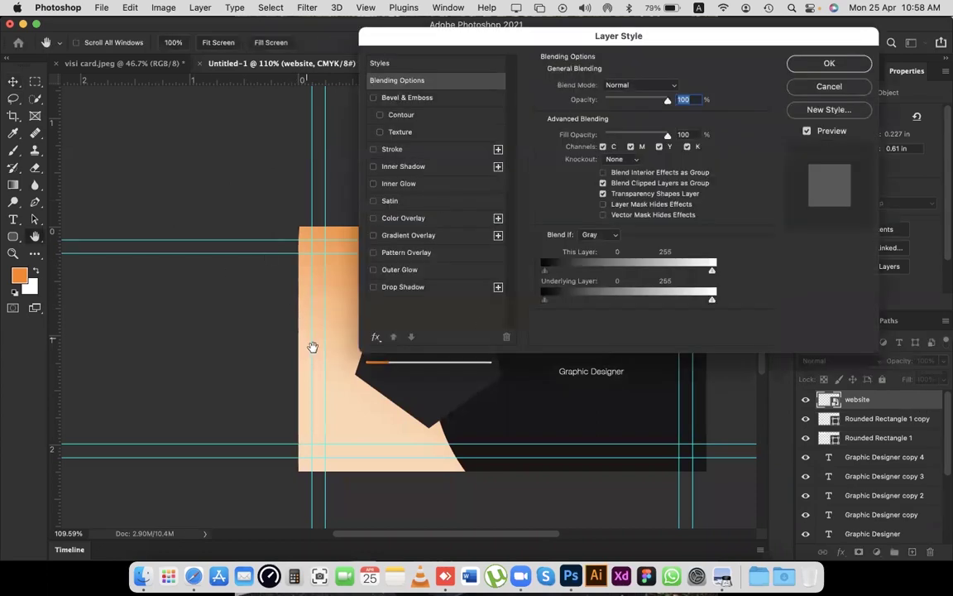
{"action": "scroll", "coordinate": [315, 345], "scroll_direction": "up", "scroll_amount": 3}
{"action": "scroll", "coordinate": [315, 345], "scroll_direction": "right", "scroll_amount": 5}
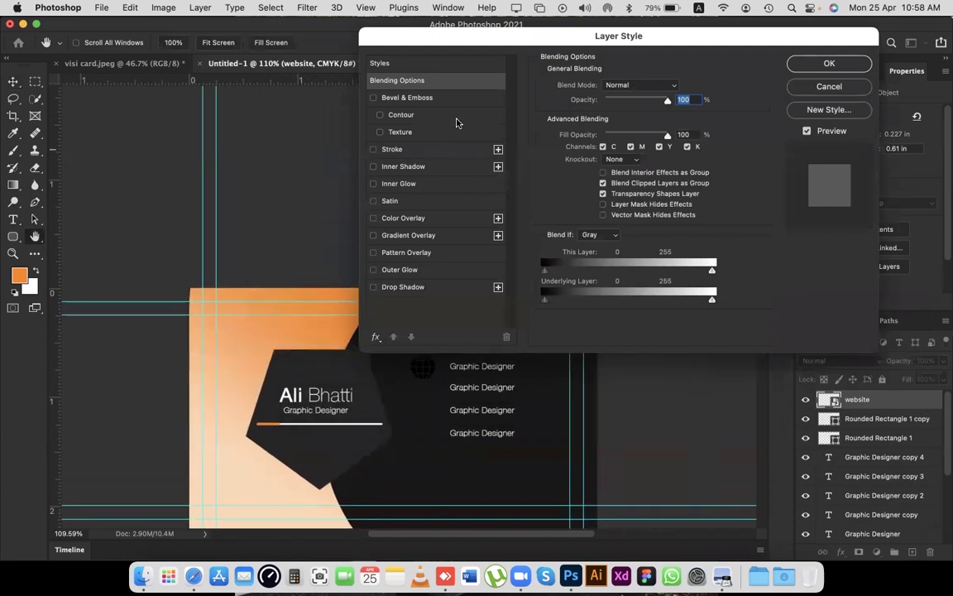
{"action": "left_click", "coordinate": [398, 217]}
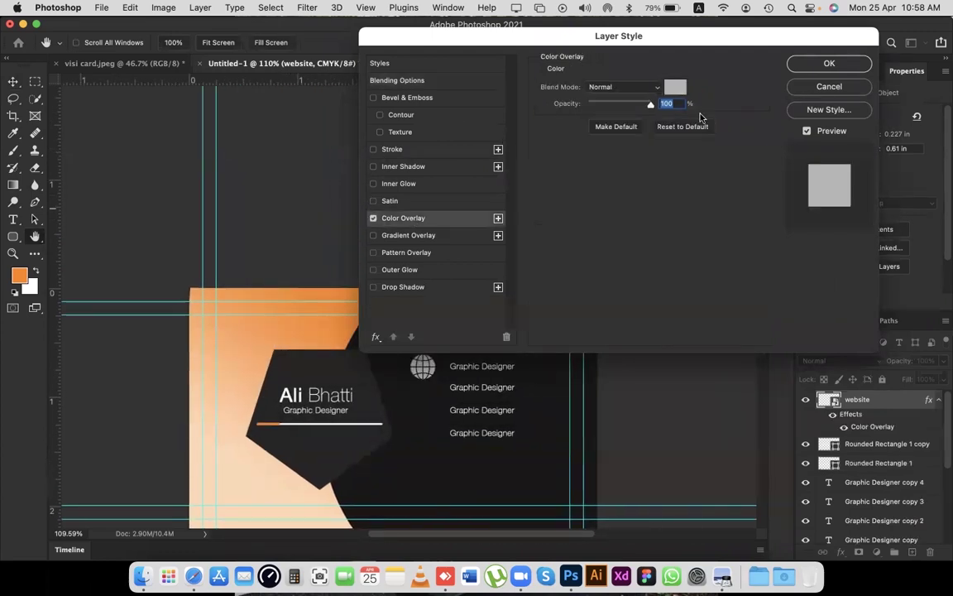
{"action": "left_click", "coordinate": [676, 86]}
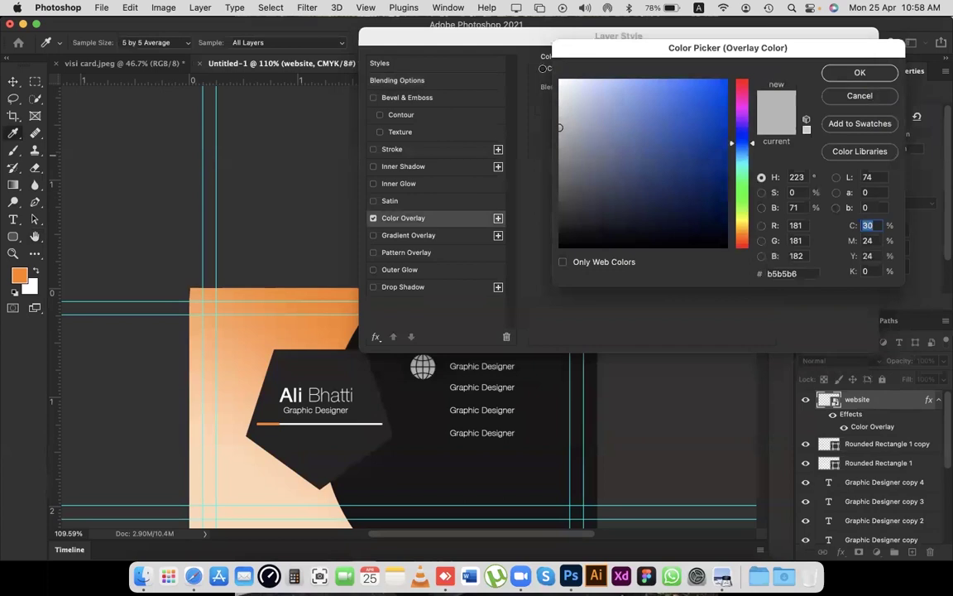
{"action": "left_click", "coordinate": [560, 80]}
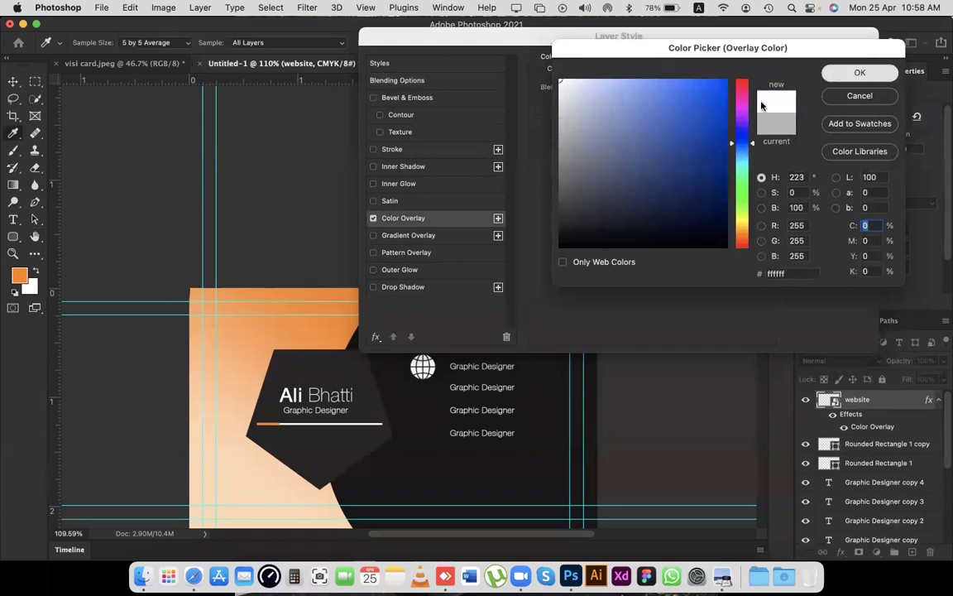
{"action": "key", "text": "Return"}
{"action": "left_click", "coordinate": [830, 63]}
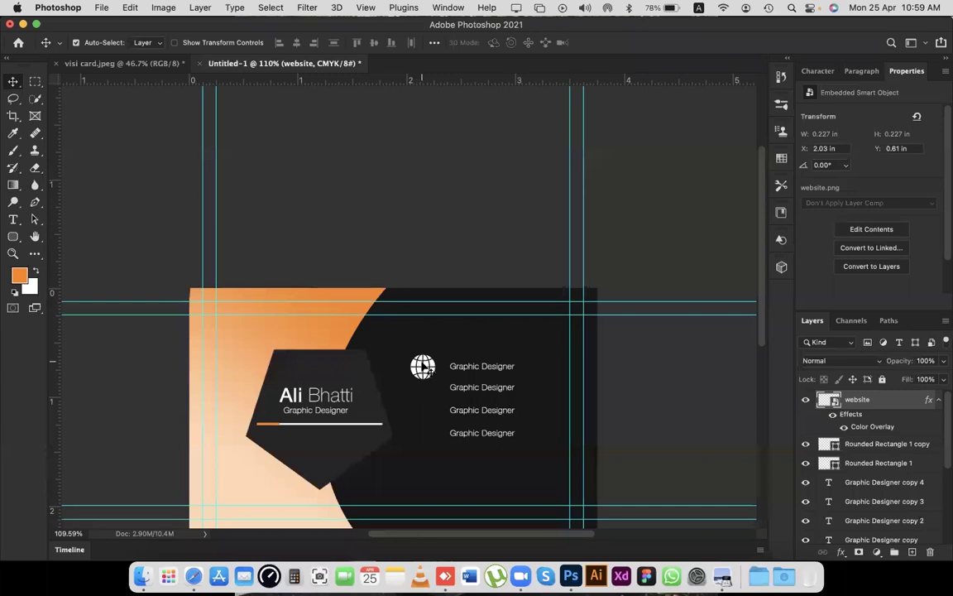
{"action": "left_click_drag", "start_coordinate": [427, 367], "coordinate": [432, 365]}
Scale the white globe down to about 0.083 in and place it left of the first Graphic Designer line.
{"action": "key", "text": "super+t"}
{"action": "scroll", "coordinate": [432, 365], "scroll_direction": "up", "scroll_amount": 8}
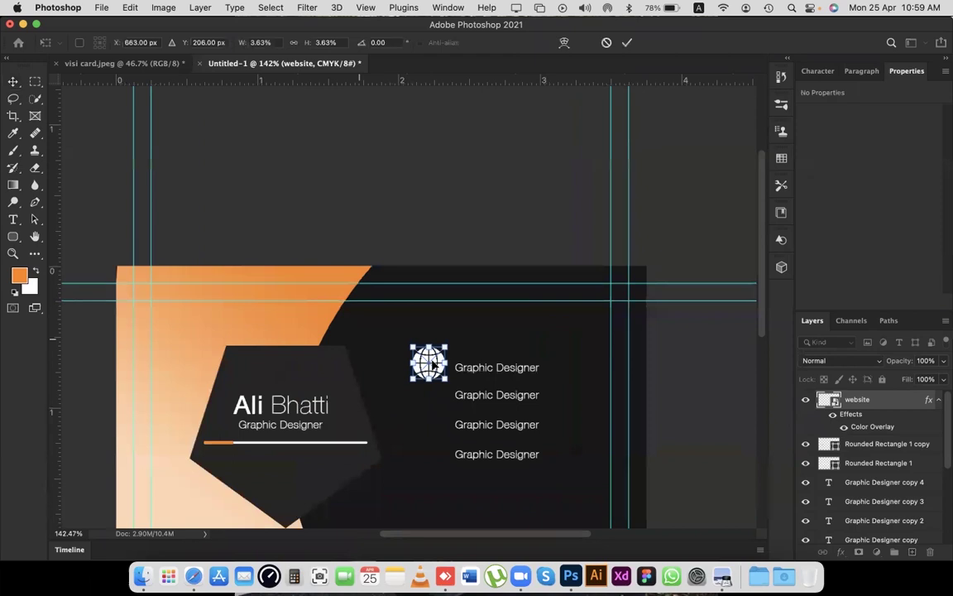
{"action": "left_click_drag", "start_coordinate": [484, 303], "coordinate": [449, 337]}
{"action": "left_click_drag", "start_coordinate": [451, 376], "coordinate": [482, 366]}
{"action": "key", "text": "super+0"}
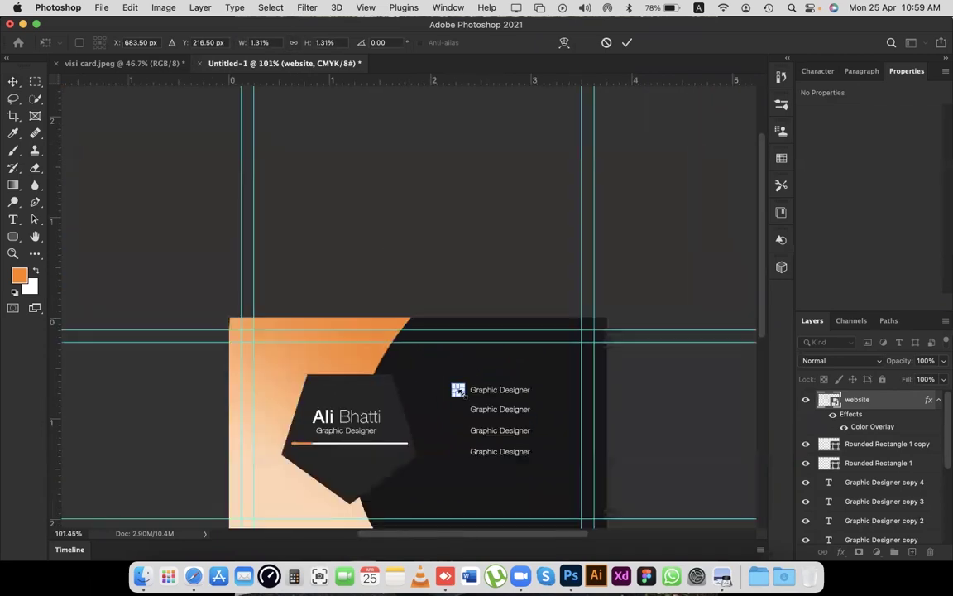
{"action": "key", "text": "Return"}
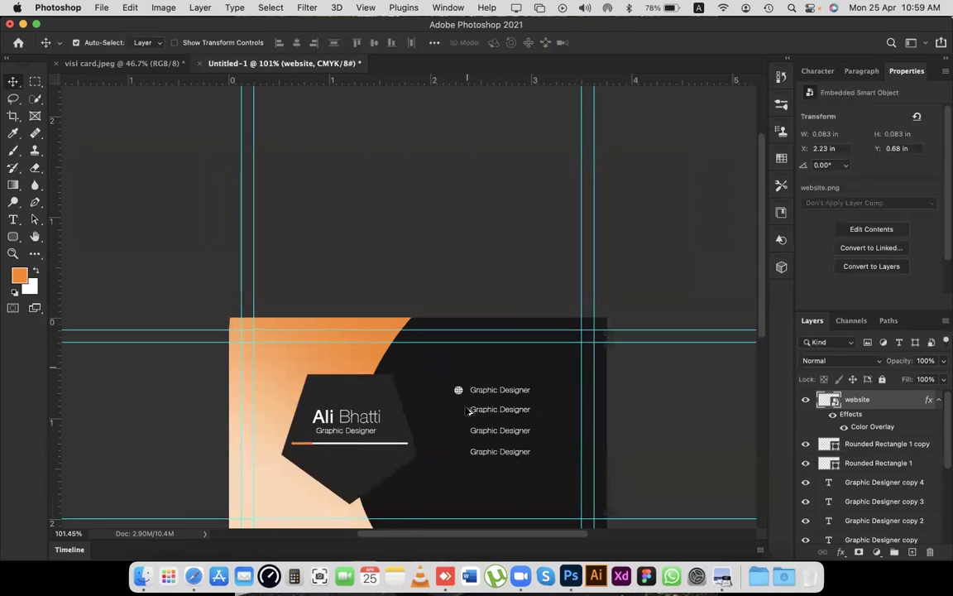
{"action": "scroll", "coordinate": [468, 411], "scroll_direction": "up", "scroll_amount": 3}
{"action": "scroll", "coordinate": [468, 412], "scroll_direction": "up", "scroll_amount": 3}
Align the globe with the first Graphic Designer line and Alt-drag copies down to the following lines.
{"action": "left_click_drag", "start_coordinate": [448, 366], "coordinate": [450, 413]}
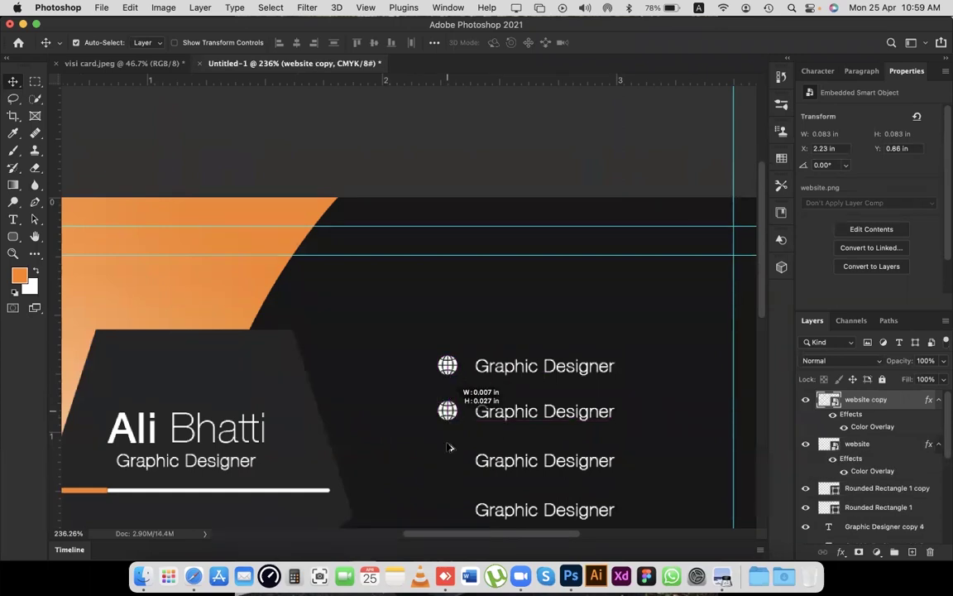
{"action": "left_click_drag", "start_coordinate": [448, 411], "coordinate": [448, 463]}
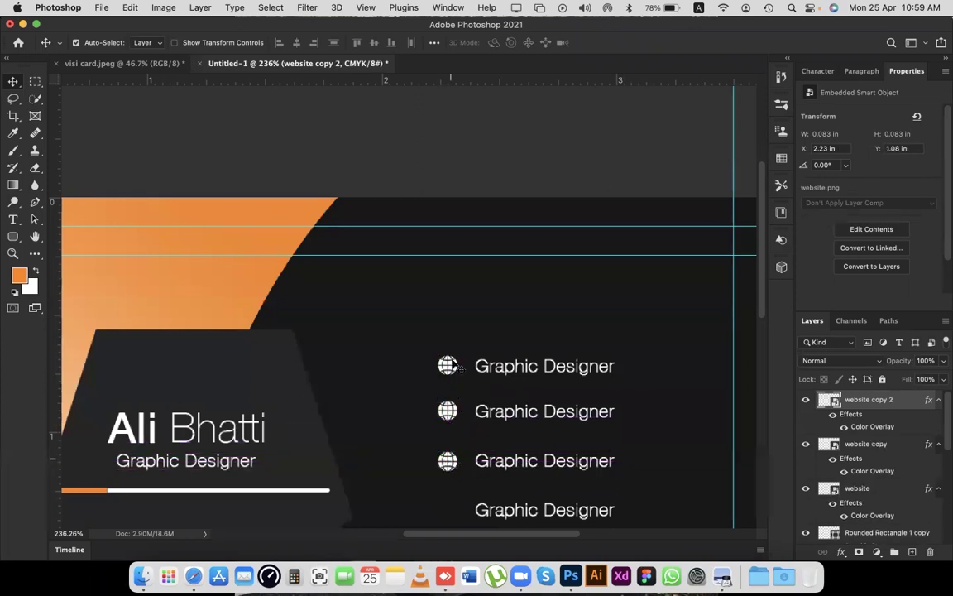
{"action": "scroll", "coordinate": [454, 366], "scroll_direction": "down", "scroll_amount": 3}
{"action": "left_click_drag", "start_coordinate": [453, 377], "coordinate": [447, 424]}
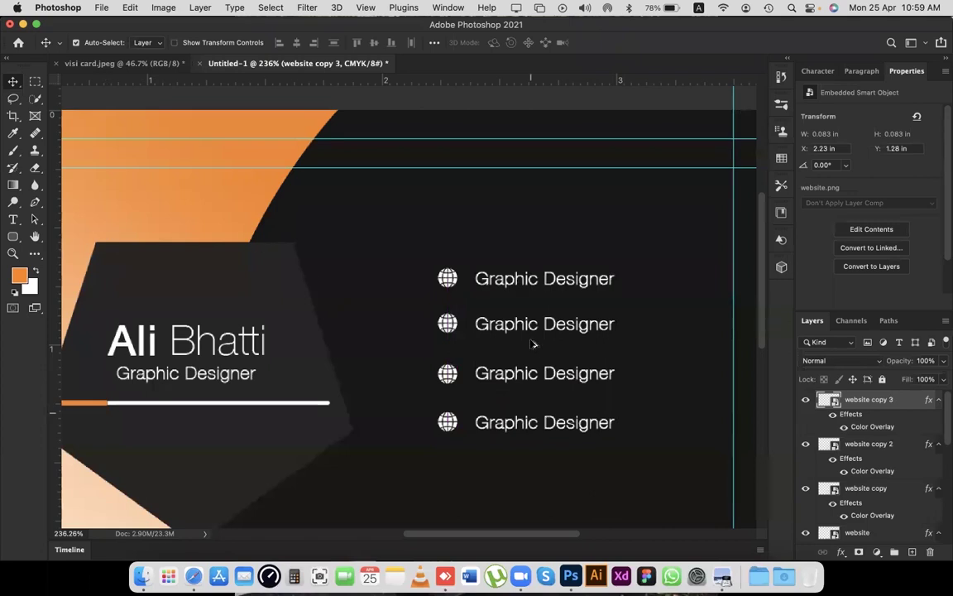
{"action": "scroll", "coordinate": [533, 344], "scroll_direction": "down", "scroll_amount": 3}
{"action": "scroll", "coordinate": [533, 340], "scroll_direction": "left", "scroll_amount": 5}
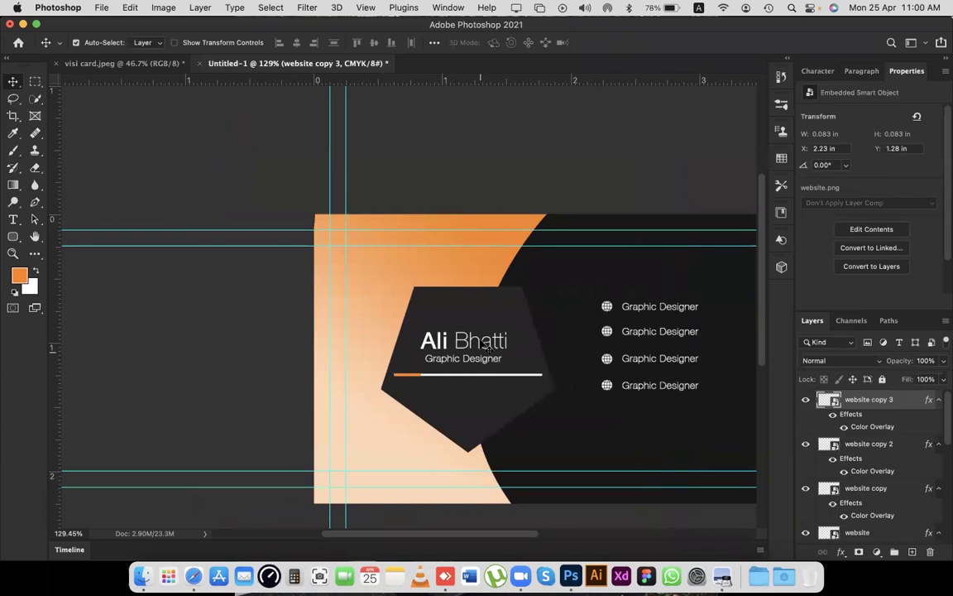
Turn off the card's guides with Cmd+; and close visi card.jpeg, discarding its changes.
{"action": "scroll", "coordinate": [487, 347], "scroll_direction": "up", "scroll_amount": 3}
{"action": "scroll", "coordinate": [501, 226], "scroll_direction": "down", "scroll_amount": 3}
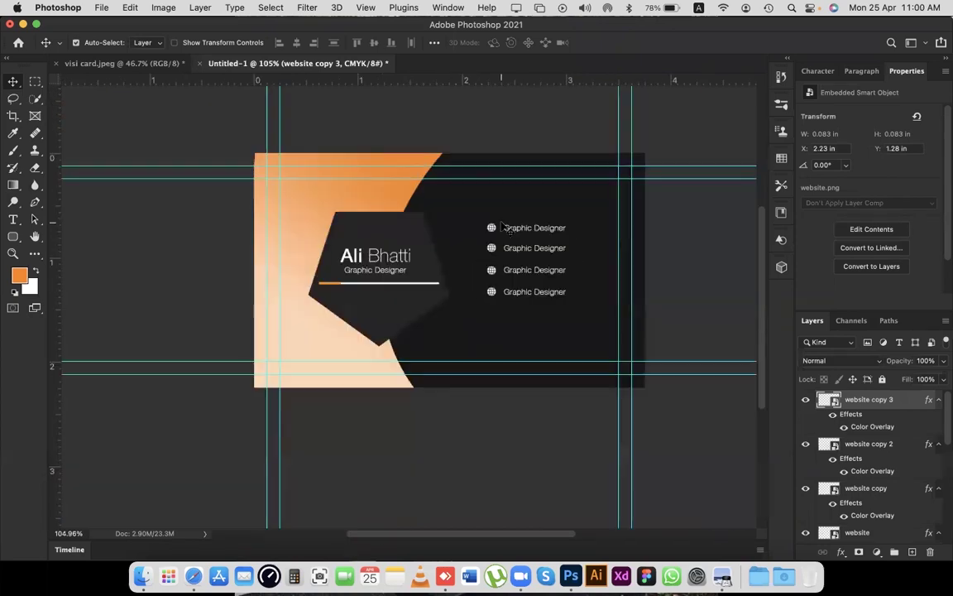
{"action": "key", "text": "super+semicolon"}
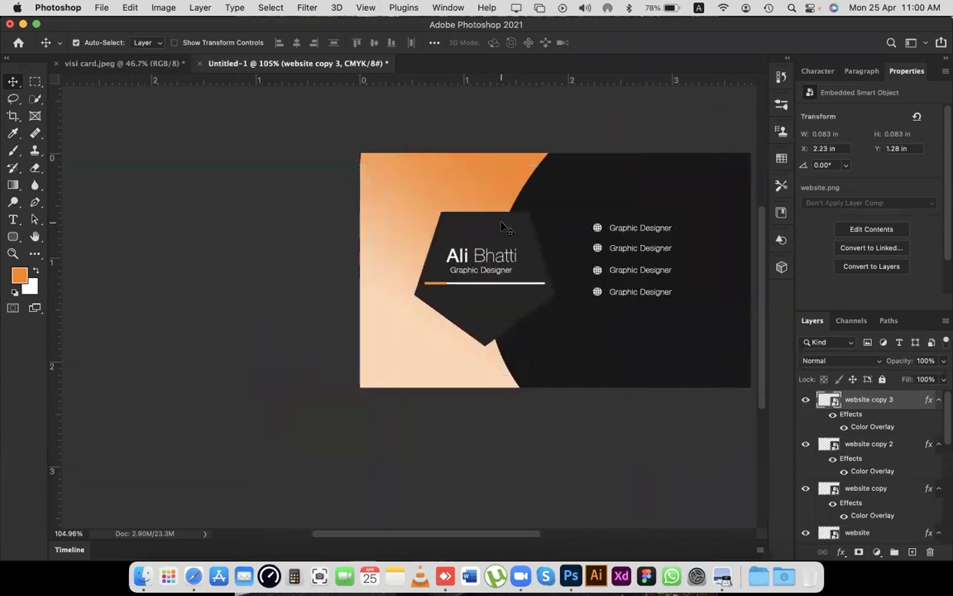
{"action": "left_click", "coordinate": [53, 64]}
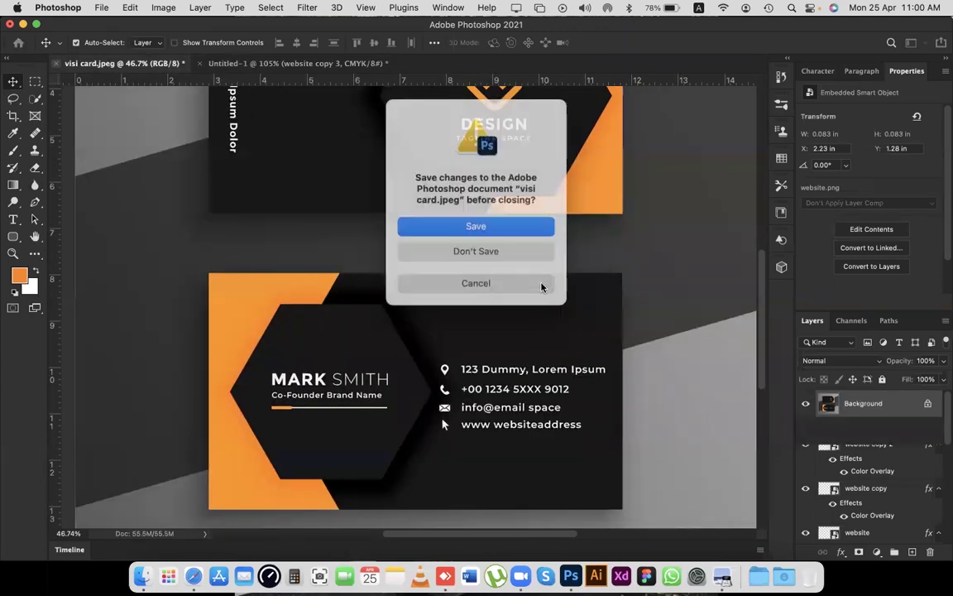
{"action": "left_click", "coordinate": [512, 248]}
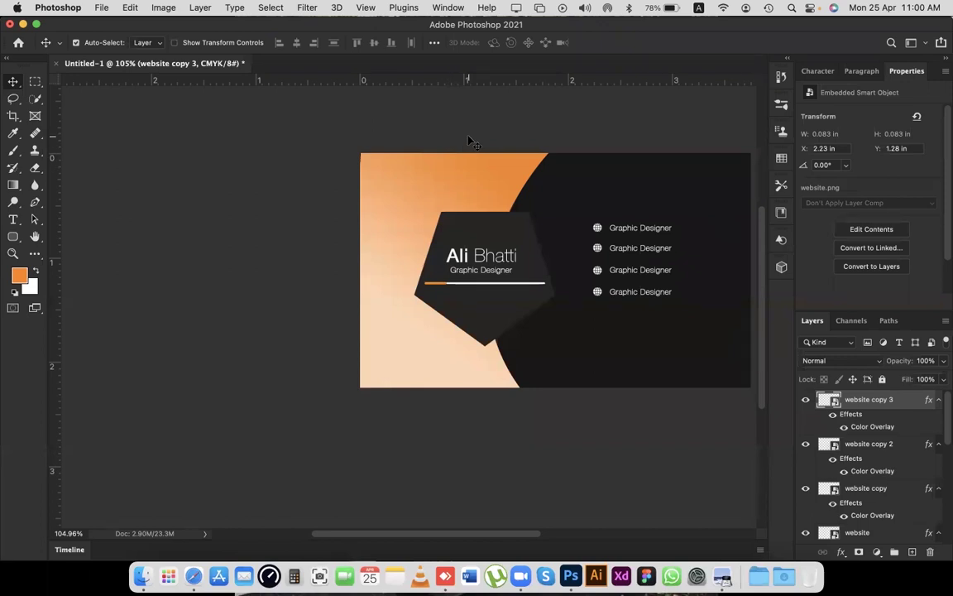
Group all the card design layers and name the group 'Front'.
{"action": "left_click", "coordinate": [372, 149]}
{"action": "left_click_drag", "start_coordinate": [464, 172], "coordinate": [752, 444]}
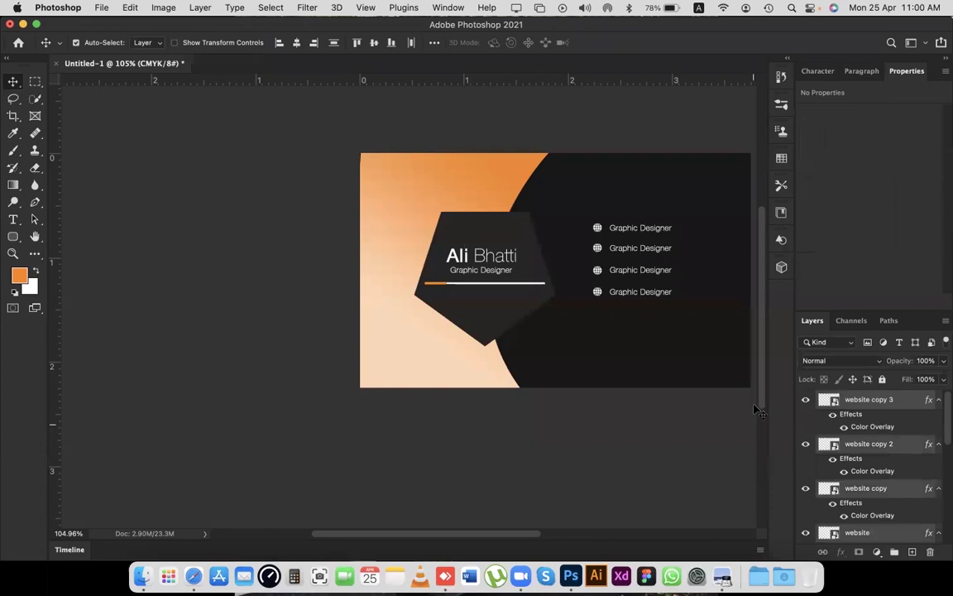
{"action": "key", "text": "super+g"}
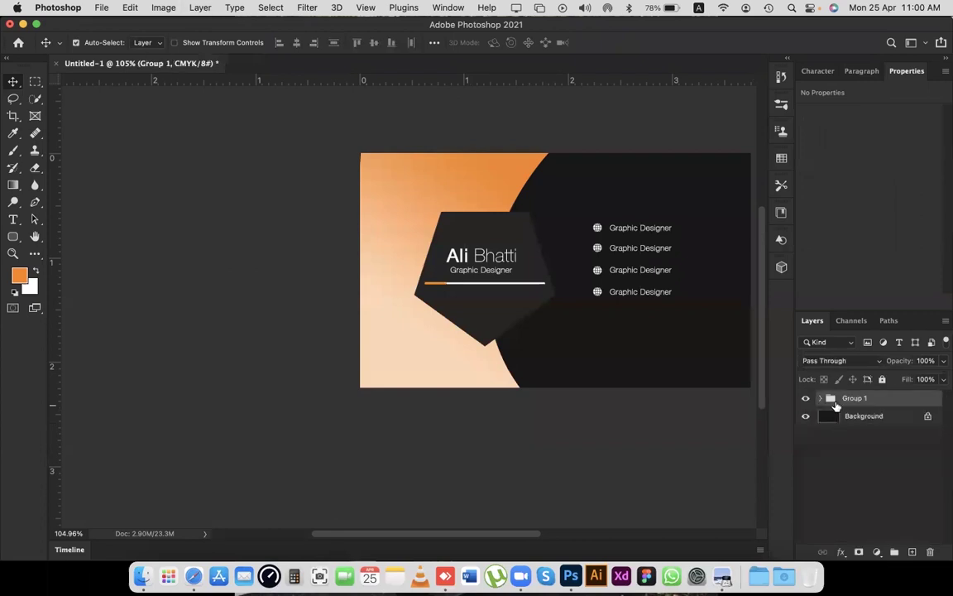
{"action": "left_click", "coordinate": [806, 399]}
{"action": "left_click", "coordinate": [806, 399]}
{"action": "double_click", "coordinate": [855, 398]}
{"action": "type", "text": "Fiont"}
{"action": "key", "text": "Return"}
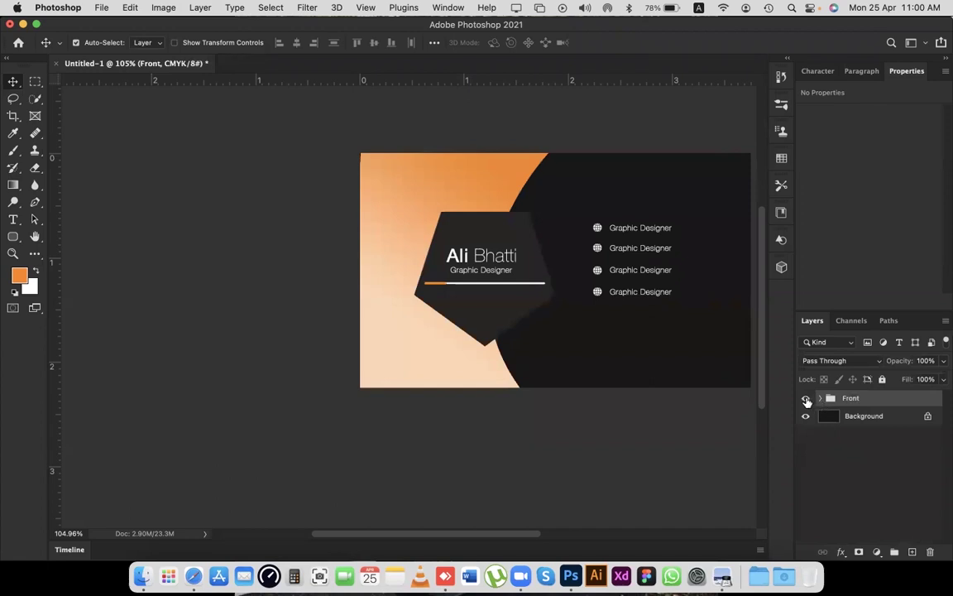
Hide the Front group and clear the layer selection.
{"action": "left_click", "coordinate": [807, 400]}
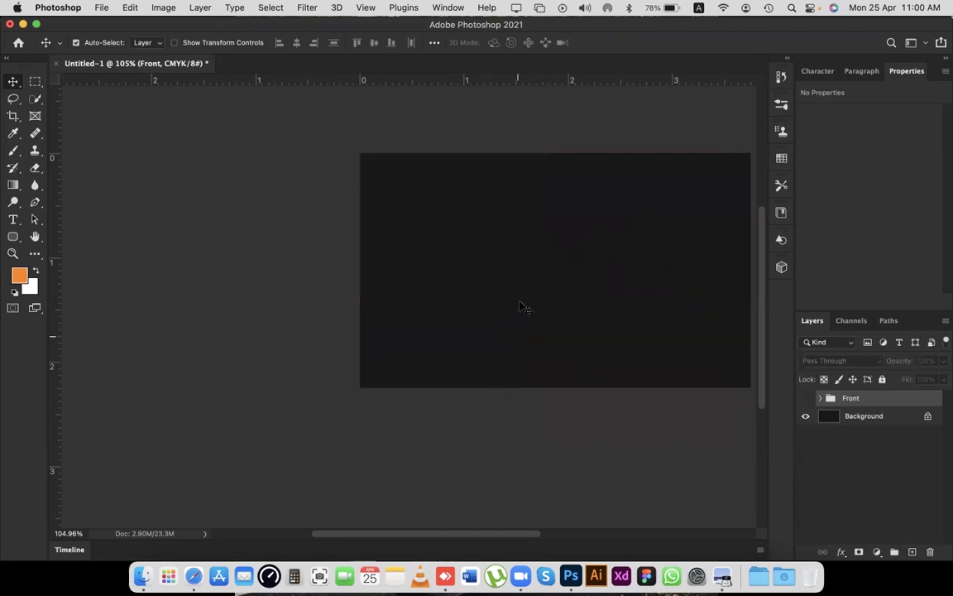
{"action": "scroll", "coordinate": [521, 306], "scroll_direction": "right", "scroll_amount": 3}
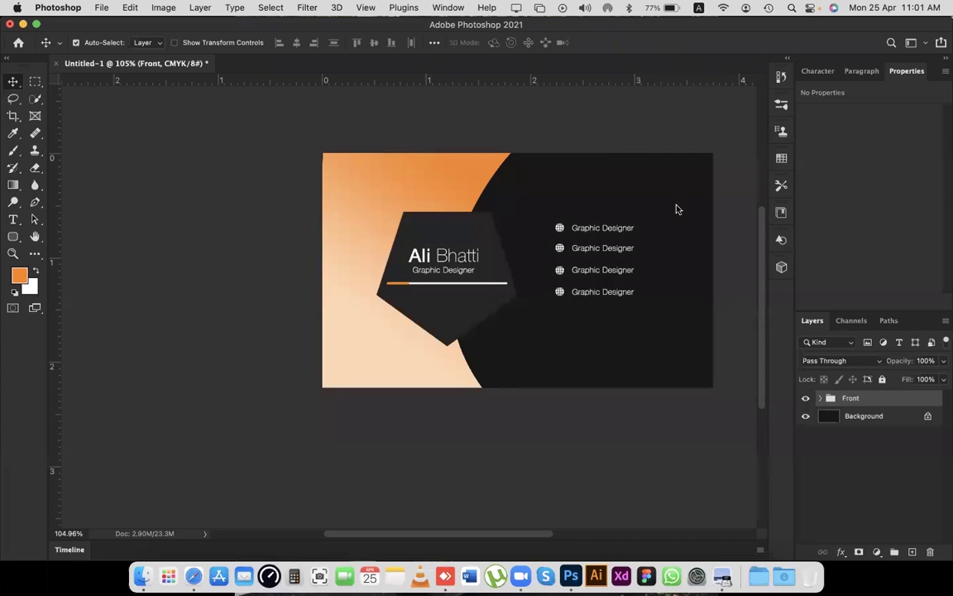
{"action": "left_click", "coordinate": [540, 444]}
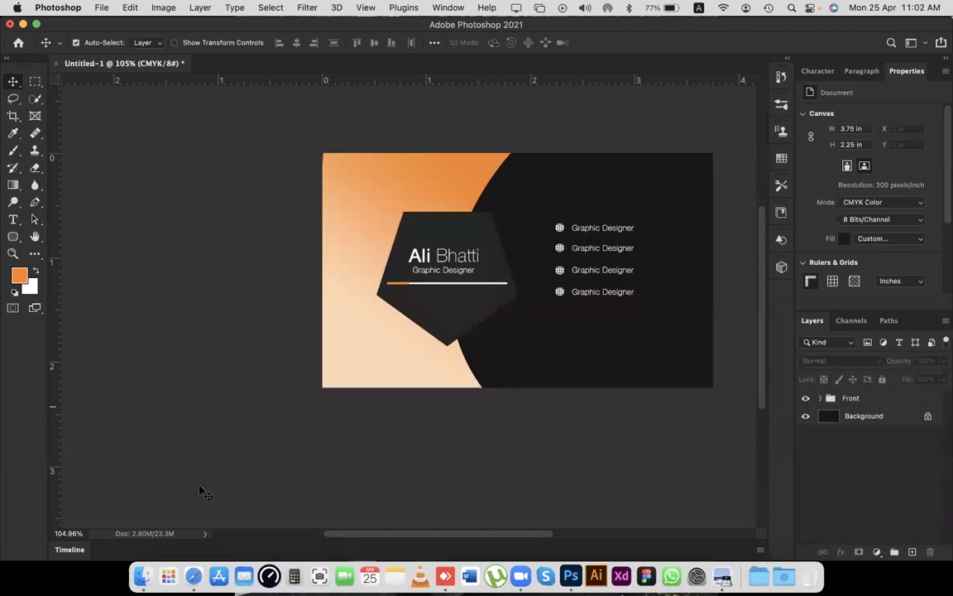
Browse Finder to MOCK UPS > Visiting Card and open the 134.9 MB 53.psd mockup.
{"action": "left_click", "coordinate": [137, 553]}
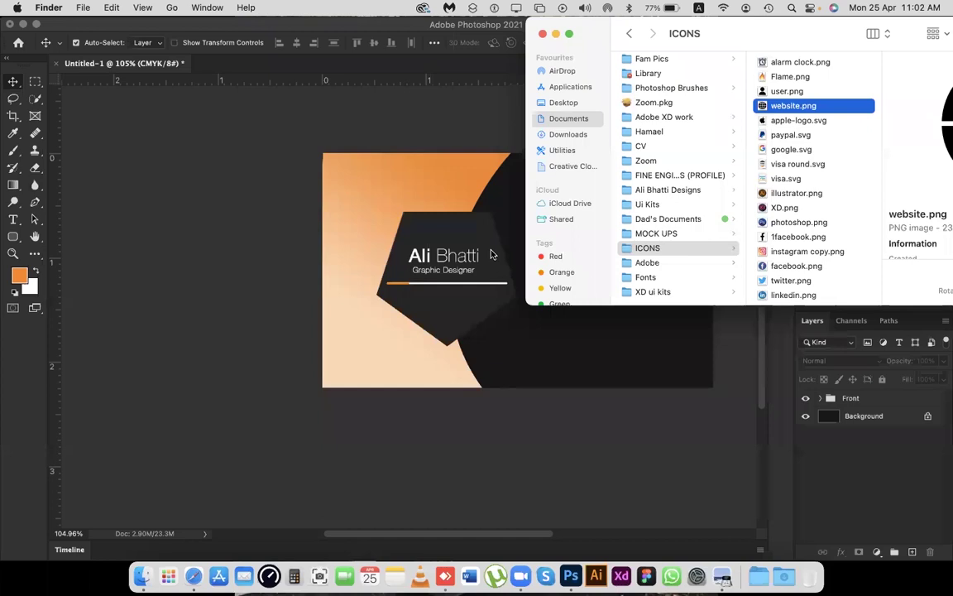
{"action": "left_click", "coordinate": [519, 255]}
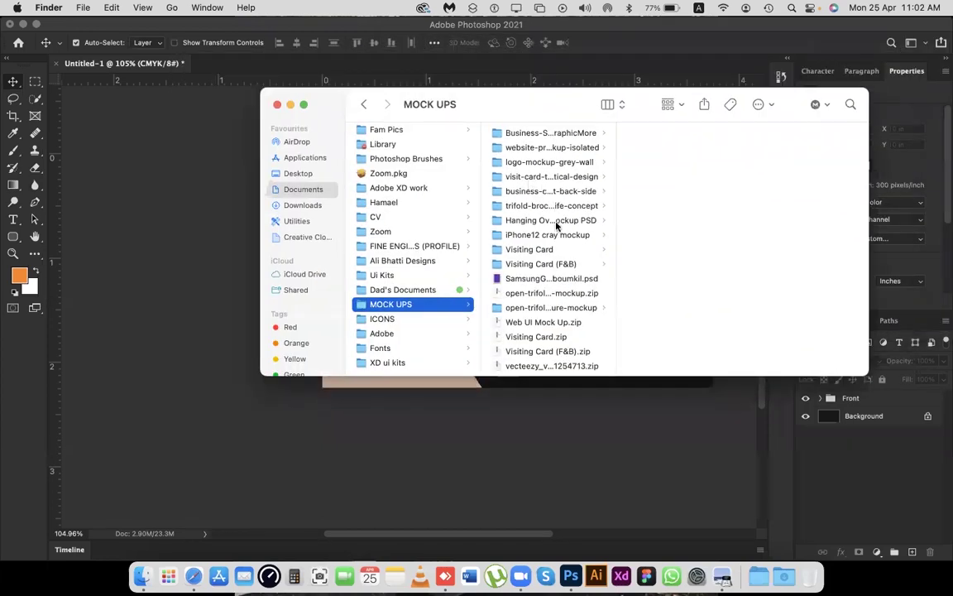
{"action": "scroll", "coordinate": [561, 222], "scroll_direction": "down", "scroll_amount": 6}
{"action": "scroll", "coordinate": [563, 219], "scroll_direction": "up", "scroll_amount": 4}
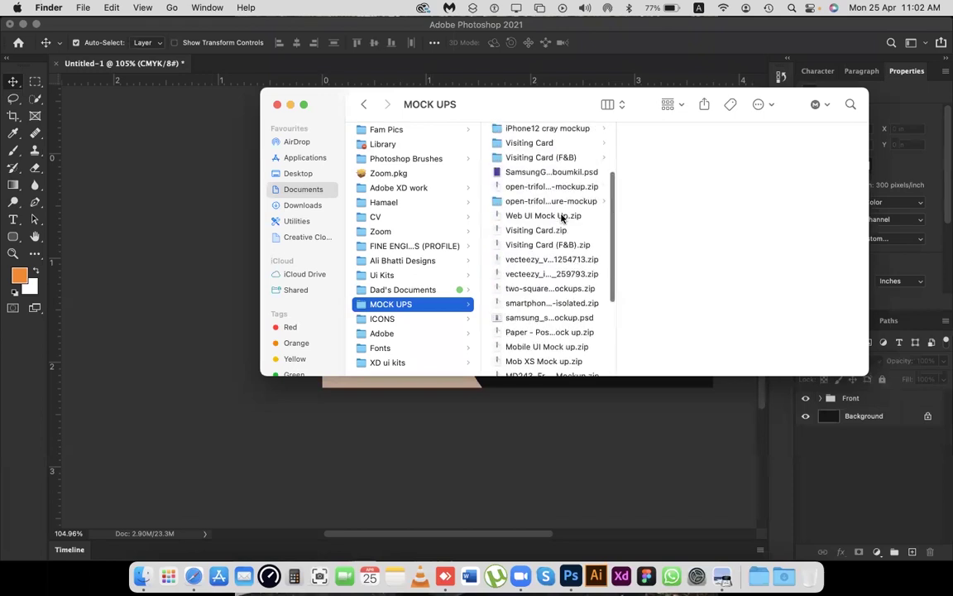
{"action": "scroll", "coordinate": [560, 206], "scroll_direction": "up", "scroll_amount": 3}
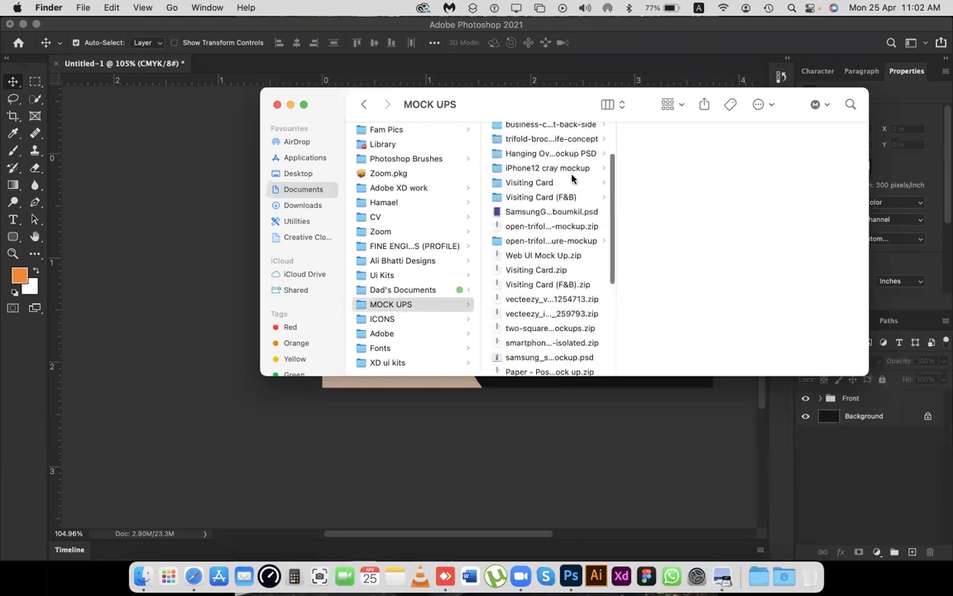
{"action": "left_click", "coordinate": [571, 181]}
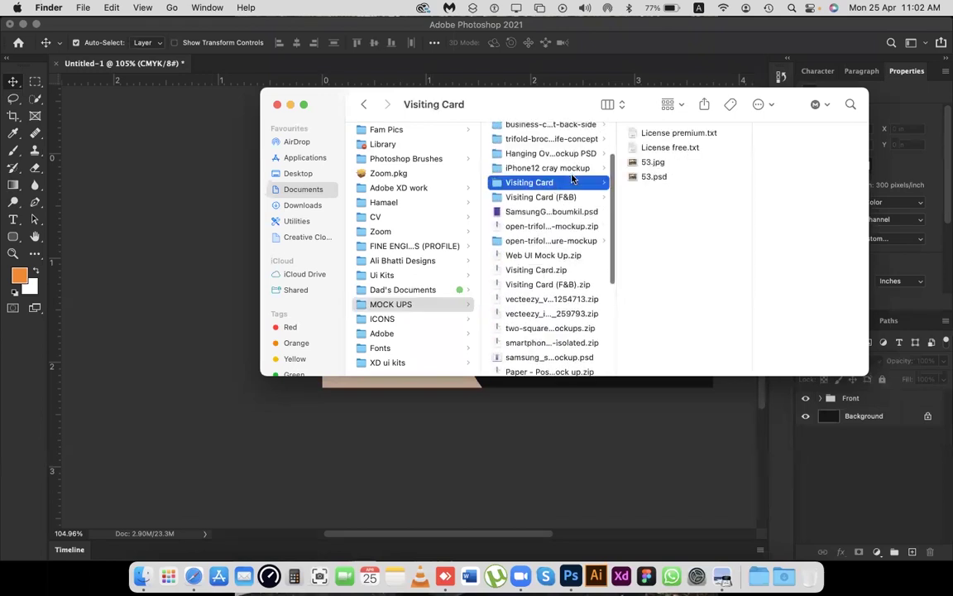
{"action": "left_click", "coordinate": [651, 176]}
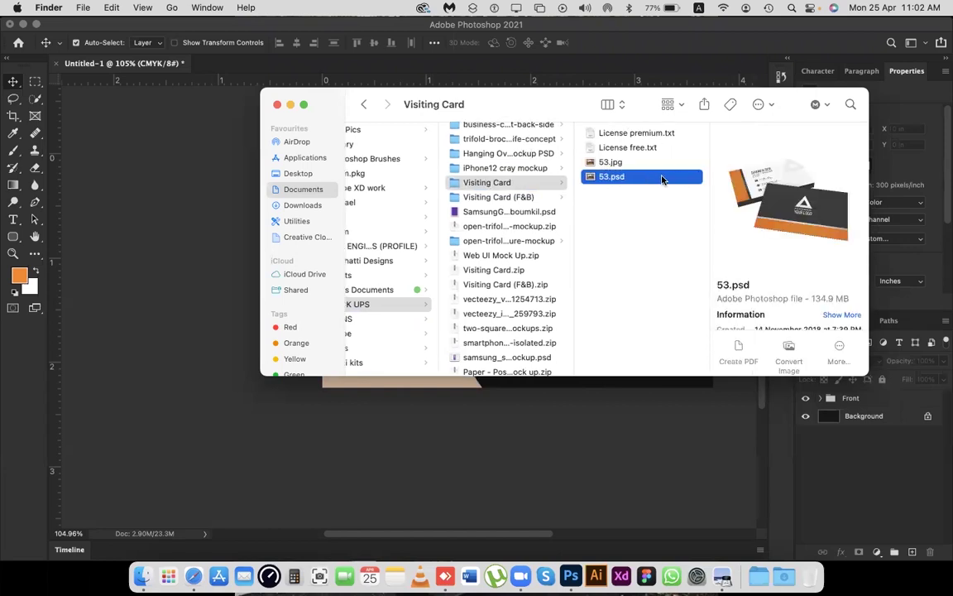
{"action": "double_click", "coordinate": [662, 177]}
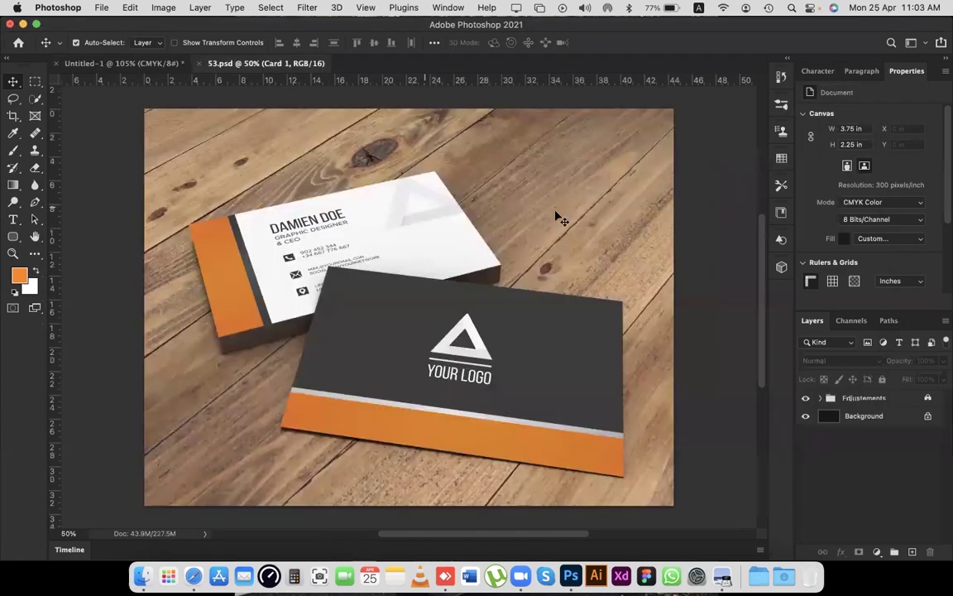
{"action": "scroll", "coordinate": [560, 220], "scroll_direction": "left", "scroll_amount": 5}
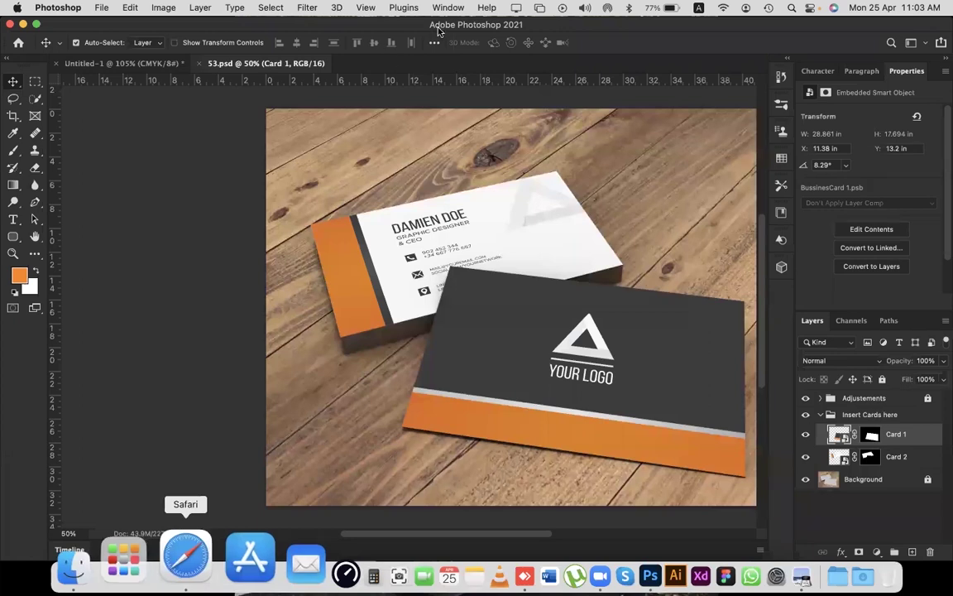
{"action": "key", "text": "super+Tab"}
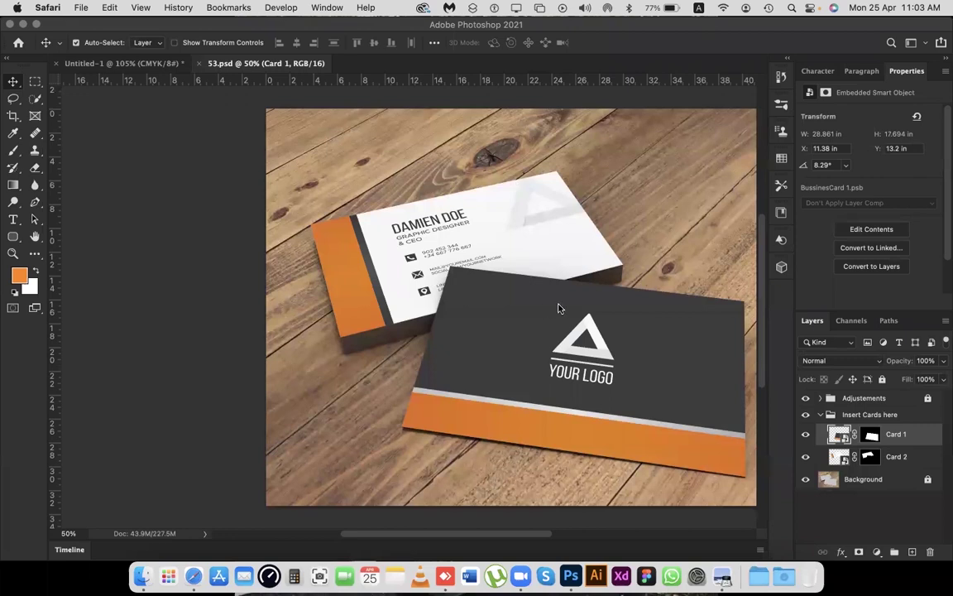
{"action": "scroll", "coordinate": [750, 393], "scroll_direction": "right", "scroll_amount": 1}
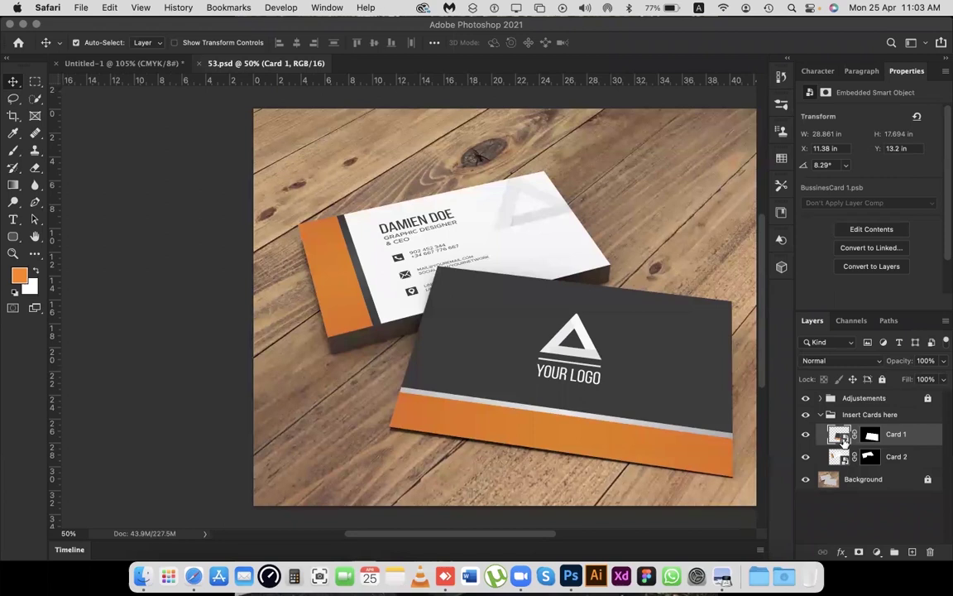
{"action": "left_click", "coordinate": [844, 442]}
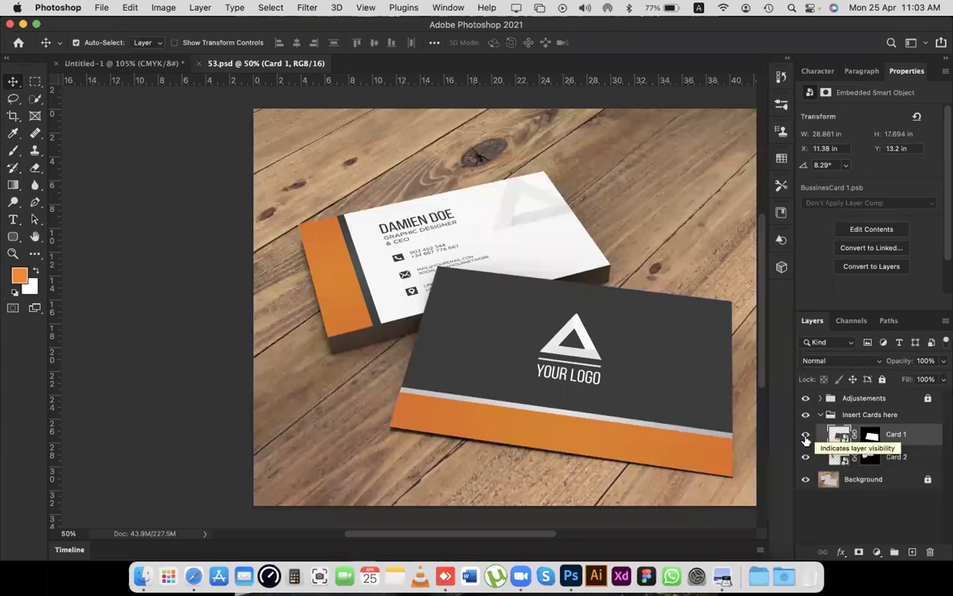
{"action": "left_click", "coordinate": [806, 439]}
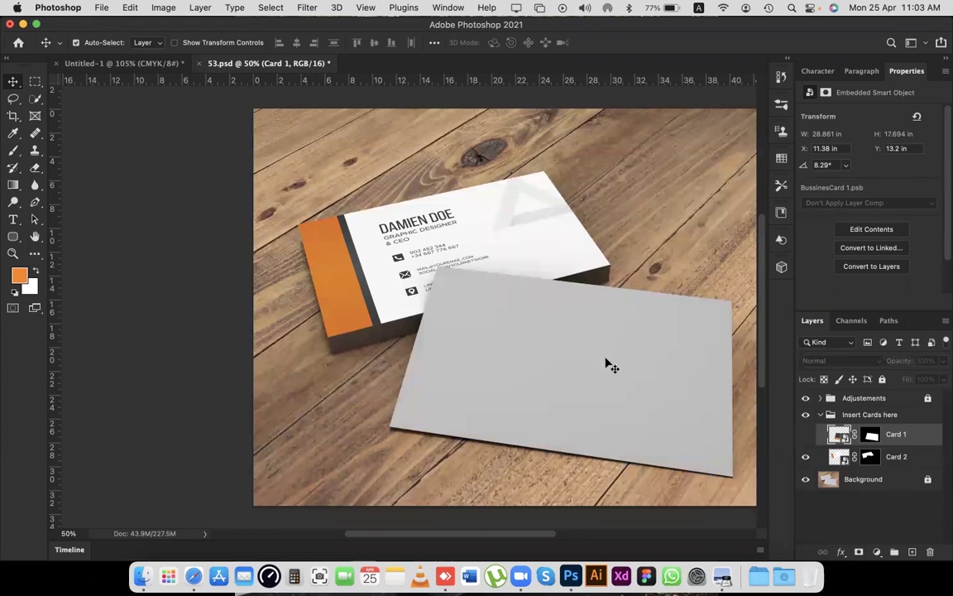
{"action": "left_click", "coordinate": [807, 440]}
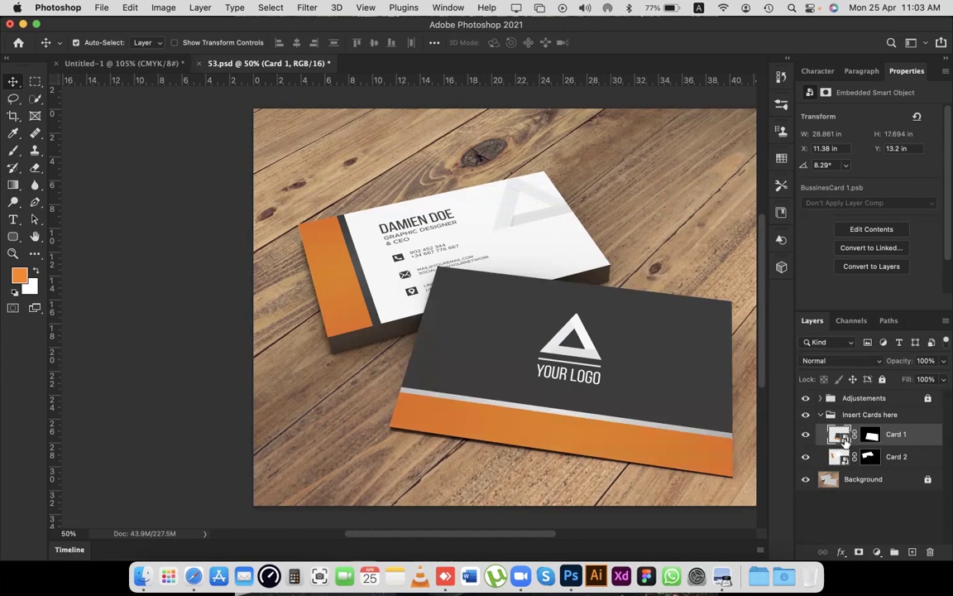
{"action": "double_click", "coordinate": [585, 392]}
{"action": "scroll", "coordinate": [342, 196], "scroll_direction": "left", "scroll_amount": 5}
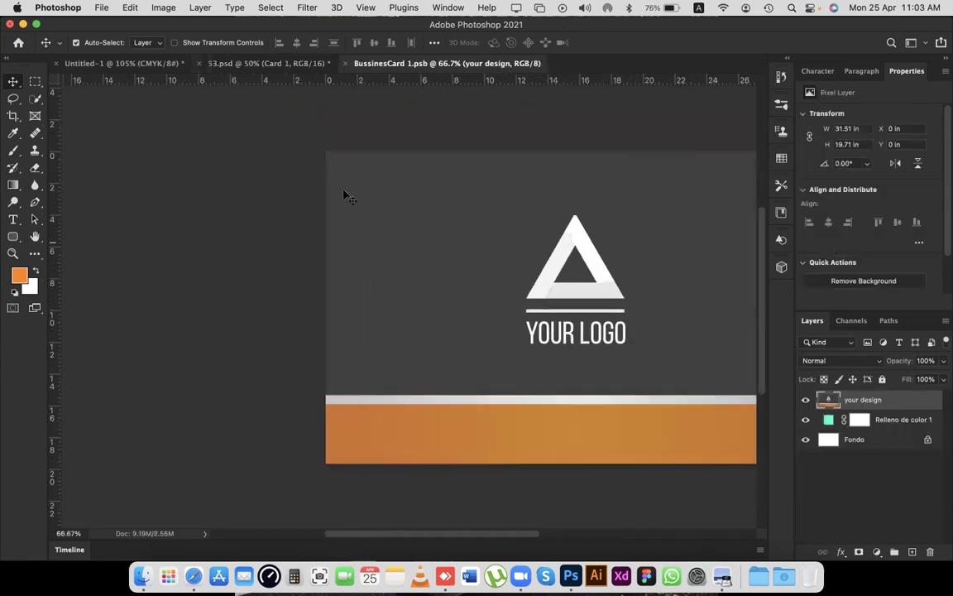
{"action": "scroll", "coordinate": [545, 166], "scroll_direction": "up", "scroll_amount": 2}
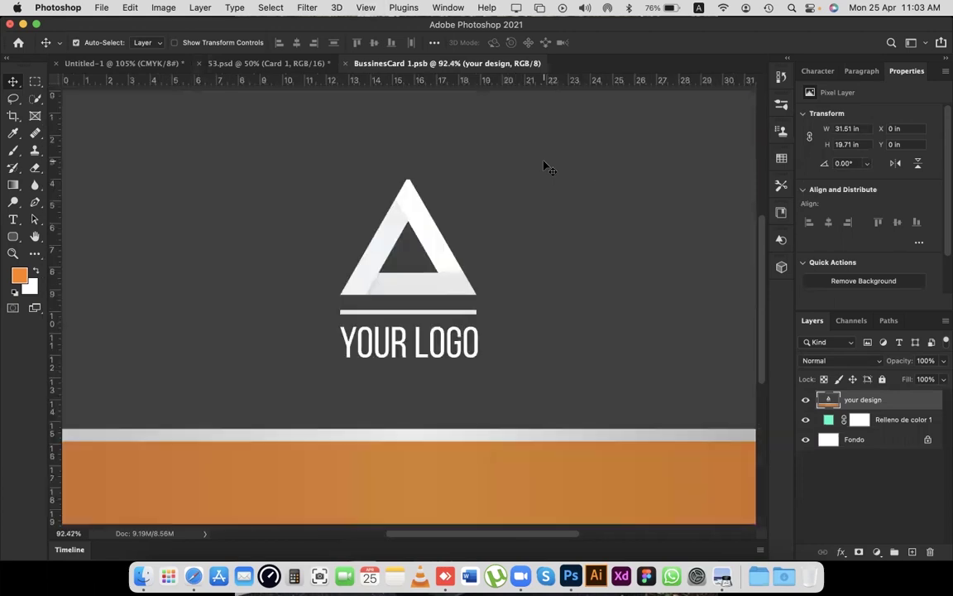
{"action": "scroll", "coordinate": [438, 216], "scroll_direction": "down", "scroll_amount": 3}
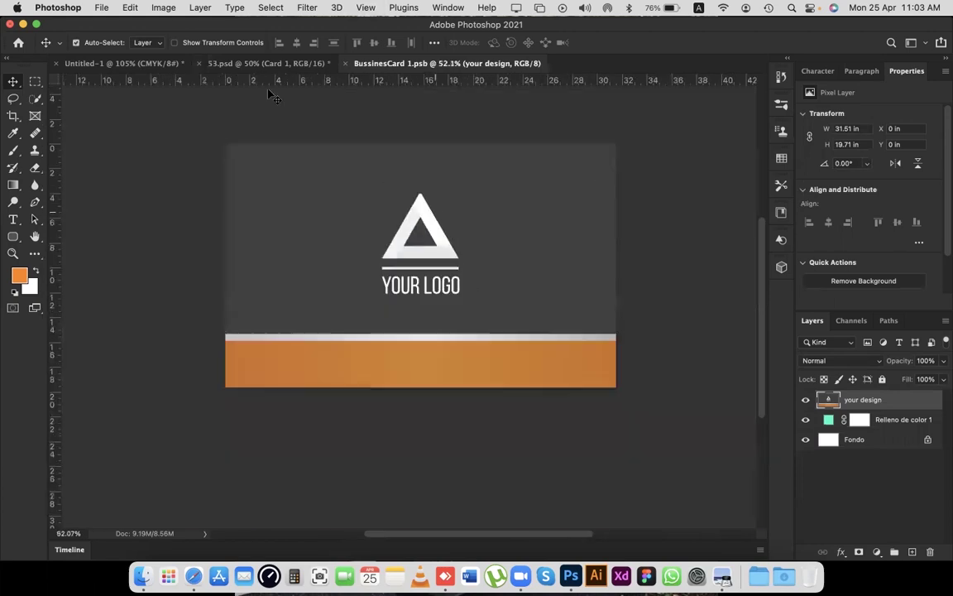
{"action": "left_click", "coordinate": [139, 66]}
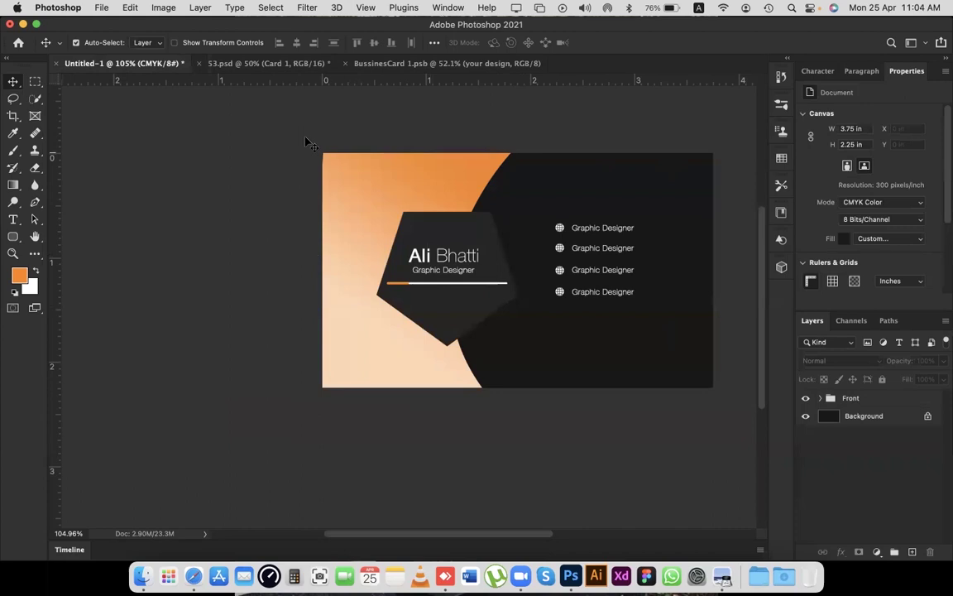
Select and copy the whole Untitled-1 card, deselect, and switch to BussinesCard 1.psb.
{"action": "scroll", "coordinate": [280, 151], "scroll_direction": "right", "scroll_amount": 3}
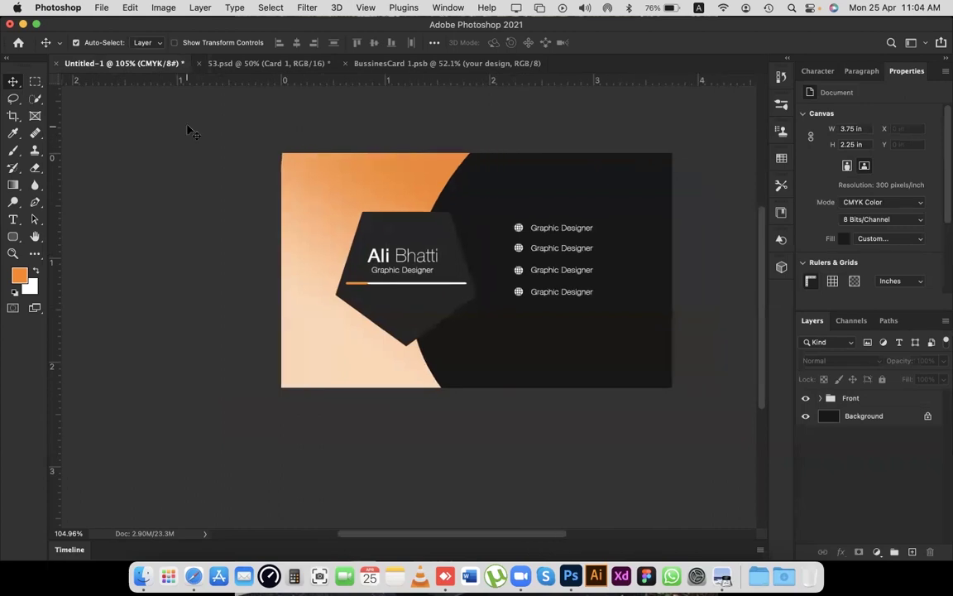
{"action": "scroll", "coordinate": [189, 131], "scroll_direction": "left", "scroll_amount": 4}
{"action": "key", "text": "super+a"}
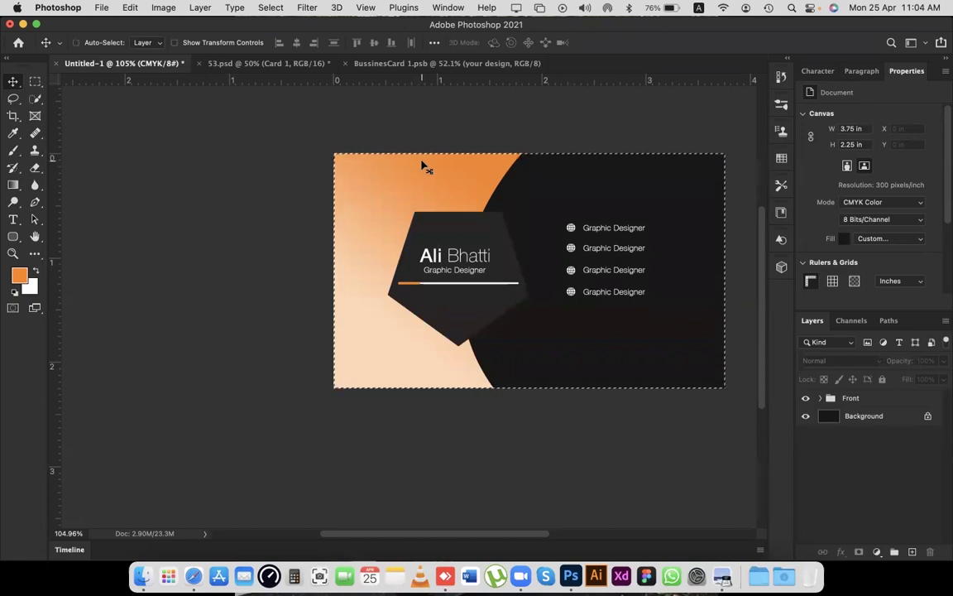
{"action": "key", "text": "super+c"}
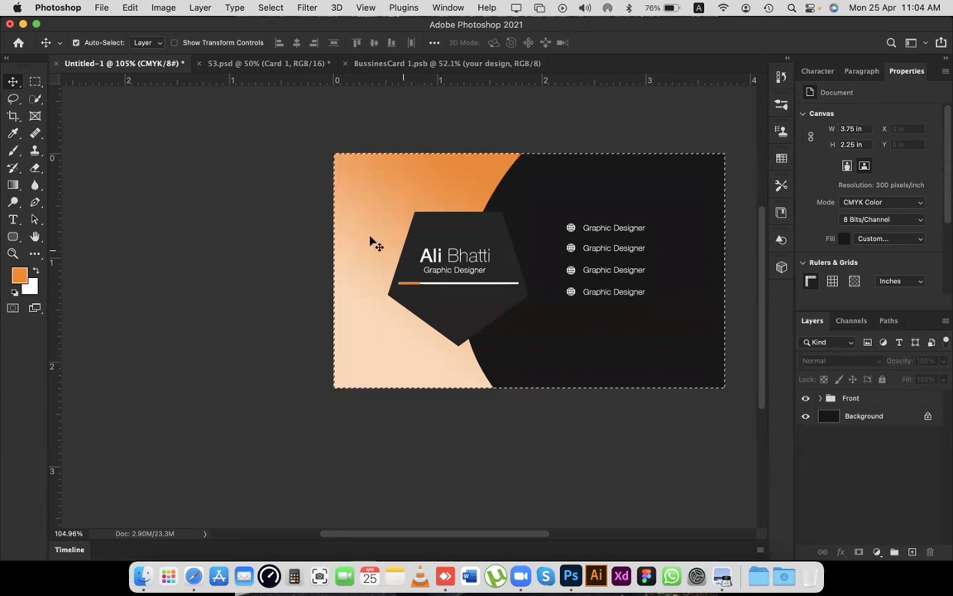
{"action": "key", "text": "super"}
{"action": "key", "text": "super+d"}
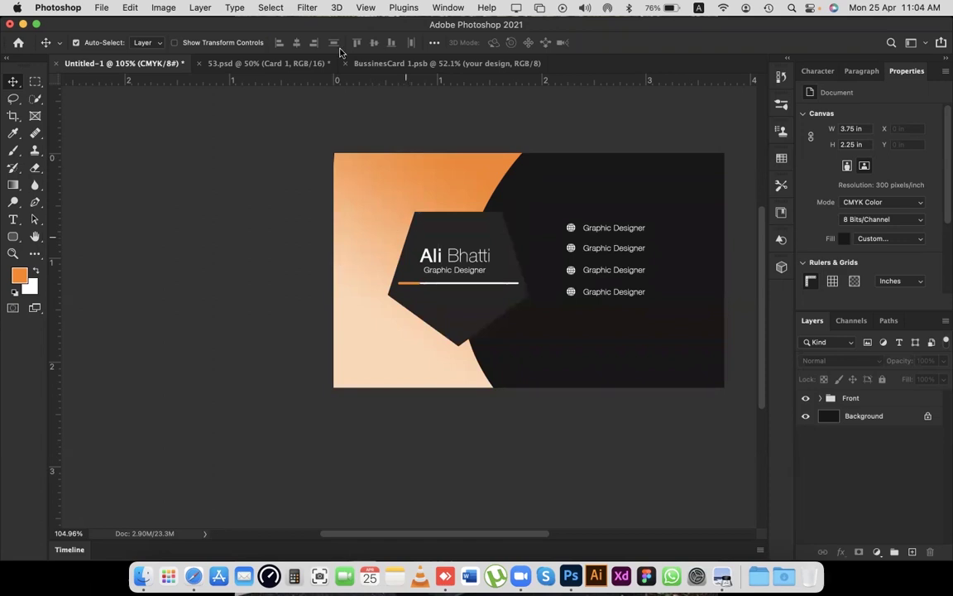
{"action": "left_click", "coordinate": [375, 66]}
{"action": "scroll", "coordinate": [392, 205], "scroll_direction": "left", "scroll_amount": 3}
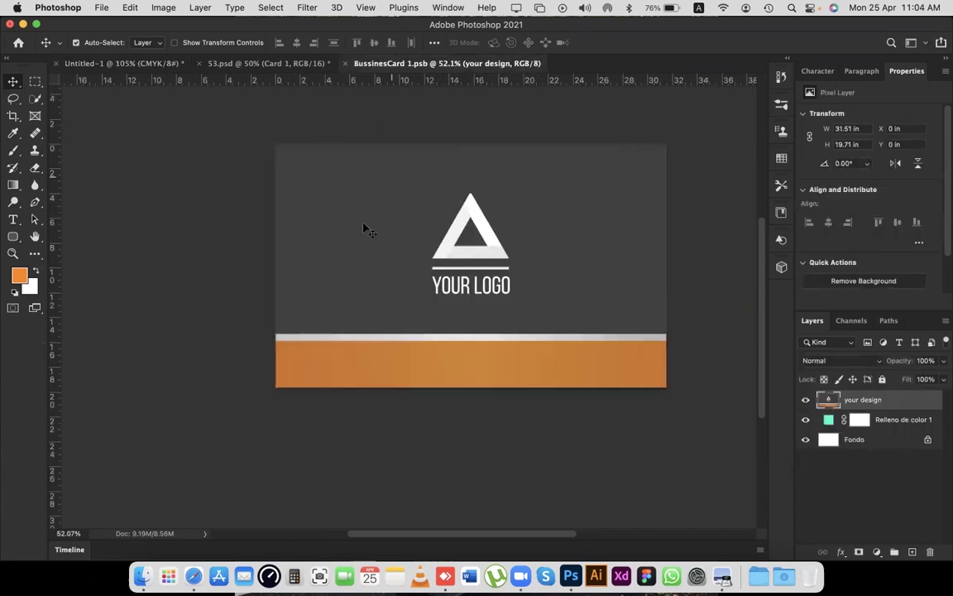
{"action": "scroll", "coordinate": [424, 232], "scroll_direction": "left", "scroll_amount": 3}
{"action": "left_click_drag", "start_coordinate": [423, 232], "coordinate": [428, 232]}
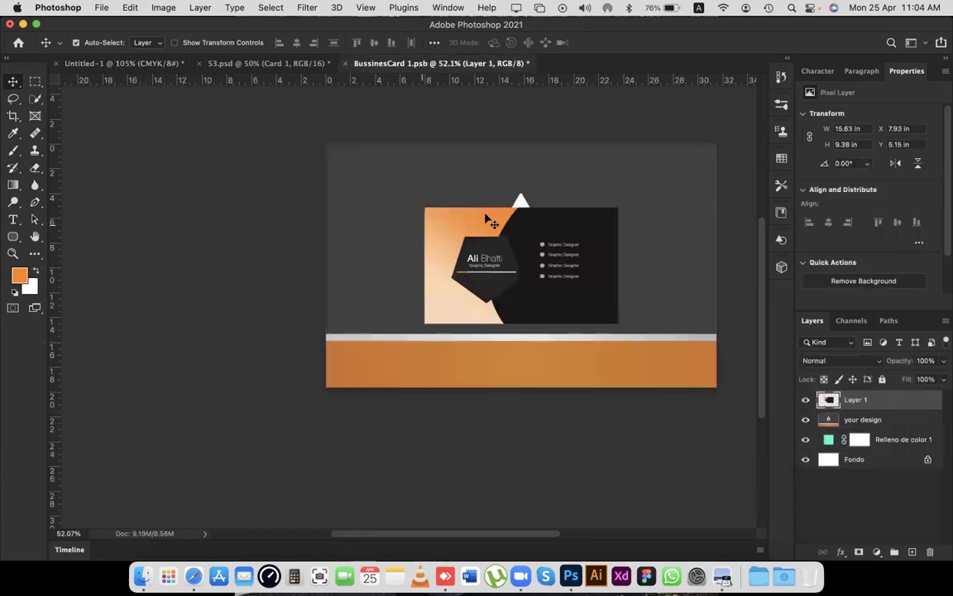
{"action": "left_click_drag", "start_coordinate": [528, 223], "coordinate": [405, 164]}
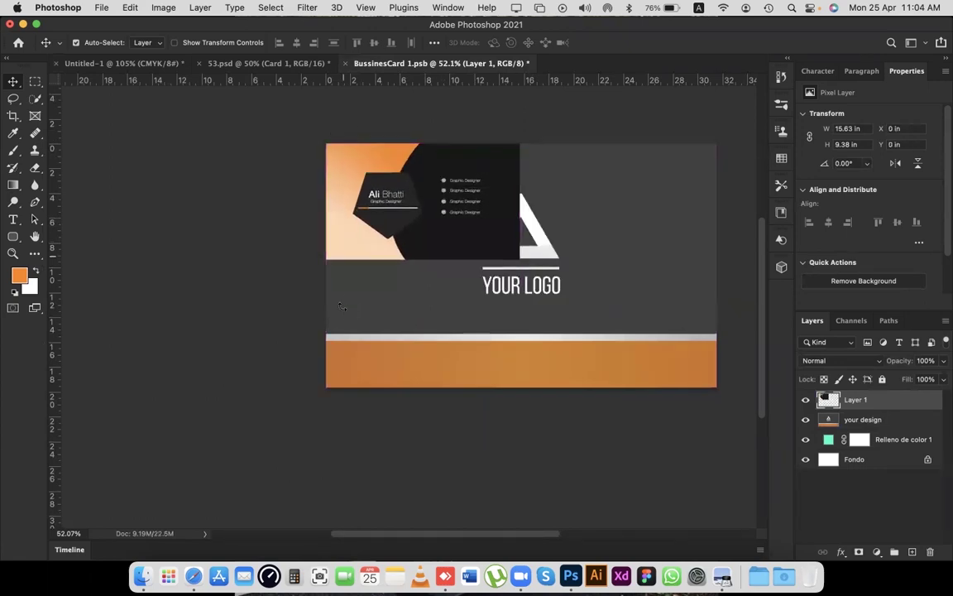
{"action": "key", "text": "super+t"}
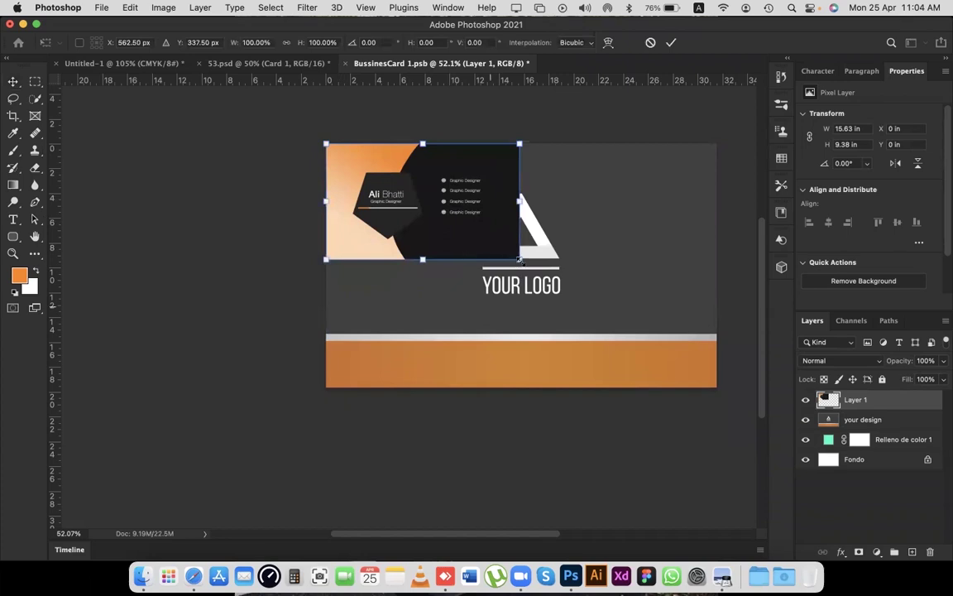
{"action": "left_click_drag", "start_coordinate": [520, 260], "coordinate": [719, 375]}
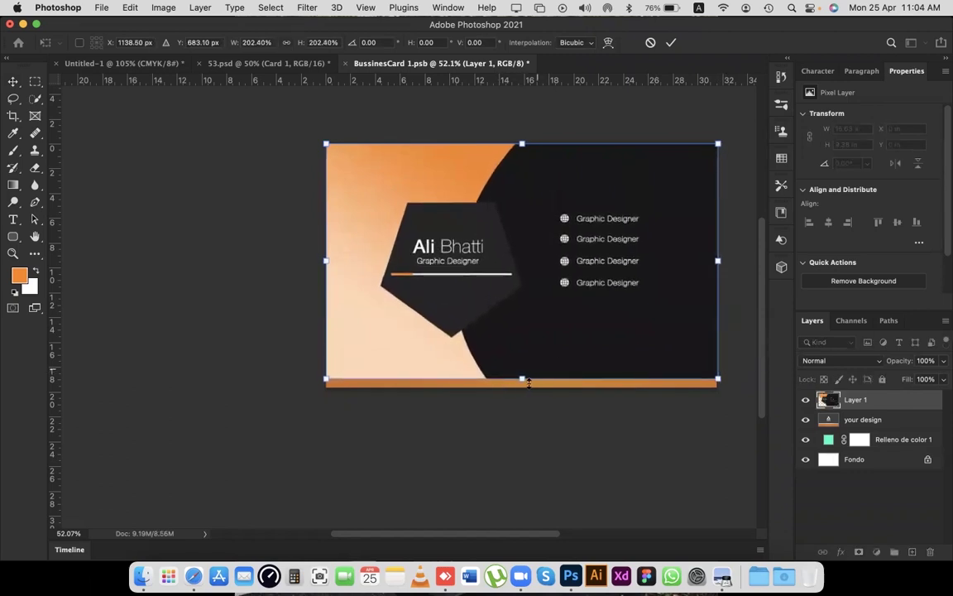
{"action": "left_click_drag", "start_coordinate": [522, 384], "coordinate": [522, 387]}
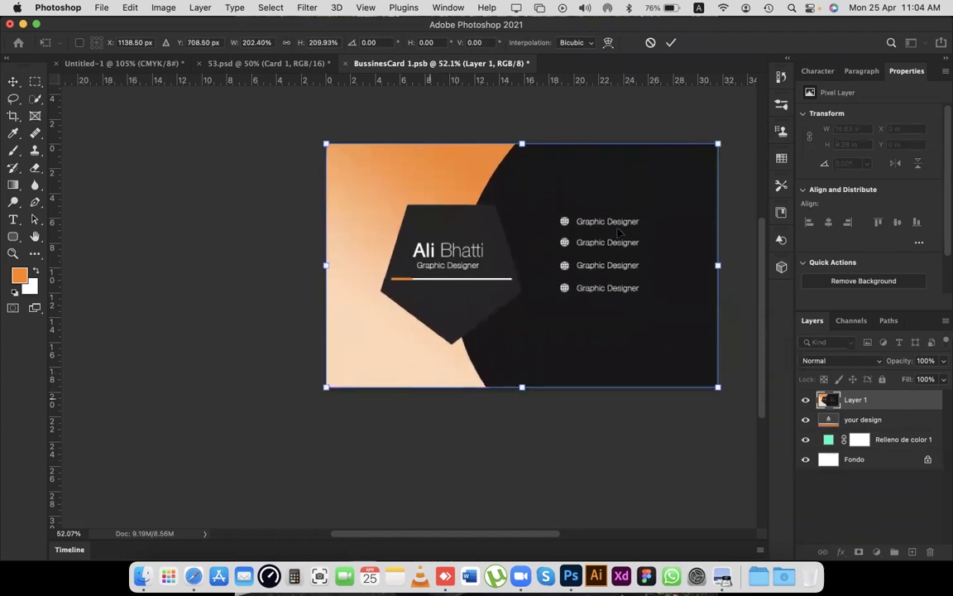
{"action": "left_click", "coordinate": [671, 42]}
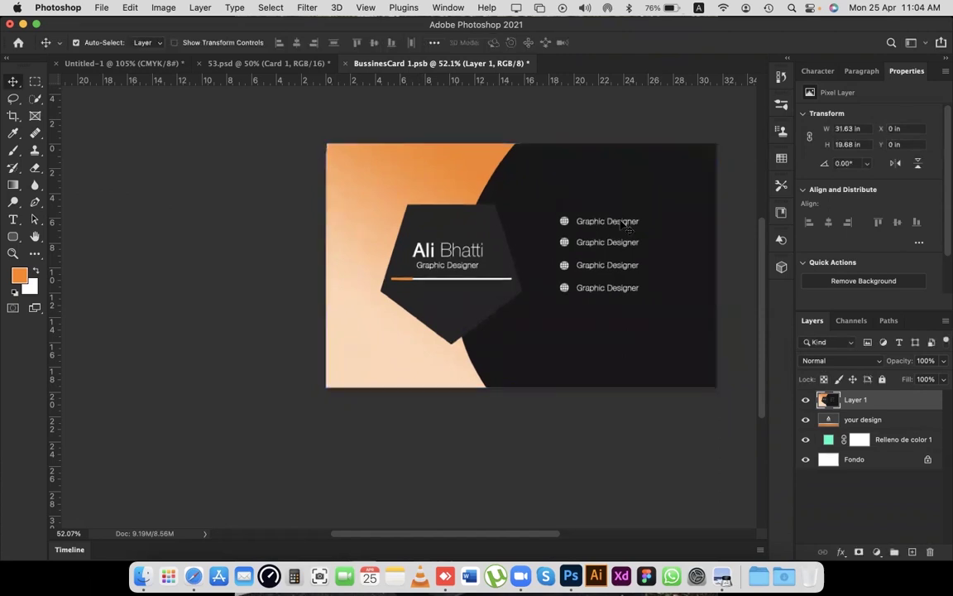
{"action": "left_click", "coordinate": [282, 63]}
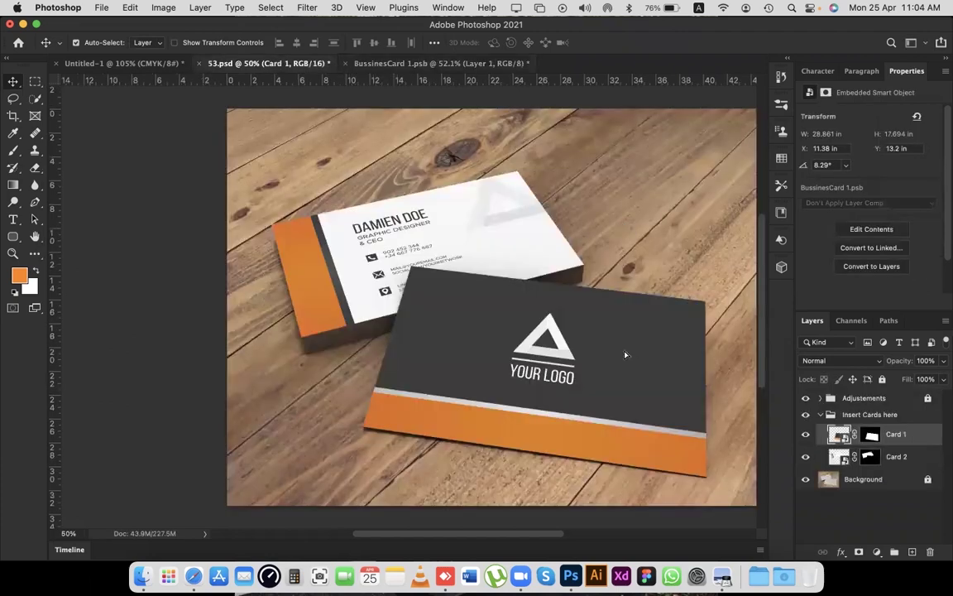
Check the design in BussinesCard 1.psb and confirm the mockup's front card now shows it.
{"action": "double_click", "coordinate": [628, 292]}
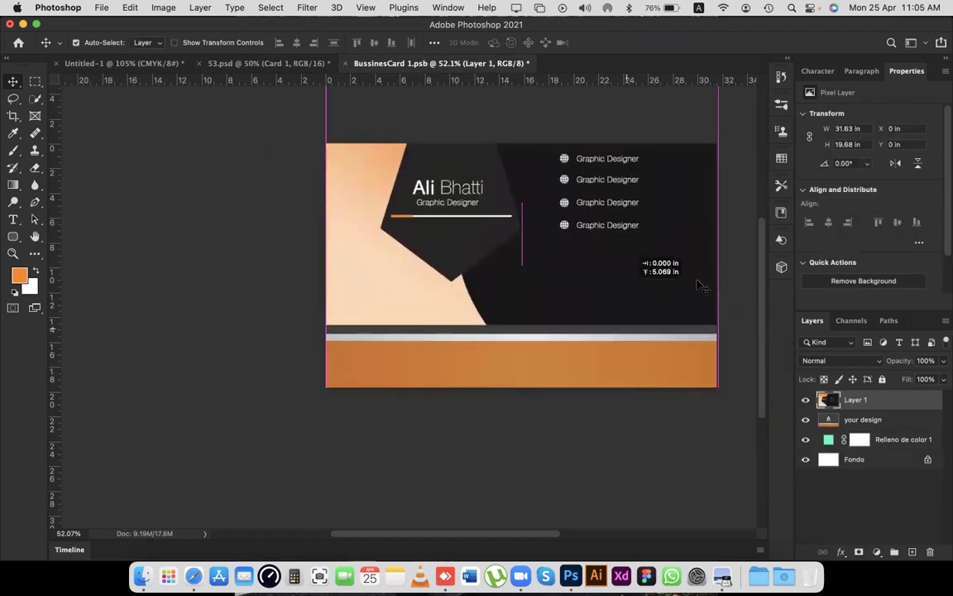
{"action": "left_click_drag", "start_coordinate": [699, 286], "coordinate": [630, 292]}
{"action": "key", "text": "super+z"}
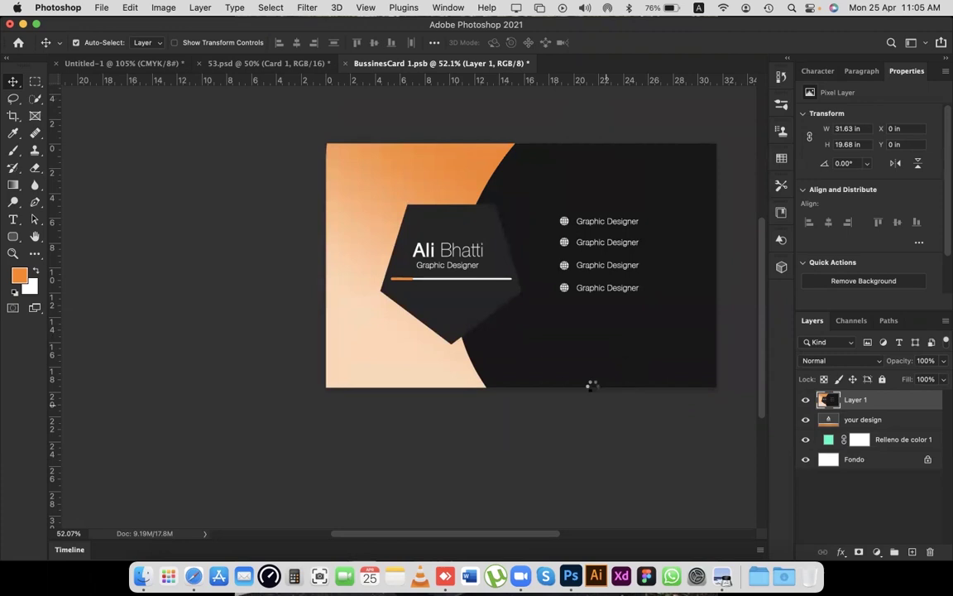
{"action": "left_click", "coordinate": [381, 115]}
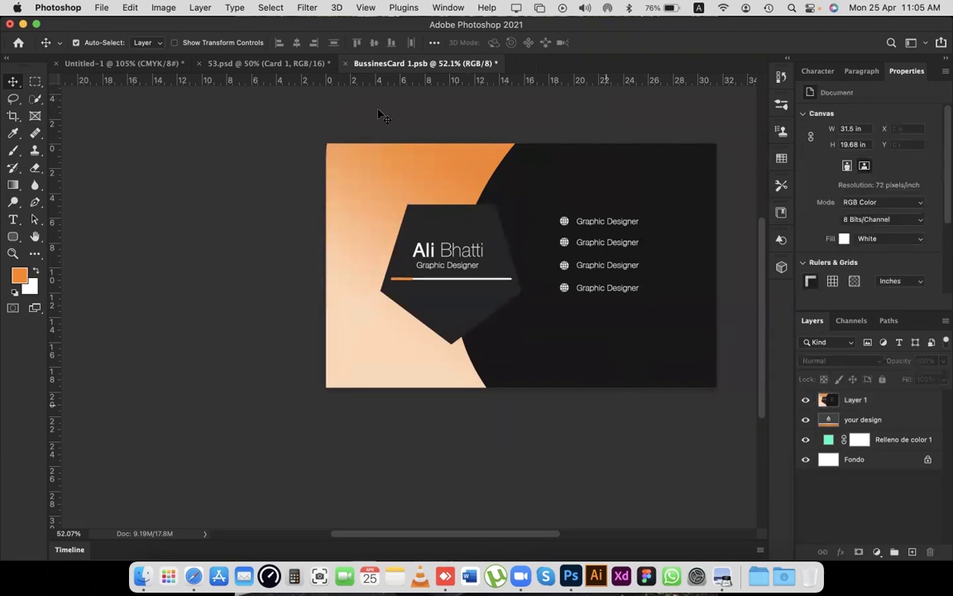
{"action": "left_click", "coordinate": [249, 64]}
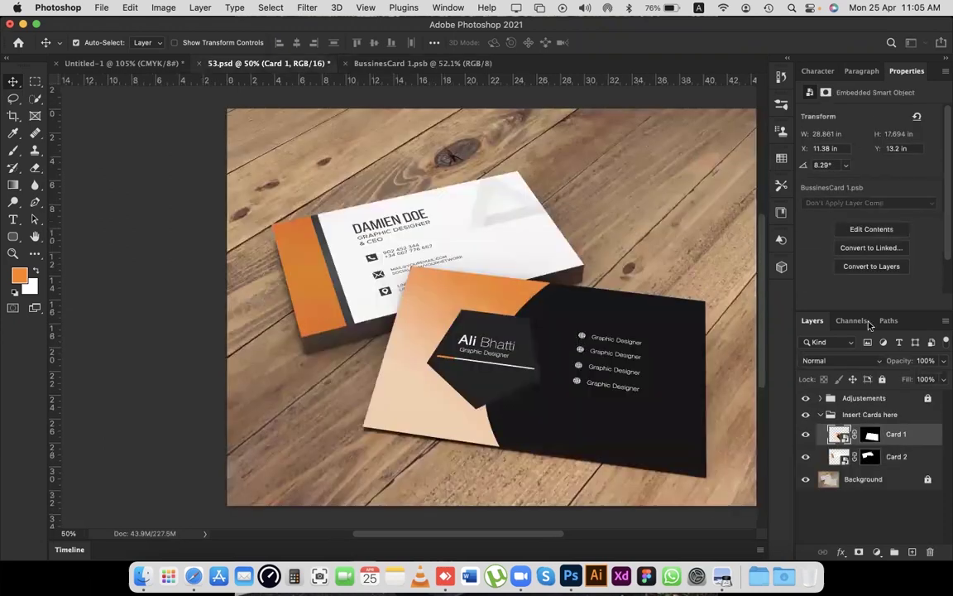
{"action": "scroll", "coordinate": [425, 234], "scroll_direction": "left", "scroll_amount": 2}
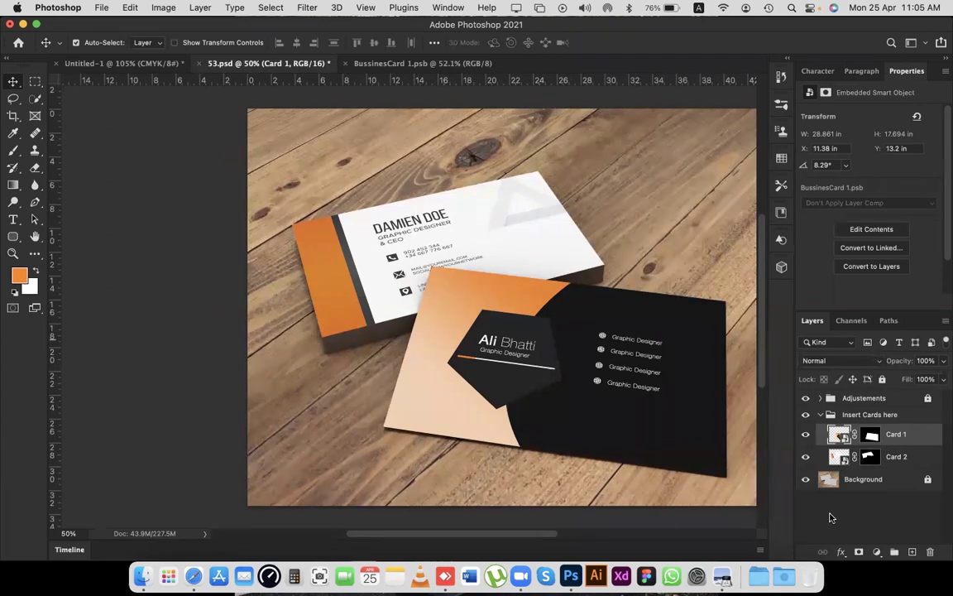
{"action": "left_click", "coordinate": [806, 458]}
{"action": "left_click", "coordinate": [806, 458]}
Close BussinesCard 1.psb and open Card 2's contents, BussinesCard 2.psb.
{"action": "left_click", "coordinate": [348, 64]}
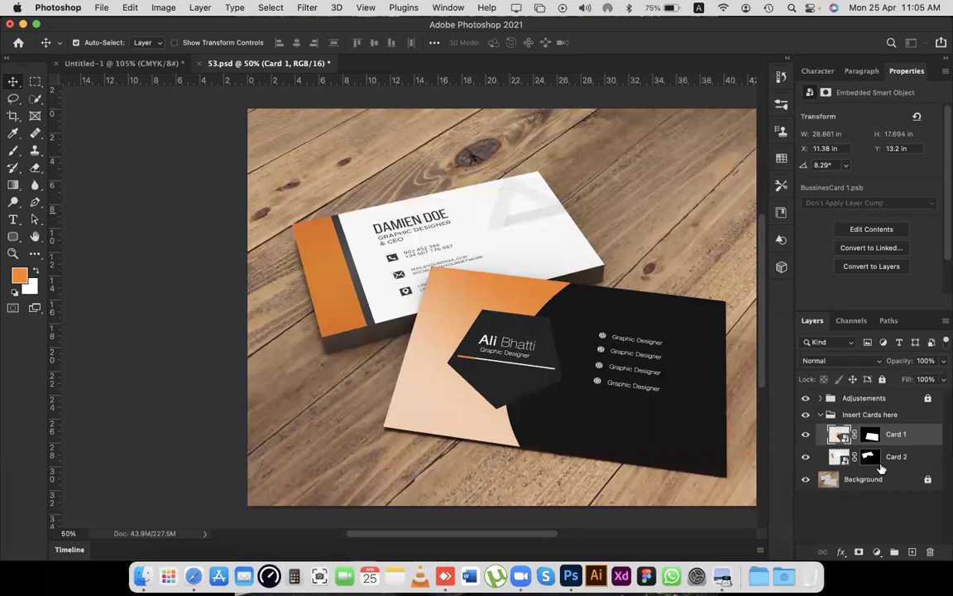
{"action": "left_click", "coordinate": [844, 461]}
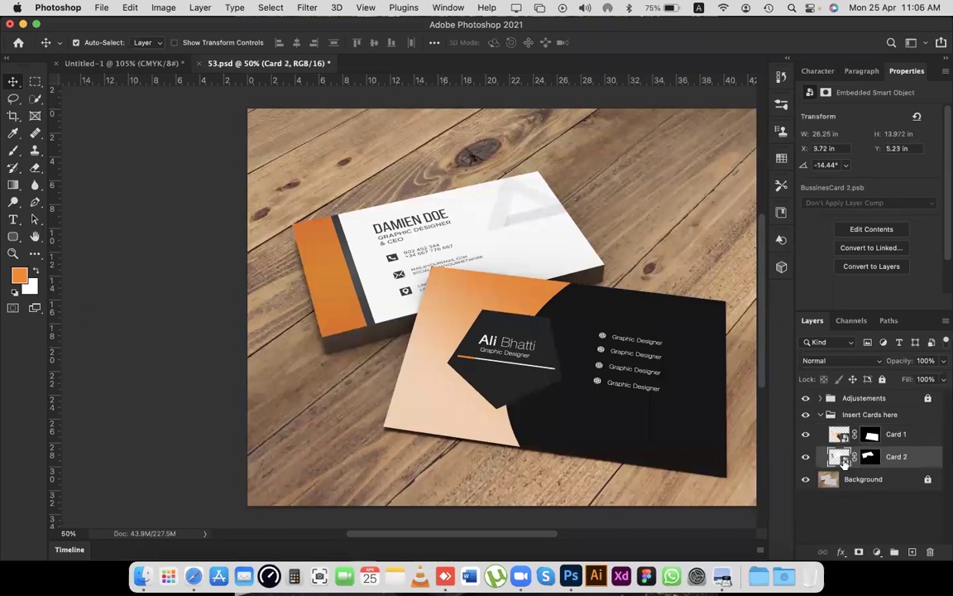
{"action": "double_click", "coordinate": [841, 458]}
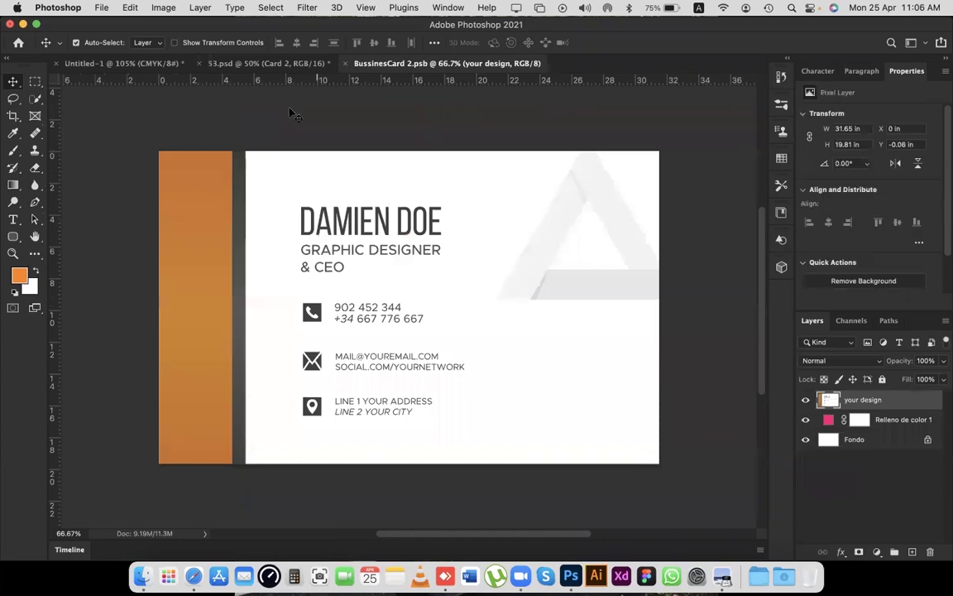
{"action": "left_click", "coordinate": [140, 65]}
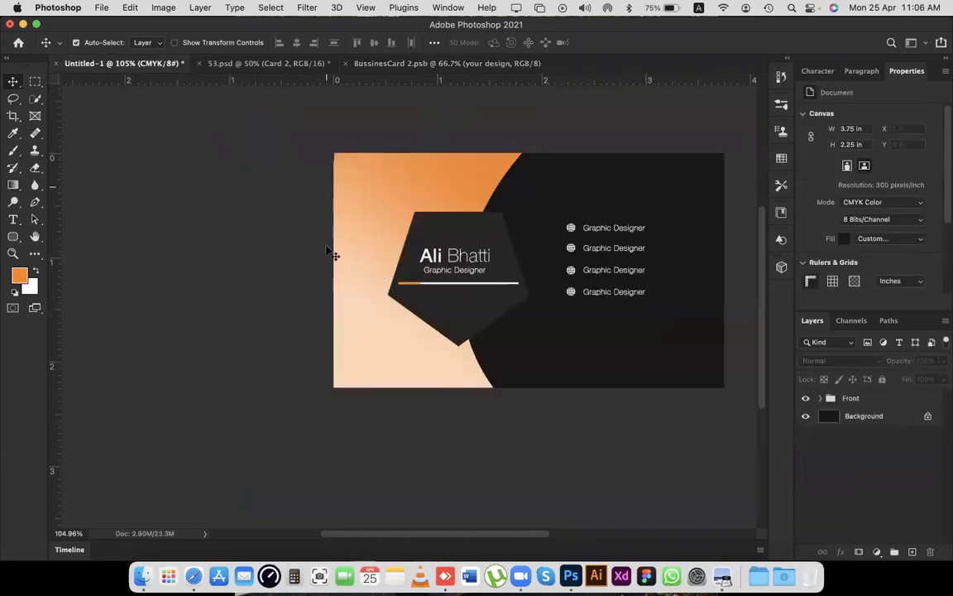
{"action": "key", "text": "super+a"}
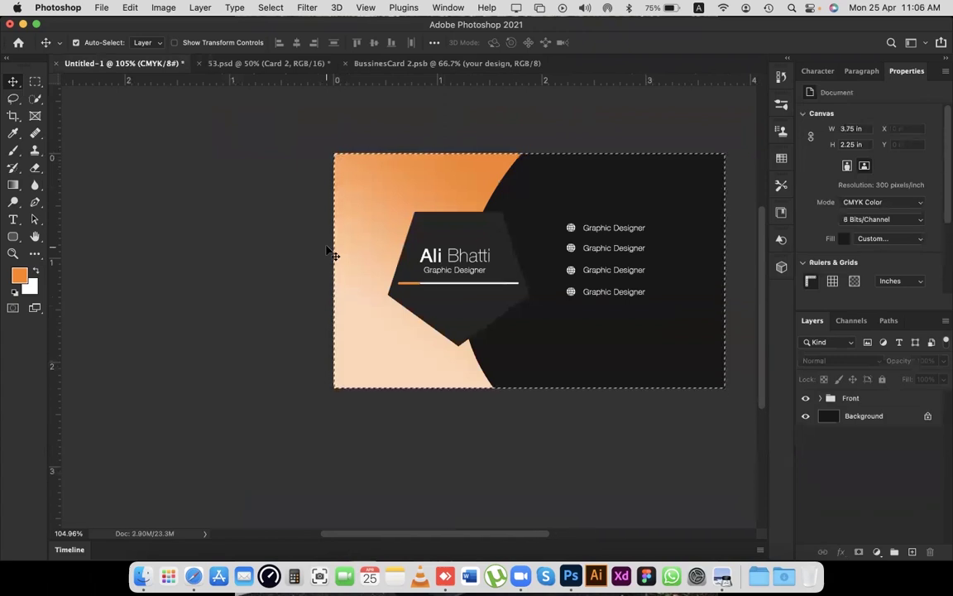
{"action": "key", "text": "super+d"}
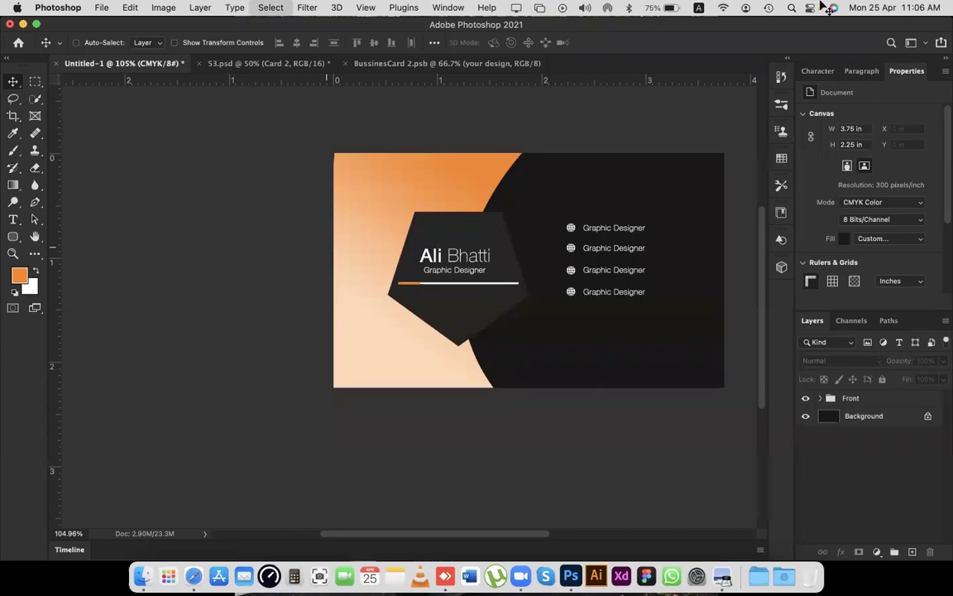
{"action": "left_click", "coordinate": [406, 64]}
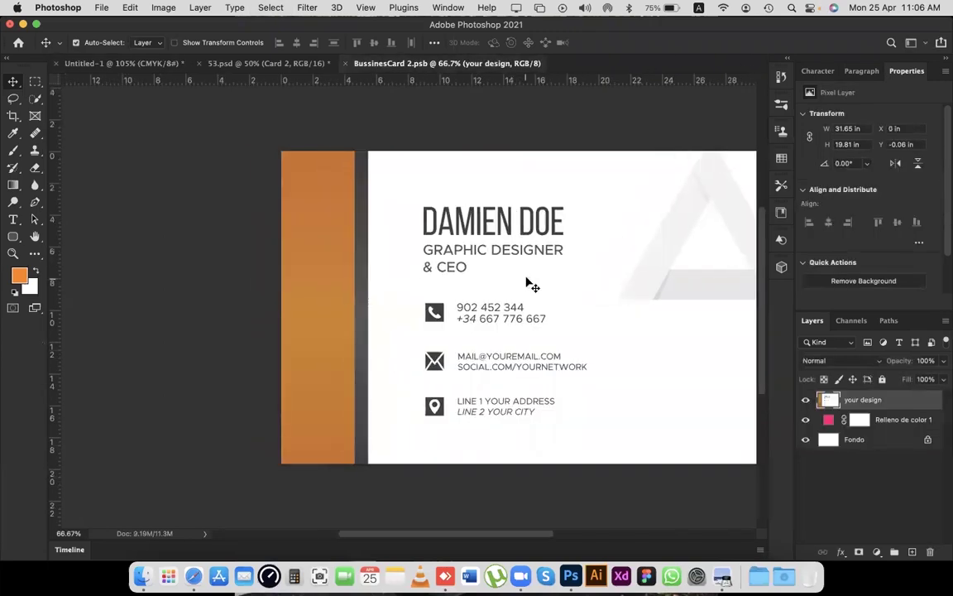
{"action": "scroll", "coordinate": [533, 286], "scroll_direction": "down", "scroll_amount": 5}
{"action": "key", "text": "super+v"}
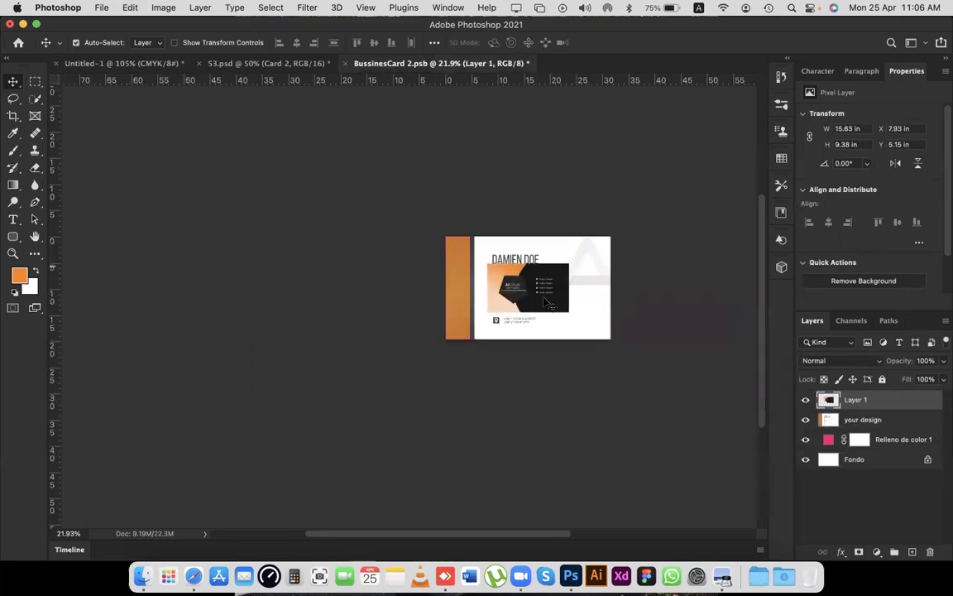
{"action": "scroll", "coordinate": [538, 281], "scroll_direction": "up", "scroll_amount": 5}
{"action": "left_click_drag", "start_coordinate": [543, 282], "coordinate": [430, 218]}
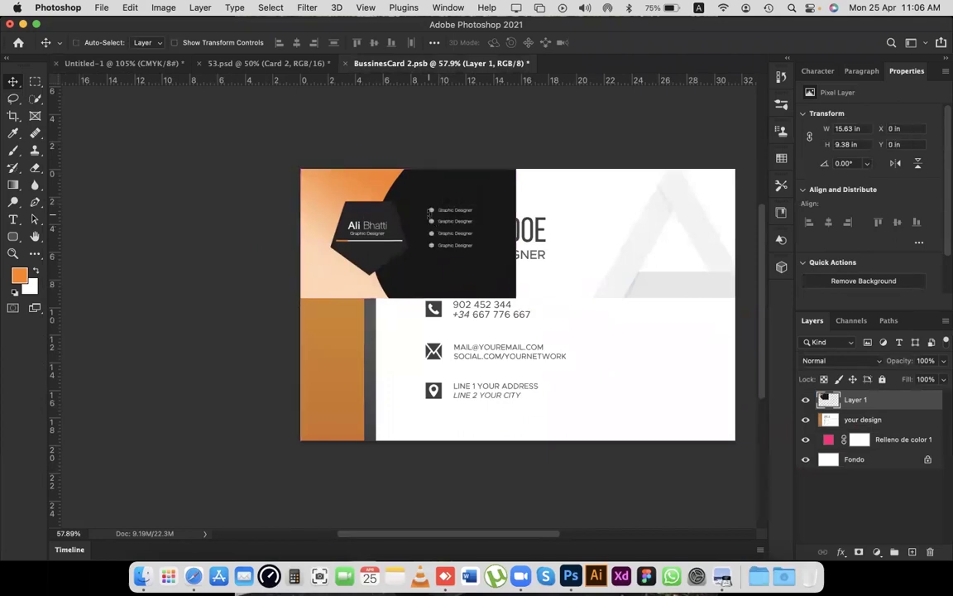
Scale the pasted design with Free Transform until it extends past the card edges.
{"action": "scroll", "coordinate": [429, 218], "scroll_direction": "right", "scroll_amount": 3}
{"action": "key", "text": "super+t"}
{"action": "scroll", "coordinate": [536, 235], "scroll_direction": "left", "scroll_amount": 8}
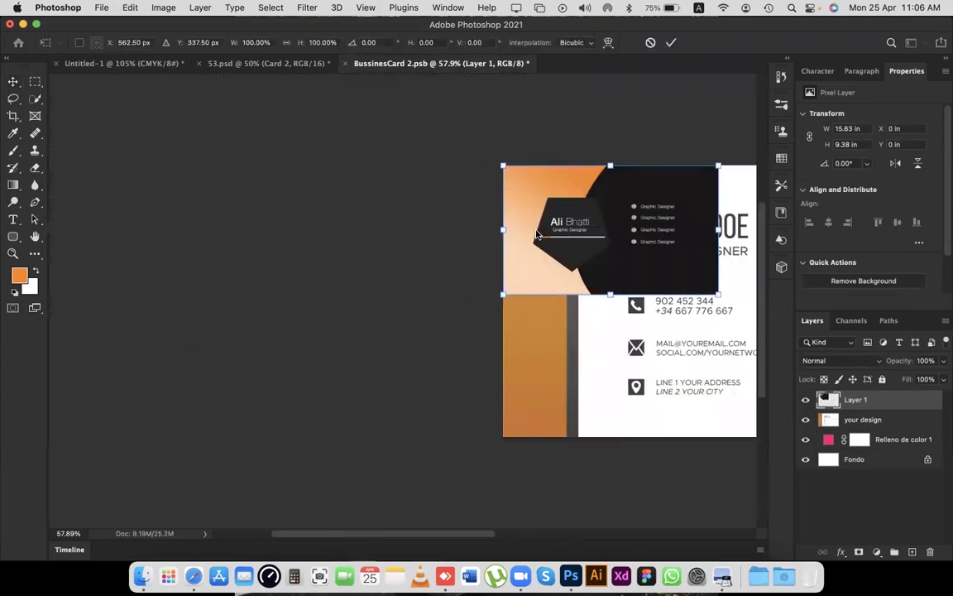
{"action": "scroll", "coordinate": [536, 235], "scroll_direction": "right", "scroll_amount": 4}
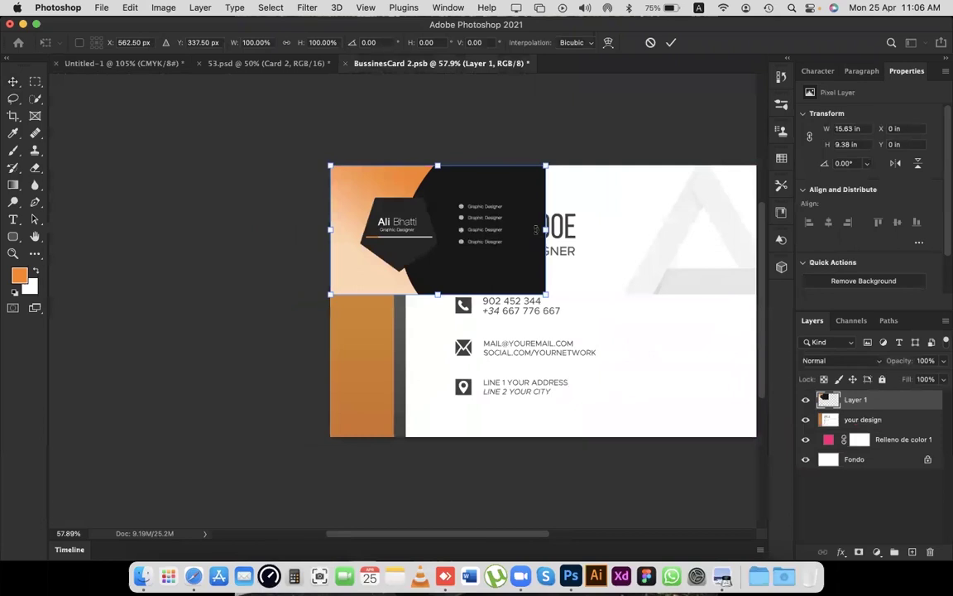
{"action": "scroll", "coordinate": [535, 229], "scroll_direction": "right", "scroll_amount": 4}
{"action": "scroll", "coordinate": [536, 229], "scroll_direction": "left", "scroll_amount": 5}
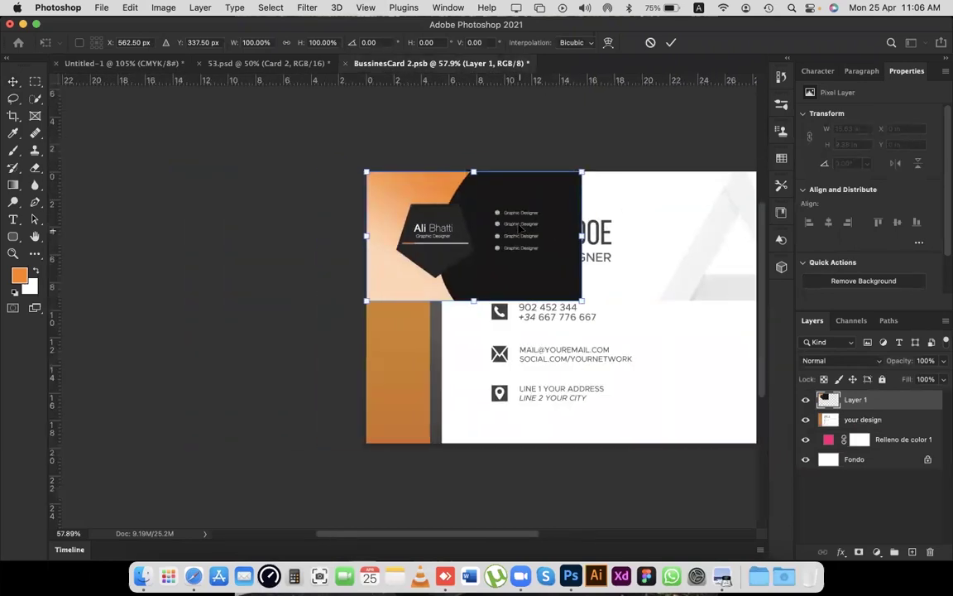
{"action": "right_click", "coordinate": [528, 82]}
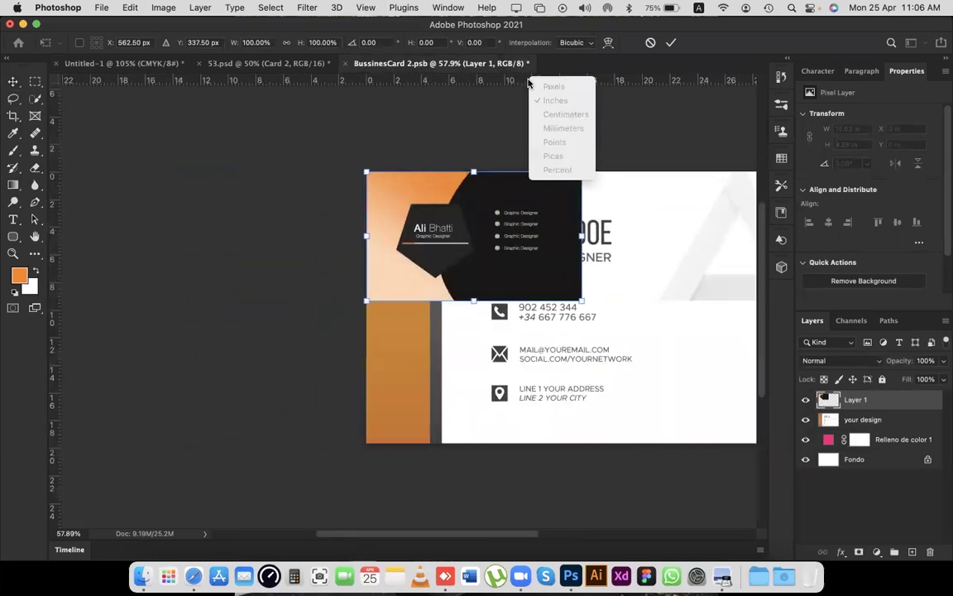
{"action": "left_click", "coordinate": [486, 242]}
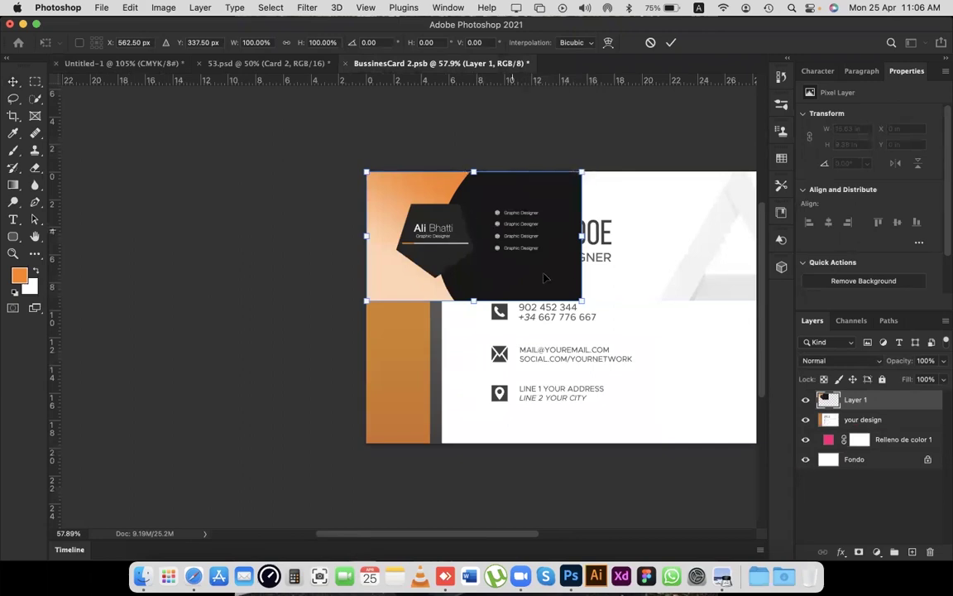
{"action": "left_click_drag", "start_coordinate": [582, 301], "coordinate": [400, 232]}
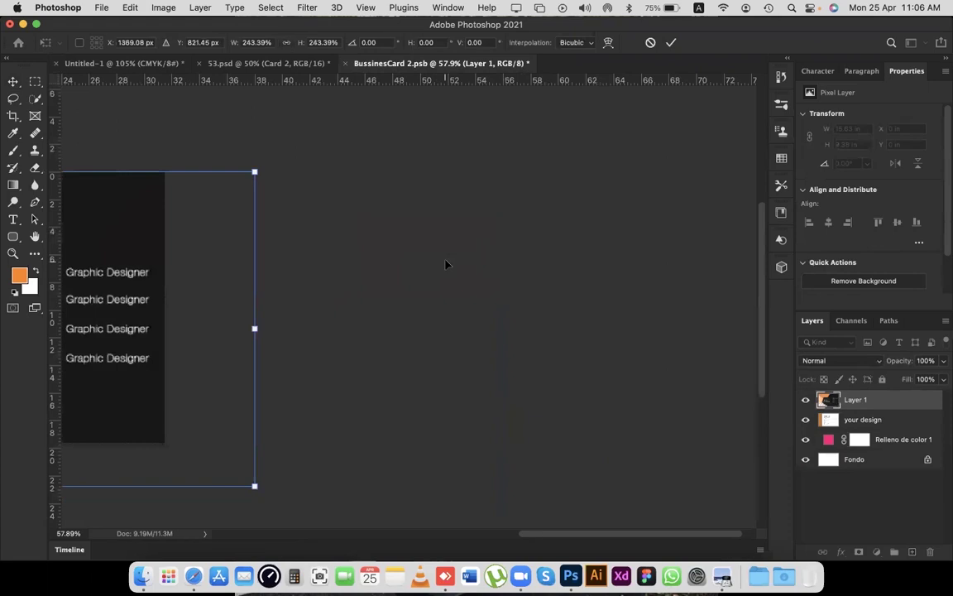
Fit the design to the card's width and bottom strip, then save and close BussinesCard 2.psb.
{"action": "scroll", "coordinate": [399, 233], "scroll_direction": "left", "scroll_amount": 5}
{"action": "scroll", "coordinate": [451, 269], "scroll_direction": "down", "scroll_amount": 3}
{"action": "scroll", "coordinate": [451, 269], "scroll_direction": "left", "scroll_amount": 5}
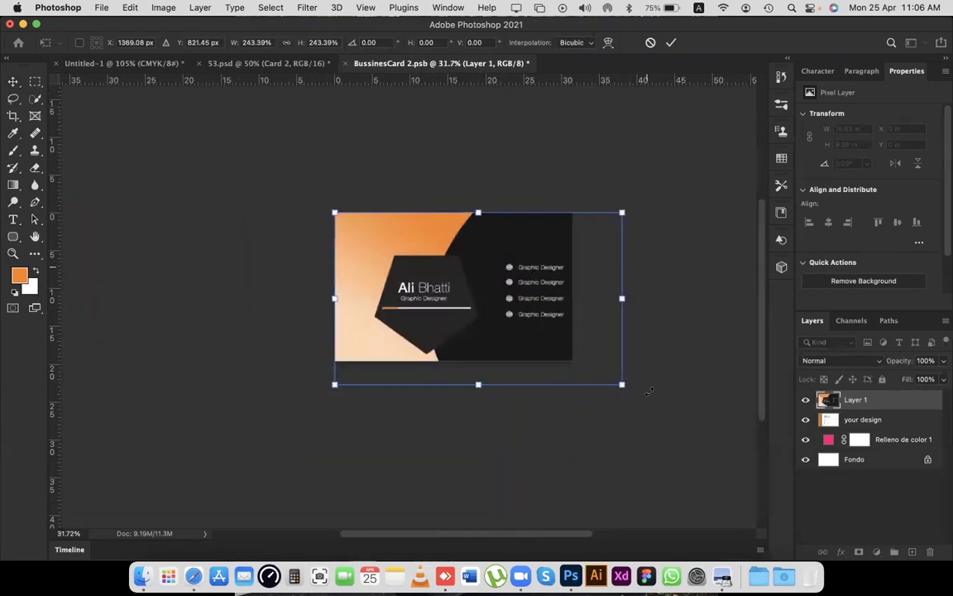
{"action": "left_click_drag", "start_coordinate": [626, 385], "coordinate": [582, 349]}
{"action": "left_click_drag", "start_coordinate": [454, 357], "coordinate": [455, 361]}
{"action": "key", "text": "Return"}
{"action": "key", "text": "super+s"}
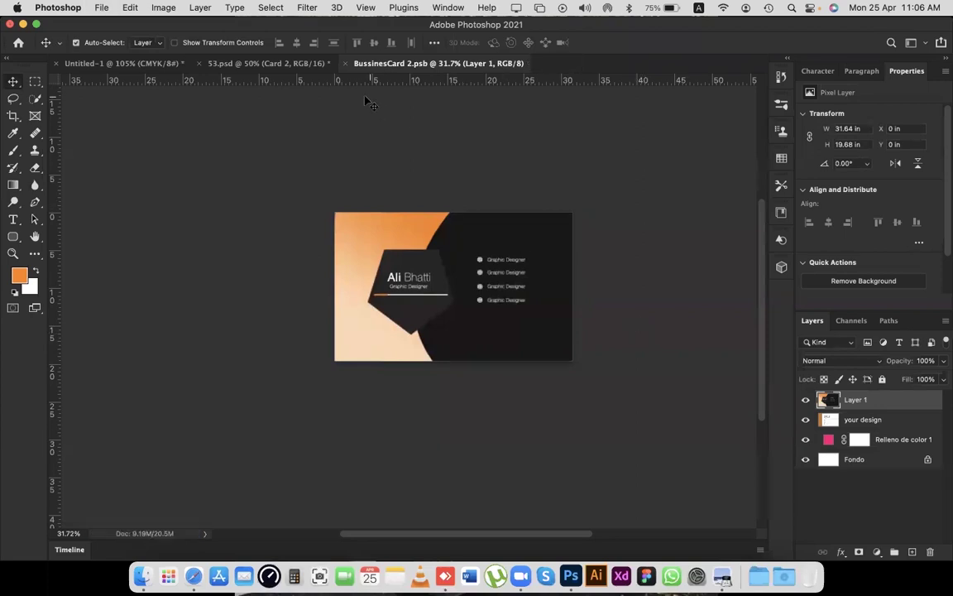
{"action": "left_click", "coordinate": [346, 64]}
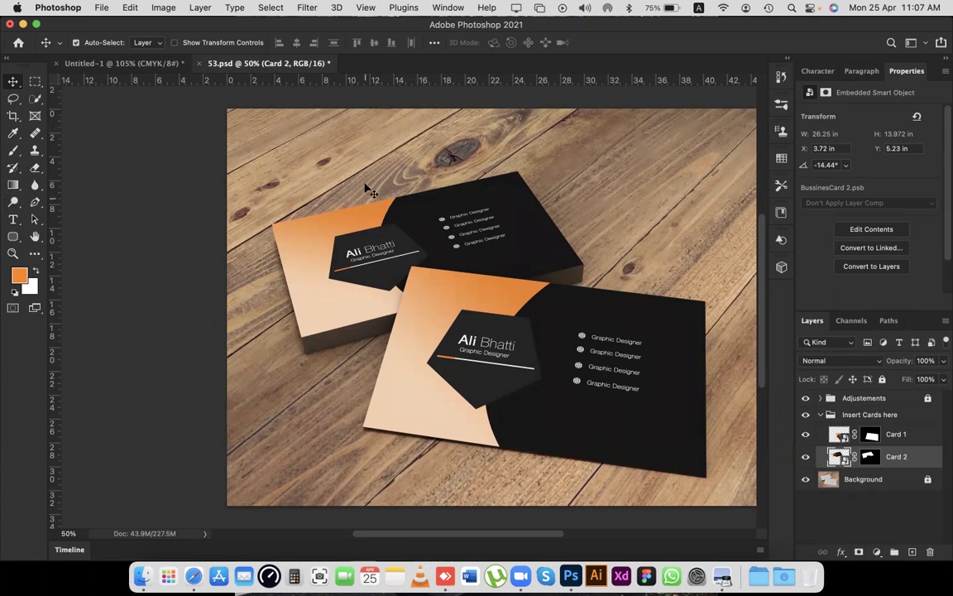
Switch to the Untitled-1 card, minimize Photoshop, and close the Visiting Card folder window.
{"action": "left_click", "coordinate": [141, 69]}
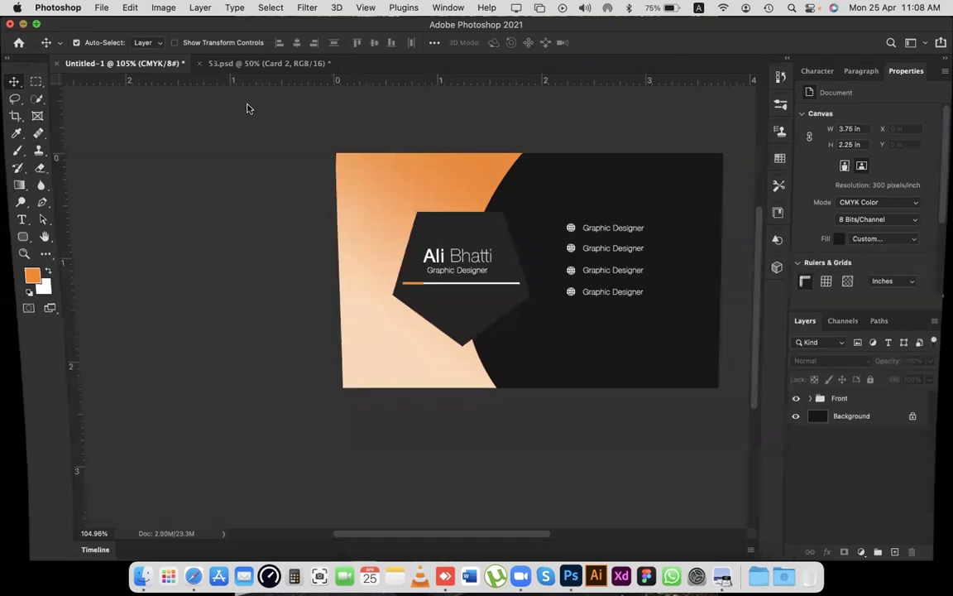
{"action": "key", "text": "super+m"}
{"action": "left_click", "coordinate": [277, 105]}
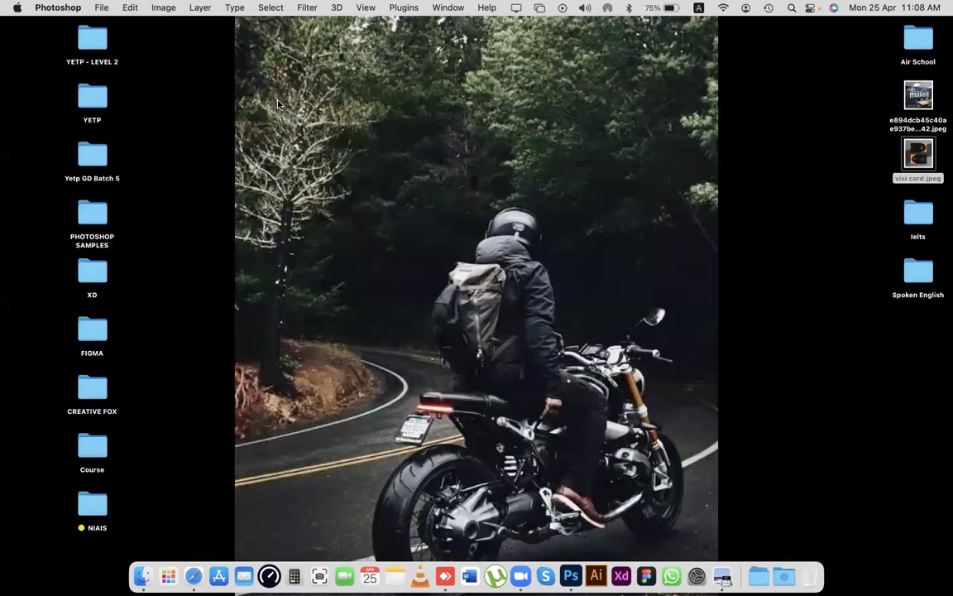